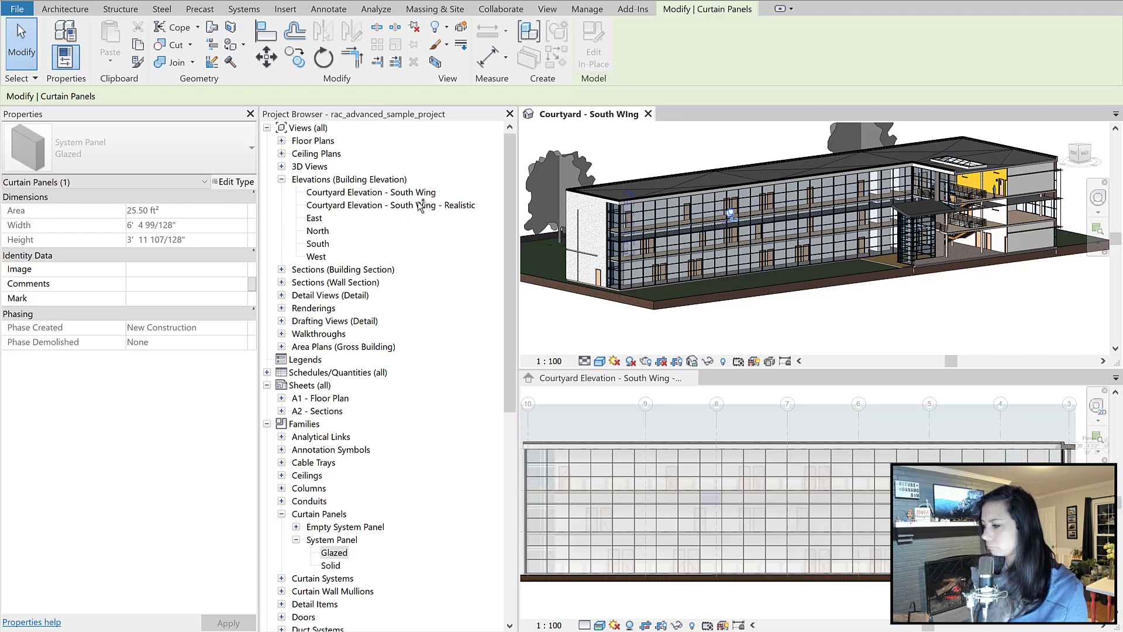
Select the exterior curtain wall in the south wing elevation and examine the curtain panel assigned in its type properties
click(765, 514)
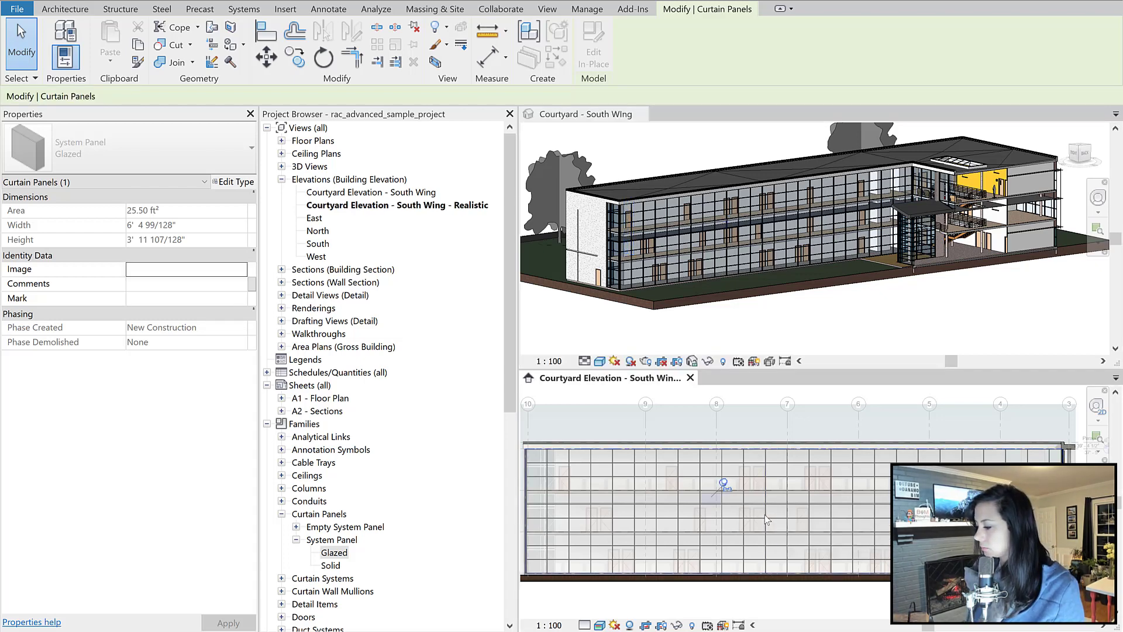
click(765, 517)
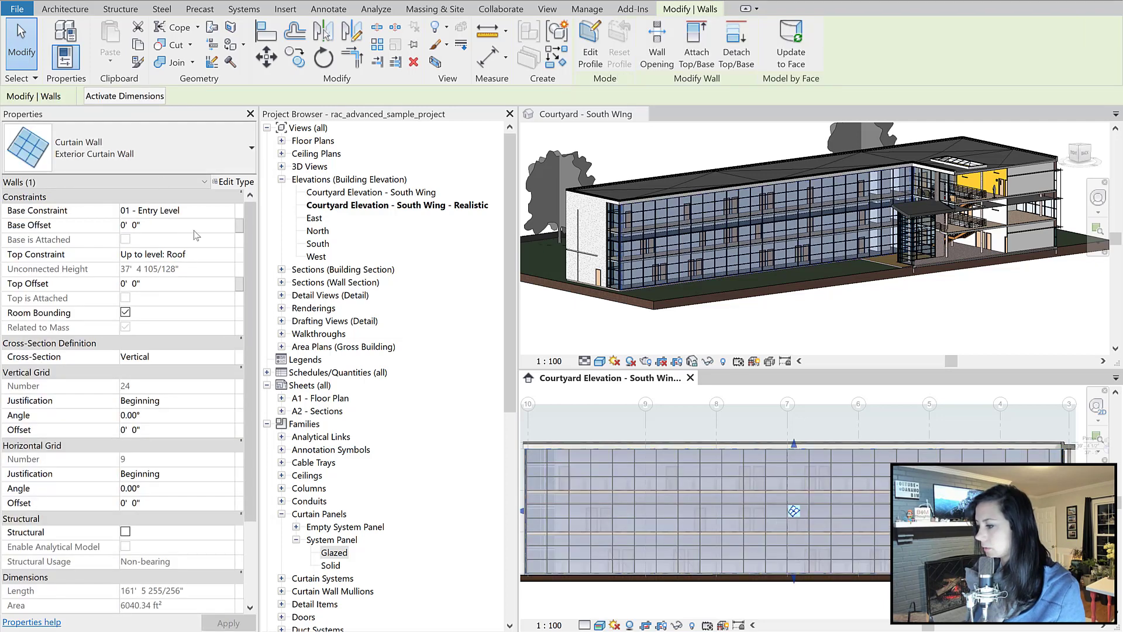
click(229, 183)
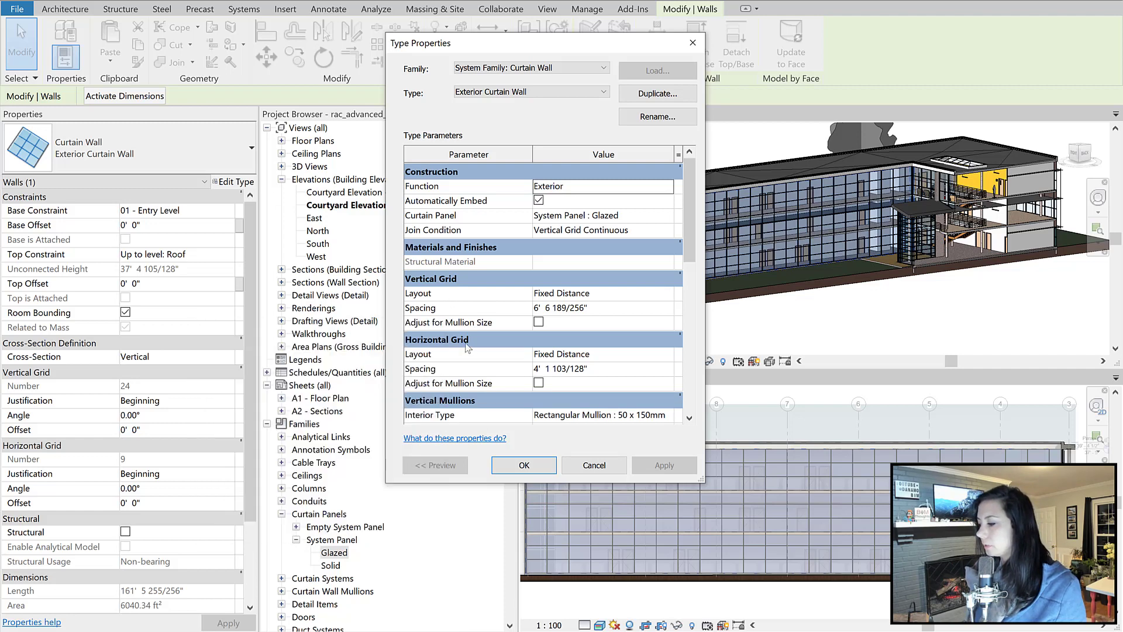
click(645, 217)
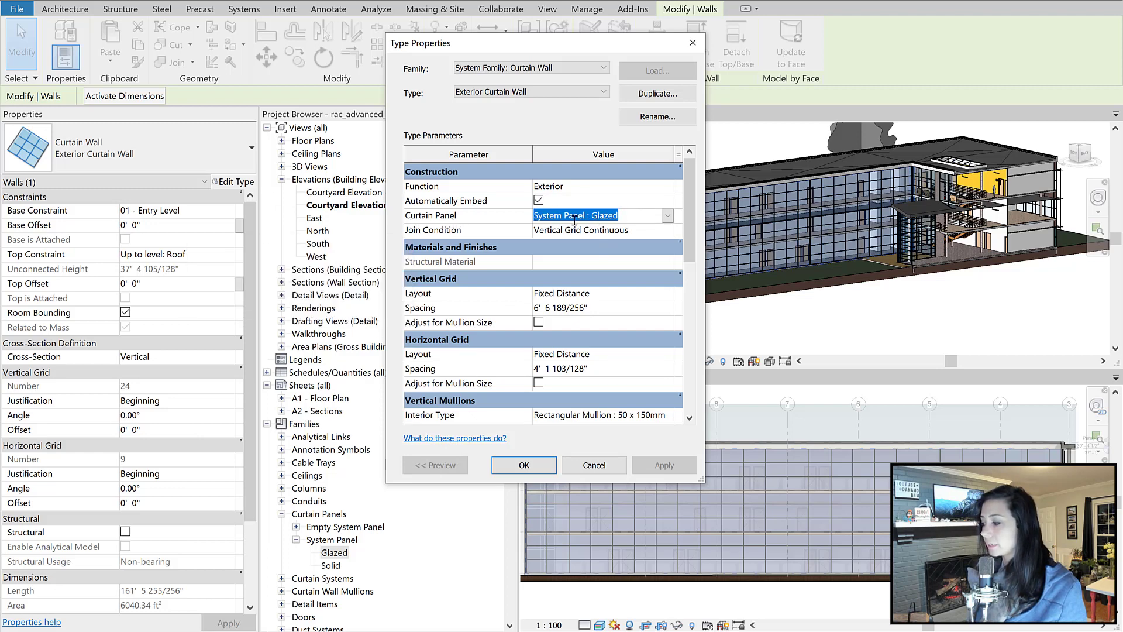
click(693, 41)
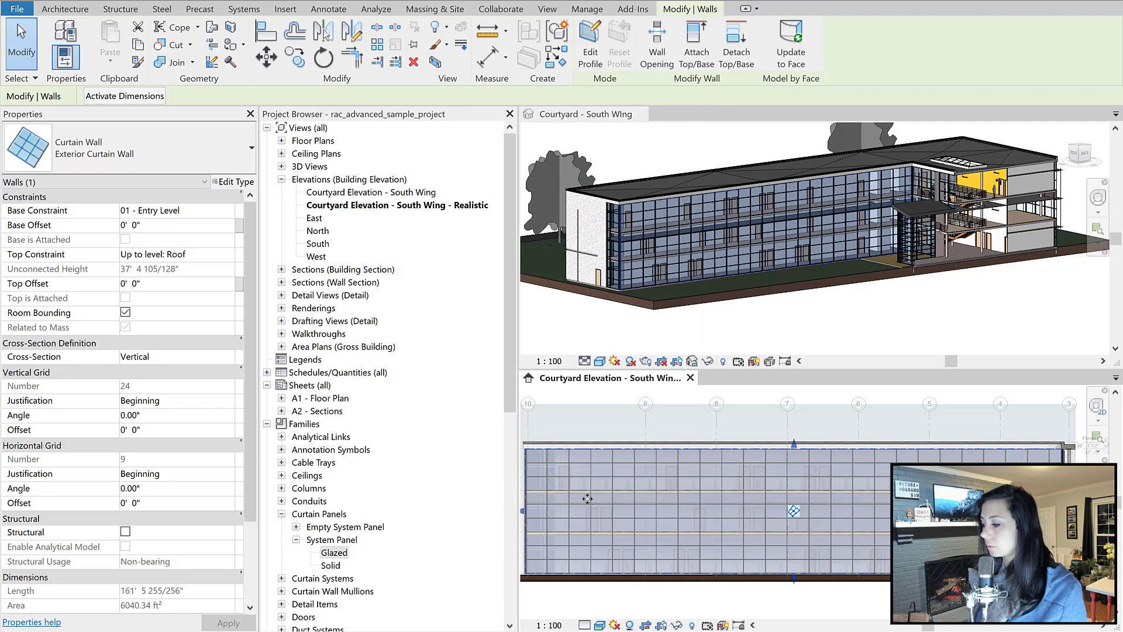
Duplicate the Glazed system panel type and name the copy Frosted
click(637, 496)
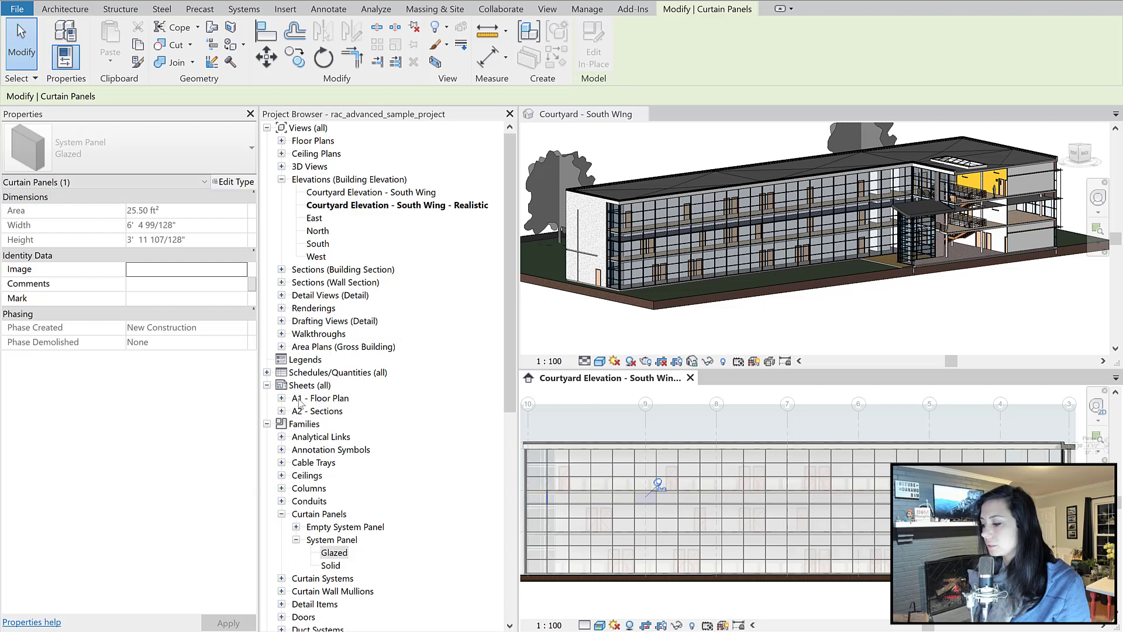
click(306, 425)
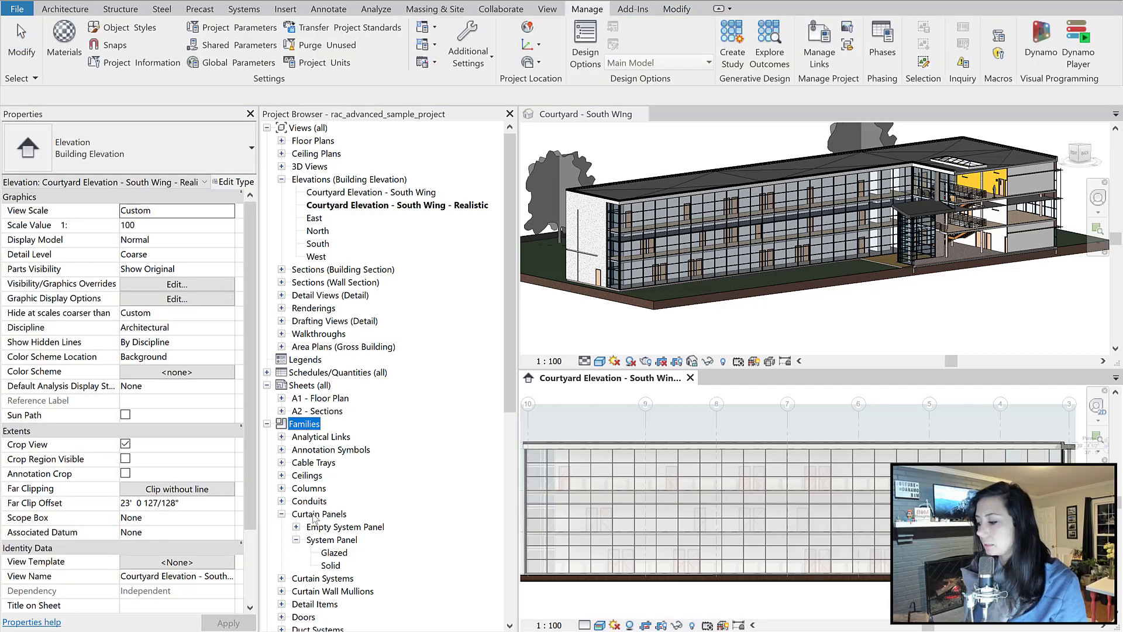
click(318, 514)
click(334, 552)
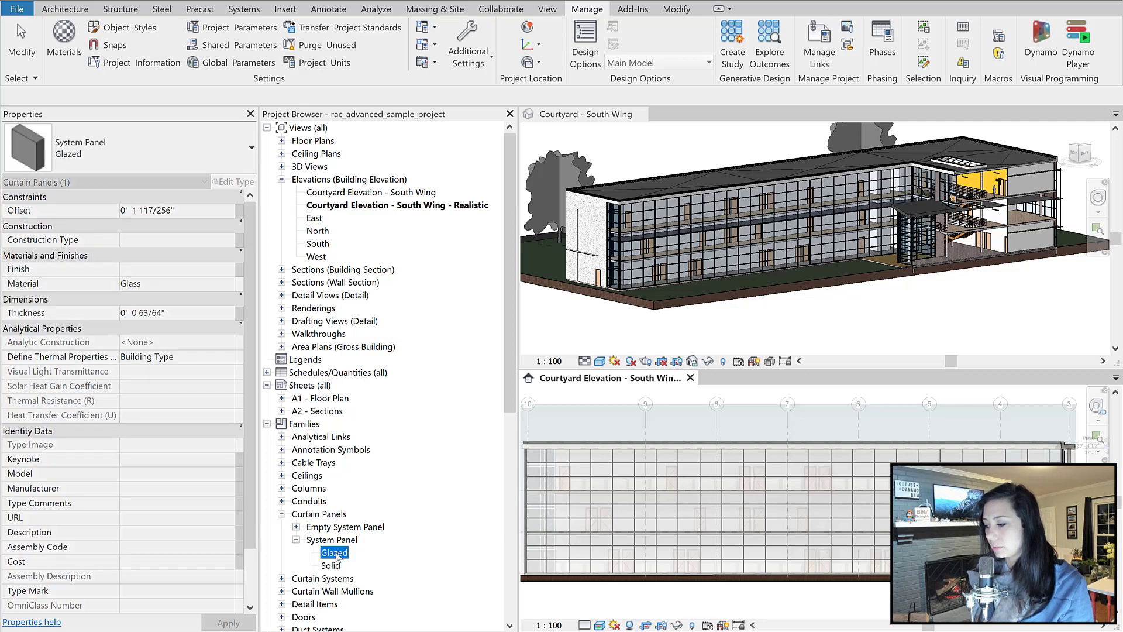
right_click(340, 554)
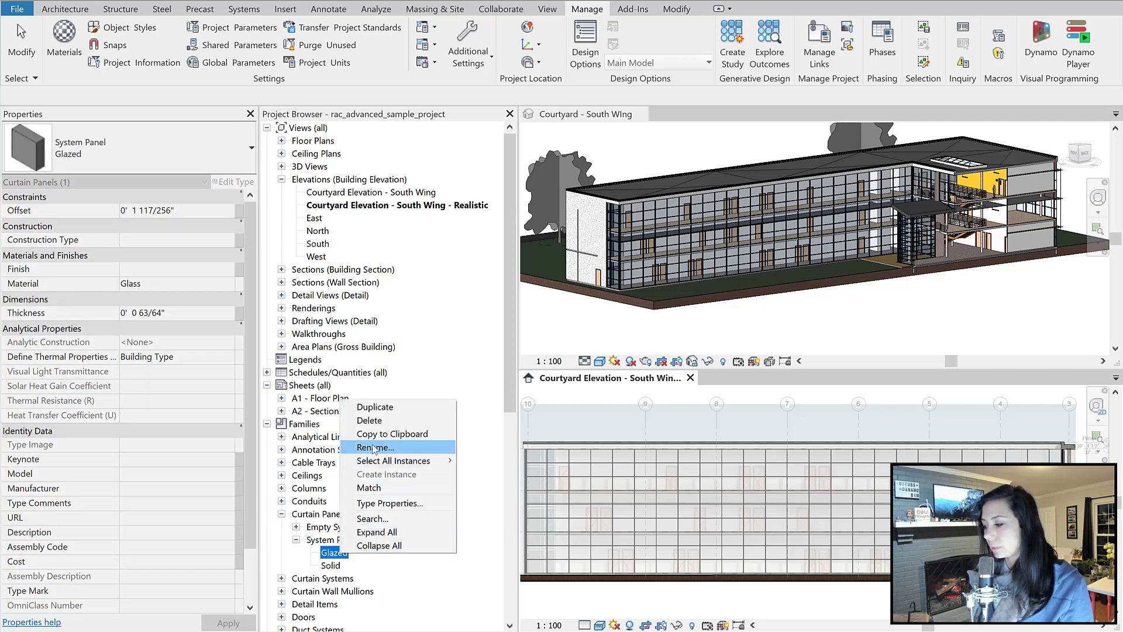
click(374, 408)
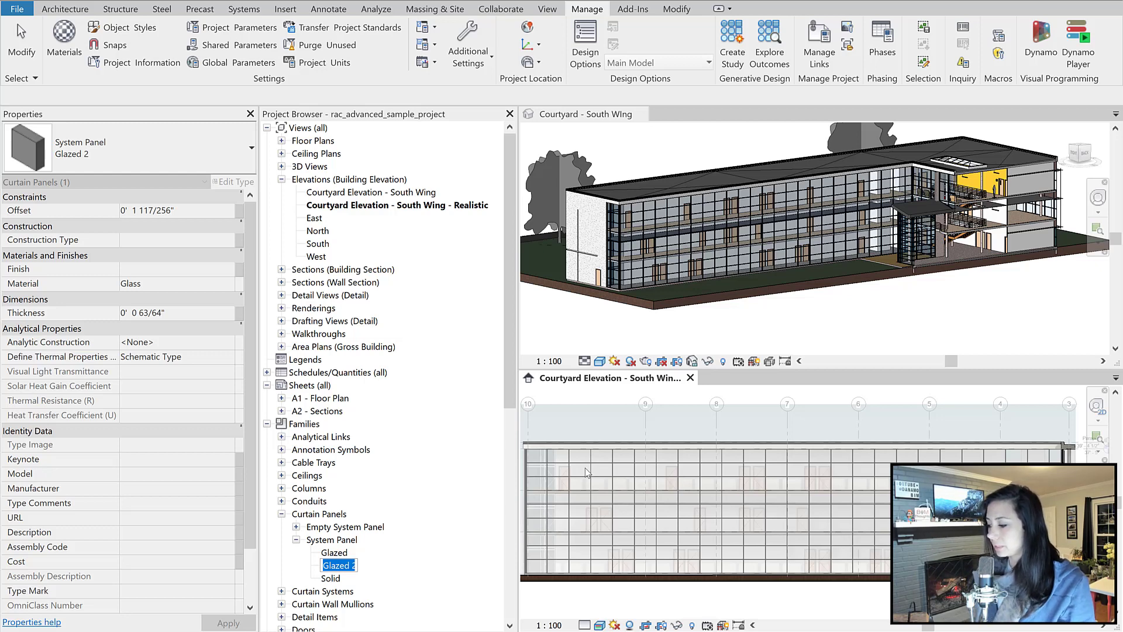
text(Frosted)
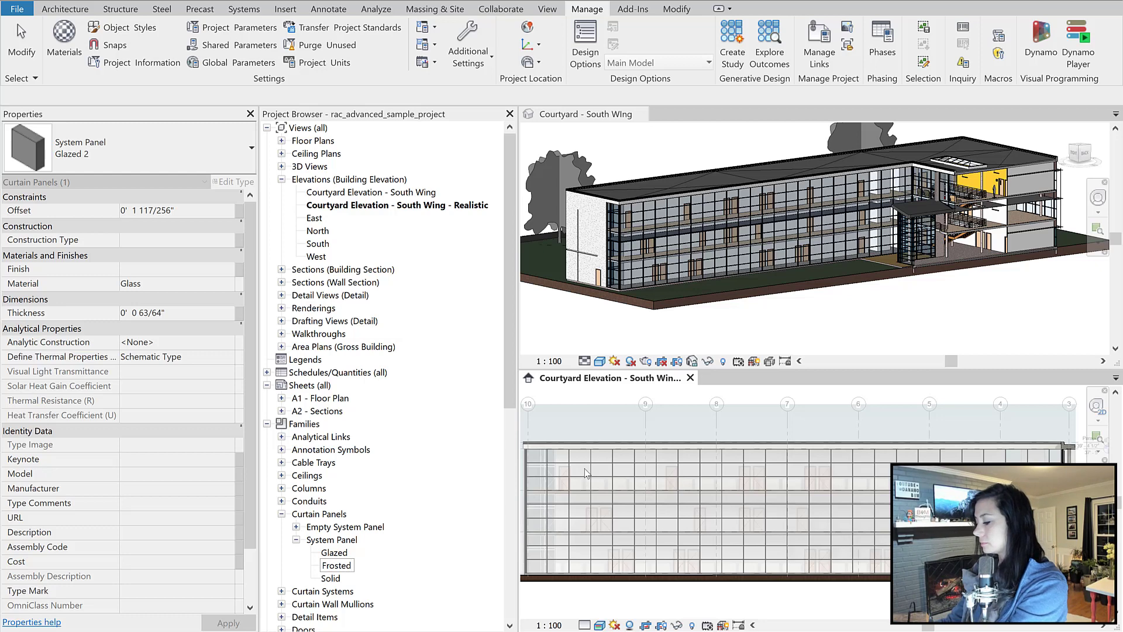
key(Return)
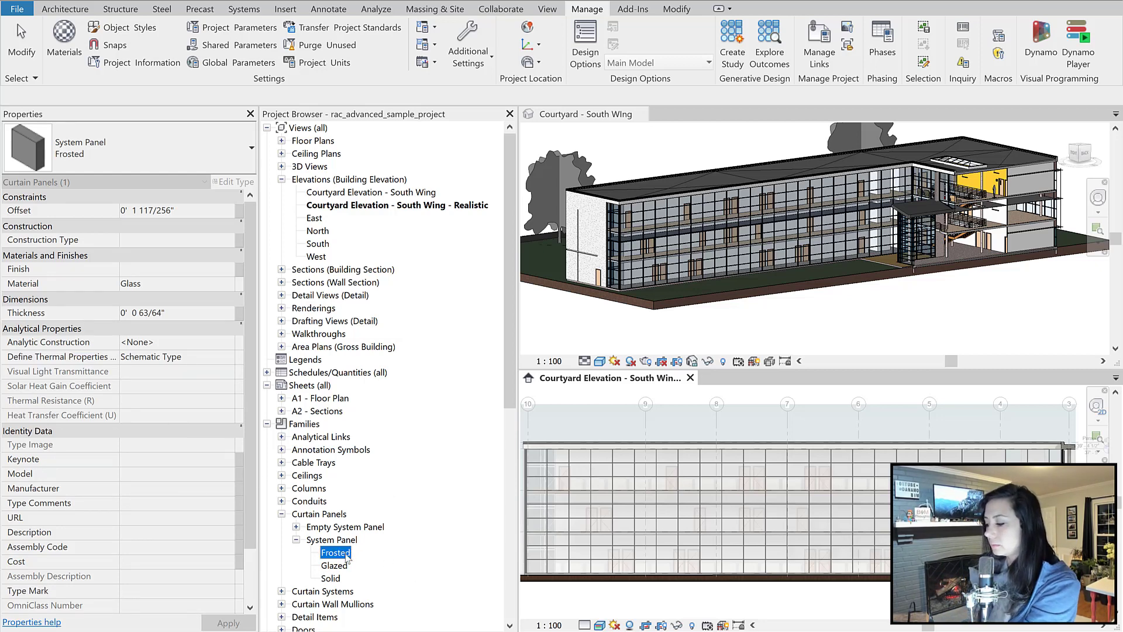
Open the material selection for the Frosted panel type and search the project materials for "frosted"
right_click(339, 551)
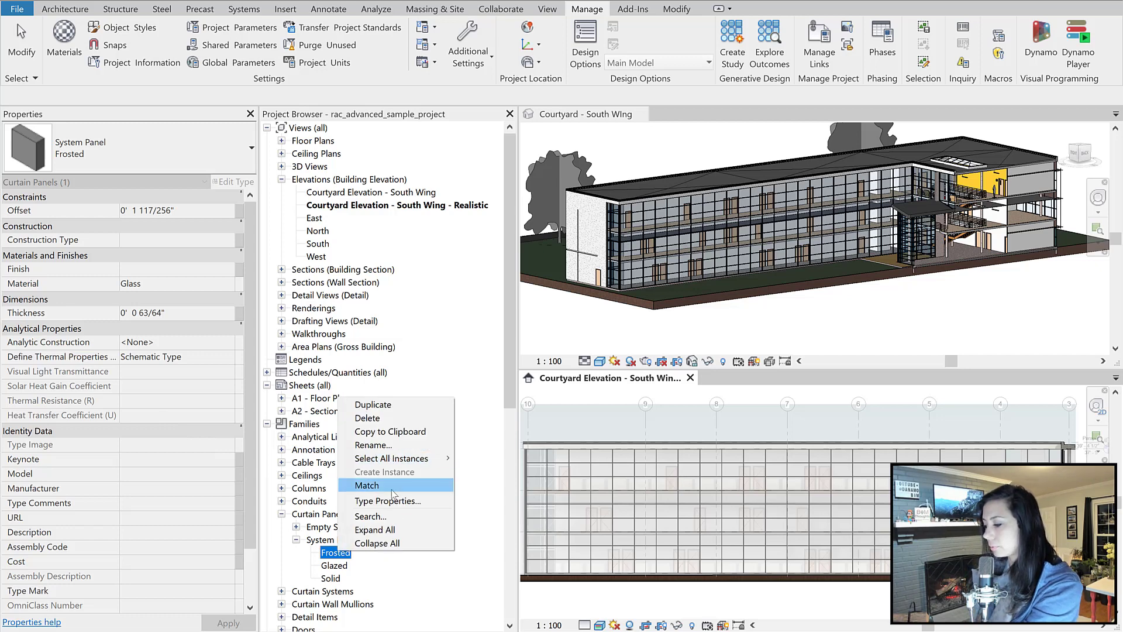
click(396, 502)
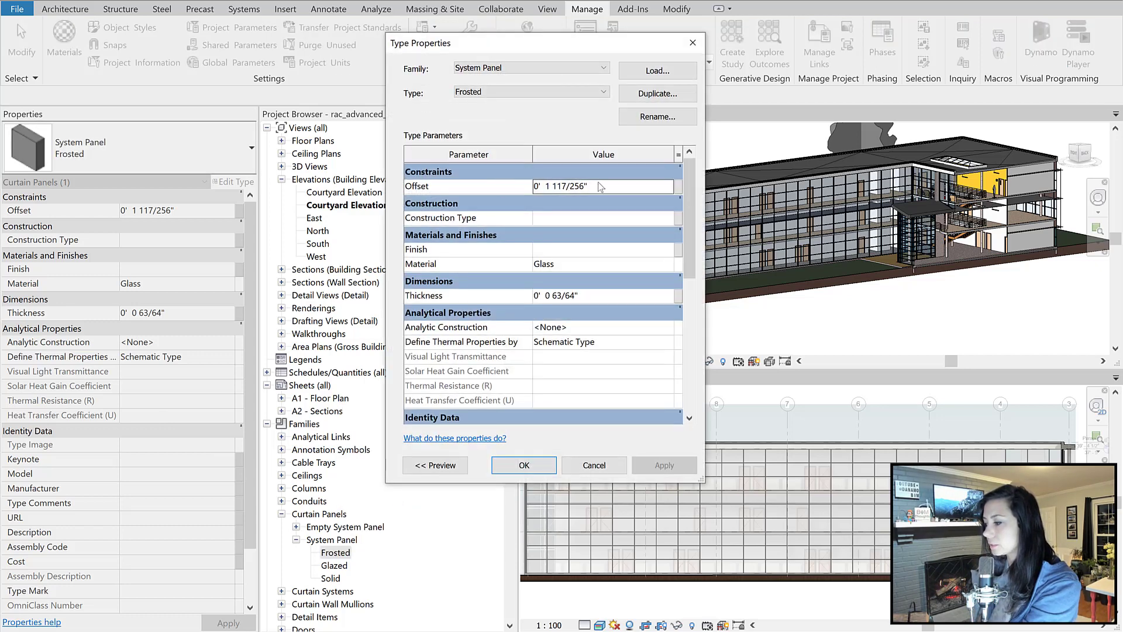
click(668, 264)
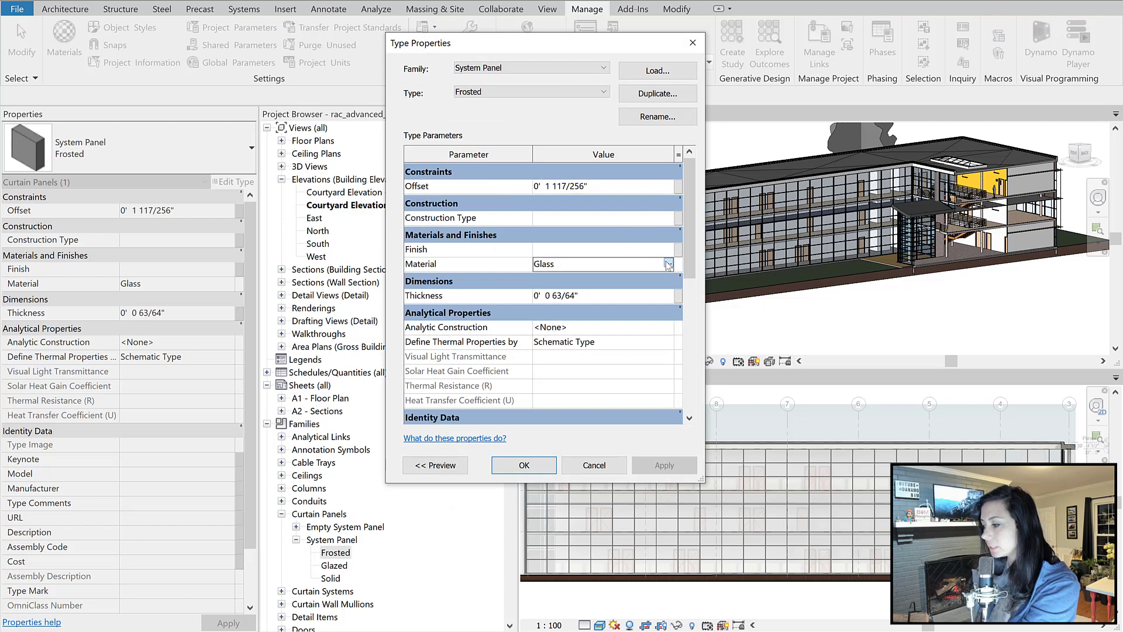
click(668, 264)
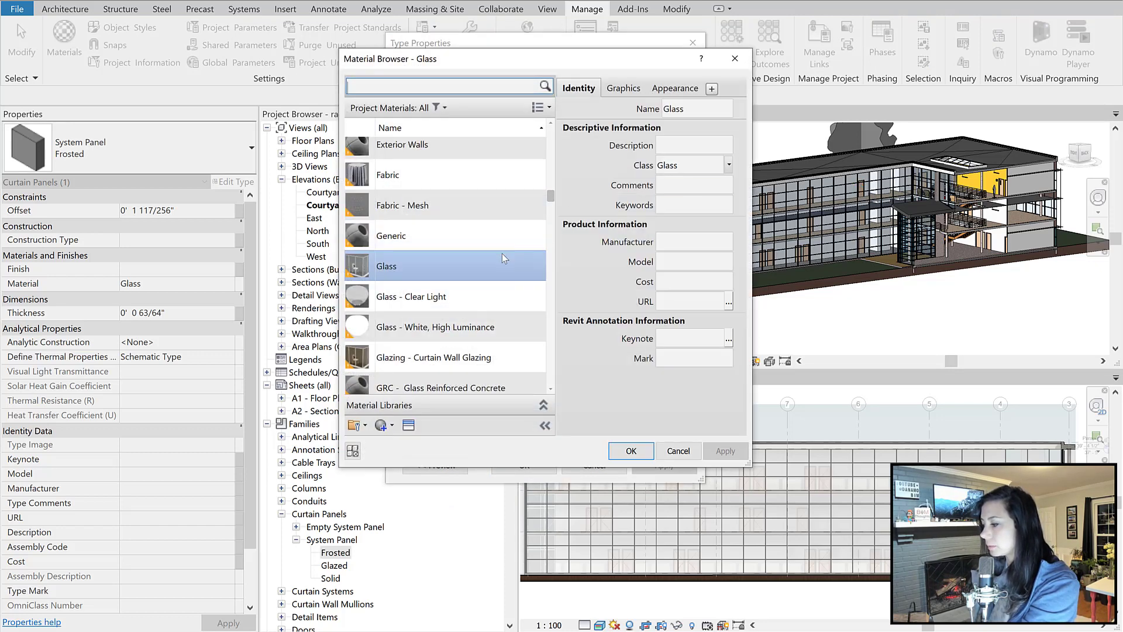
click(446, 88)
text(frosted)
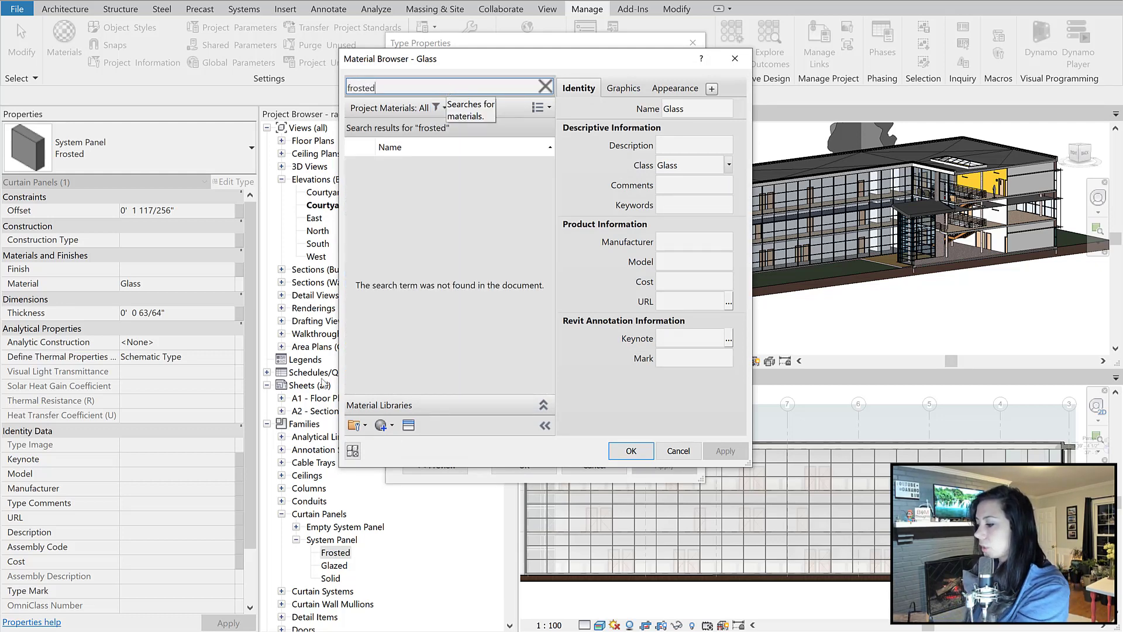
Create a new project material and name it Frosted
click(391, 425)
click(401, 444)
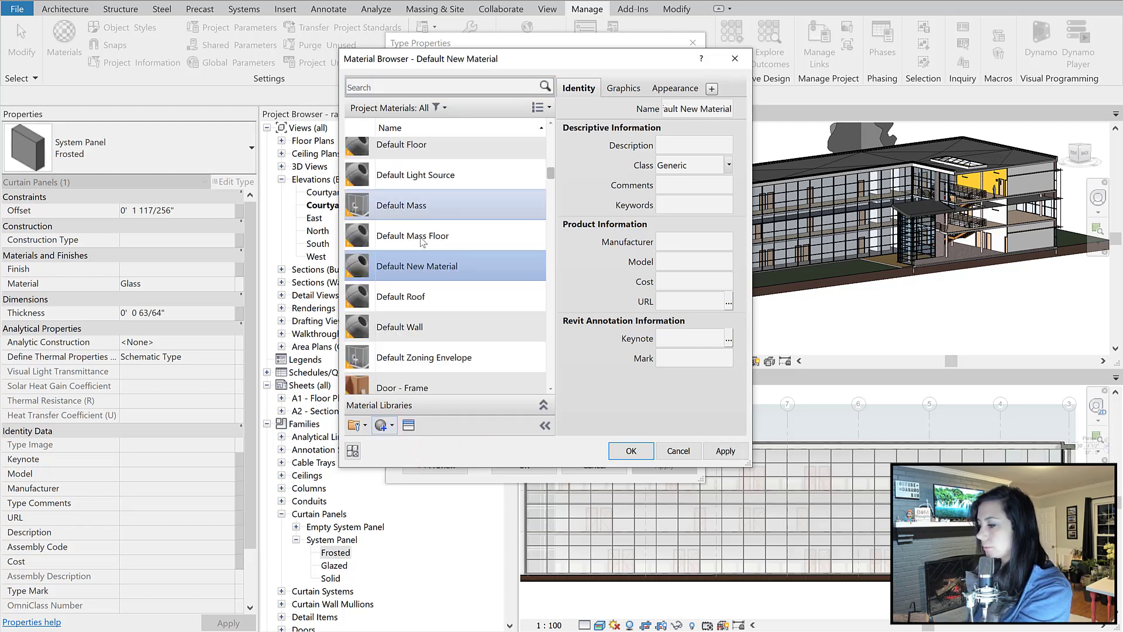
right_click(396, 274)
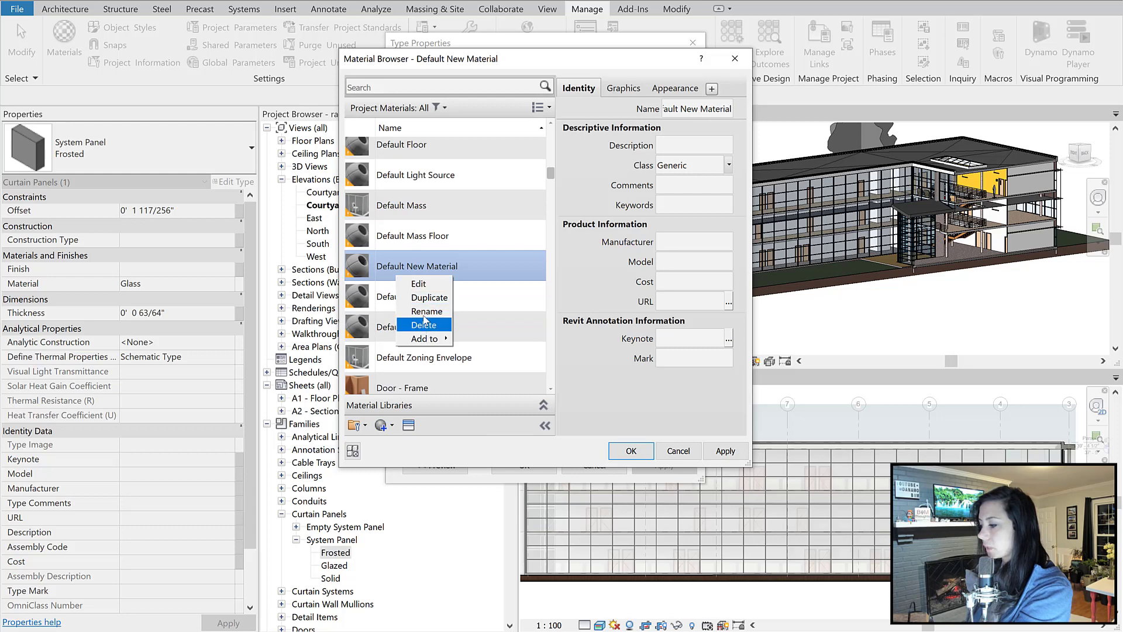
click(427, 311)
text(Frosted)
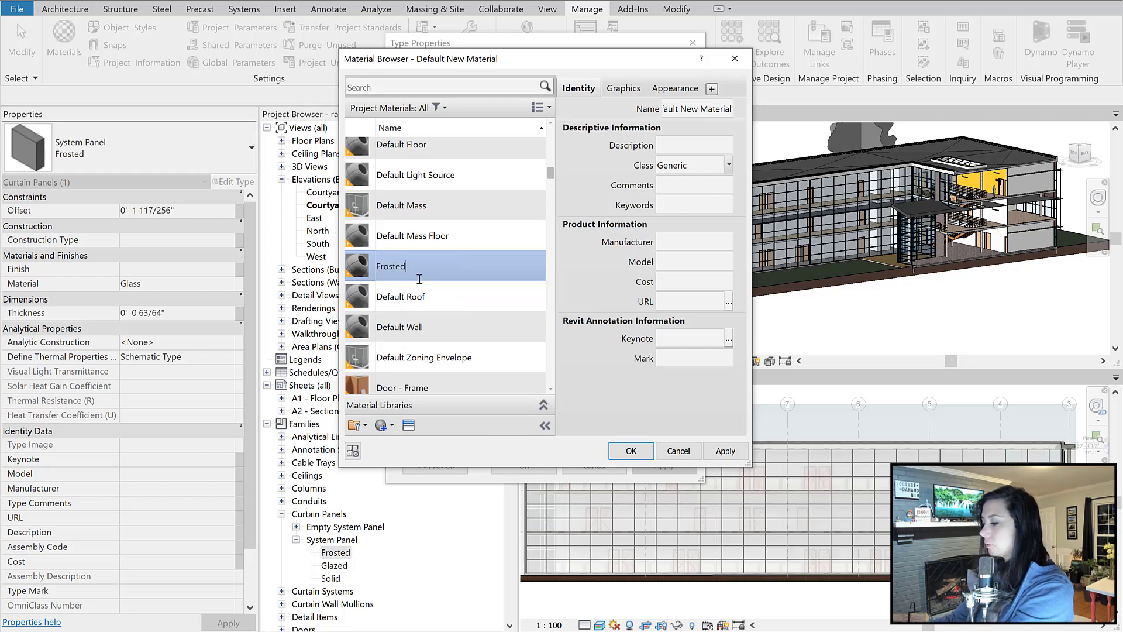
key(Return)
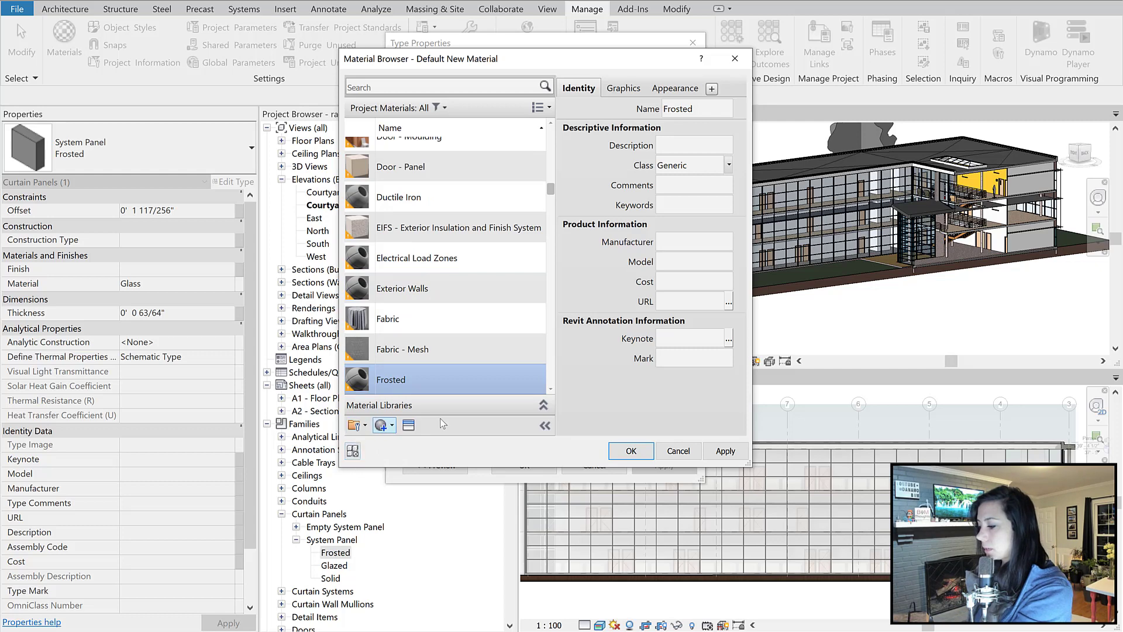
Search the appearance assets for "frosted" and apply the Frosted - White glass asset to the Frosted material
click(409, 426)
click(816, 82)
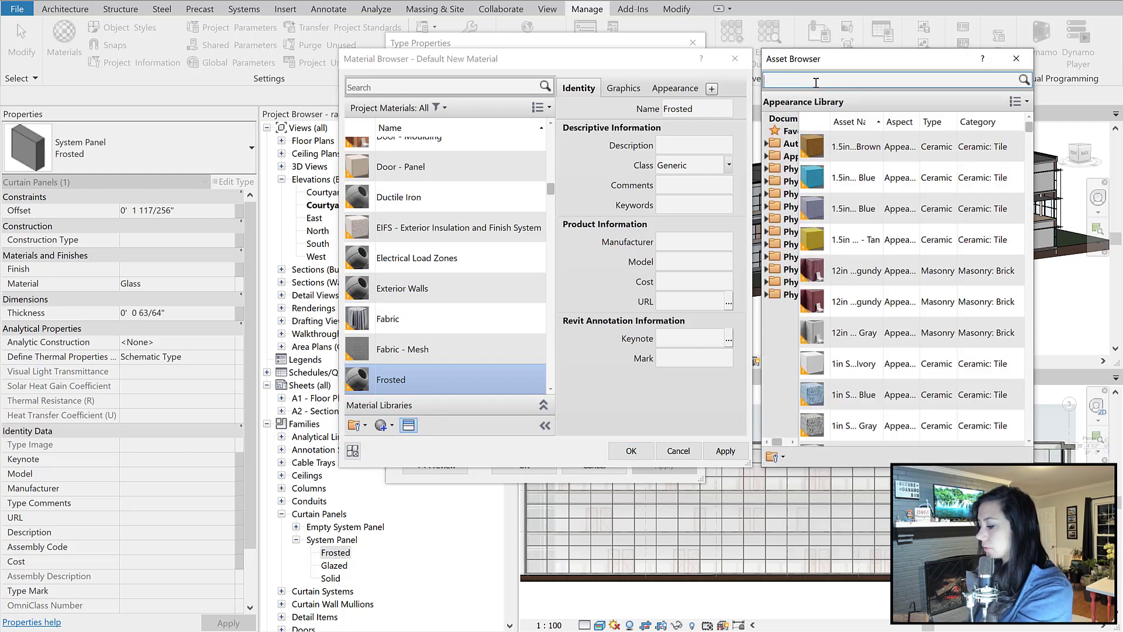
text(frosted)
key(Return)
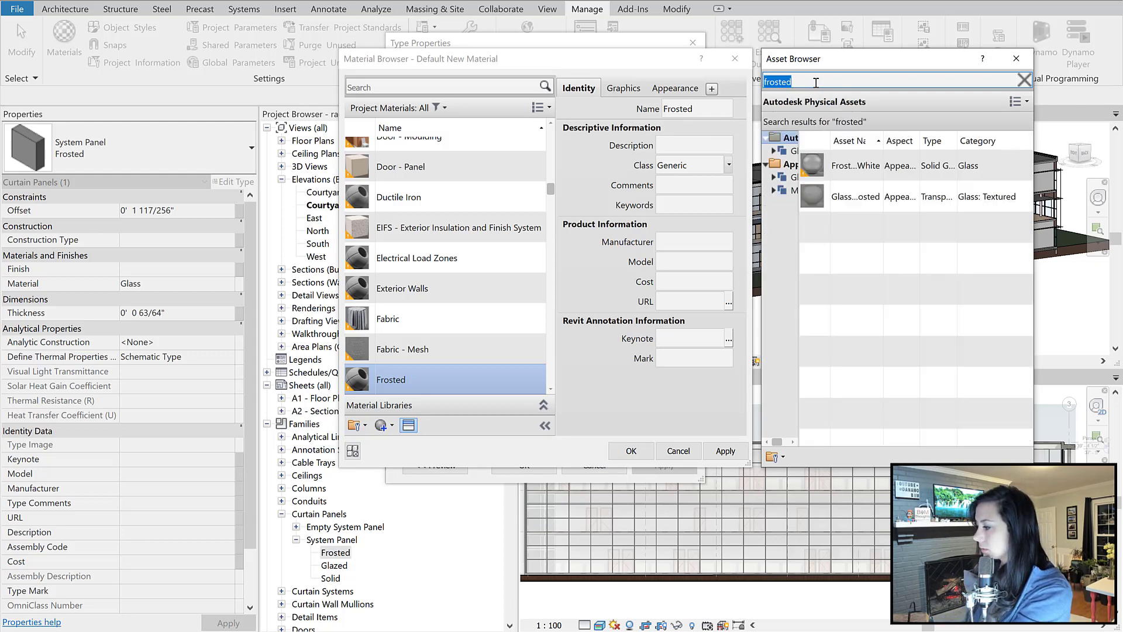
click(855, 171)
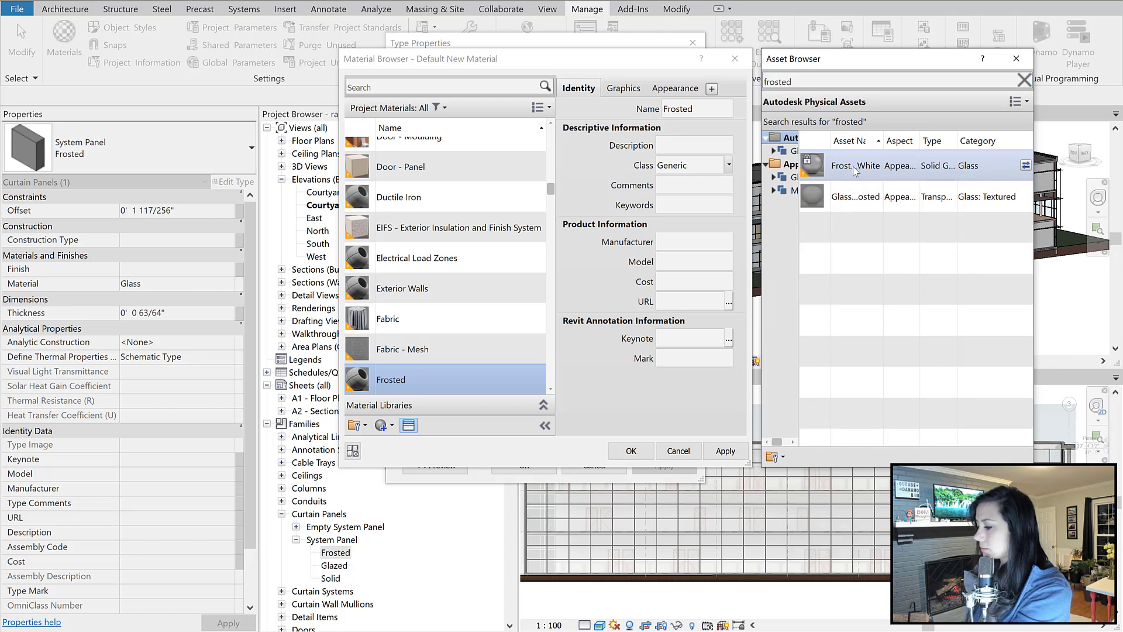
double_click(856, 169)
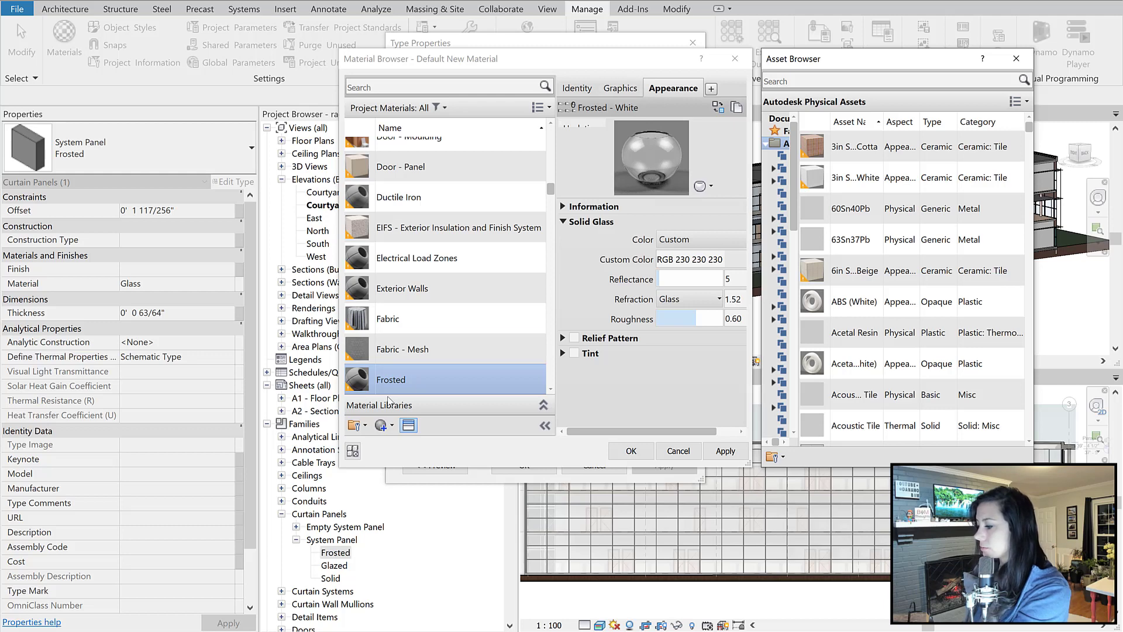
Review the Frosted material's graphics settings and assign the material to the Frosted panel type
click(617, 104)
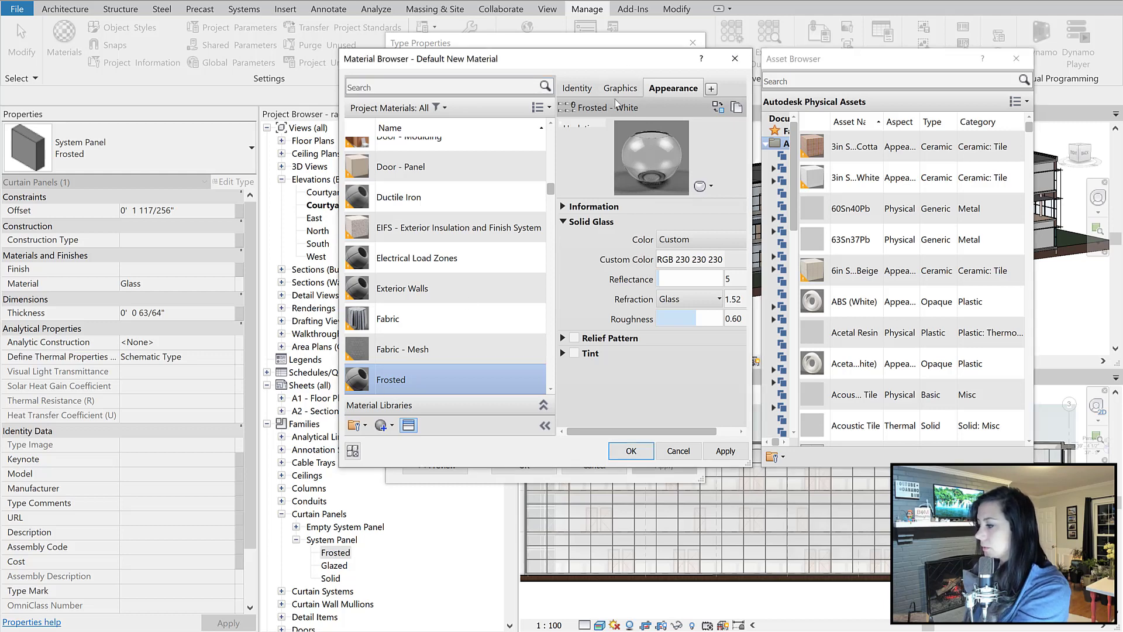
click(619, 89)
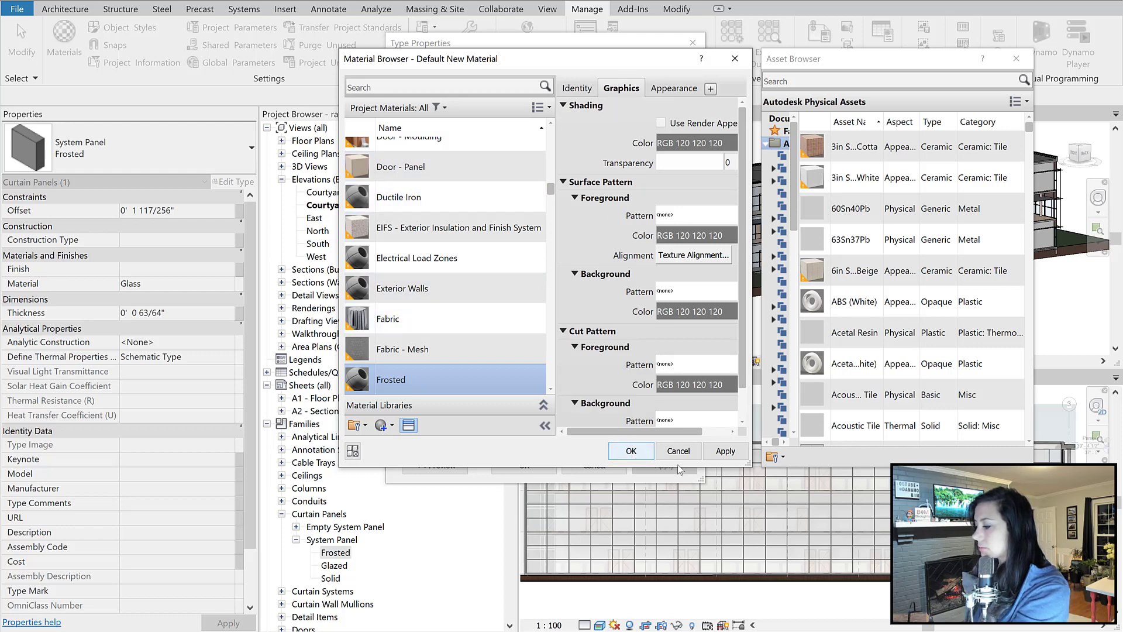
key(Return)
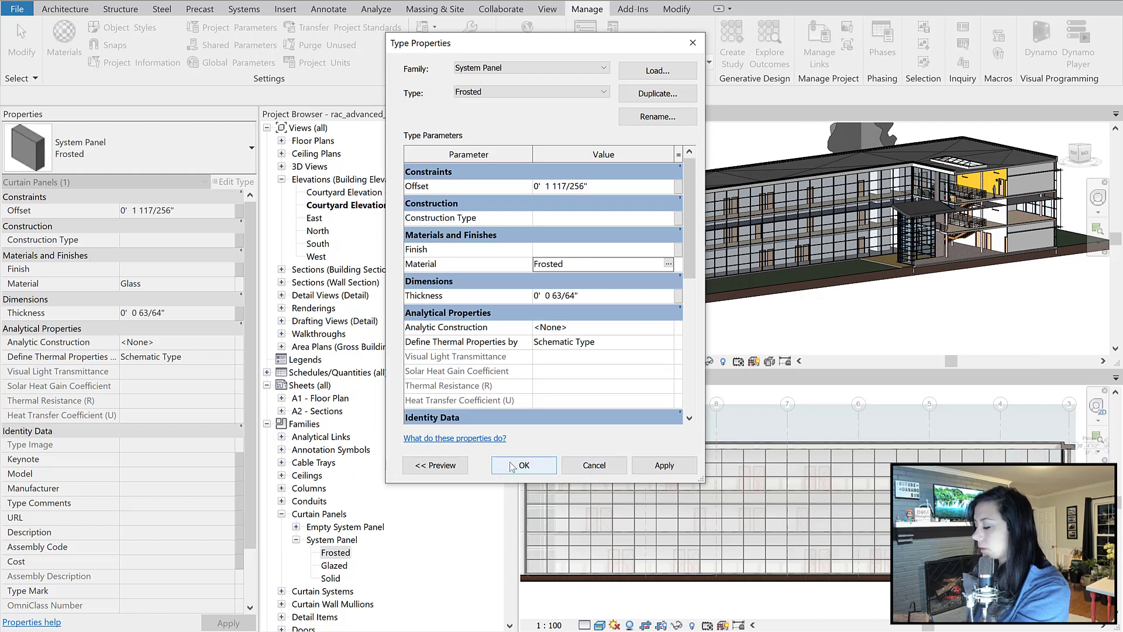
click(511, 465)
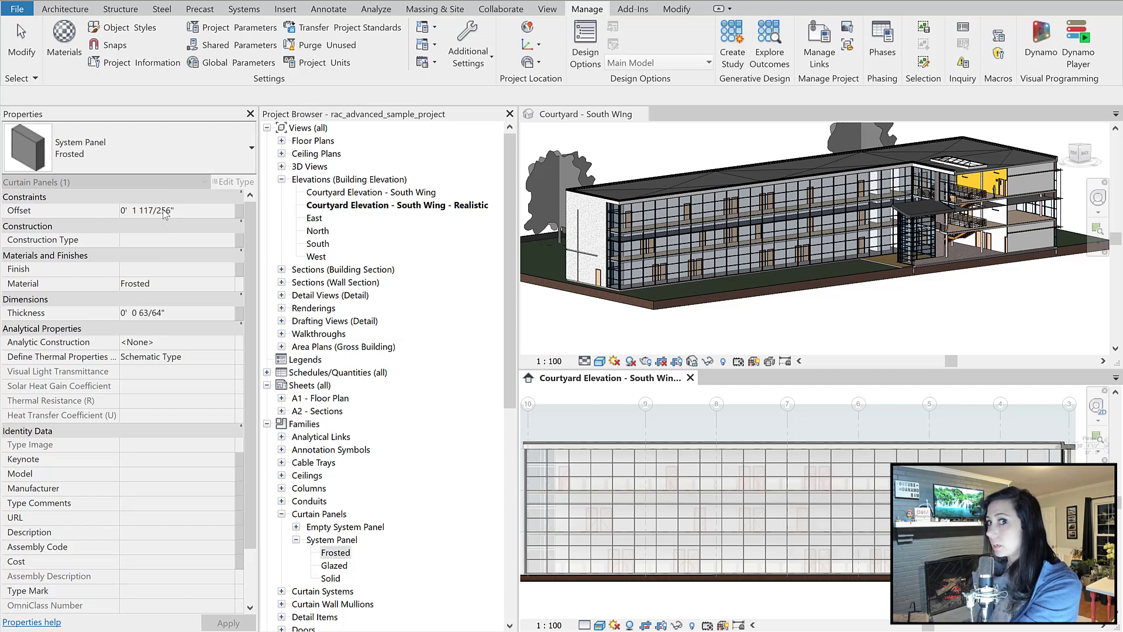
Set the Exterior Curtain Wall type's curtain panel to System Panel : Frosted, using the courtyard wall in the 3D view
click(786, 334)
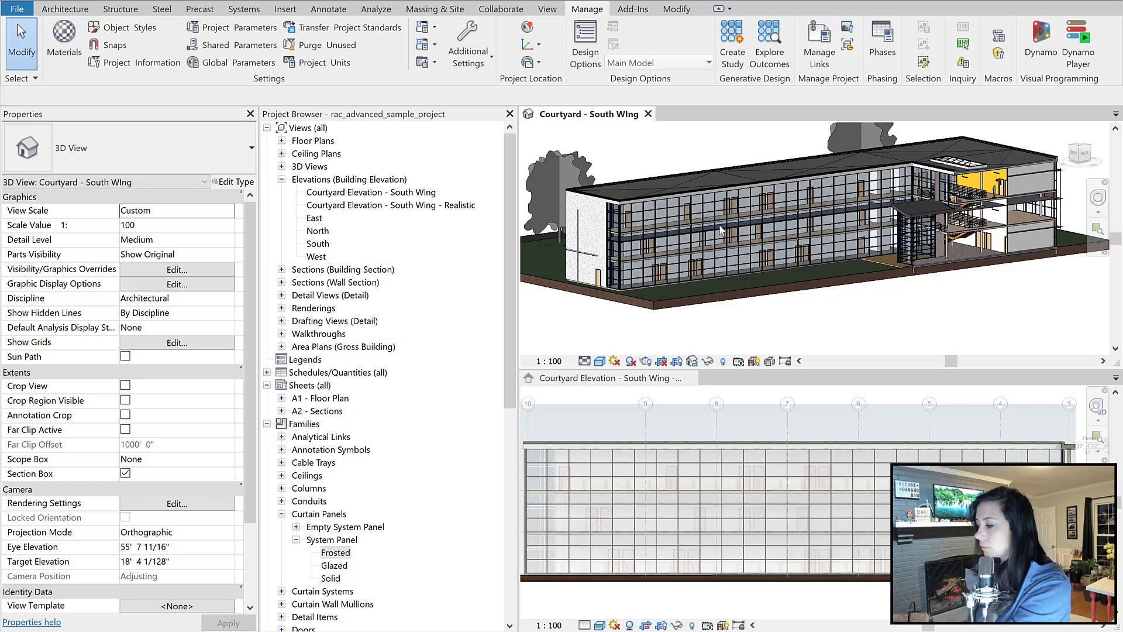
click(719, 229)
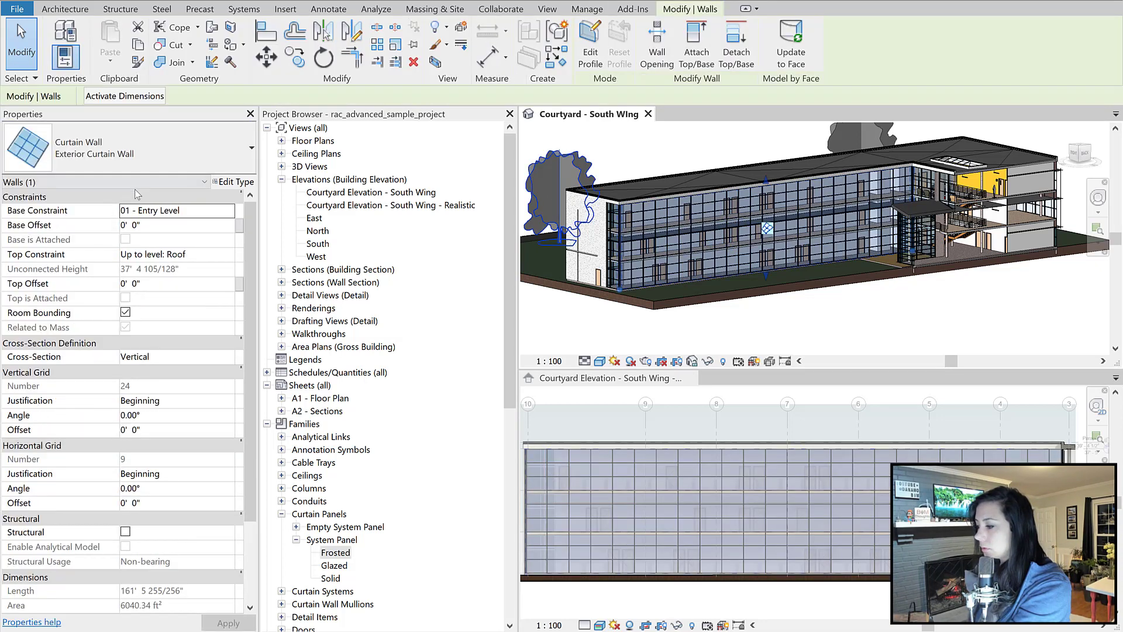
click(237, 182)
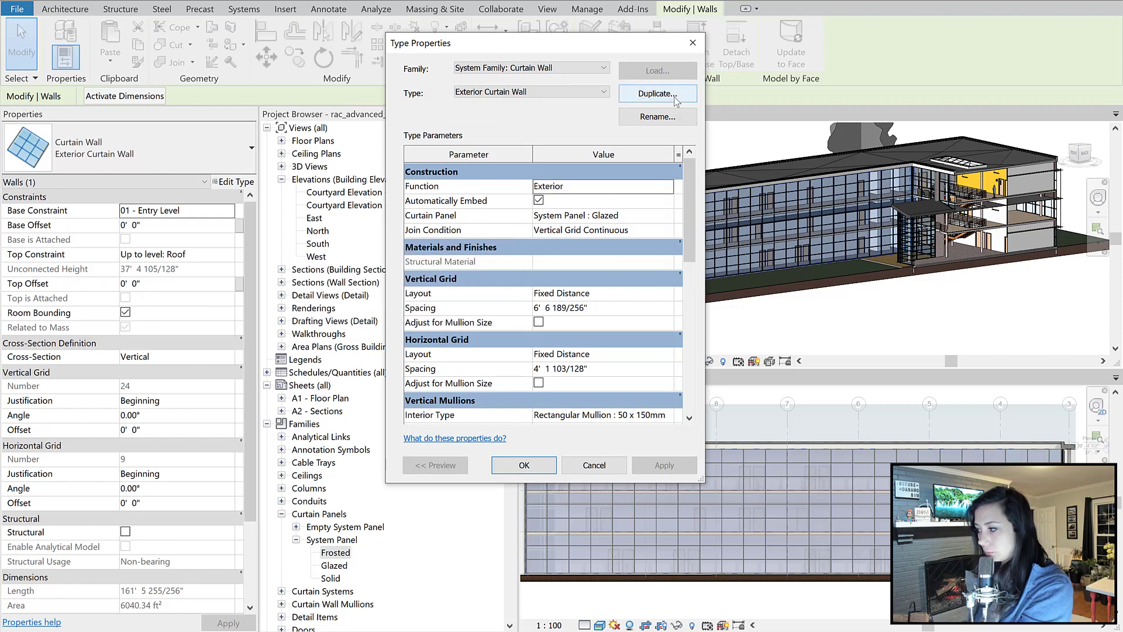
click(668, 218)
click(668, 217)
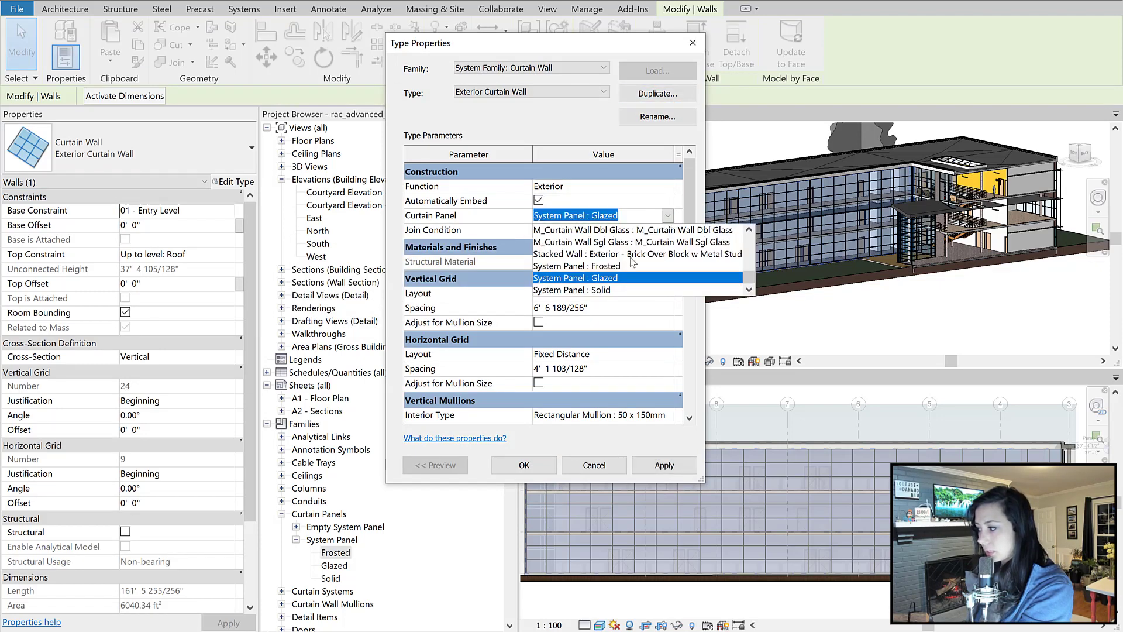
click(612, 278)
click(527, 463)
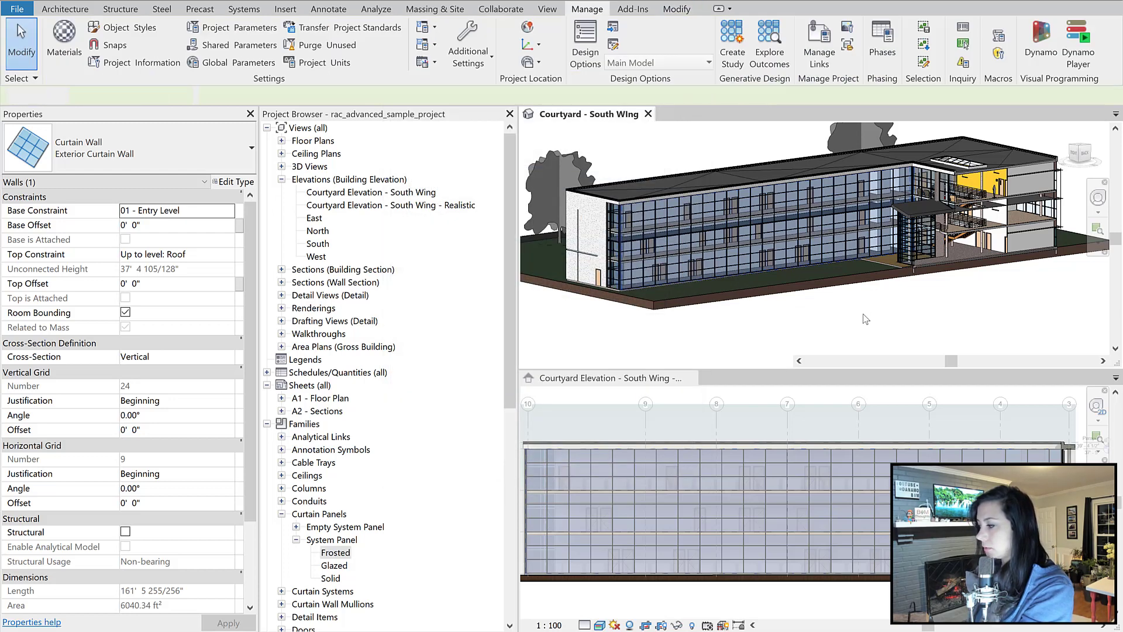
click(866, 319)
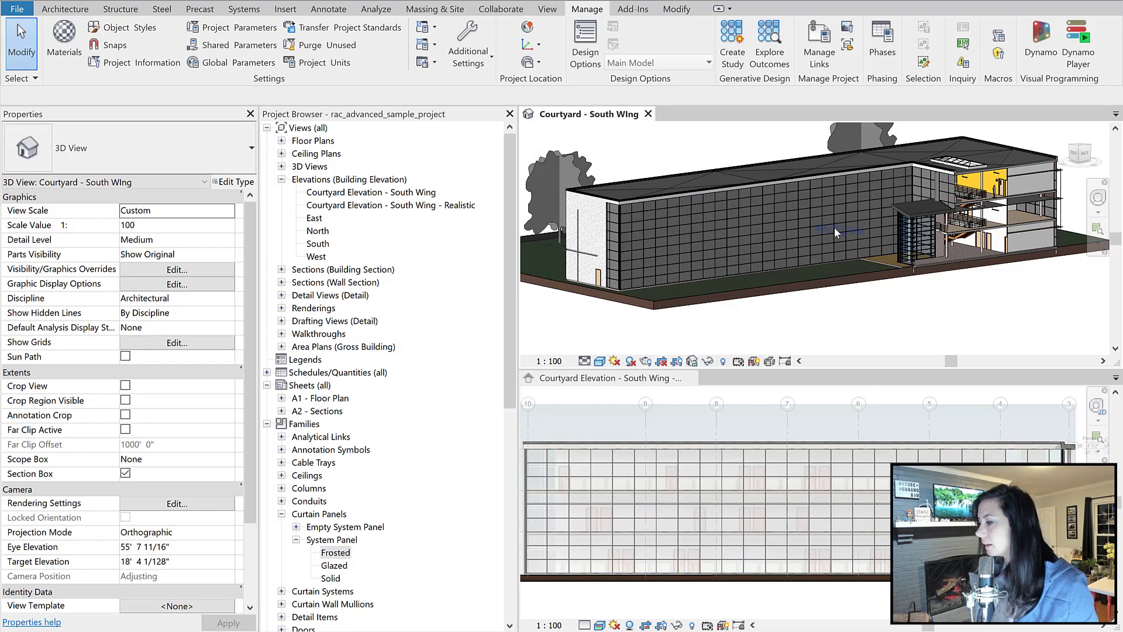
Switch the courtyard 3D view to the Realistic visual style
click(601, 362)
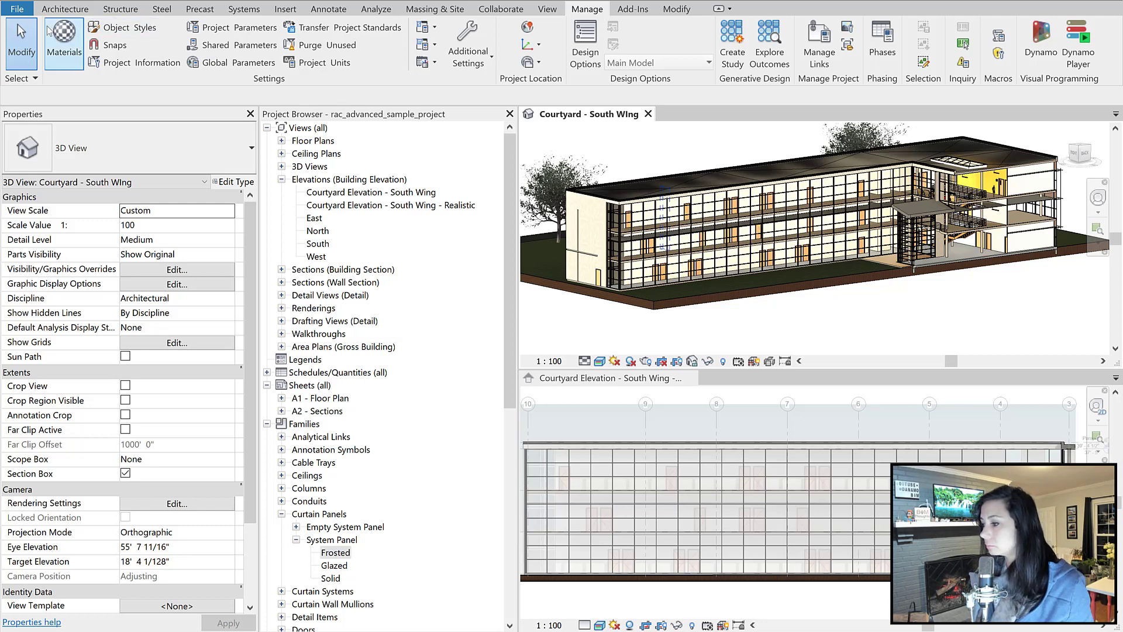
Create a new family from the Curtain Wall Panel template in the English-Imperial folder
click(17, 9)
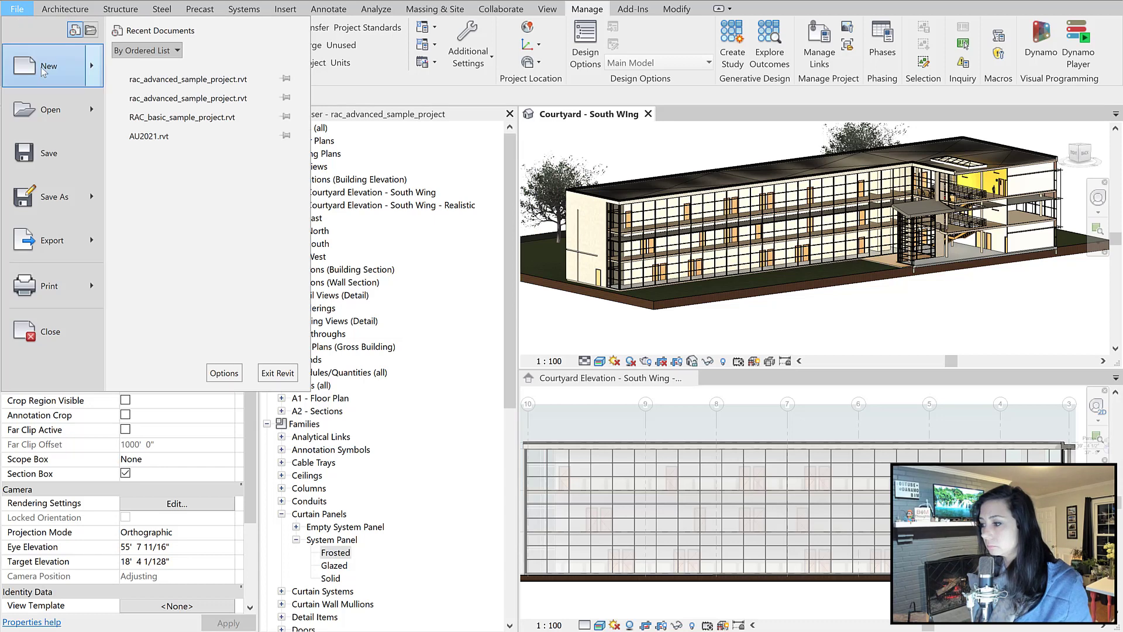
mouse_move(65, 66)
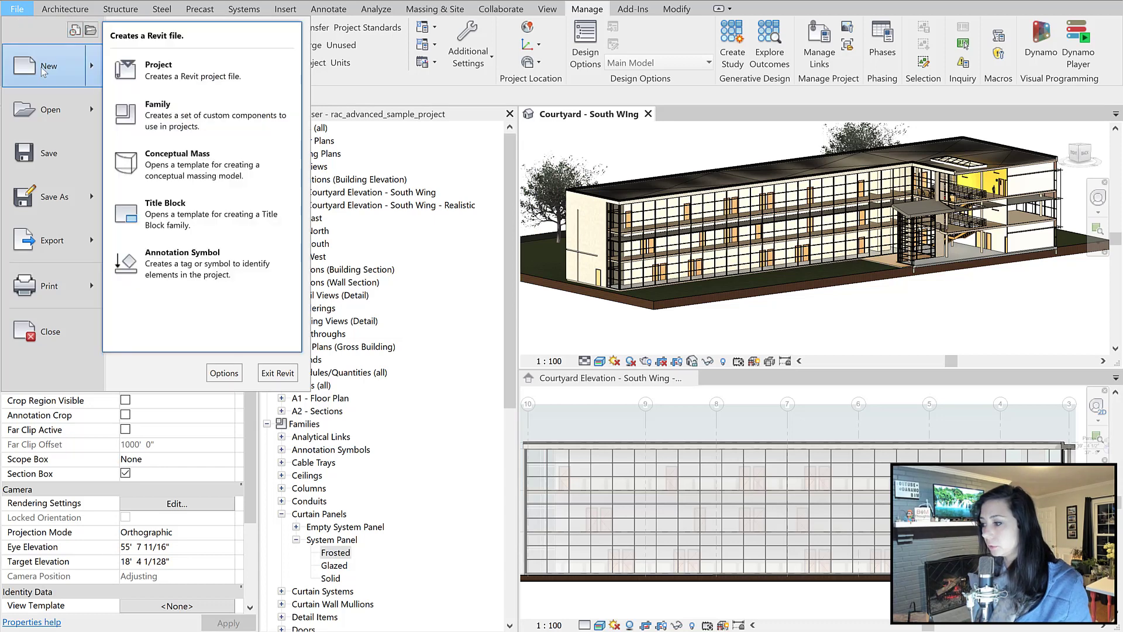
click(223, 115)
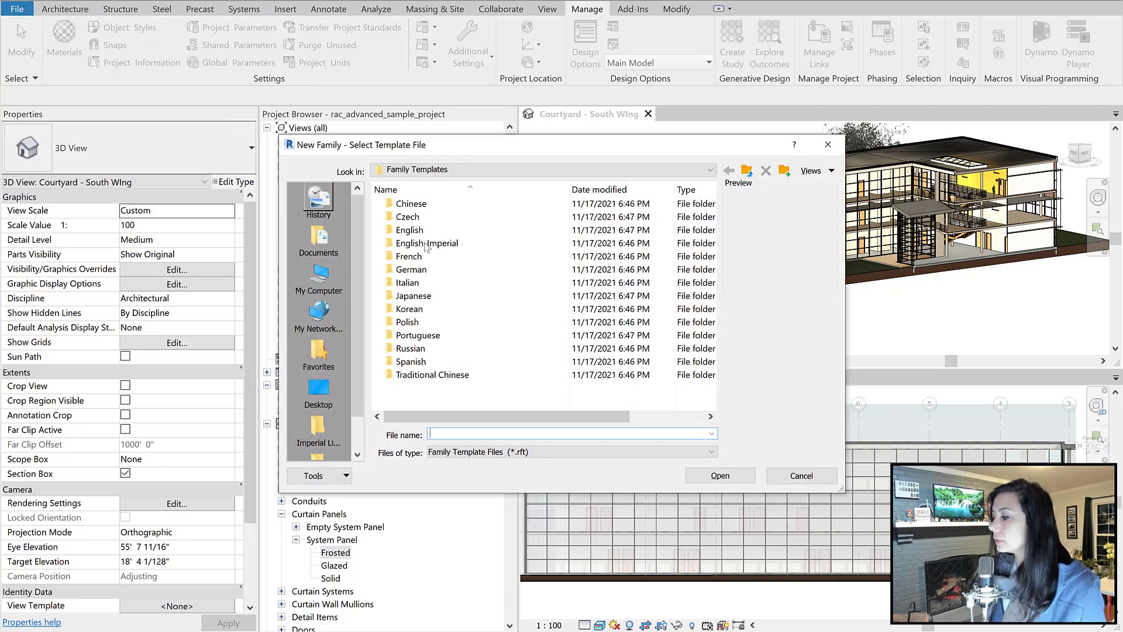
click(491, 243)
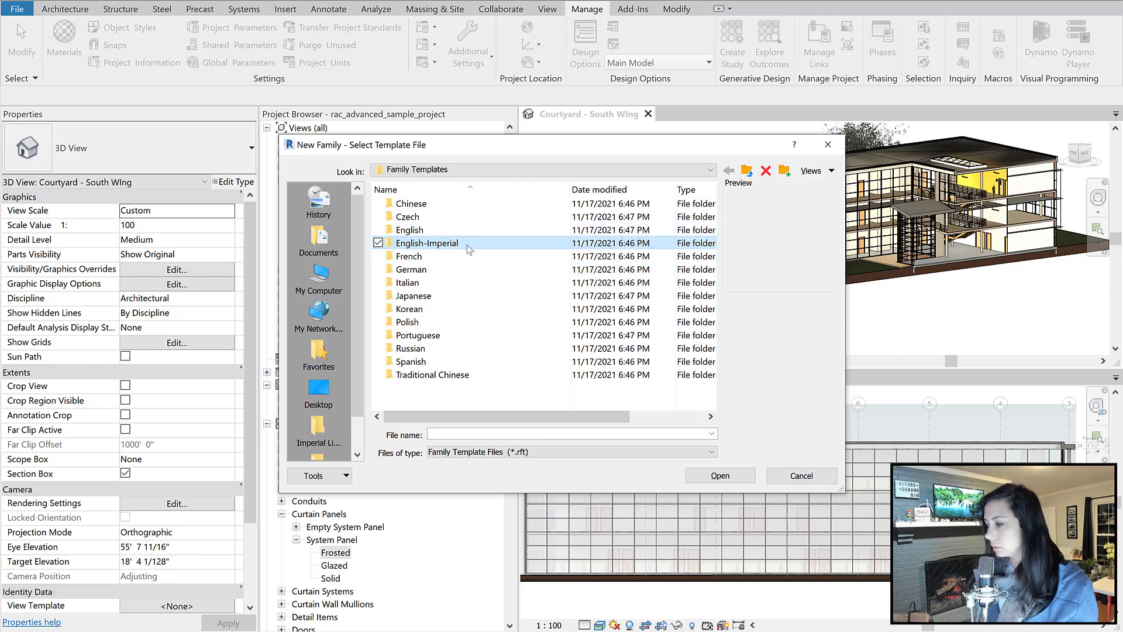
double_click(442, 245)
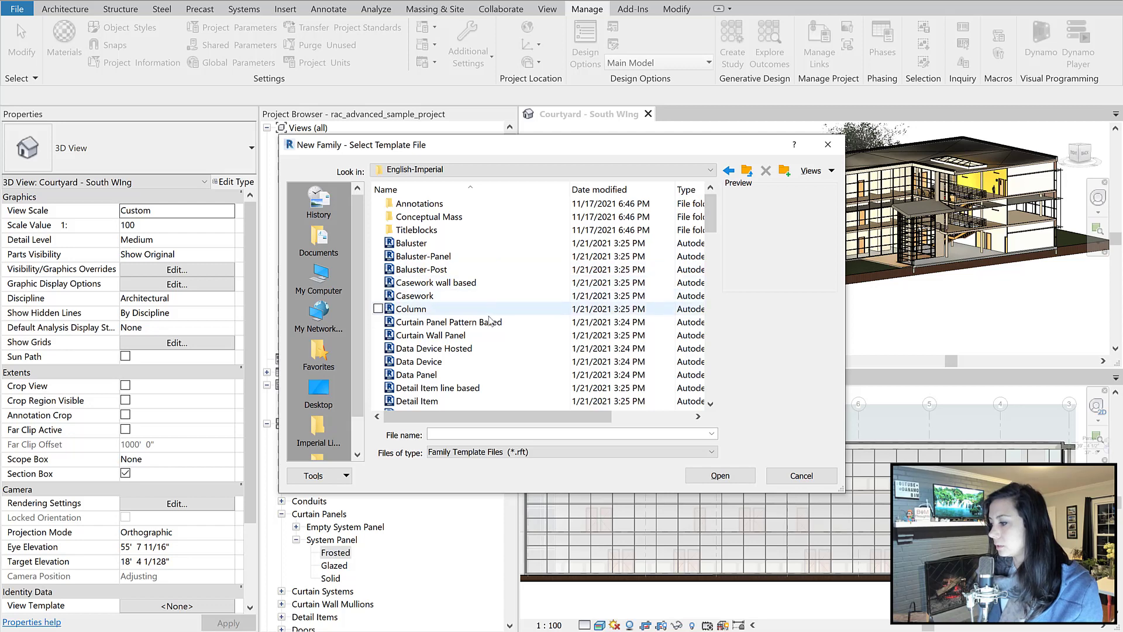
click(483, 335)
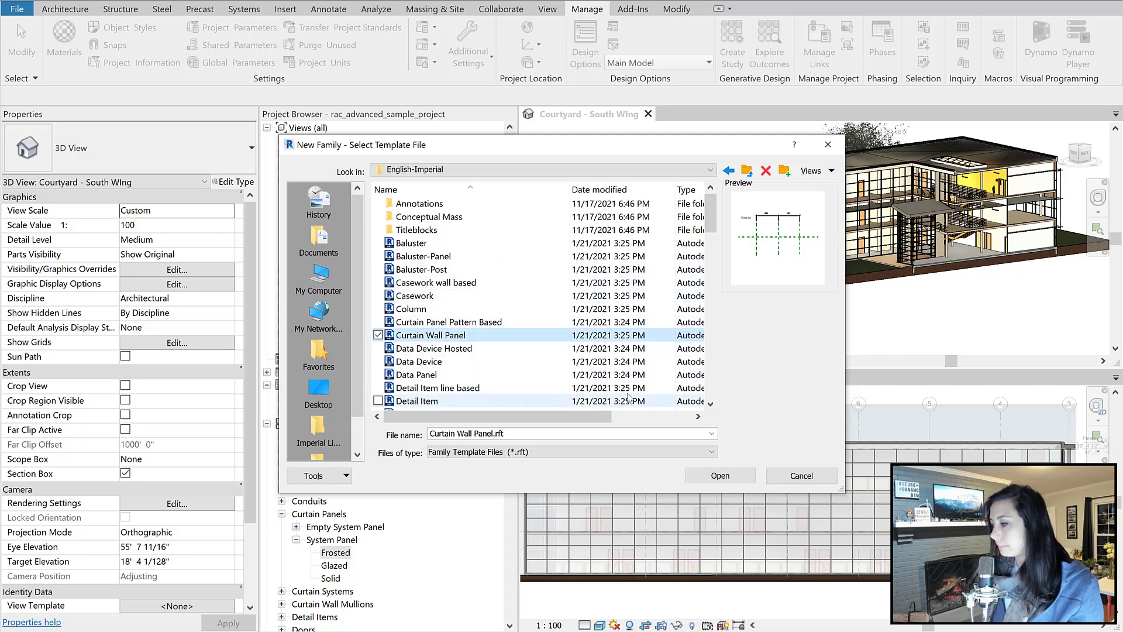
click(720, 475)
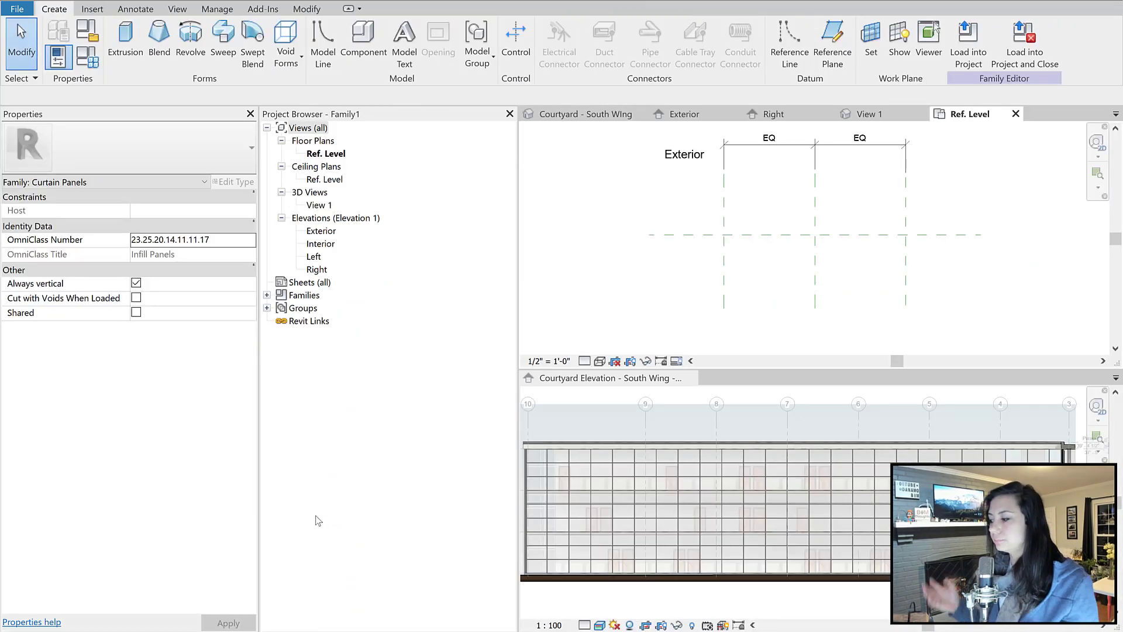
click(326, 153)
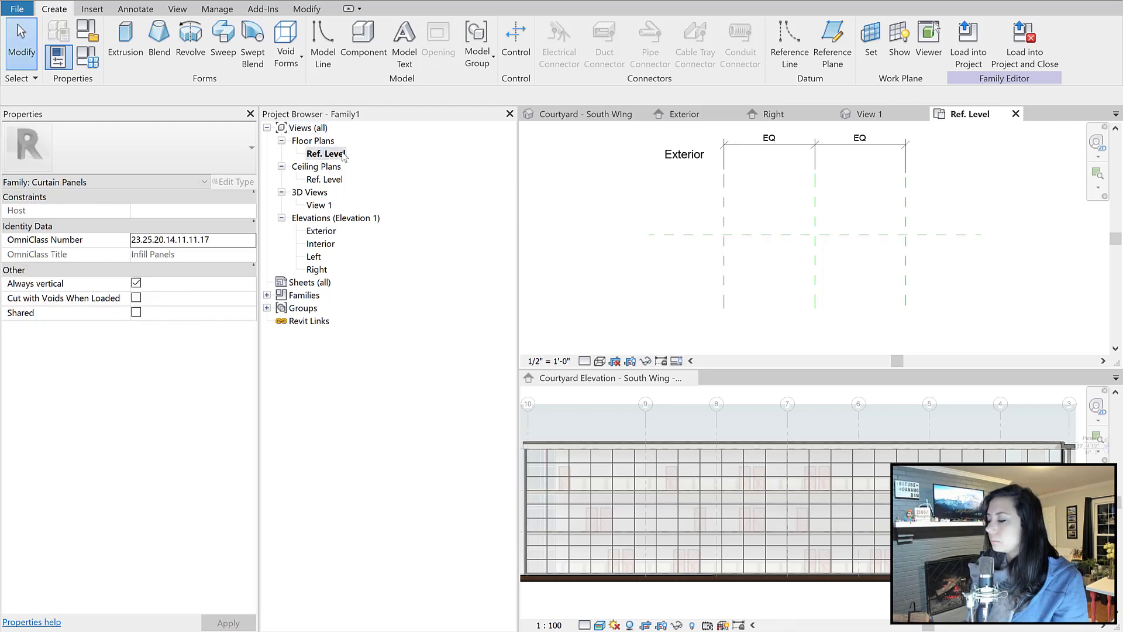
Return to the sample project and open the 01 - Entry Level floor plan at the curtain wall beside the corridor
click(795, 392)
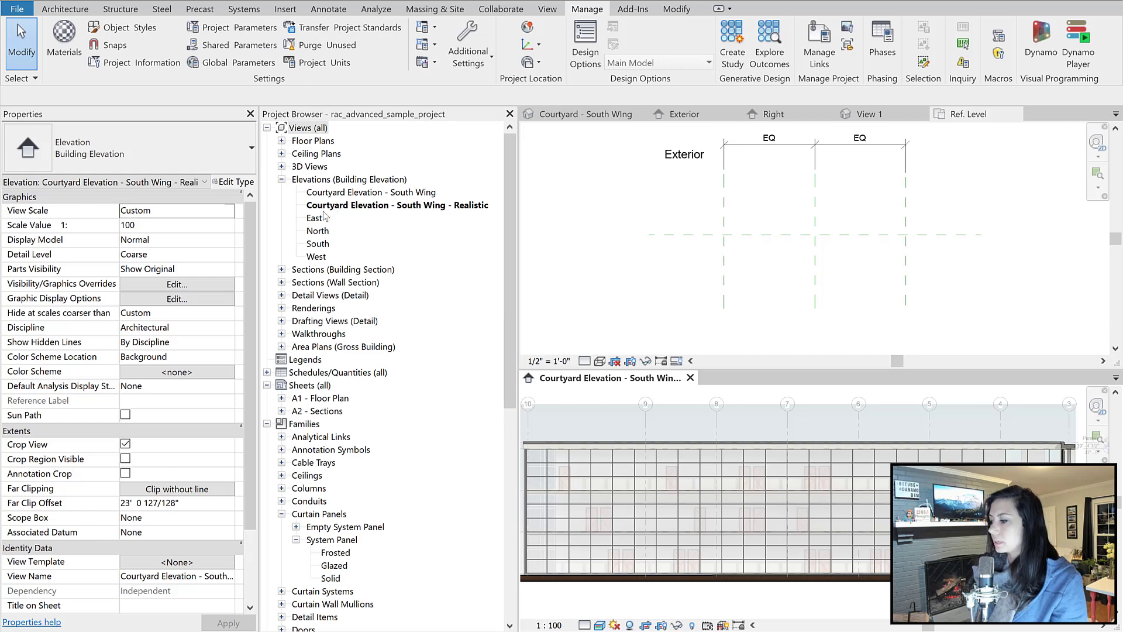
double_click(316, 142)
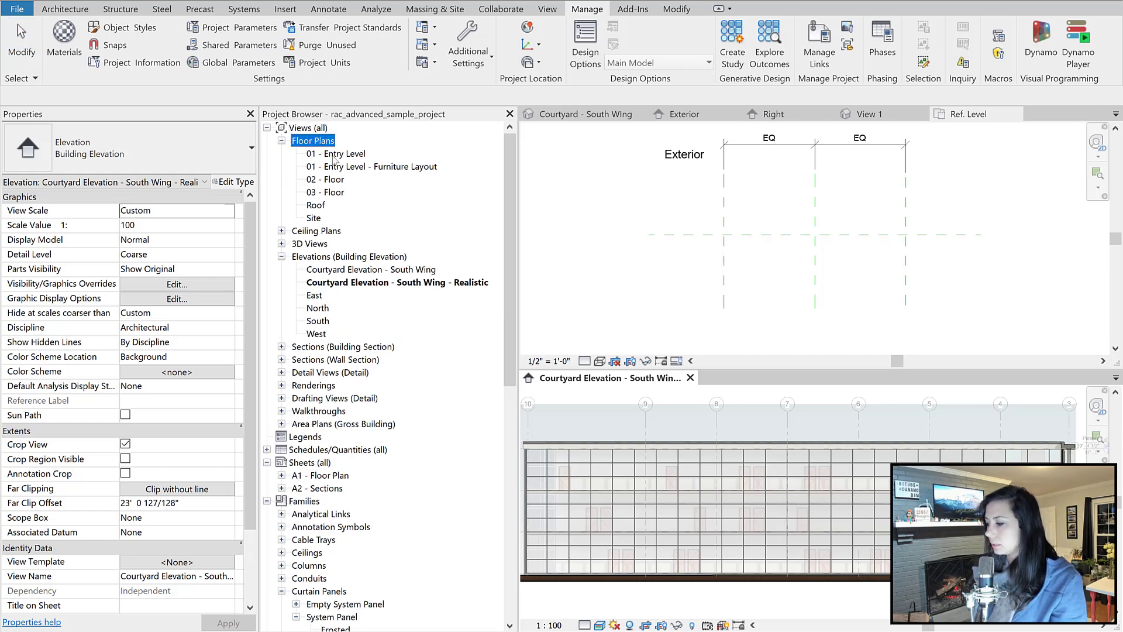
double_click(334, 154)
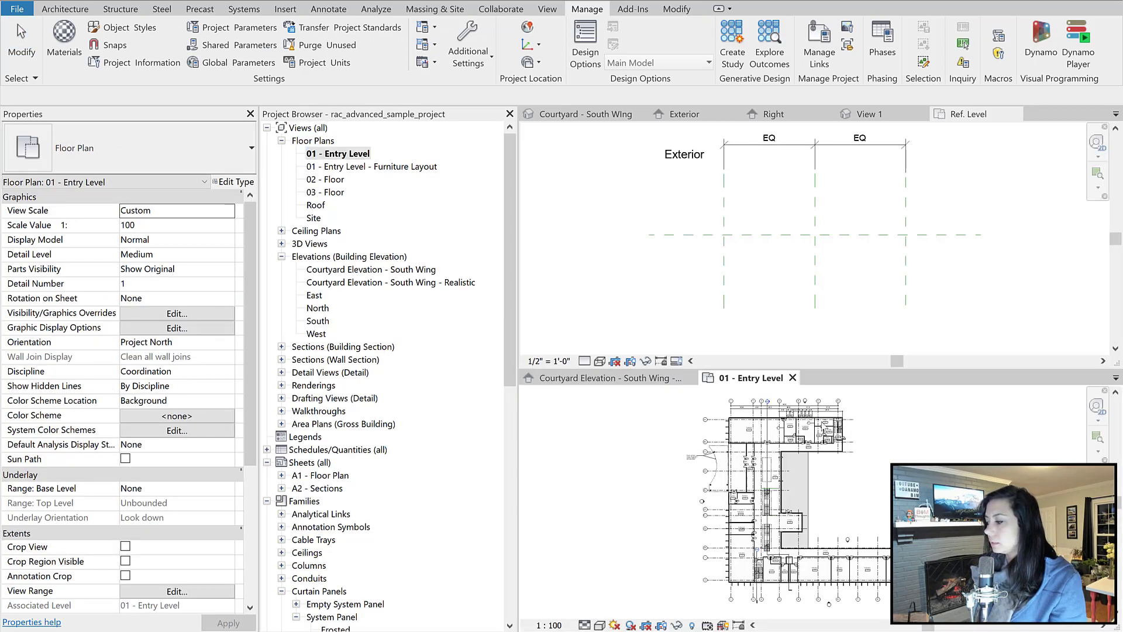
scroll(802, 441, up, 2)
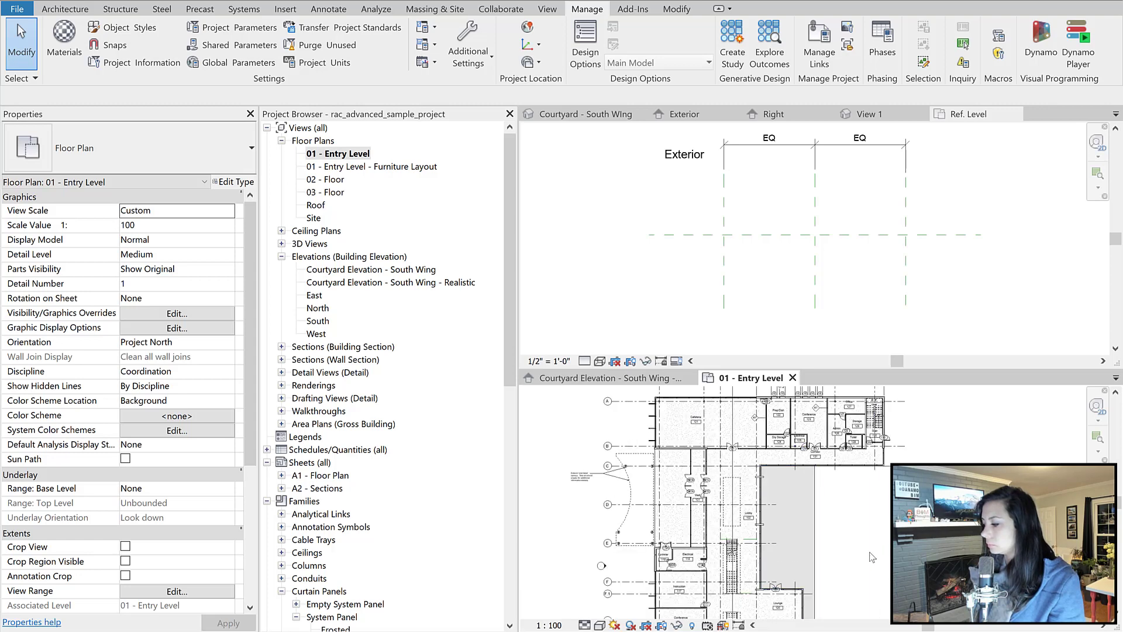
scroll(871, 556, up, 5)
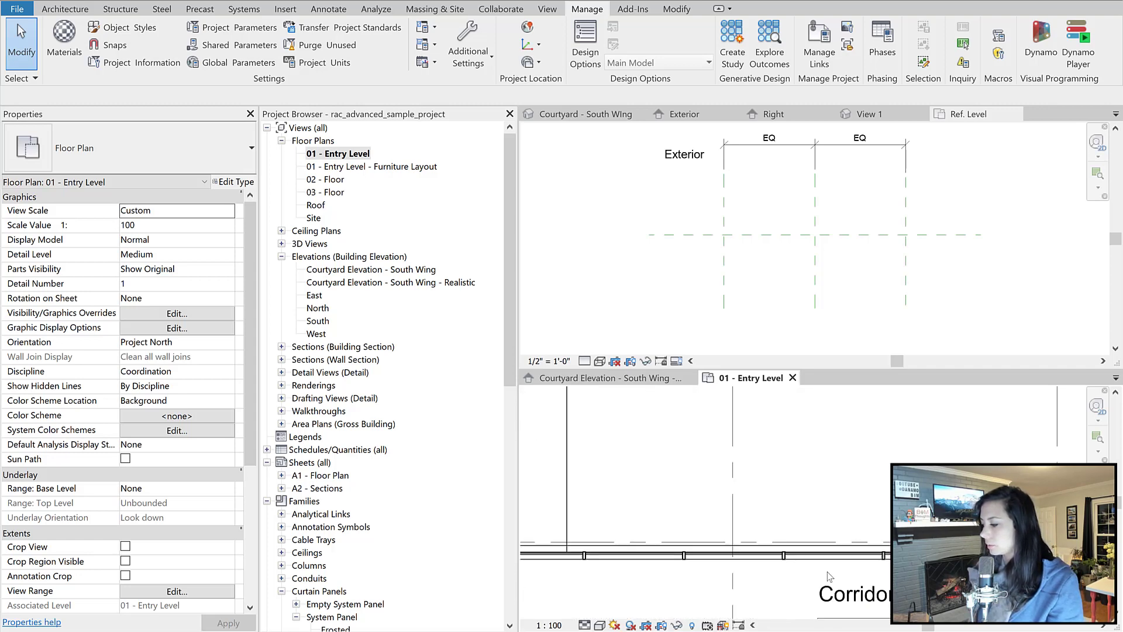
scroll(827, 577, up, 6)
mouse_move(837, 525)
middle_down()
mouse_move(767, 379)
mouse_move(788, 514)
middle_up()
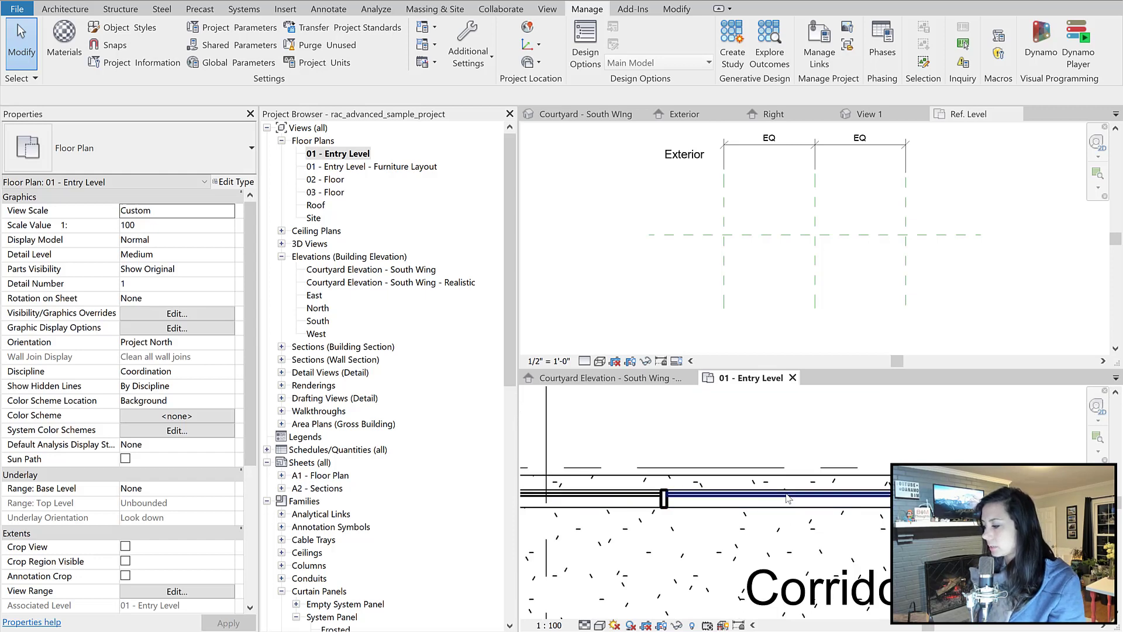
Examine where a Frosted panel sits relative to the Exterior Curtain Wall's location line in plan
click(788, 498)
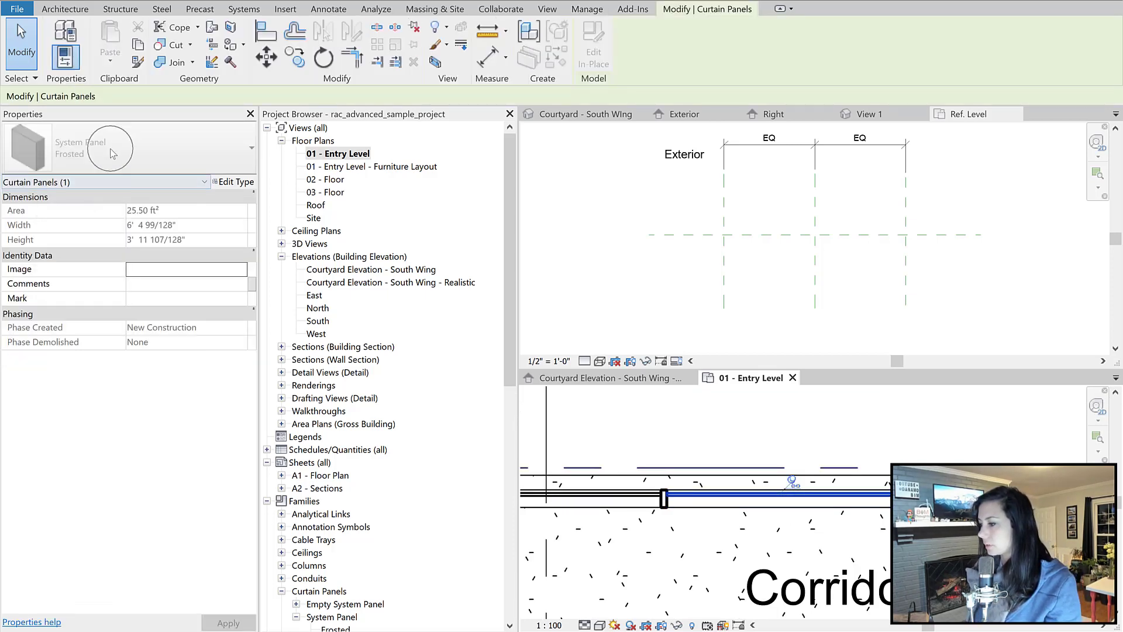
click(757, 509)
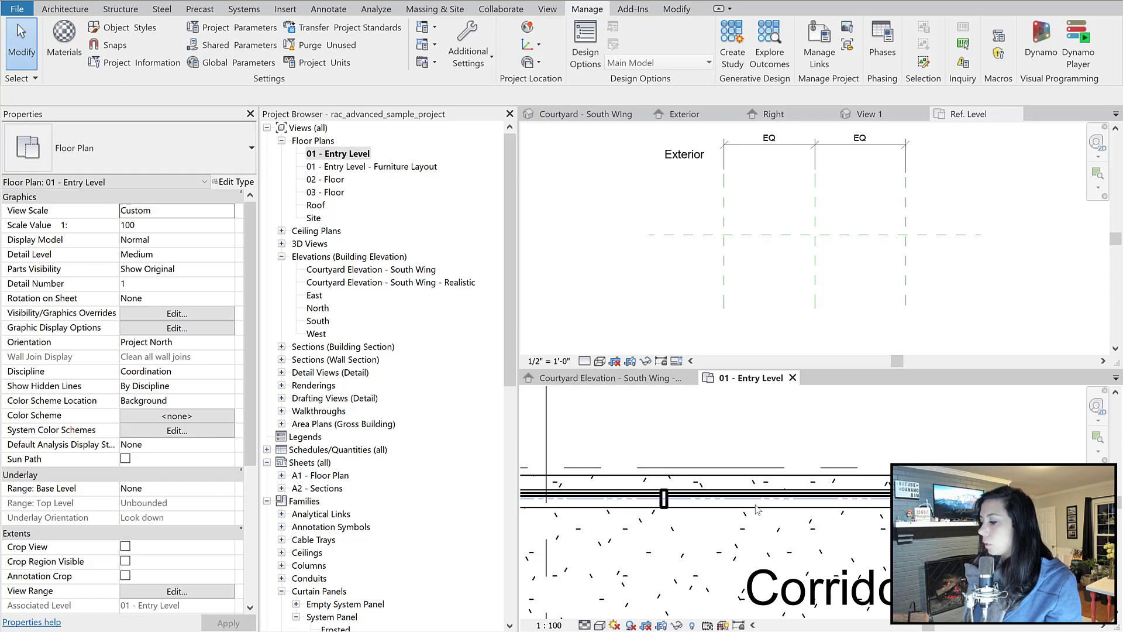
click(757, 509)
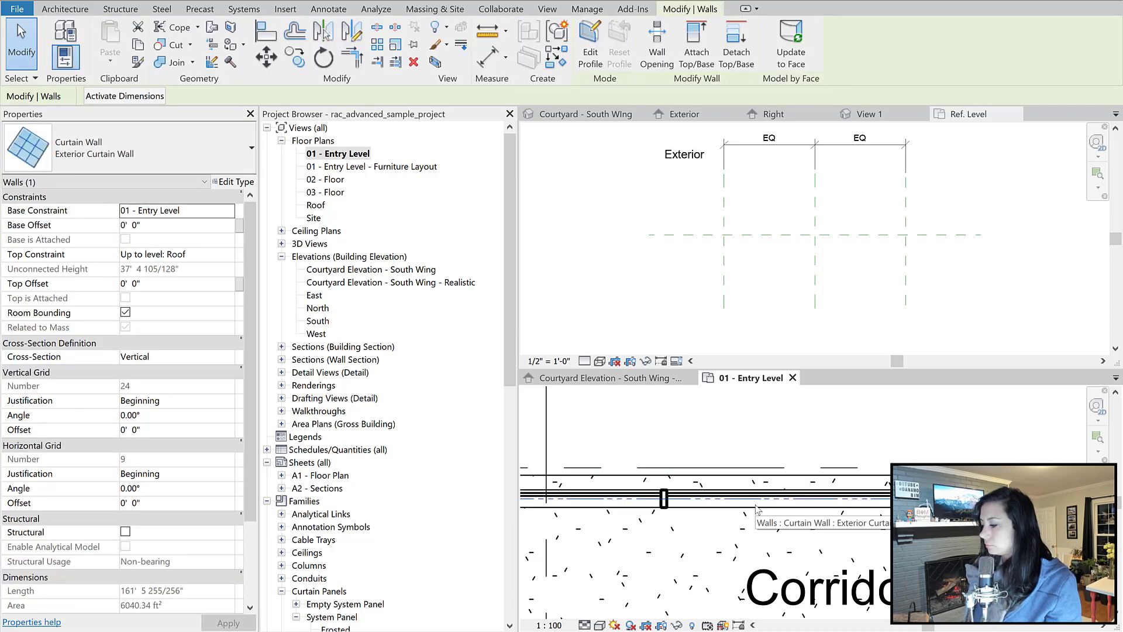
scroll(761, 499, up, 5)
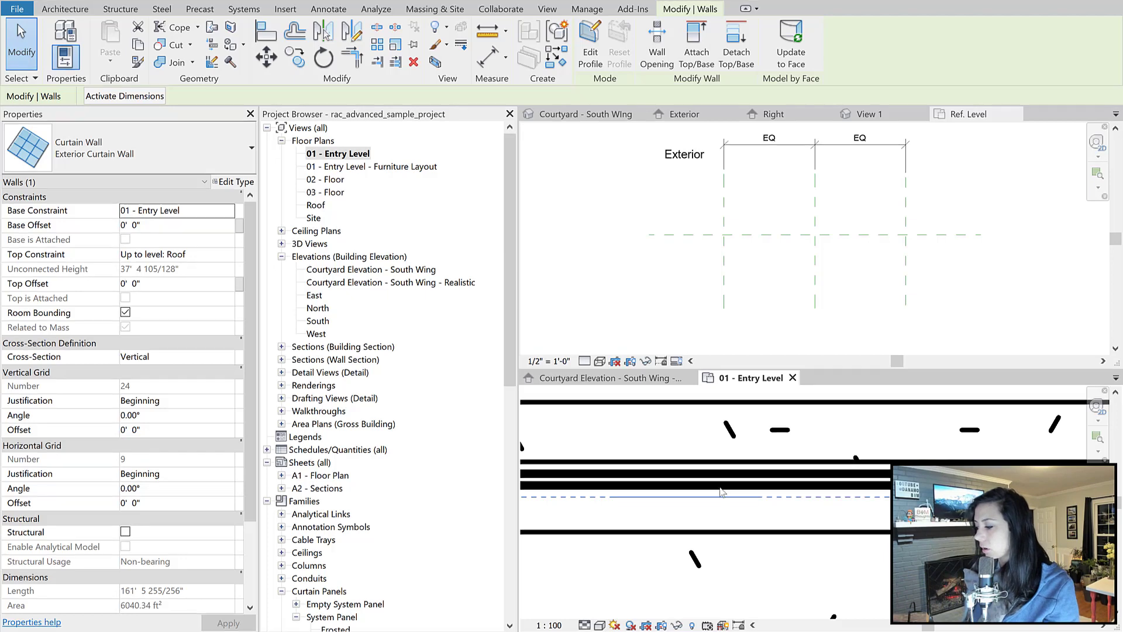
Set the Offset of the Frosted system panel type to 0' 3", using a panel in the corridor curtain wall
click(719, 490)
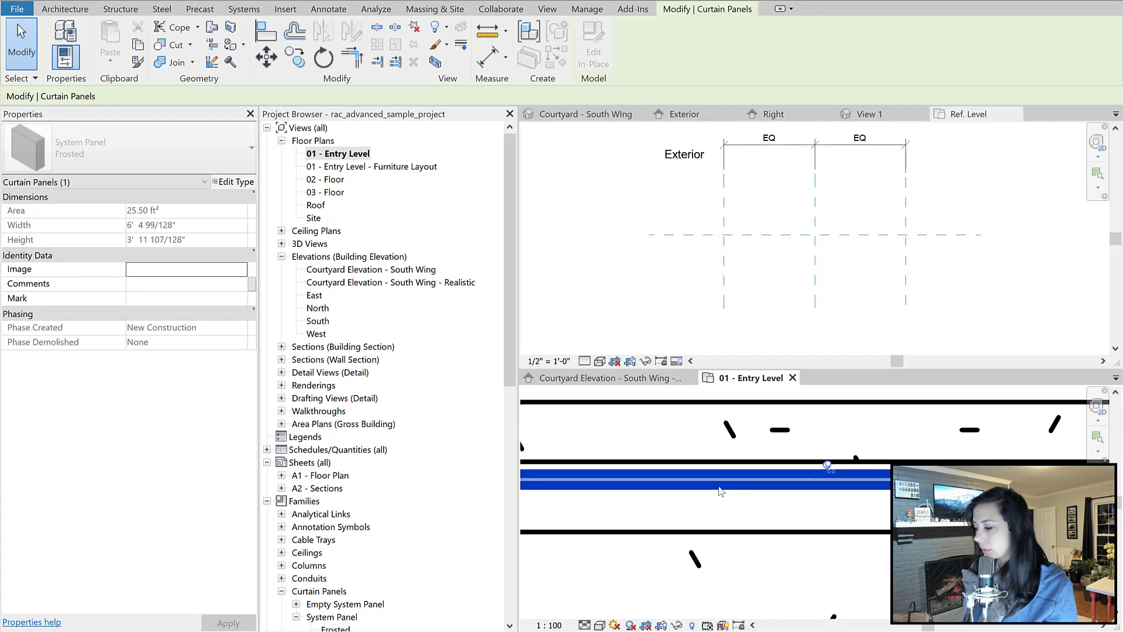
scroll(718, 487, up, 3)
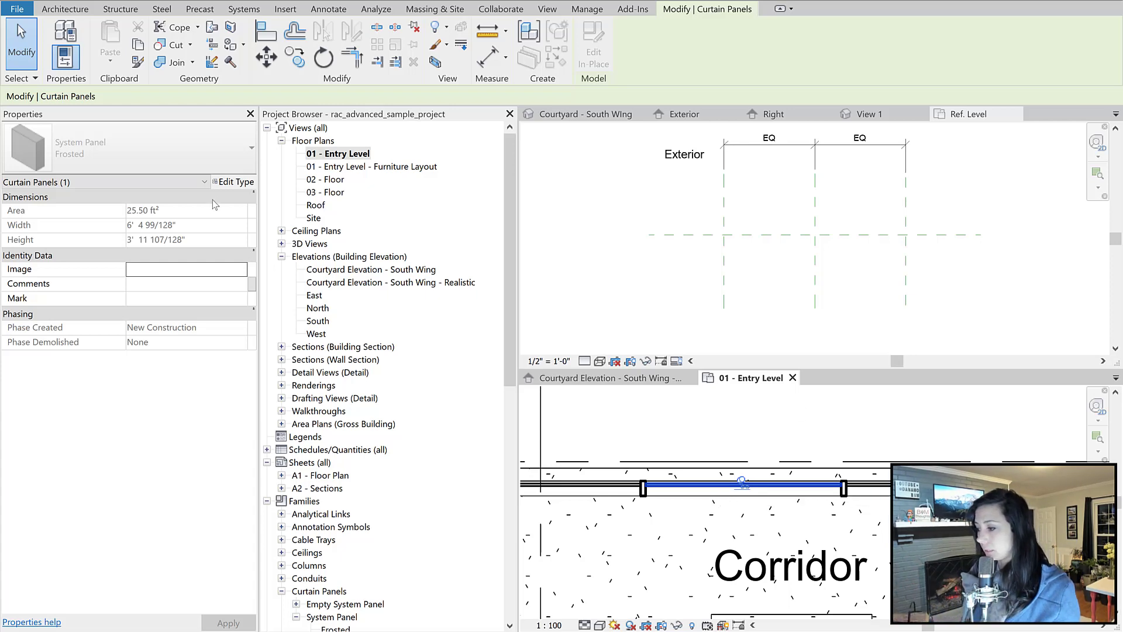
click(227, 183)
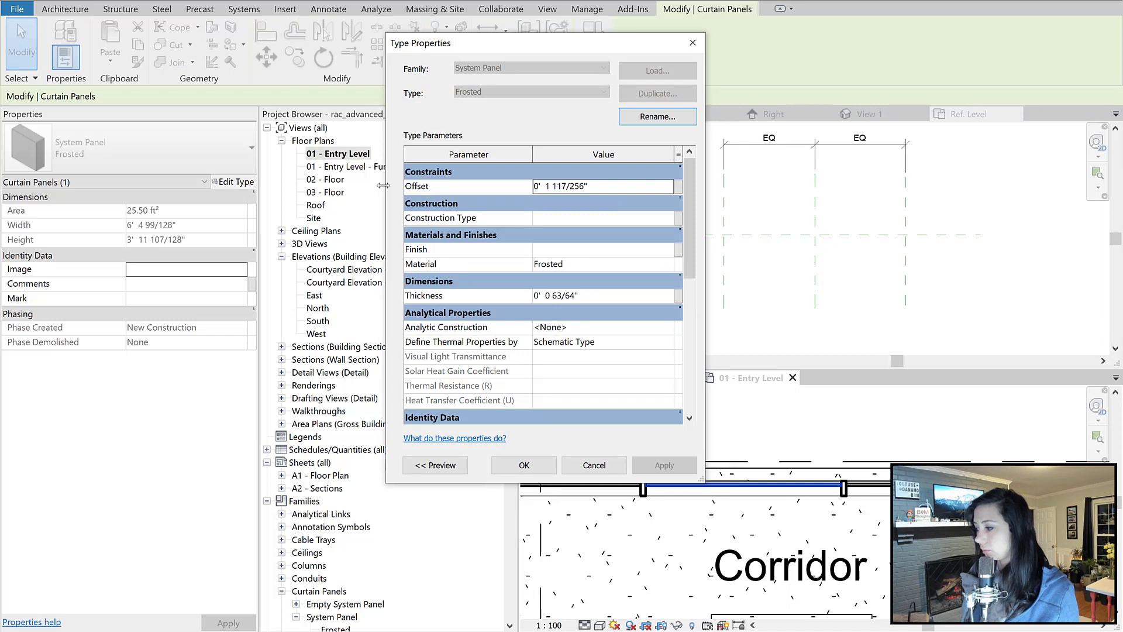
click(609, 187)
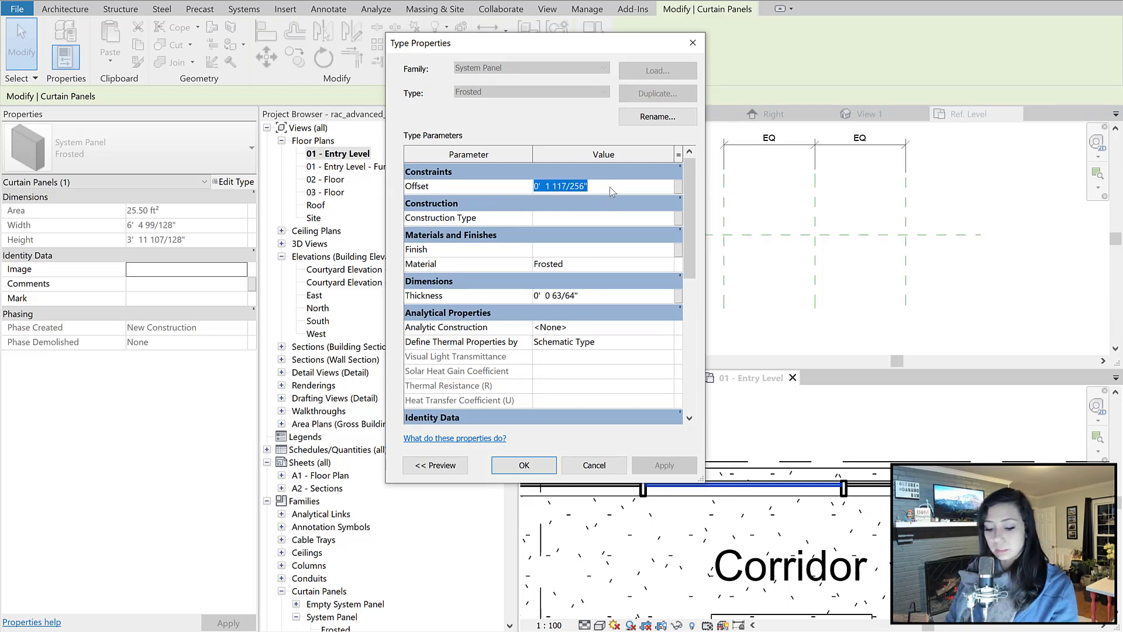
text(0 2)
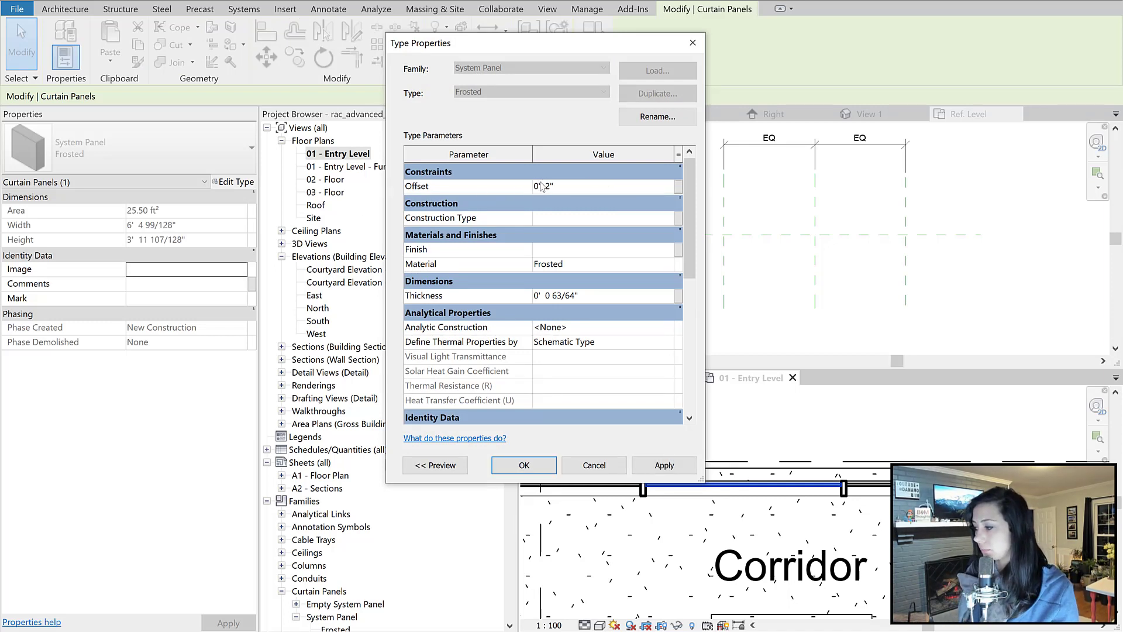
drag(550, 186, 544, 186)
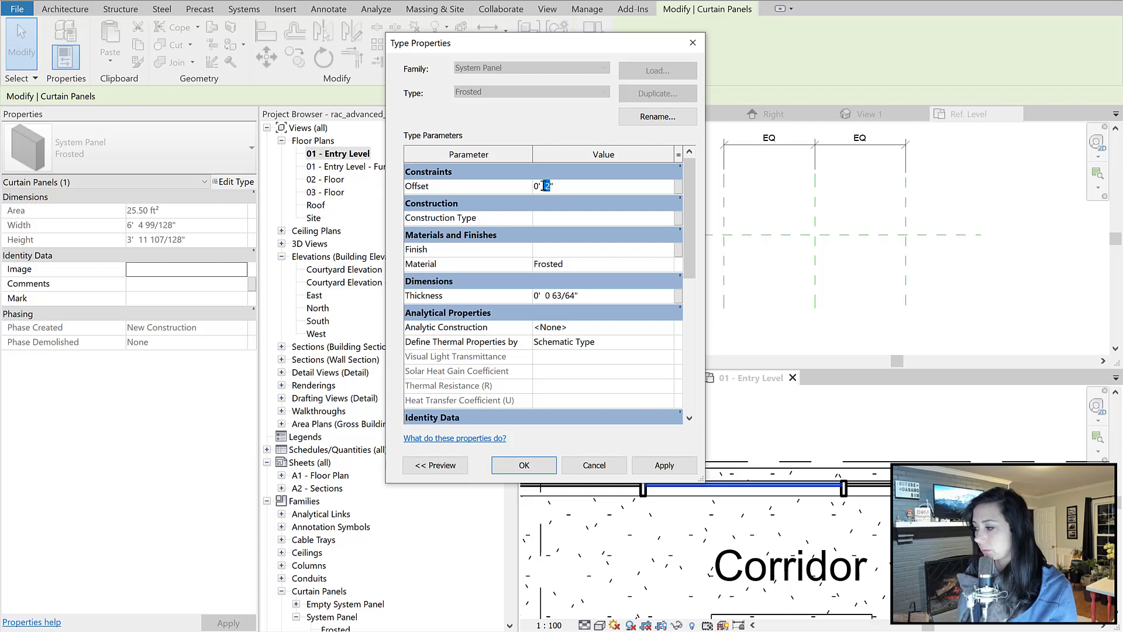
text(3)
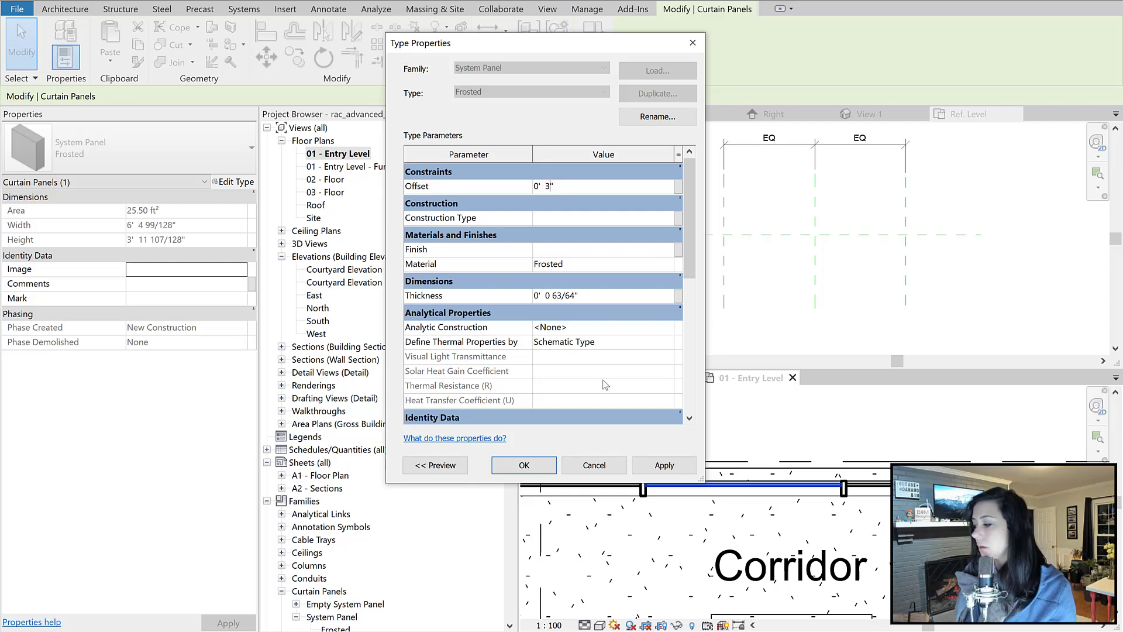
click(525, 465)
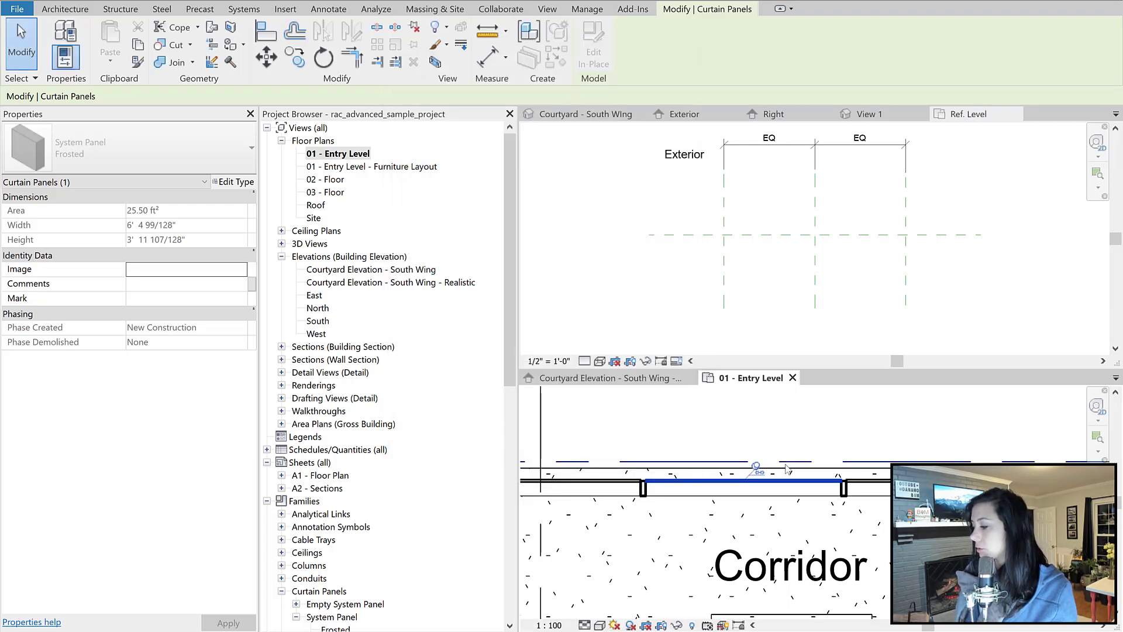
Set the Offset of the 50 x 150mm rectangular mullion type to 0' 0 1/2" and apply it
scroll(861, 491, up, 5)
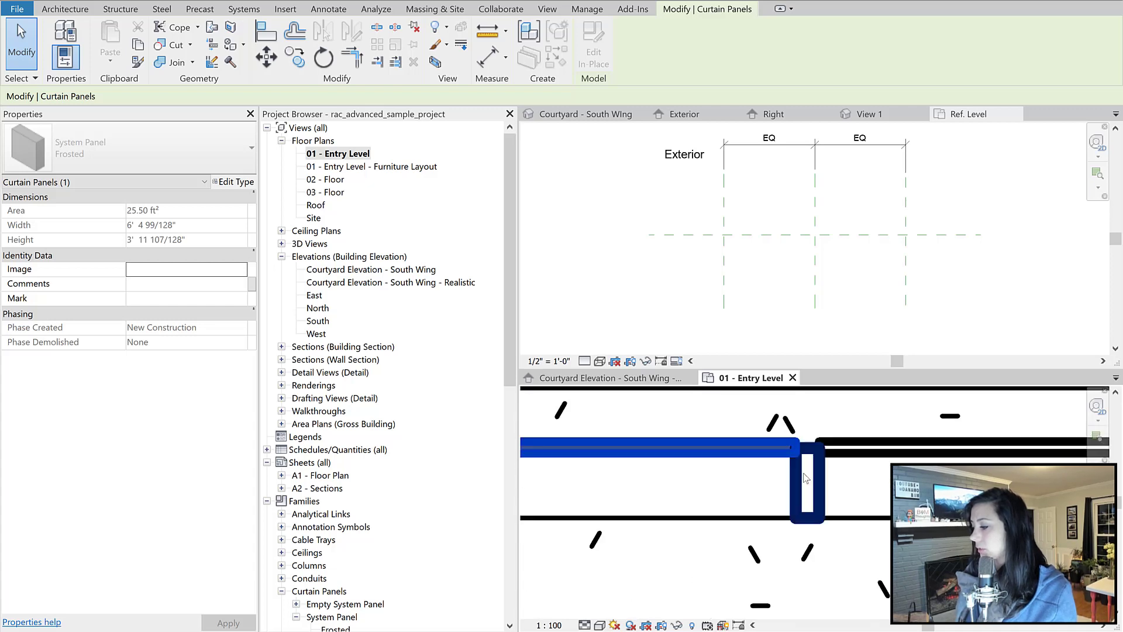
click(819, 483)
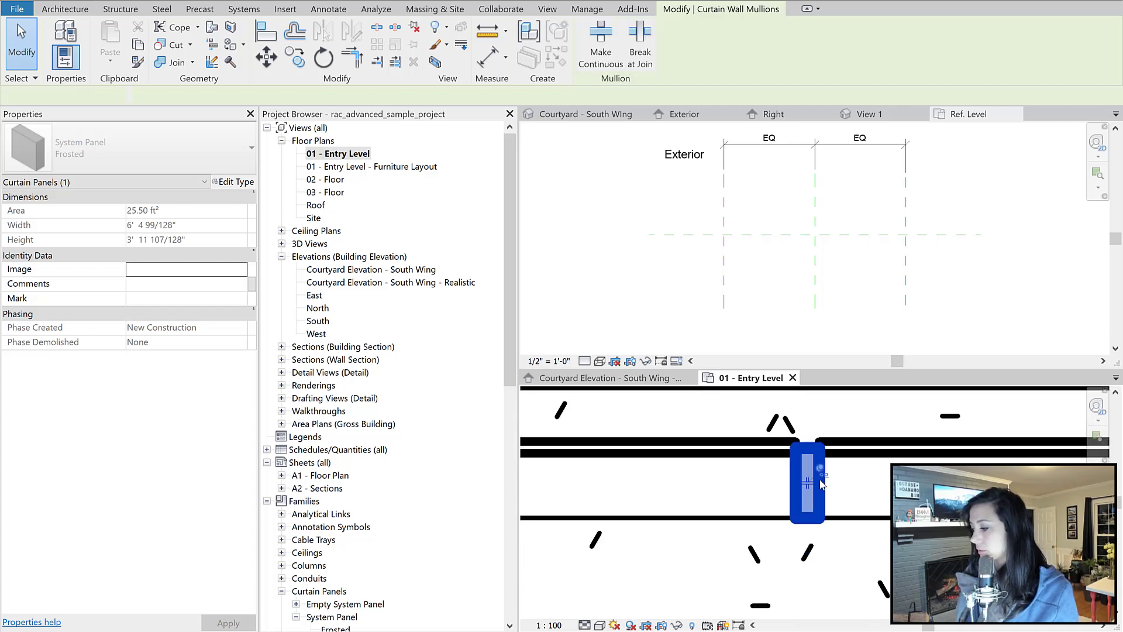
click(234, 182)
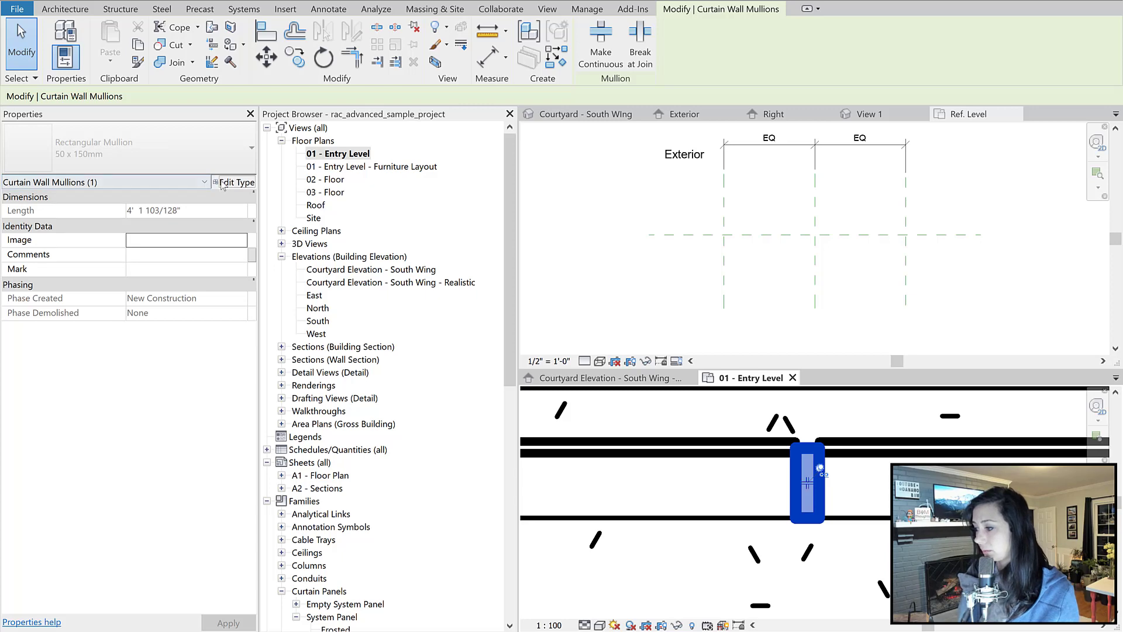
click(588, 281)
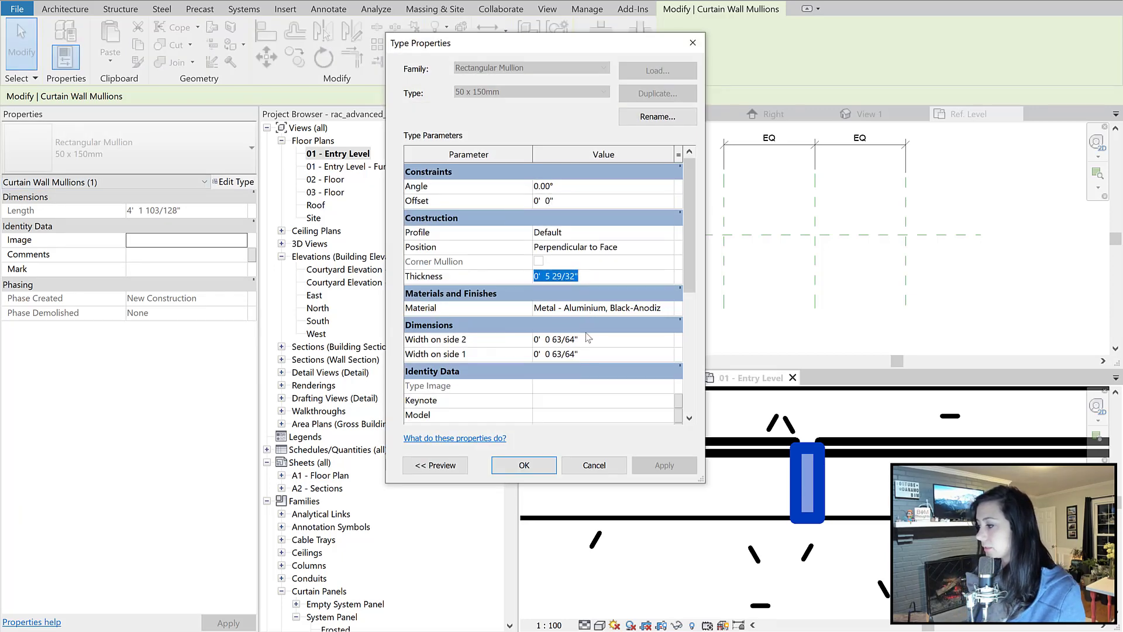
click(568, 201)
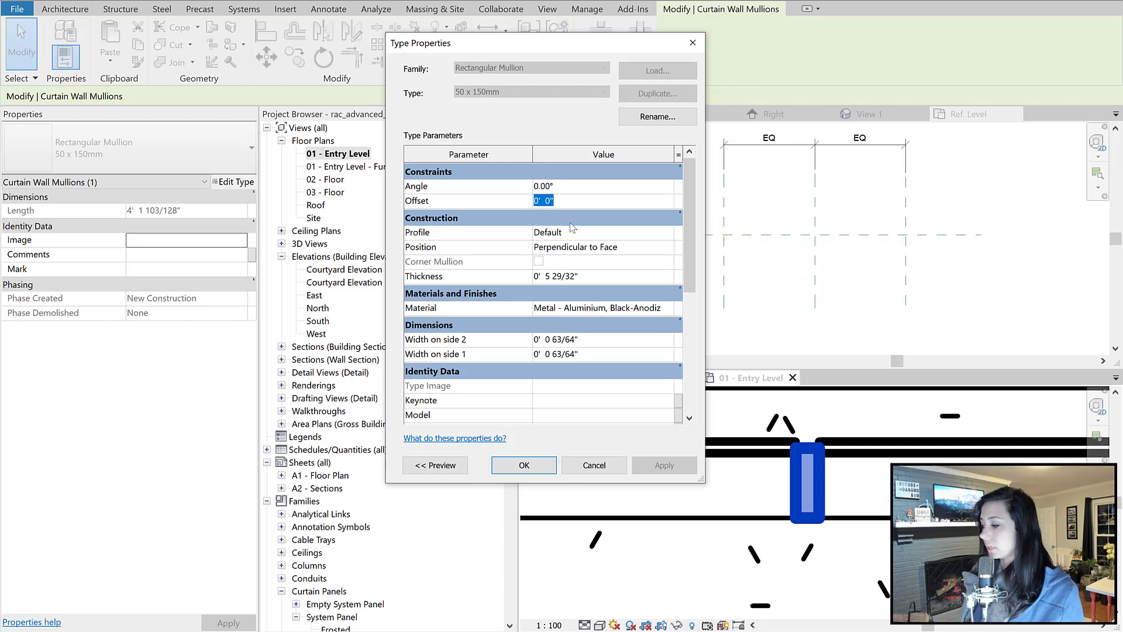
text(0 .5)
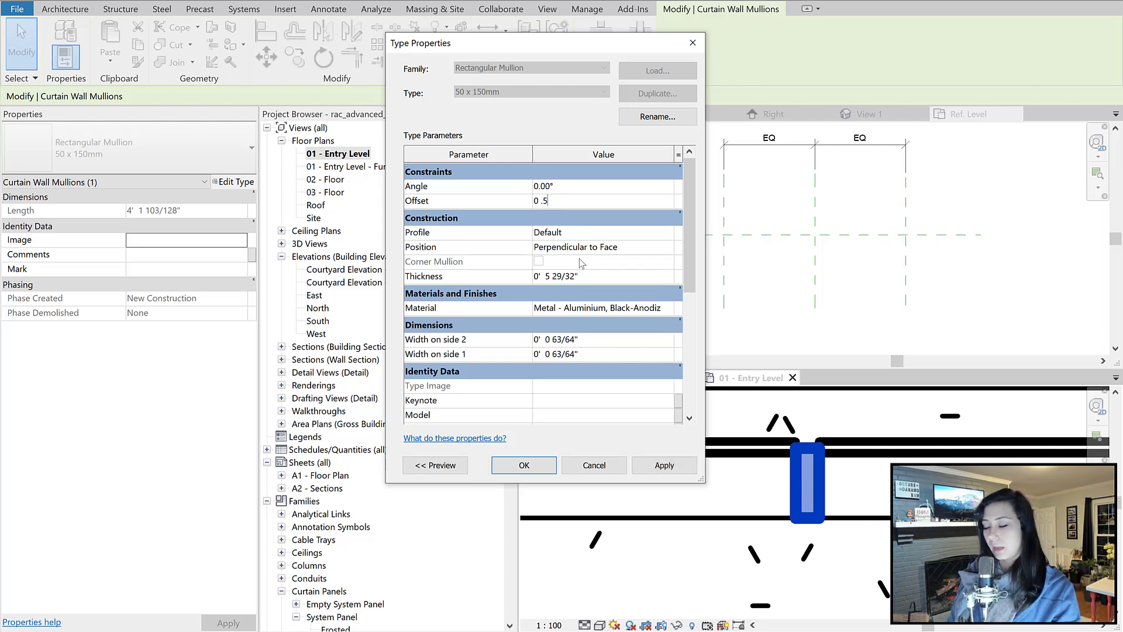
key(Return)
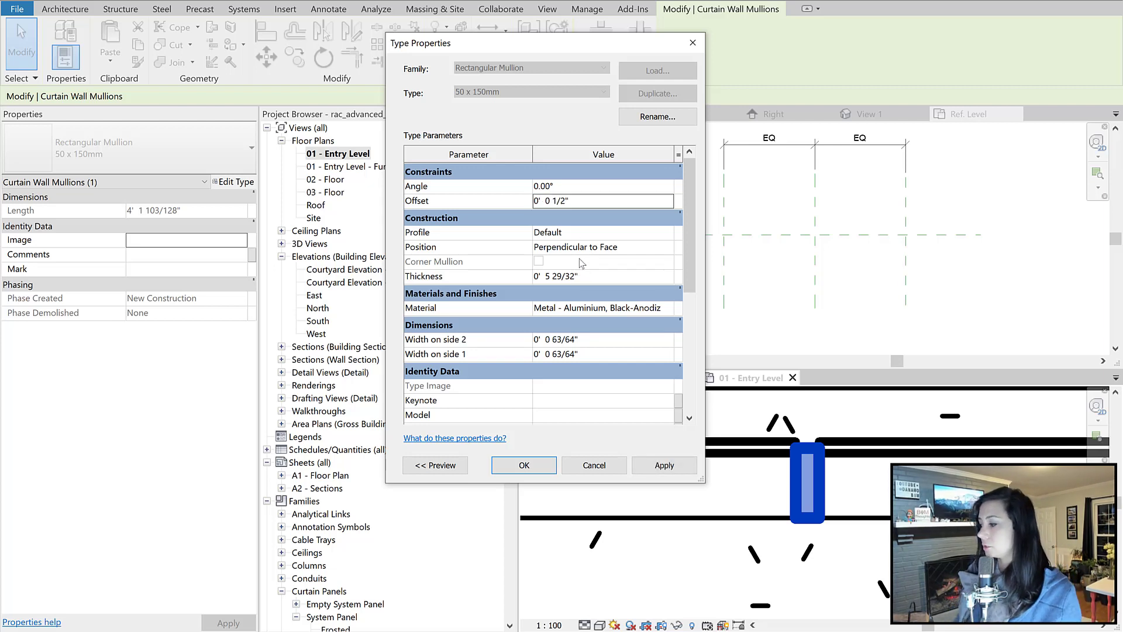
click(662, 472)
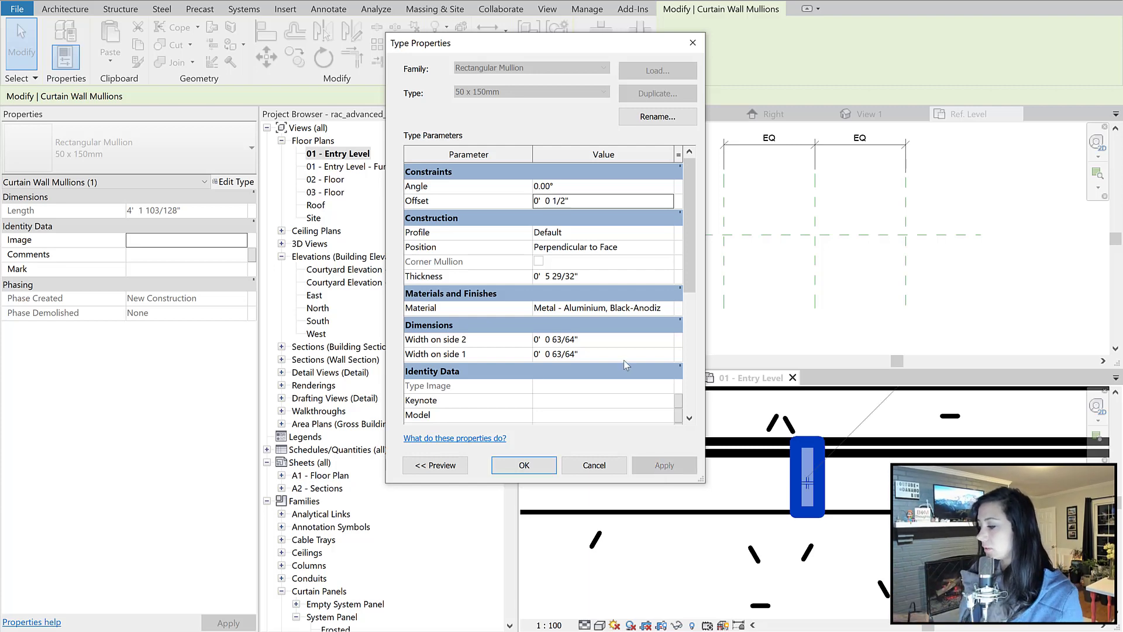
Confirm the mullion type change and compare the Exterior Curtain Wall's location line in plan with the panel family's Front reference plane
click(525, 470)
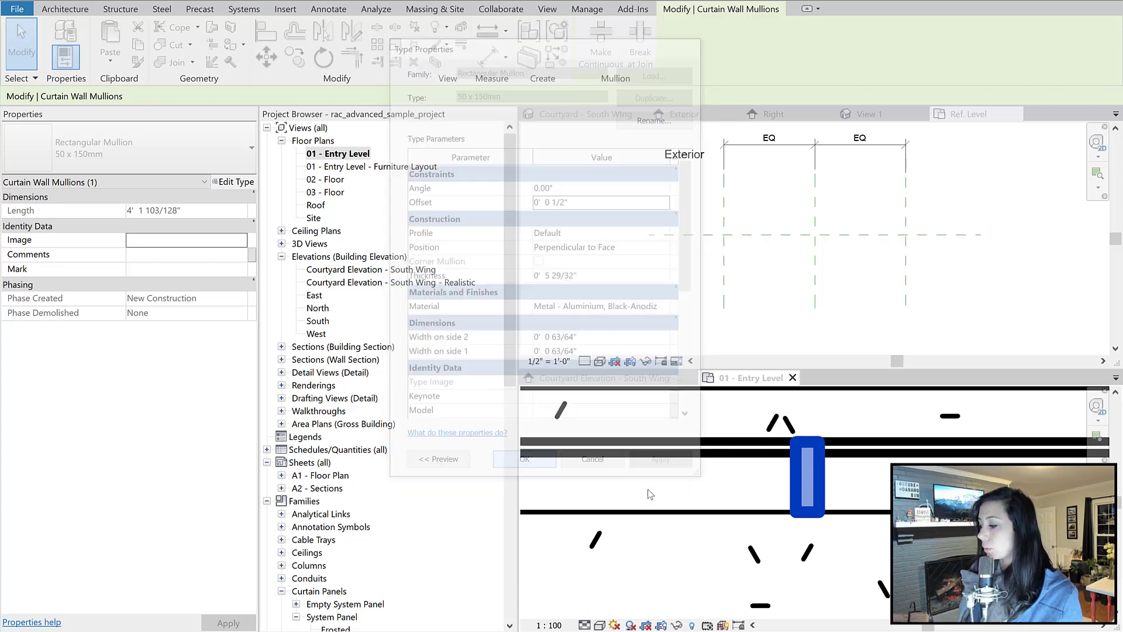
click(663, 490)
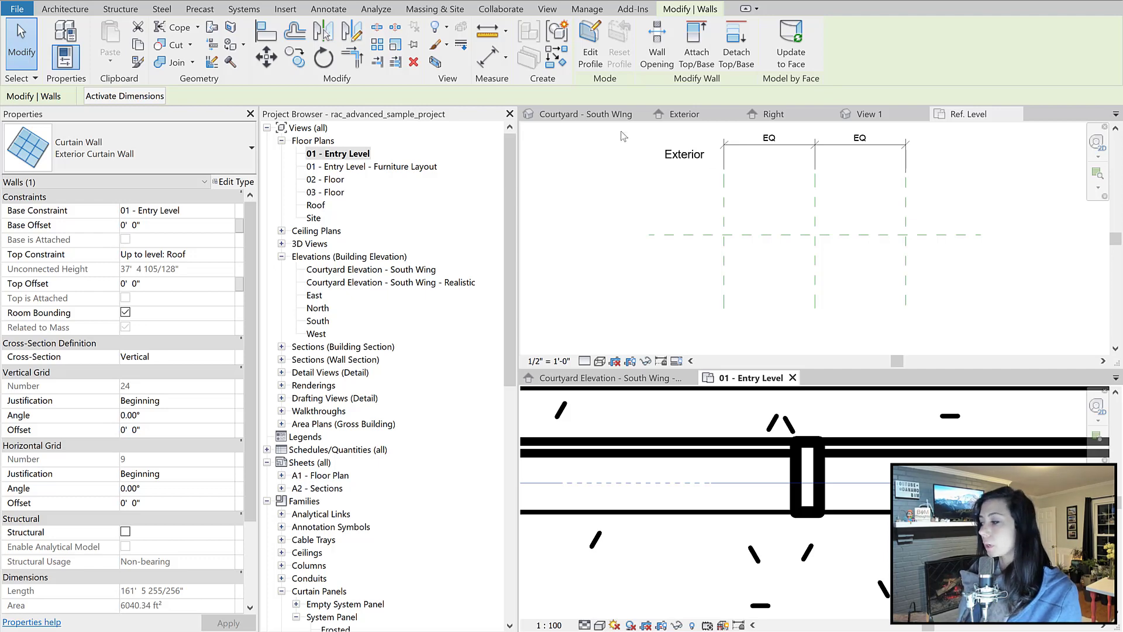
click(655, 206)
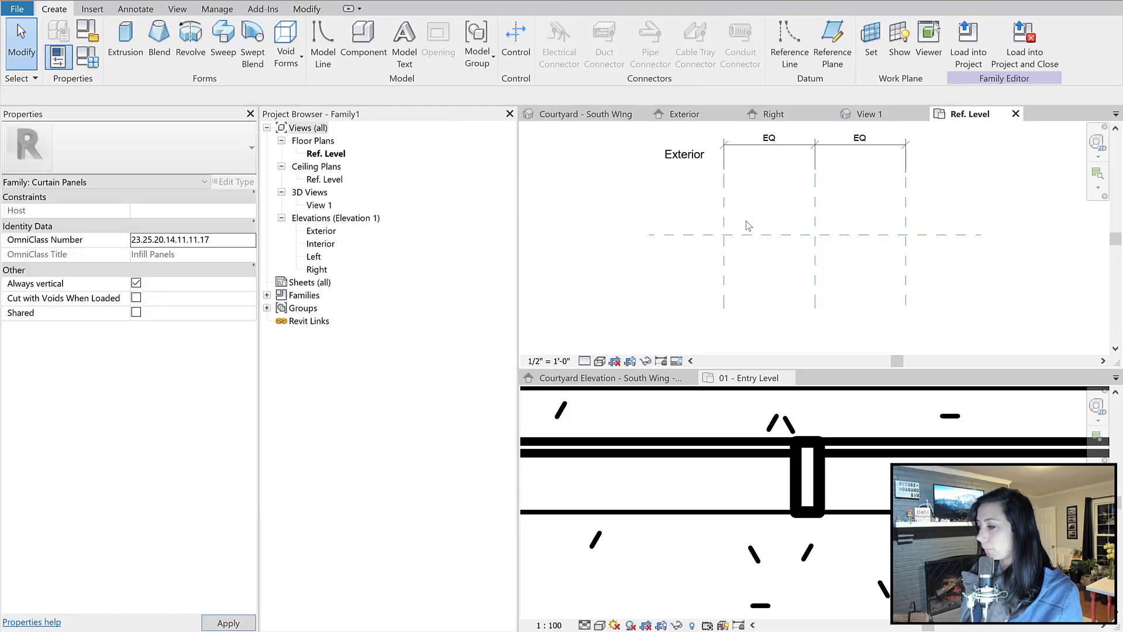
click(747, 235)
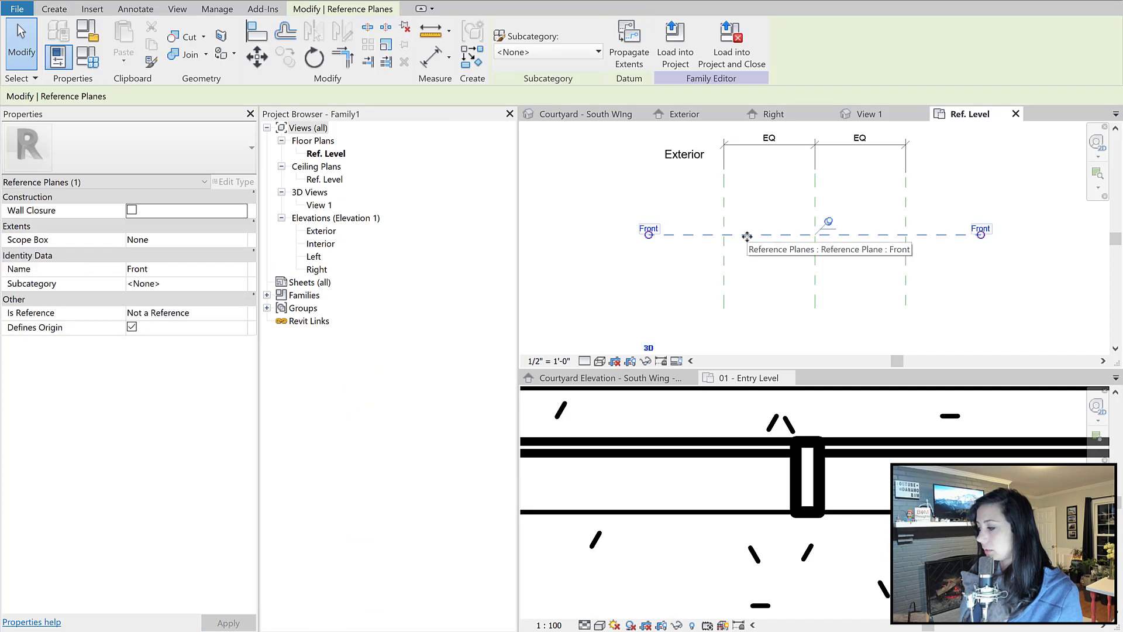
key(ctrl)
key(ctrl)
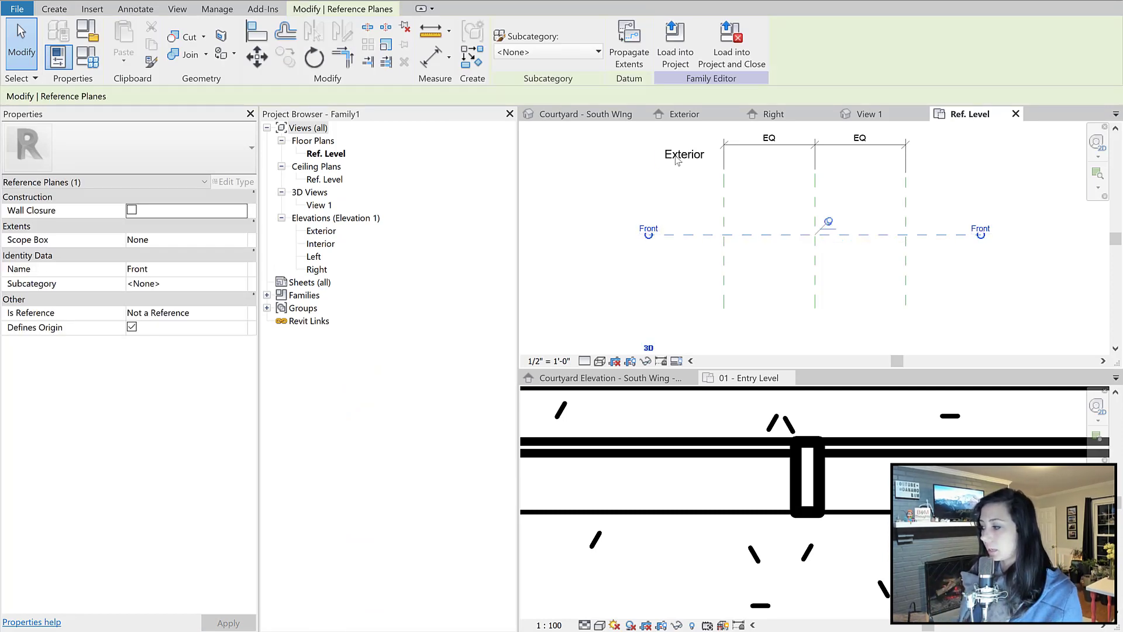
key(ctrl)
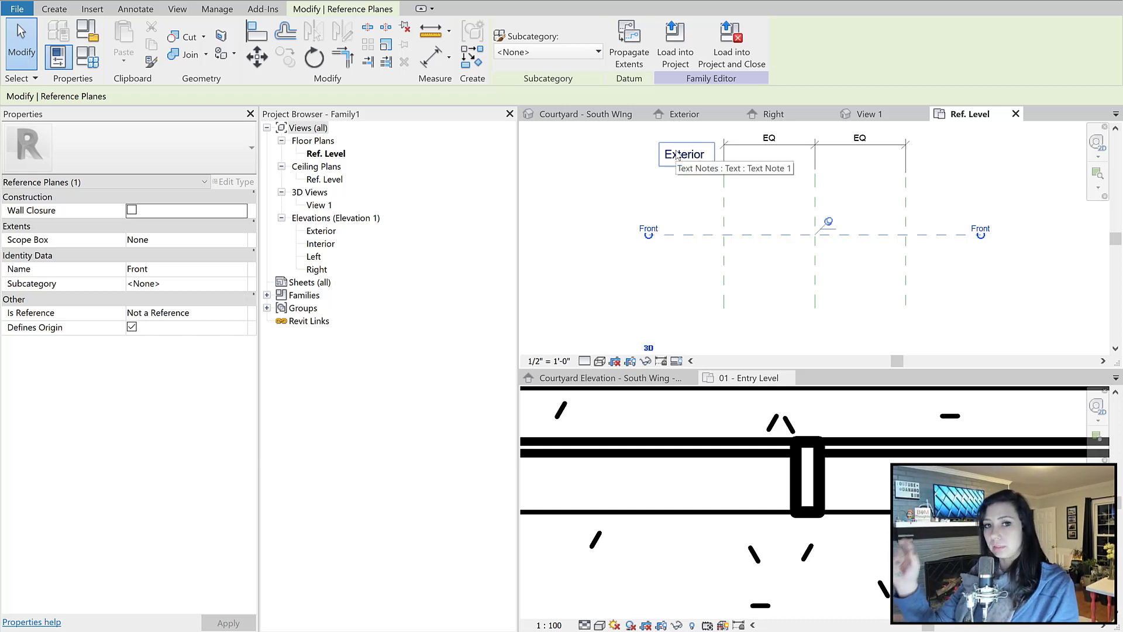
click(709, 234)
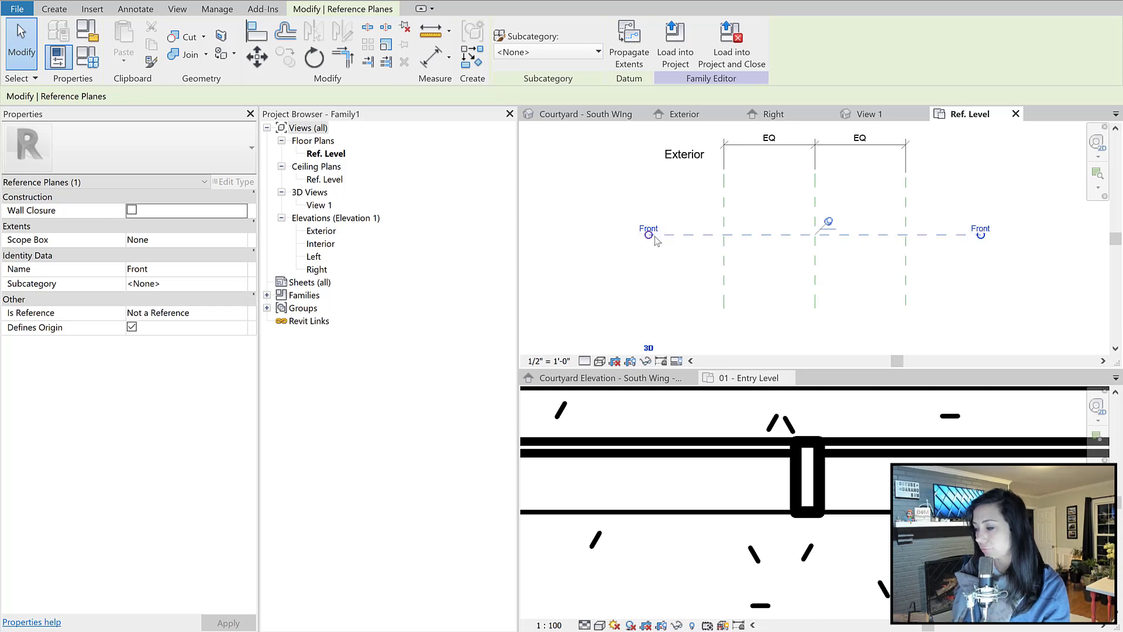
click(683, 515)
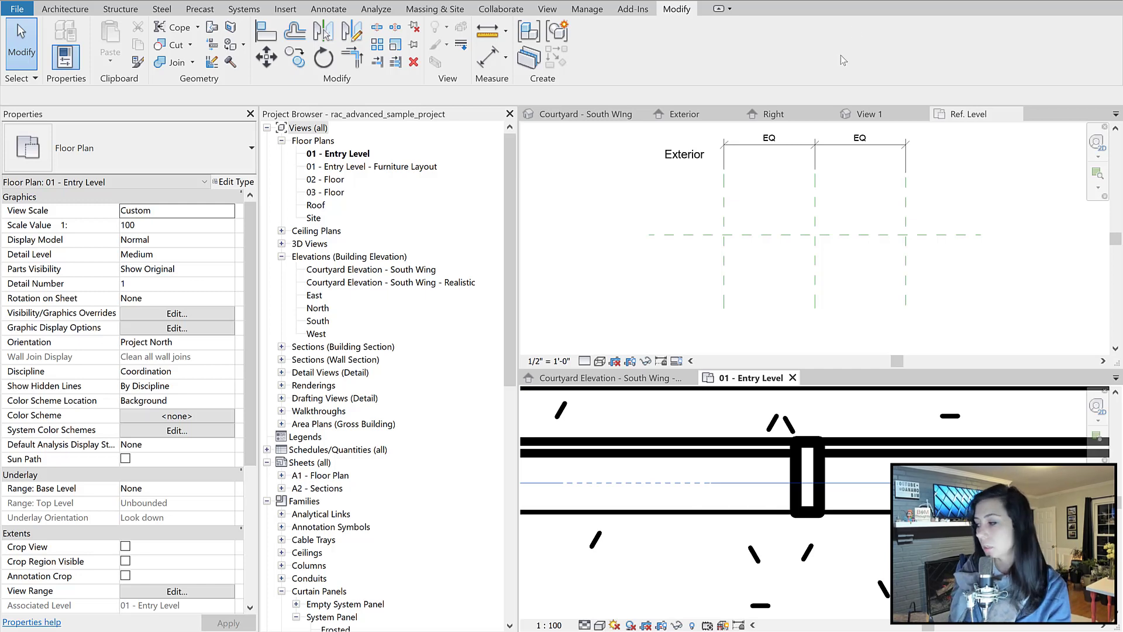
Draw a reference plane in the panel family's Ref. Level plan, parallel to the Front plane and about 0' 8" toward the exterior
click(638, 164)
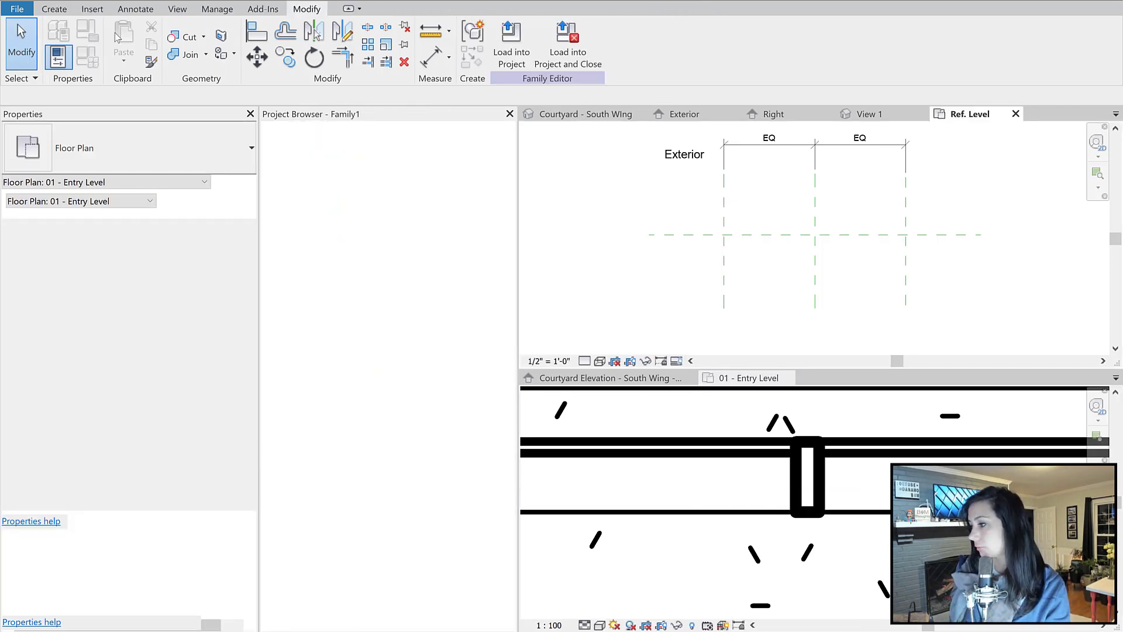
click(54, 9)
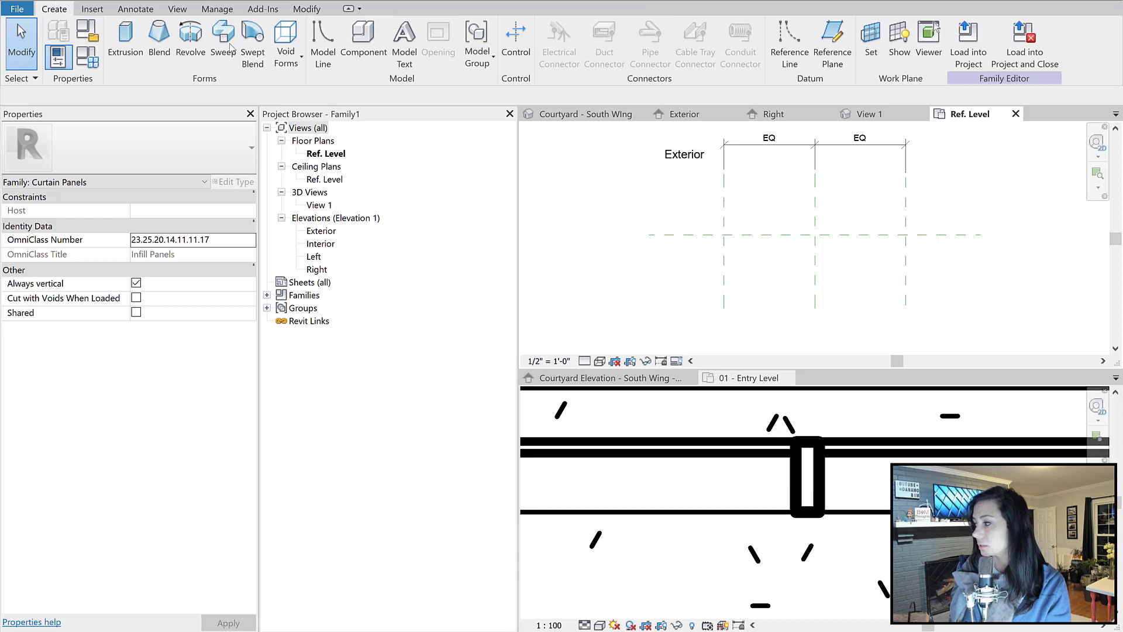
click(832, 41)
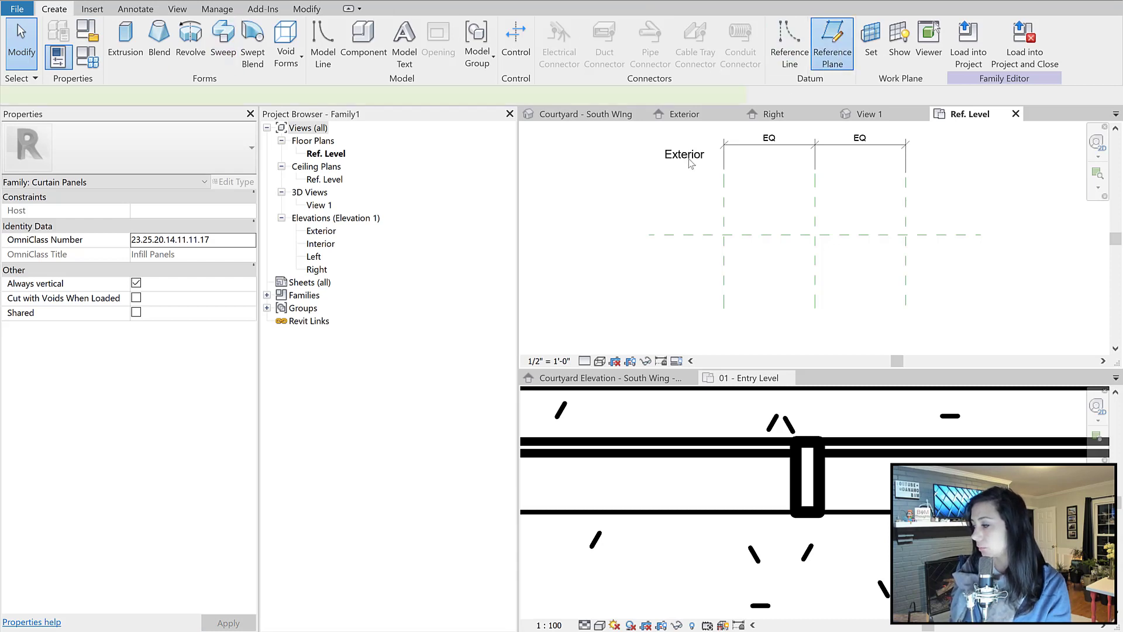
click(655, 234)
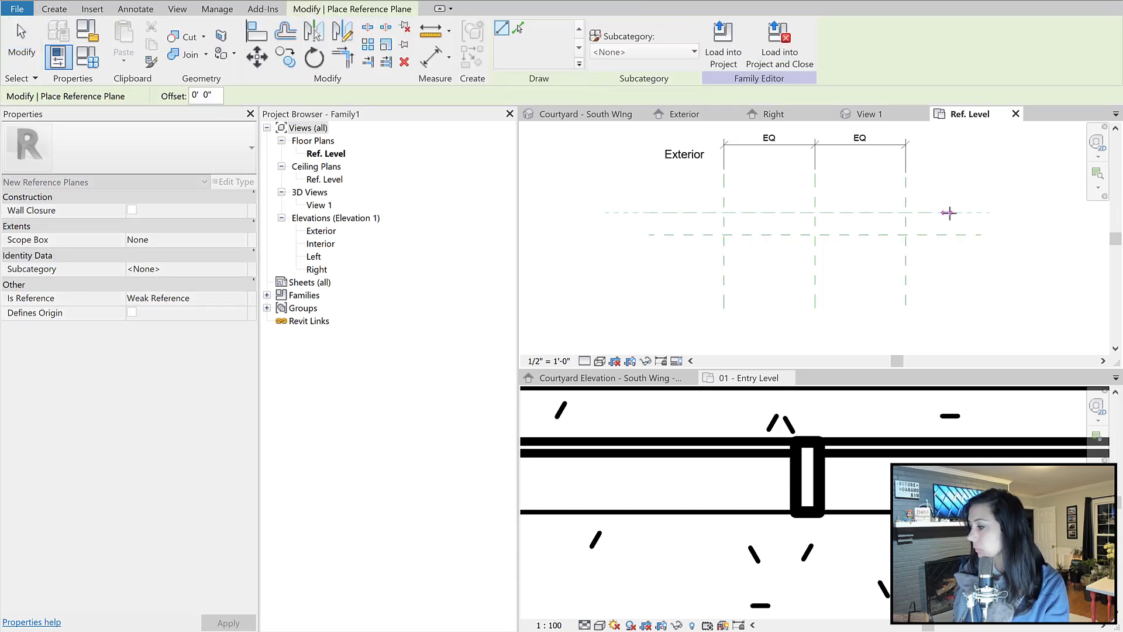
click(983, 211)
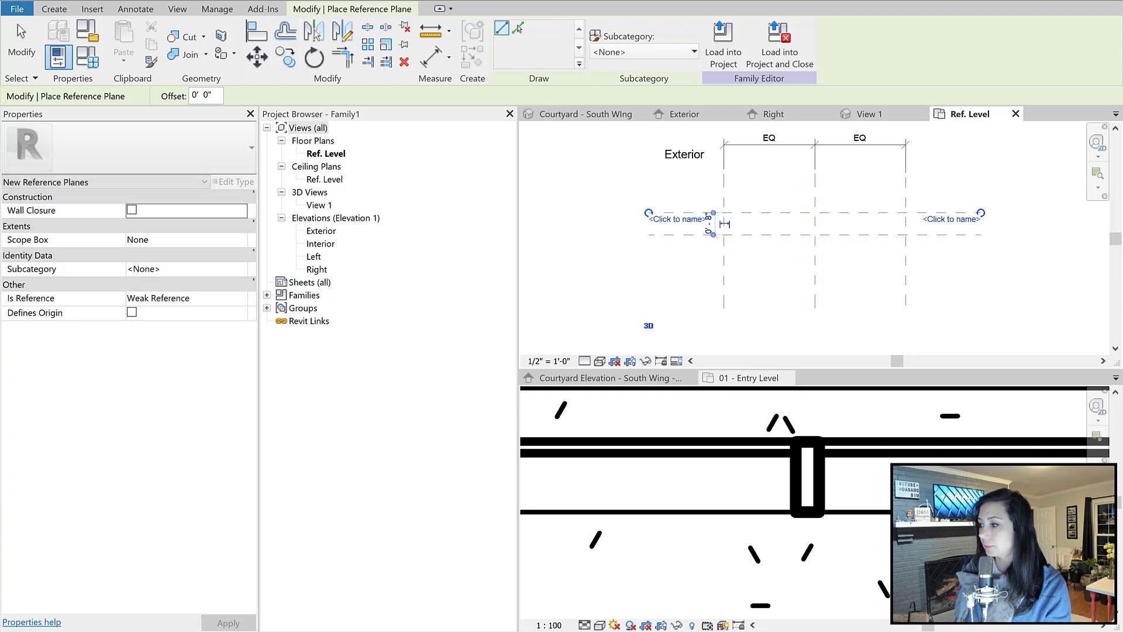
Add an aligned dimension between the new reference plane and the Front reference plane
key(d)
key(i)
click(663, 213)
click(674, 235)
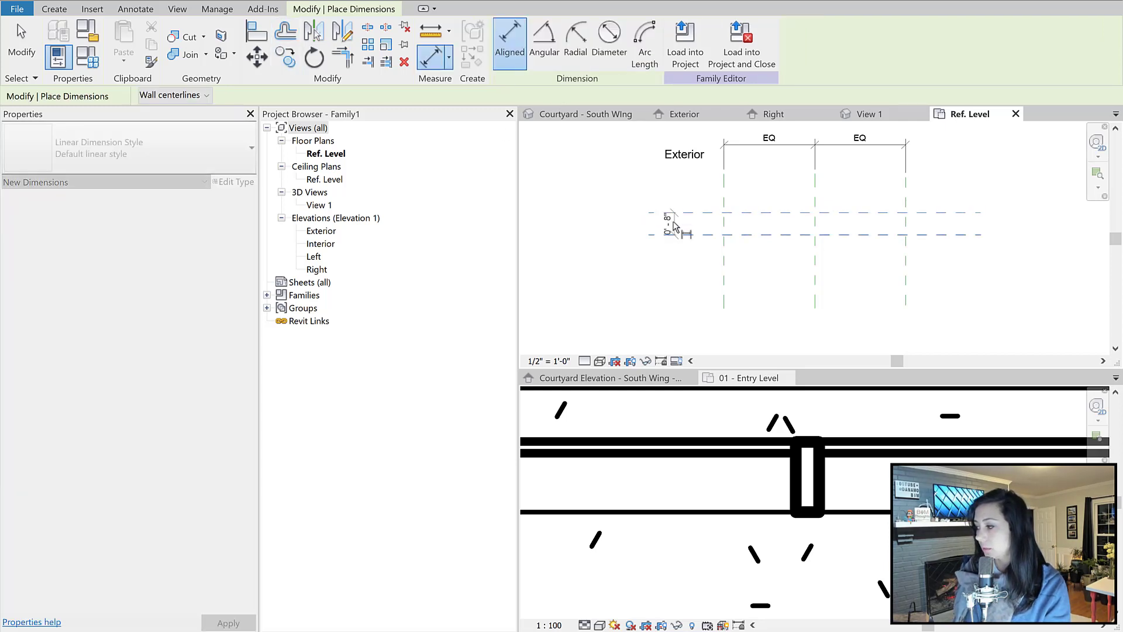
scroll(671, 213, up, 2)
scroll(672, 216, up, 1)
click(677, 237)
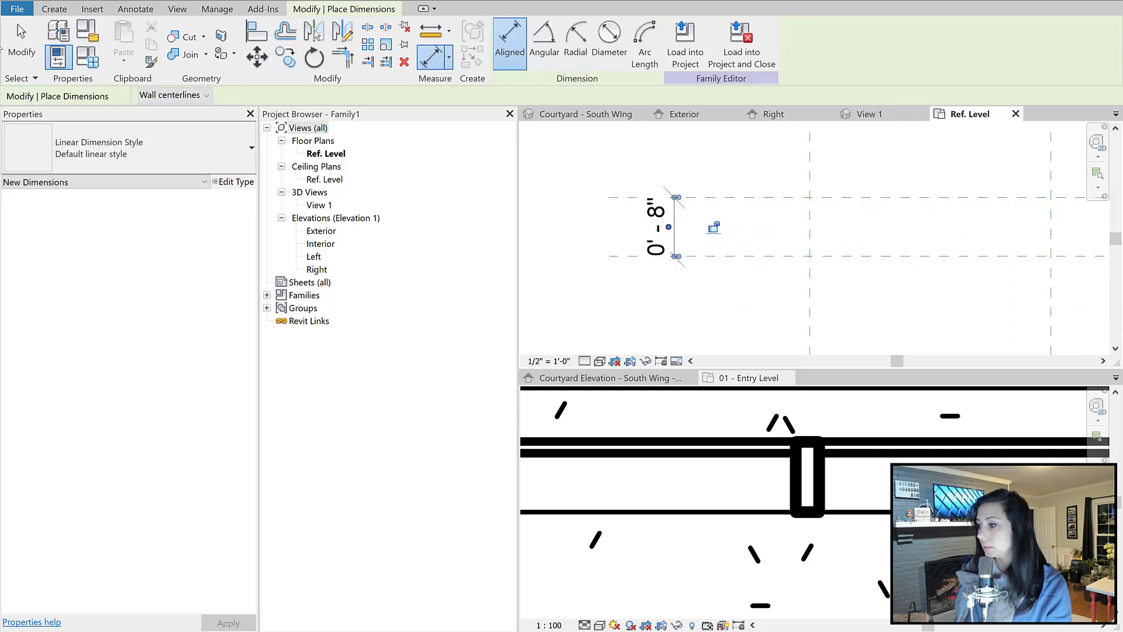
click(55, 9)
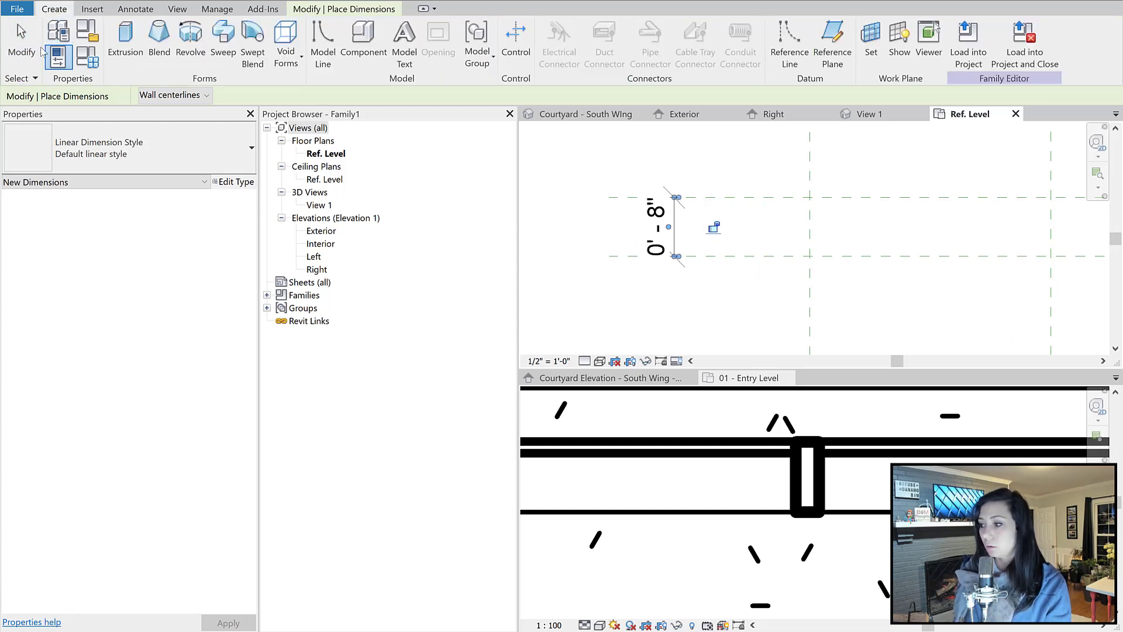
click(22, 40)
Name the new reference plane on the exterior side of the Front plane "Back of Panel"
click(699, 200)
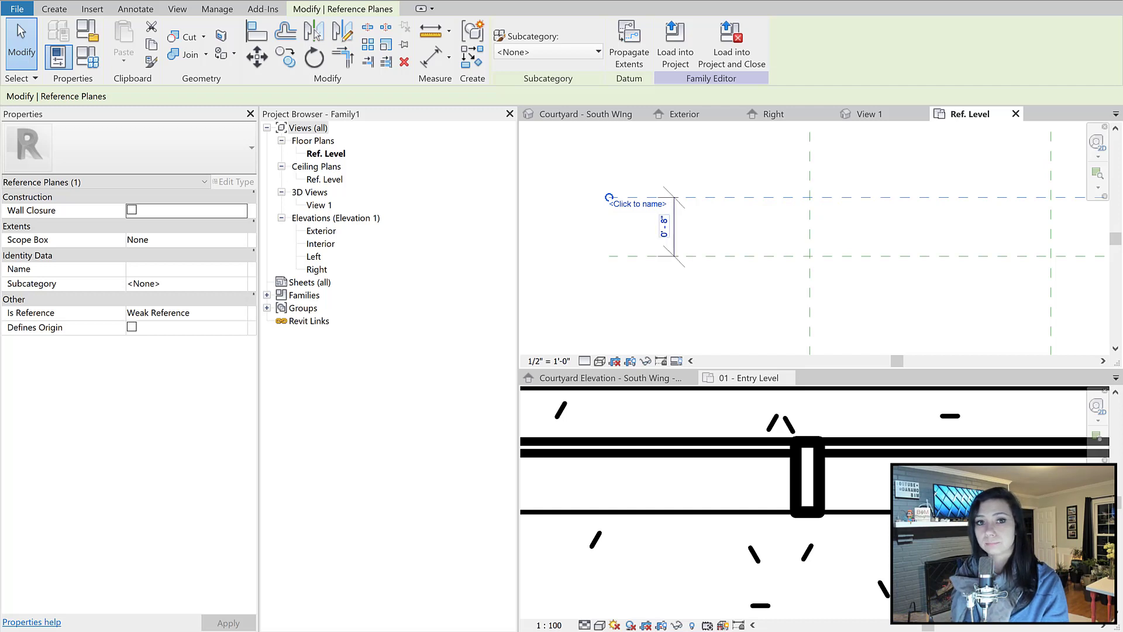
click(578, 304)
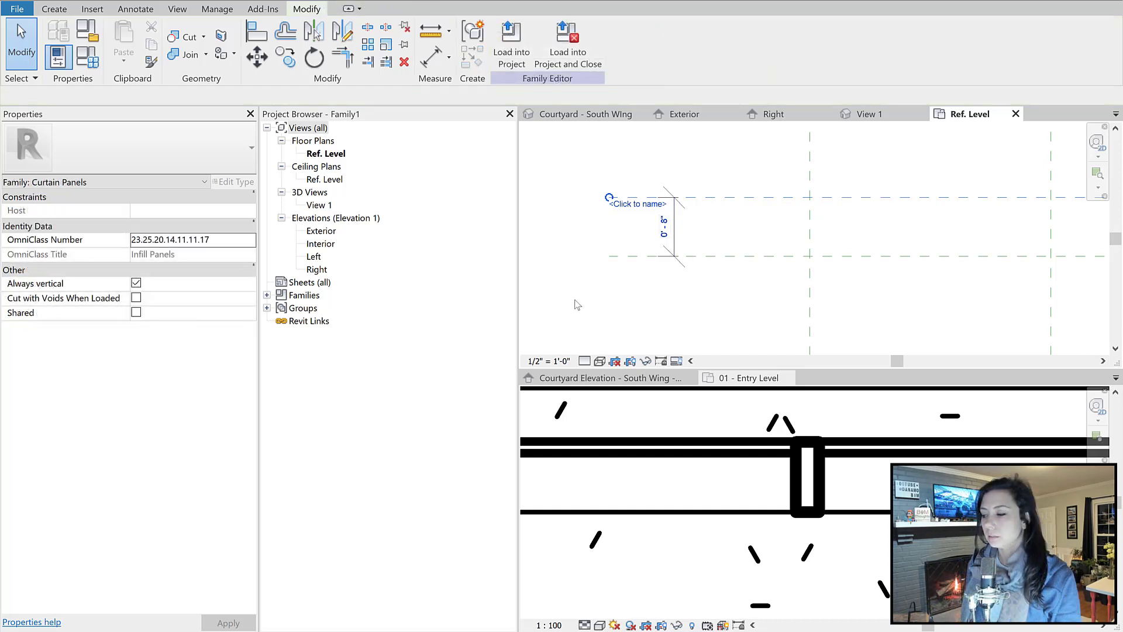
click(626, 209)
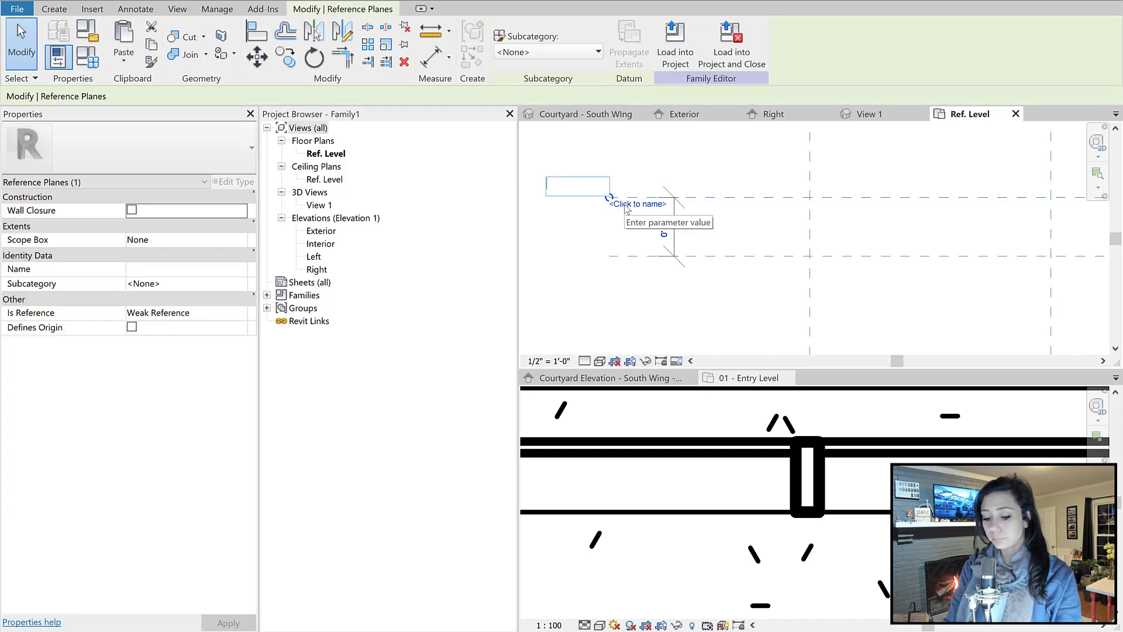
text(Back o)
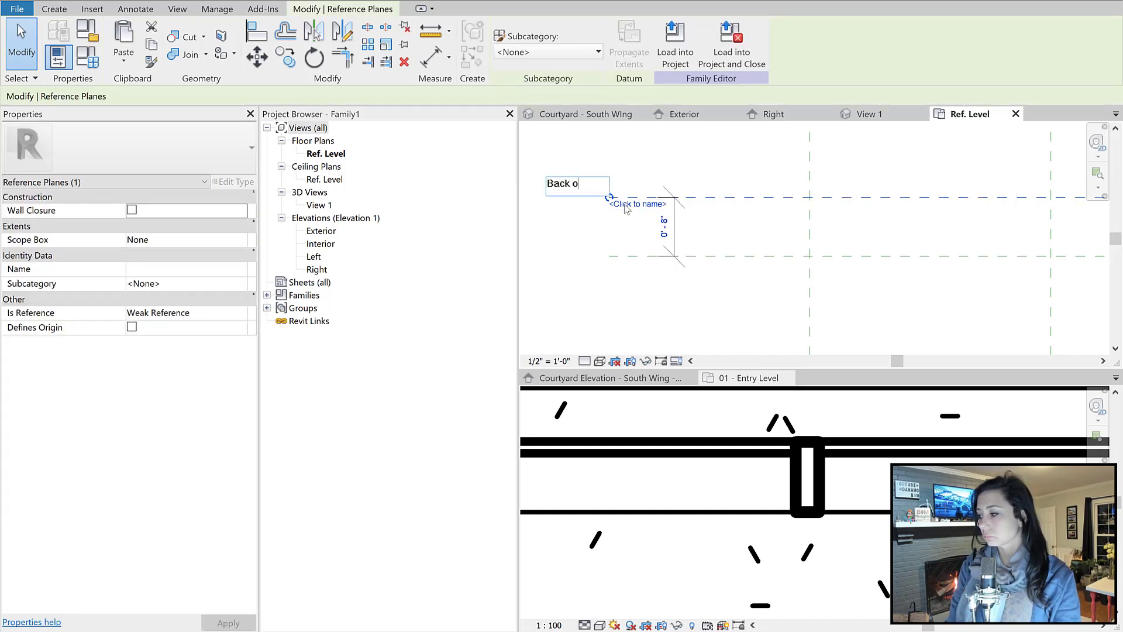
text(f Panel)
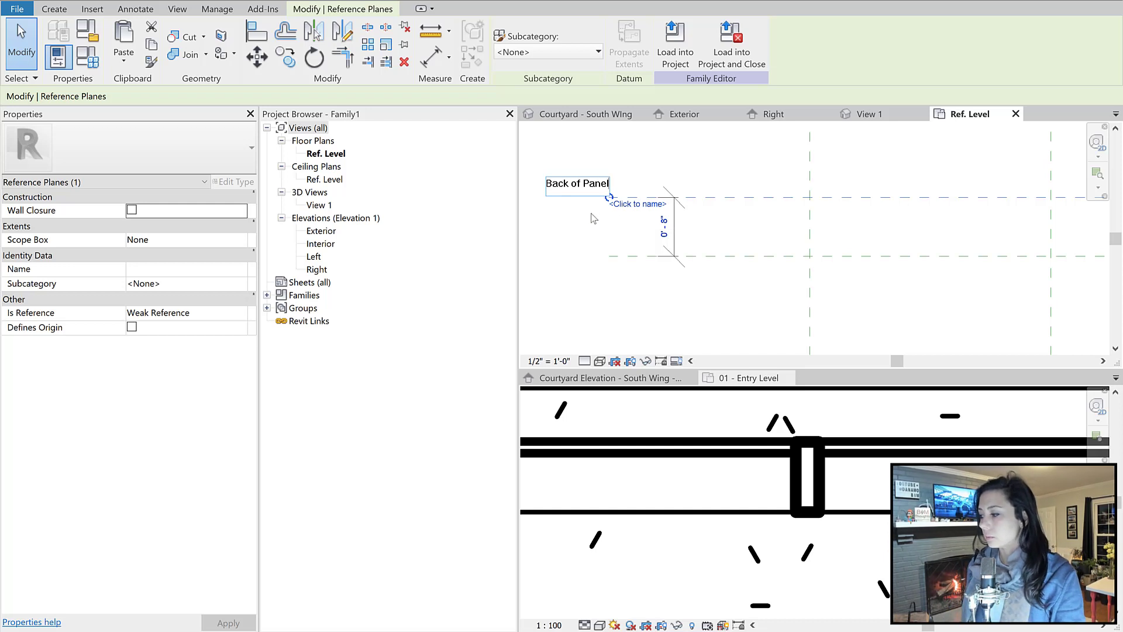
key(Return)
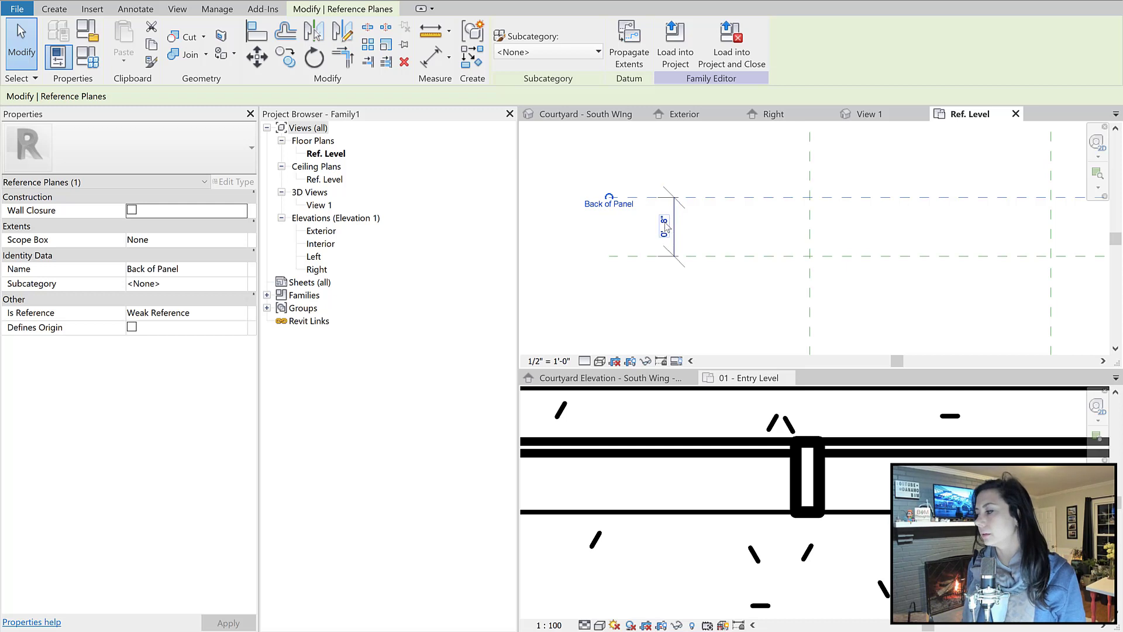
Label the dimension between the Front and Back of Panel planes with a new type parameter named "Offset"
click(710, 233)
click(676, 219)
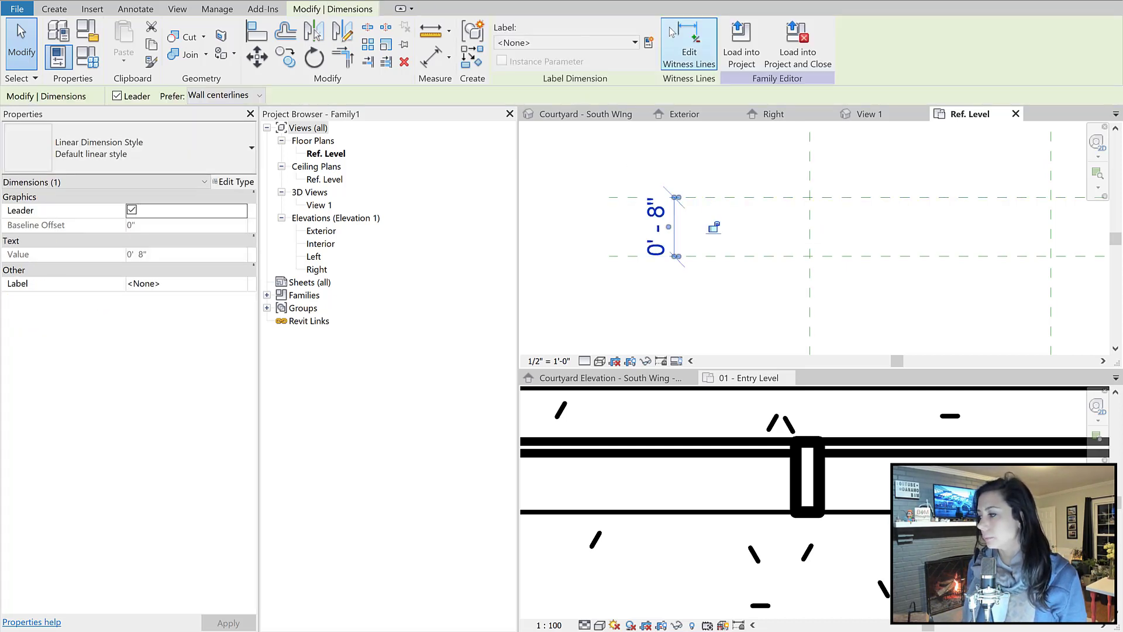
click(649, 42)
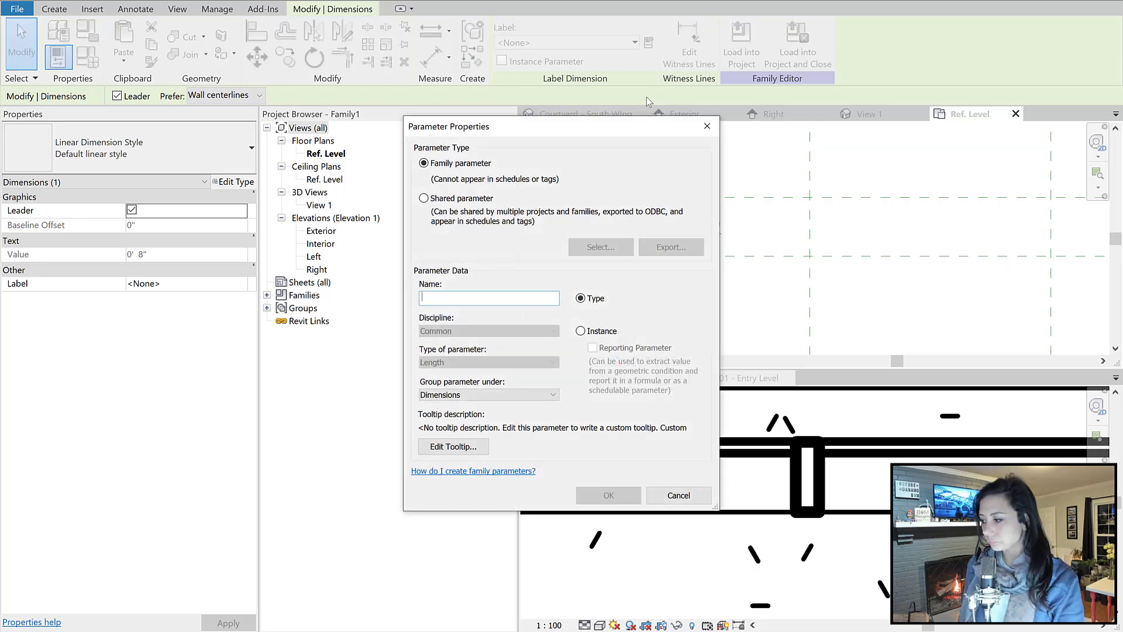
text(O)
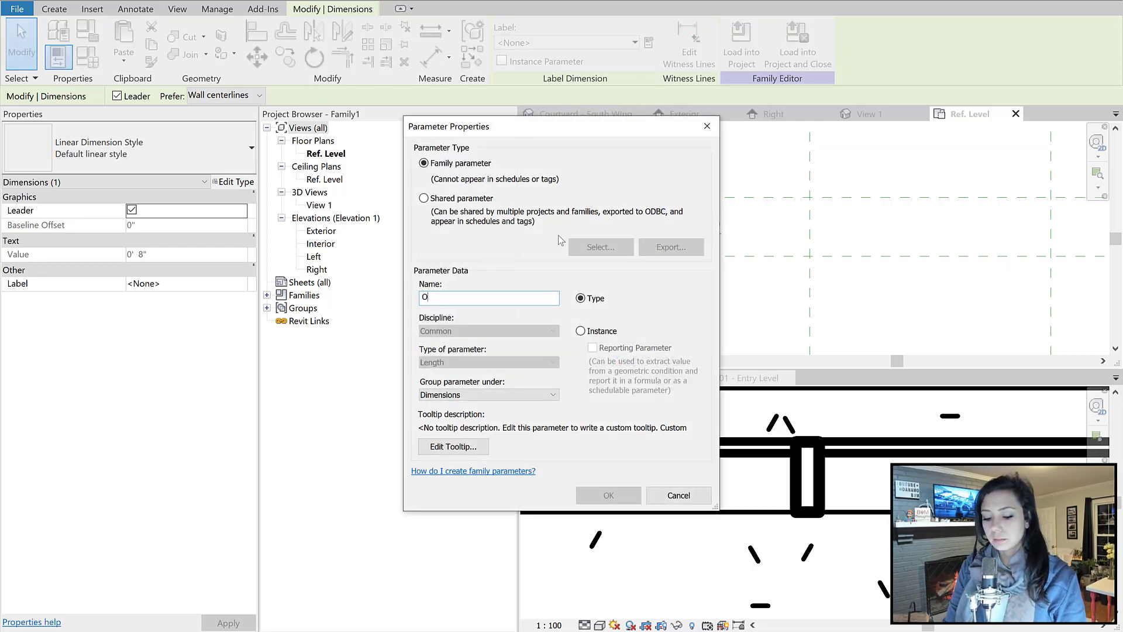
text(ffset)
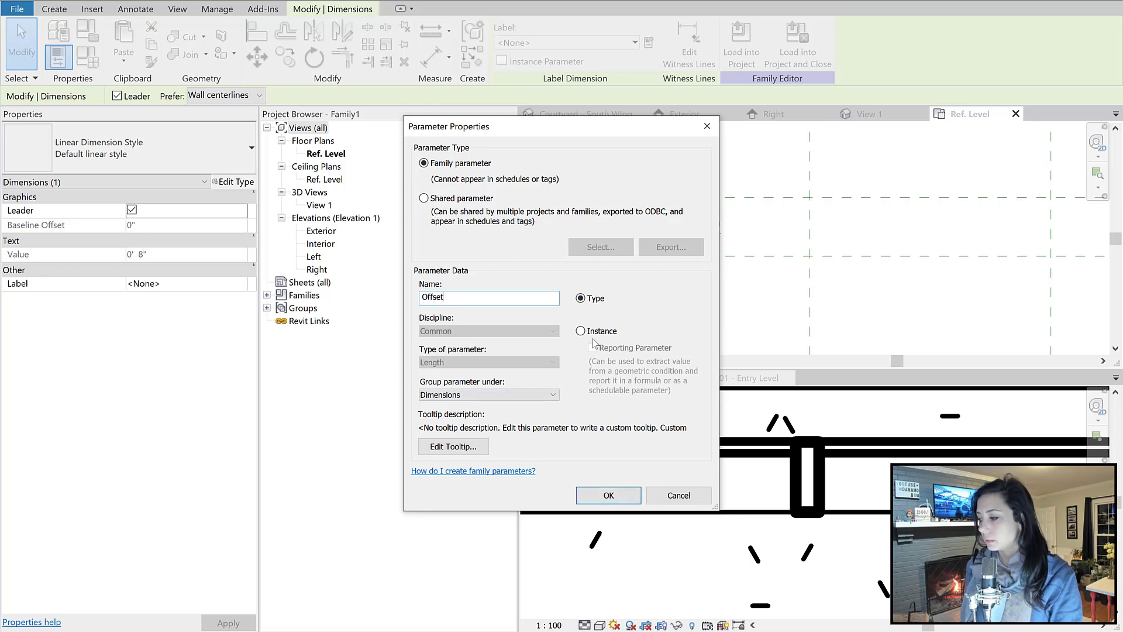
click(615, 498)
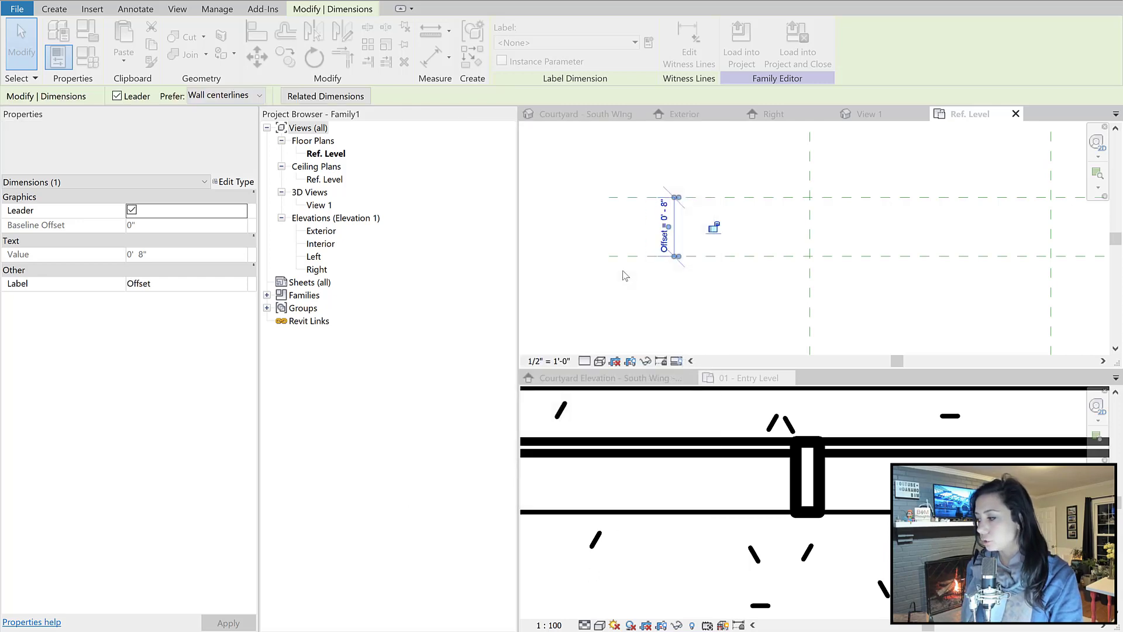
click(603, 309)
scroll(602, 307, down, 2)
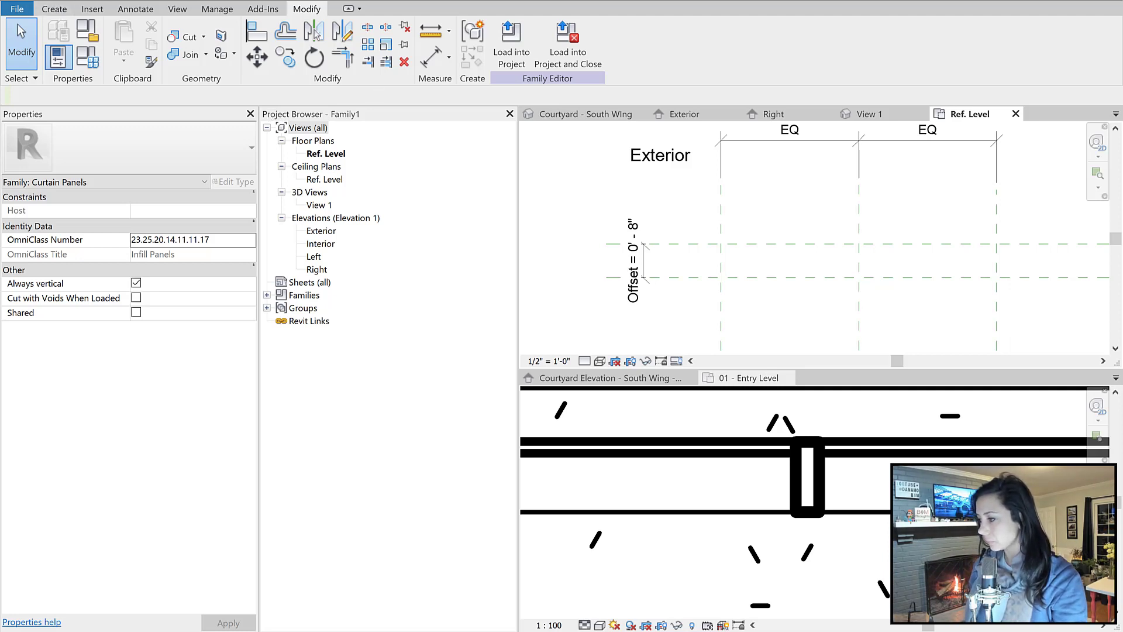
Name the reference plane at the Ref. Level "Bottom" in the panel family's Exterior elevation
double_click(320, 231)
middle_drag(977, 227, 943, 226)
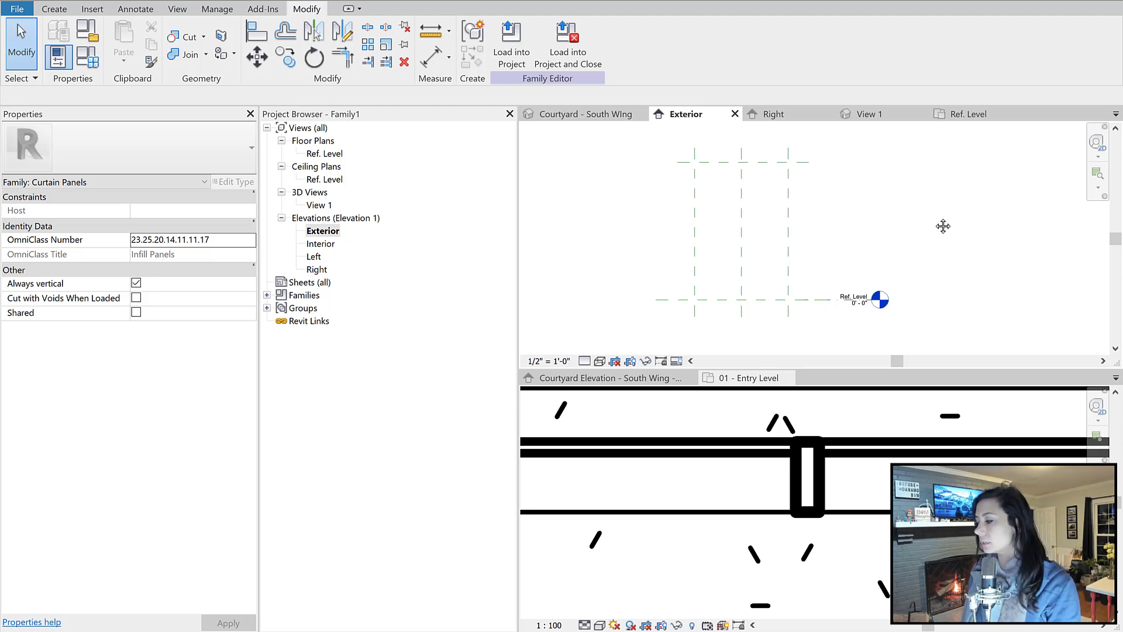
click(746, 163)
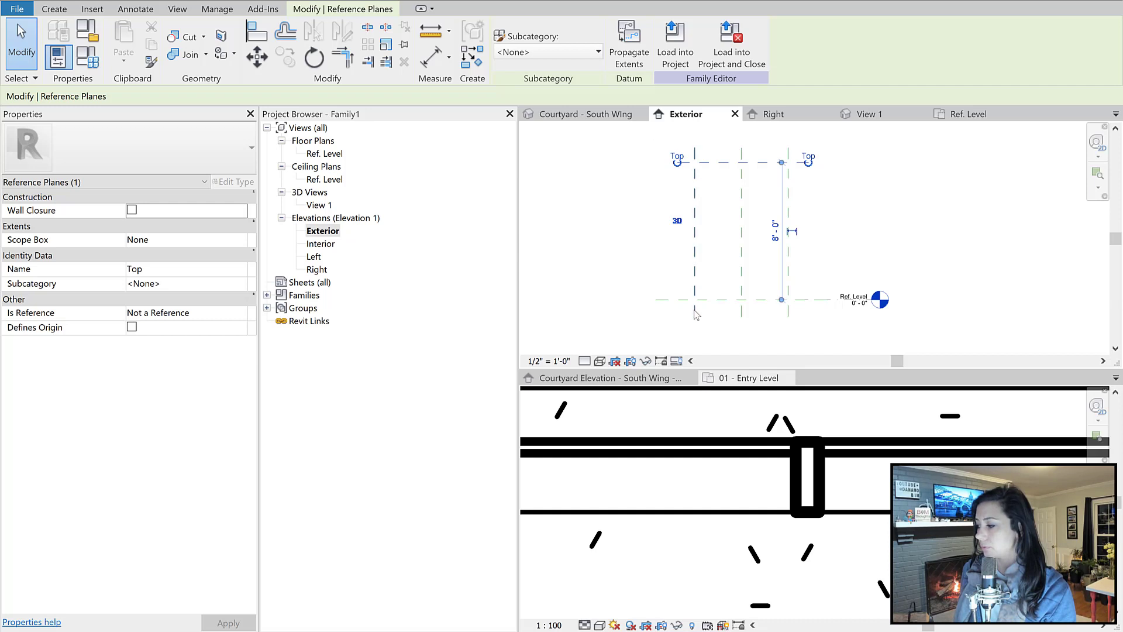
click(675, 300)
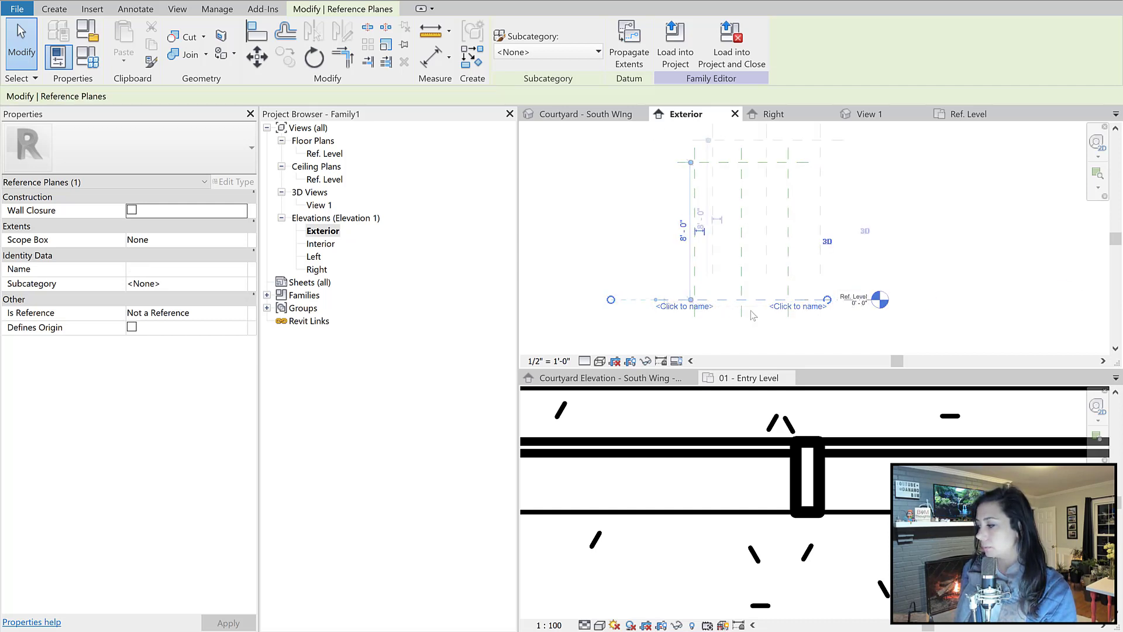
scroll(689, 310, up, 1)
text(Bottom)
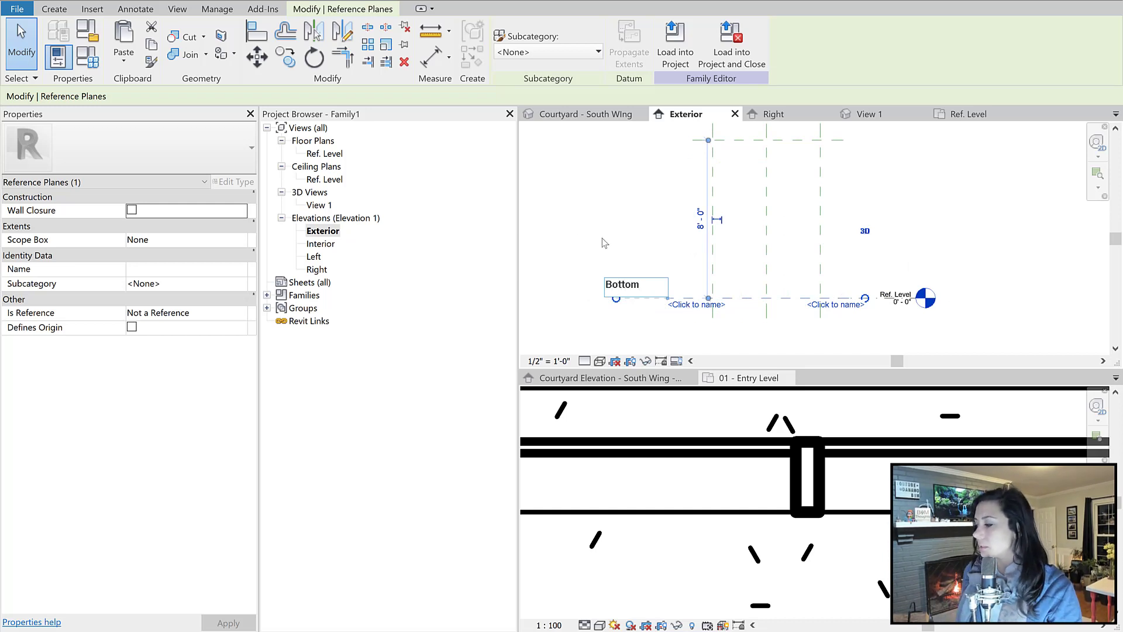
key(Return)
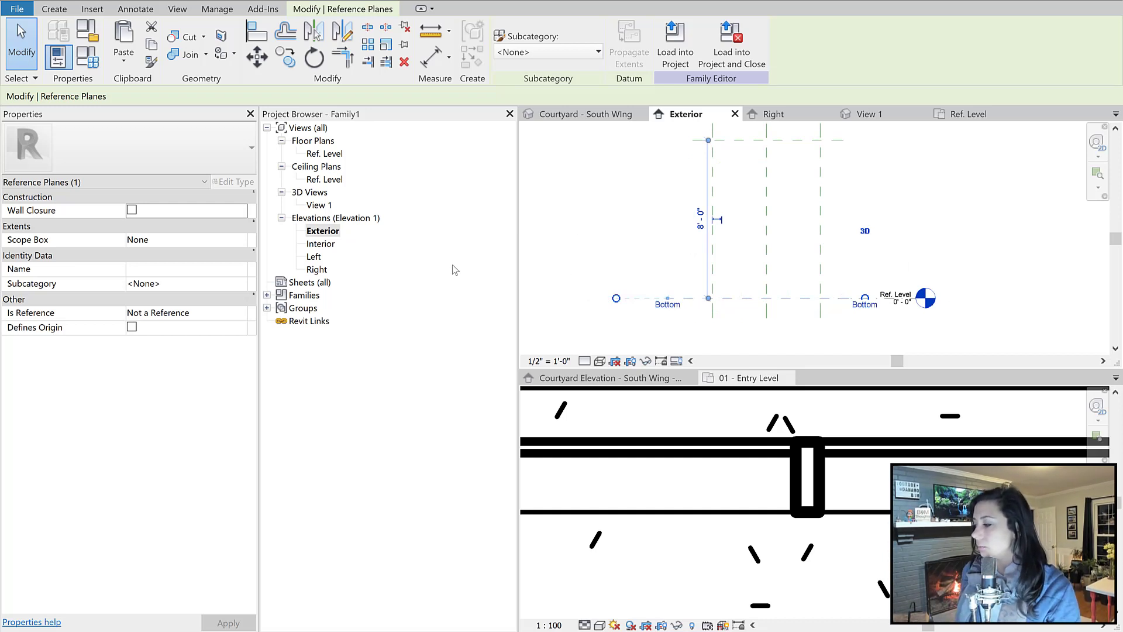
click(614, 257)
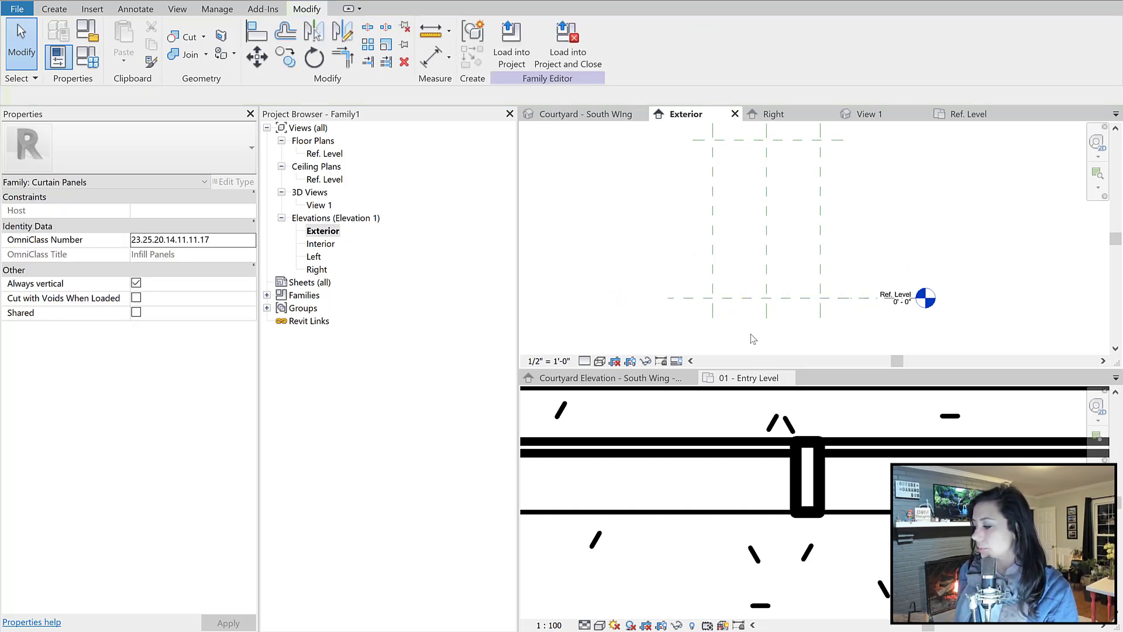
Inspect a Frosted curtain panel in the Courtyard - South Wing 3D view and the Left reference plane in the family's Ref. Level plan
click(596, 114)
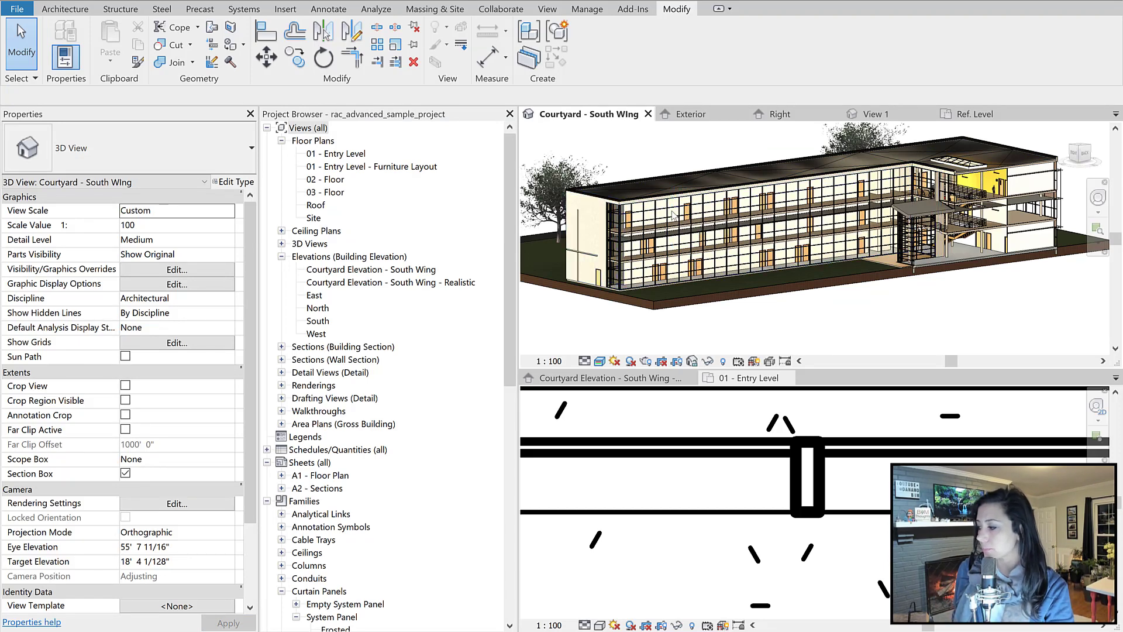
click(672, 215)
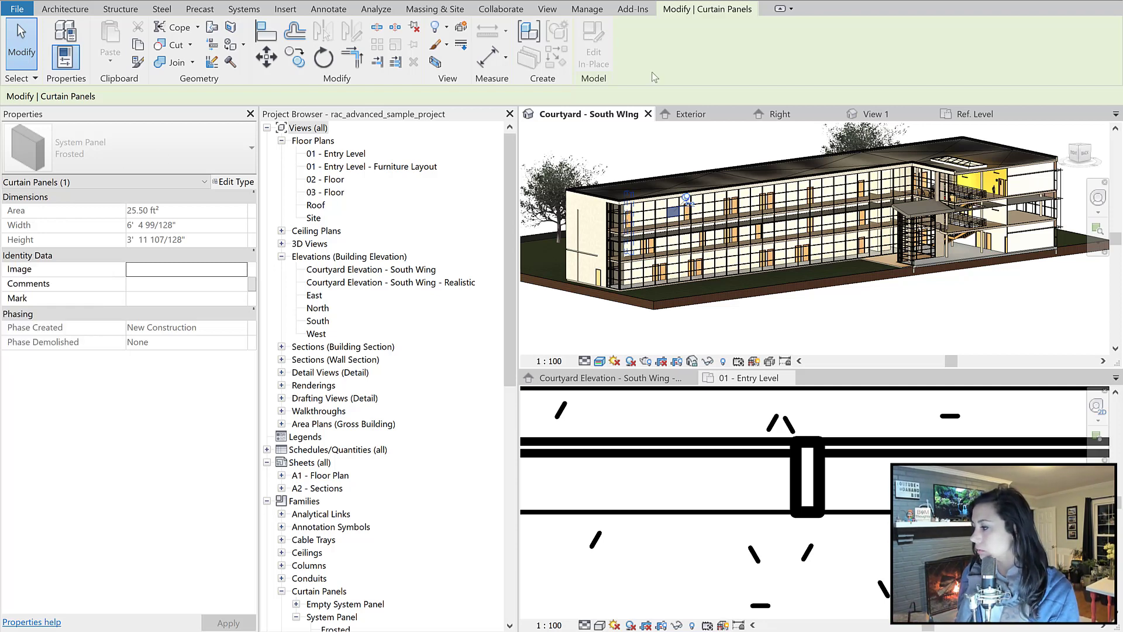
click(951, 114)
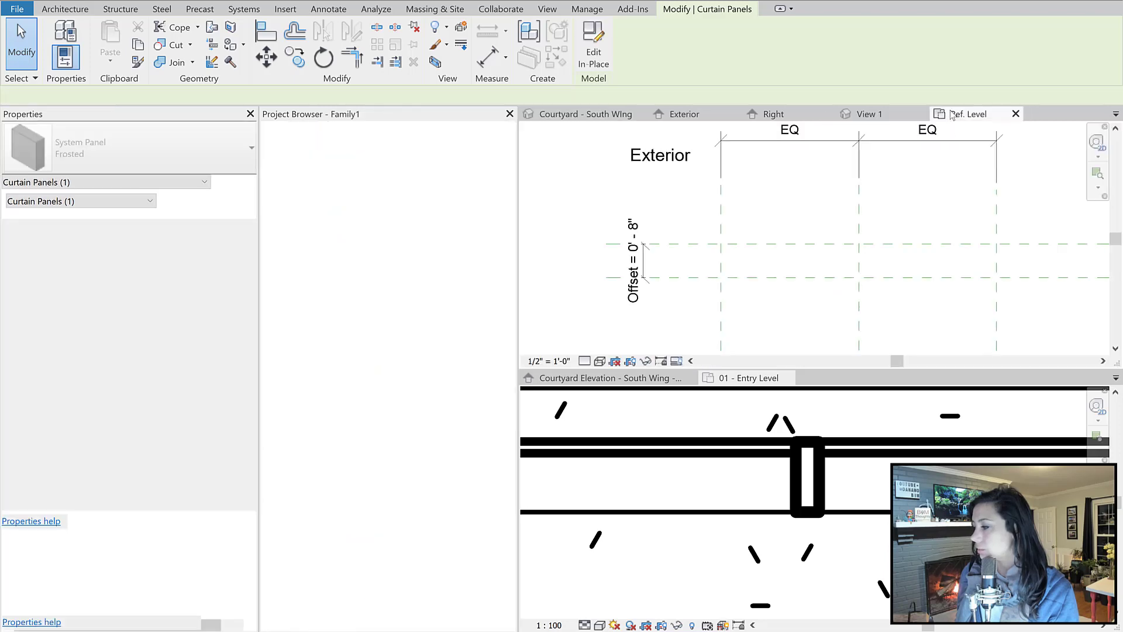
click(717, 229)
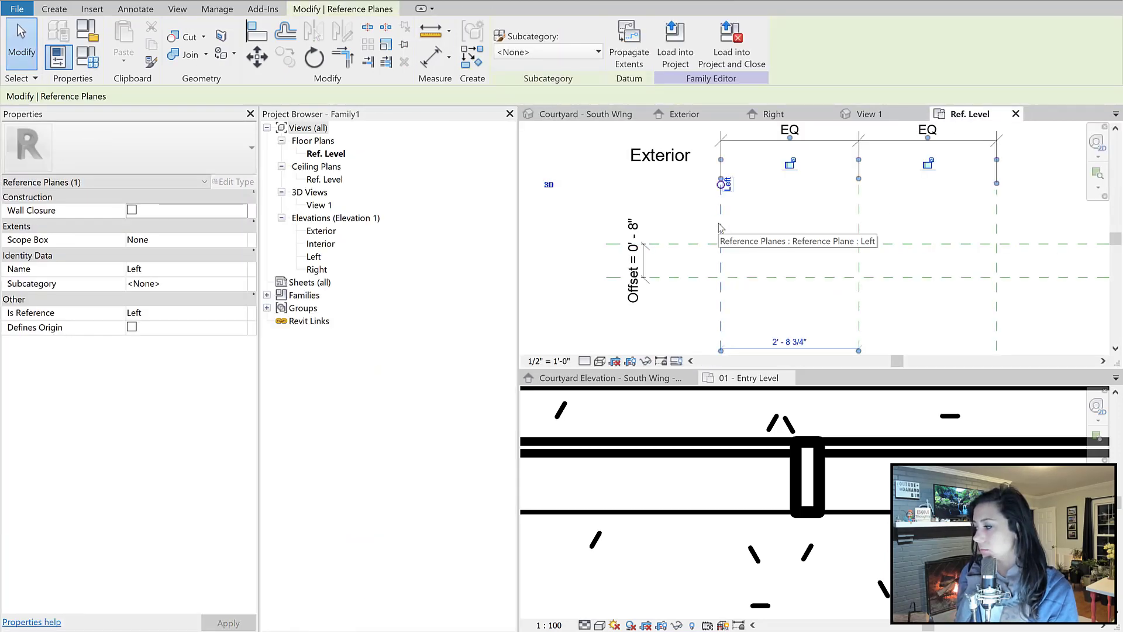
click(926, 202)
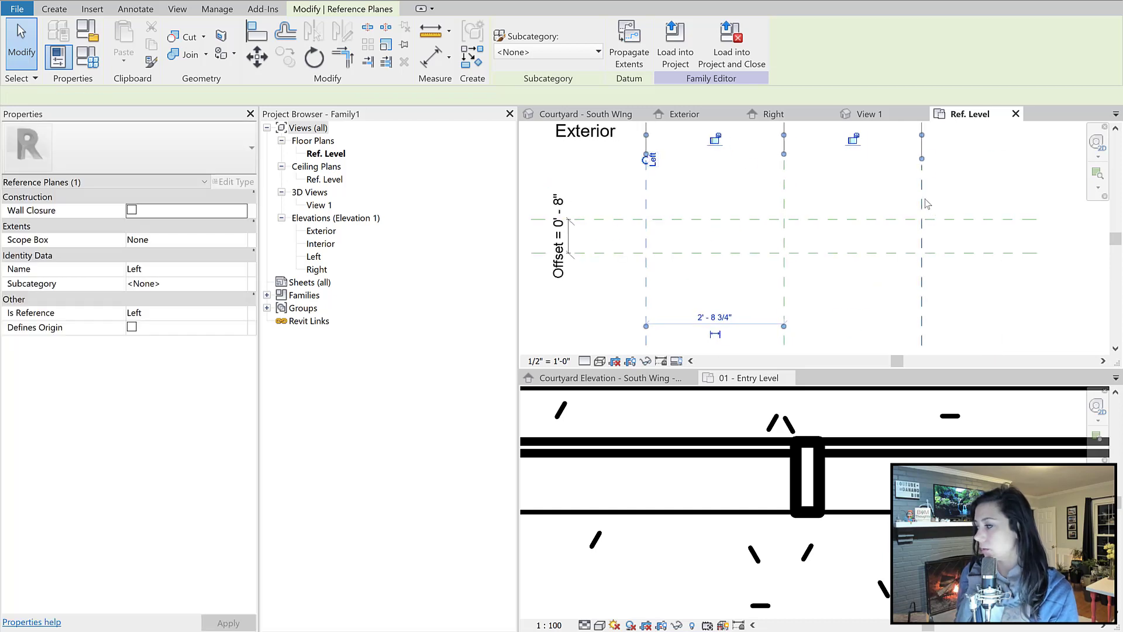
click(901, 144)
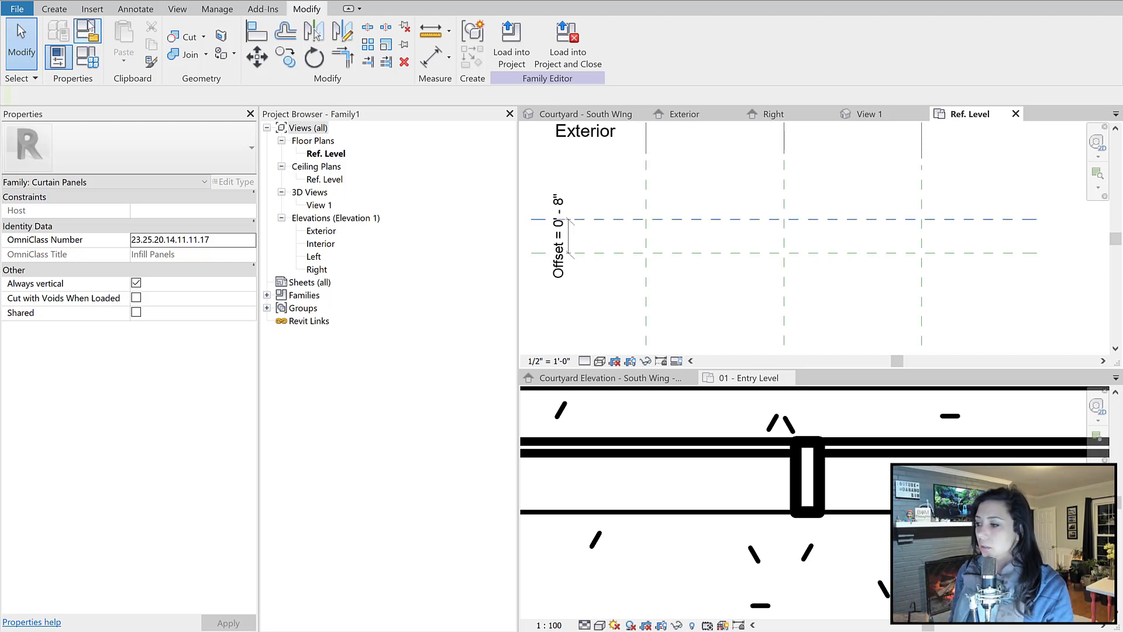
Draw a horizontal reference plane in the Ref. Level plan, about 2 1/2" to the exterior side of the Back of Panel plane
click(65, 9)
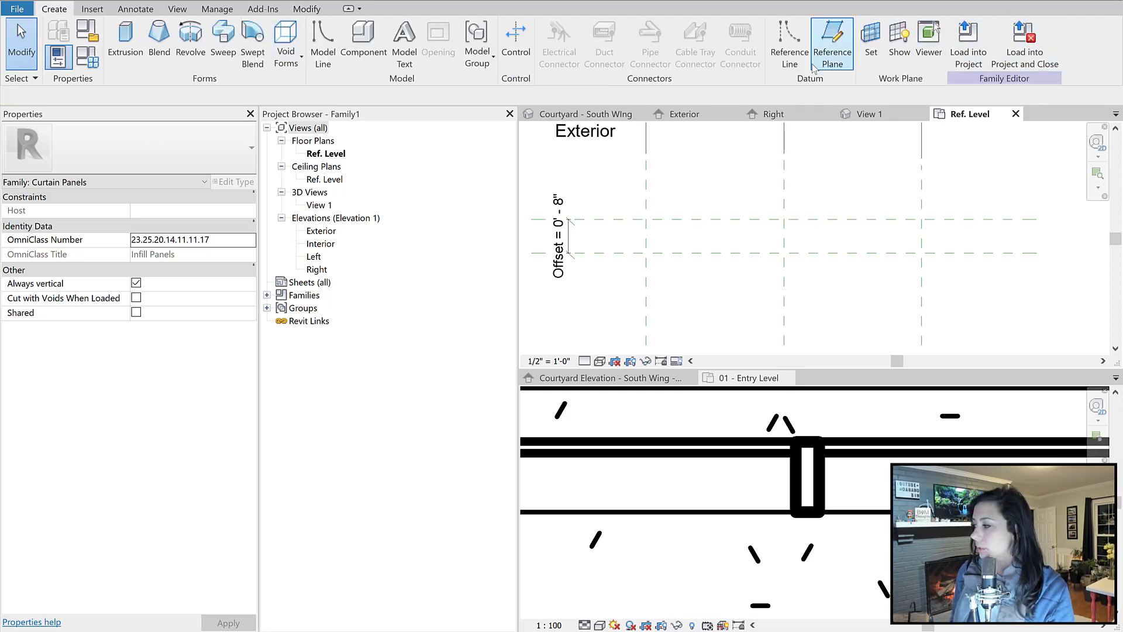
click(832, 41)
click(591, 209)
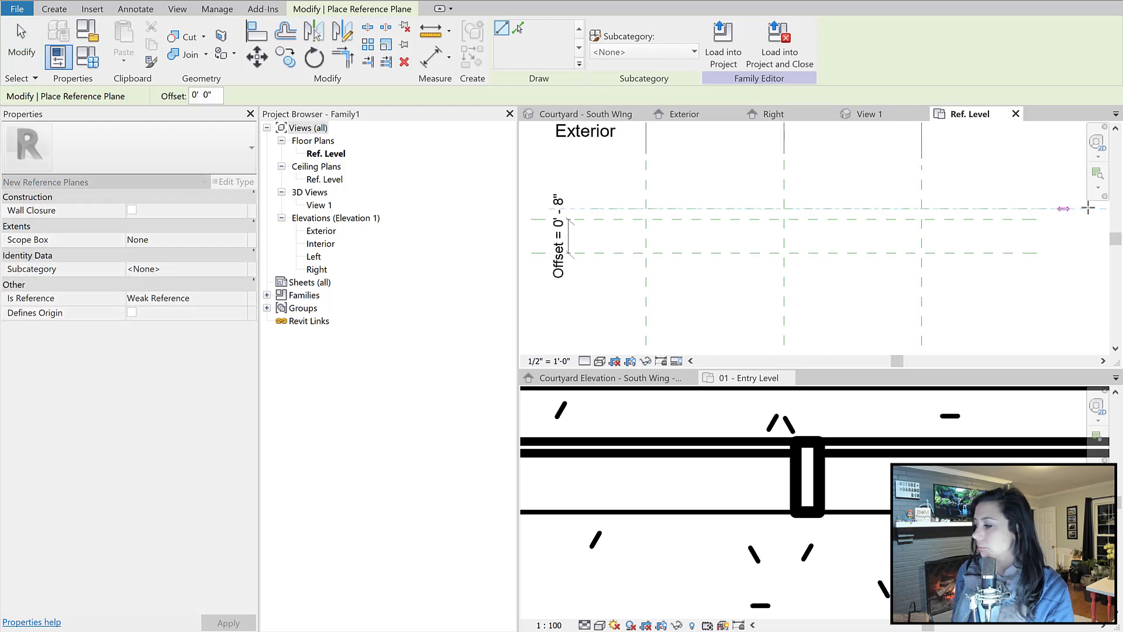
click(999, 209)
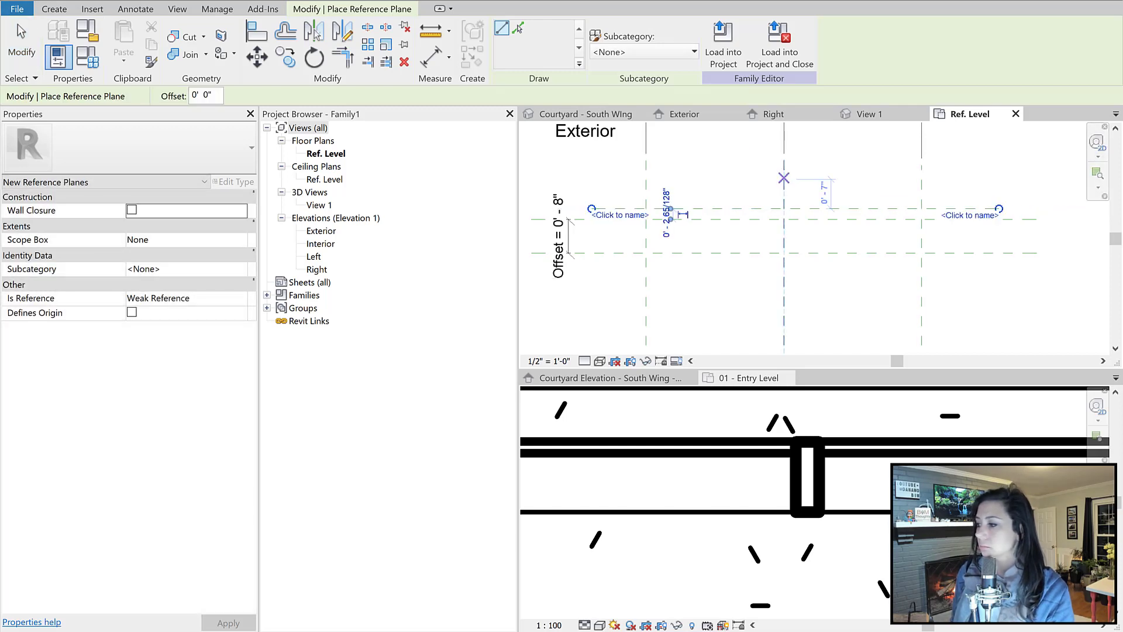
Add an aligned dimension between the new reference plane and the Back of Panel plane
key(d)
key(i)
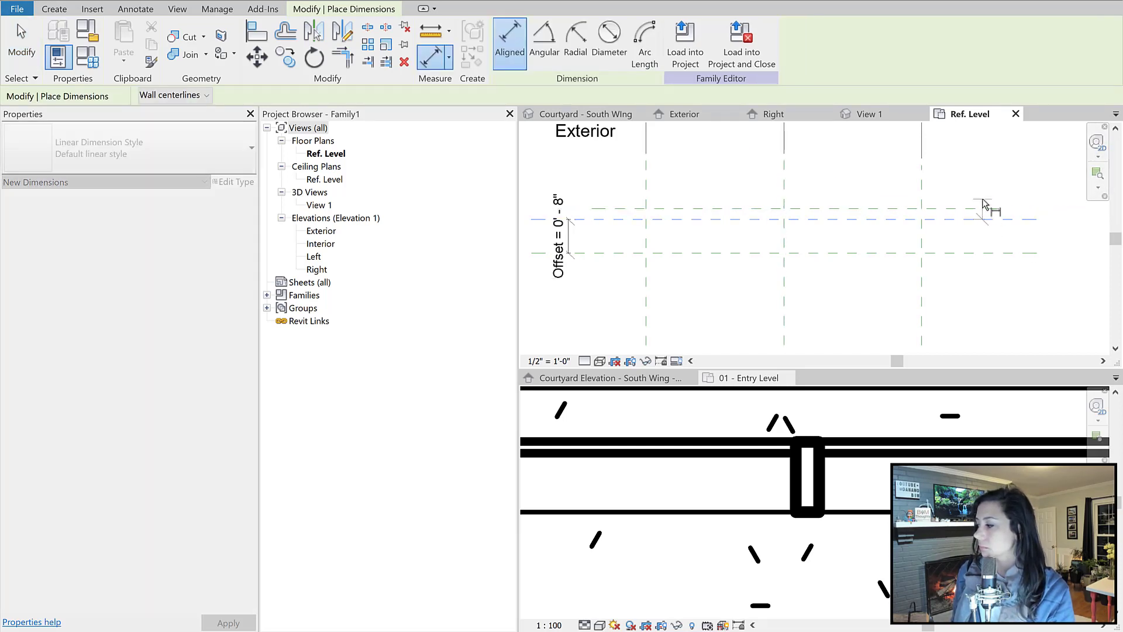
click(985, 210)
click(981, 165)
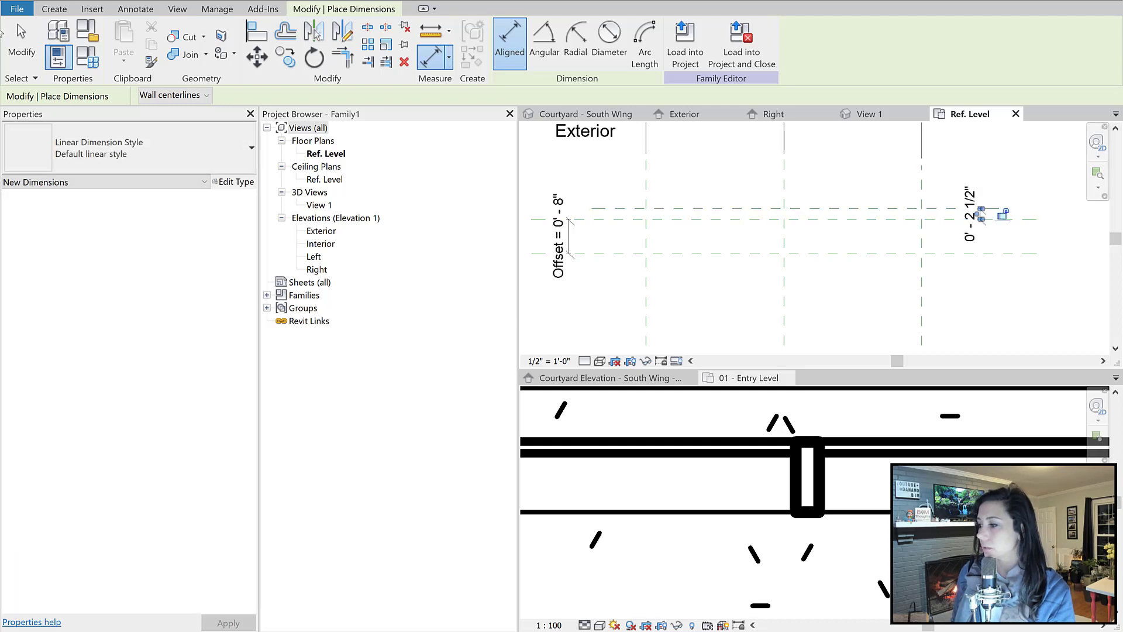
click(22, 35)
Label the dimension between the new reference plane and the Back of Panel plane with a new type parameter named "Glazing Thickness"
click(970, 214)
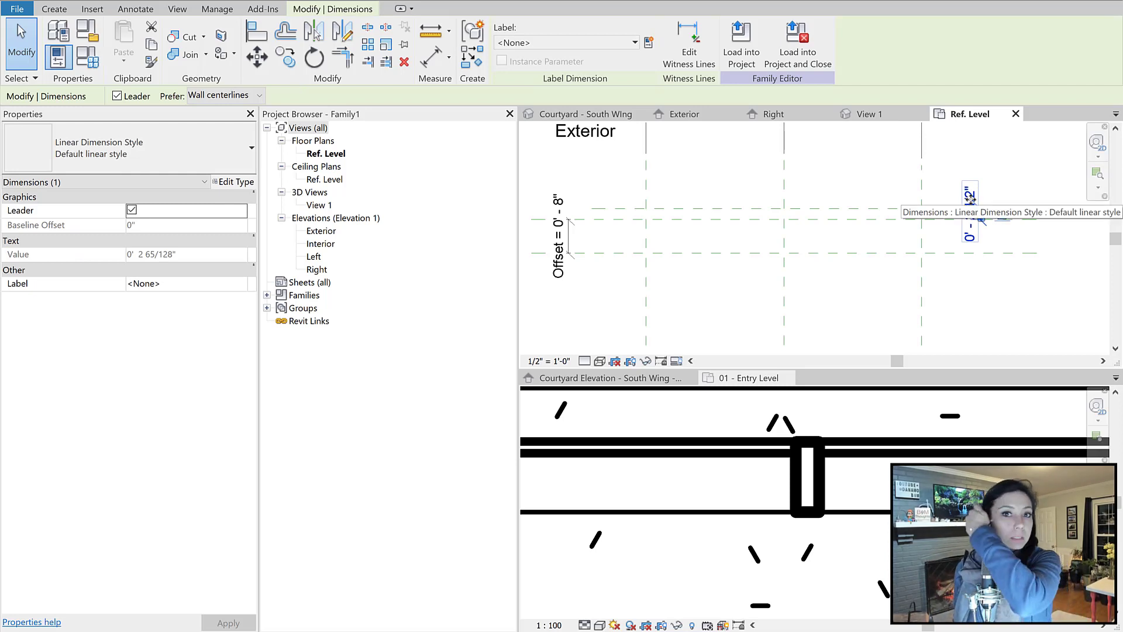
click(654, 44)
text(Glazing Thickness)
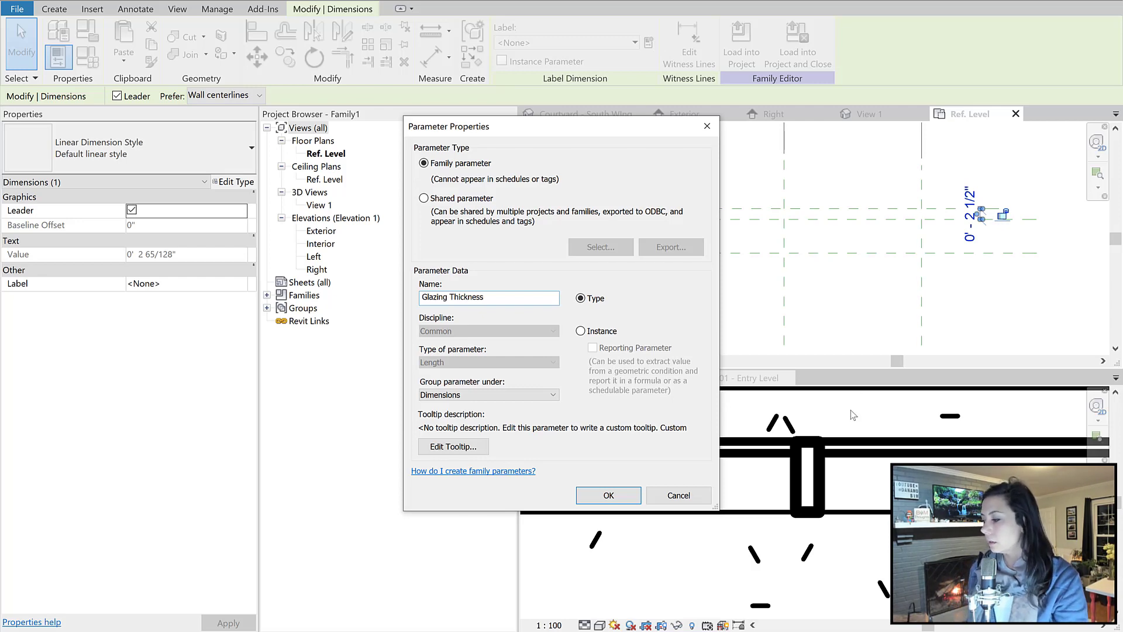
click(636, 492)
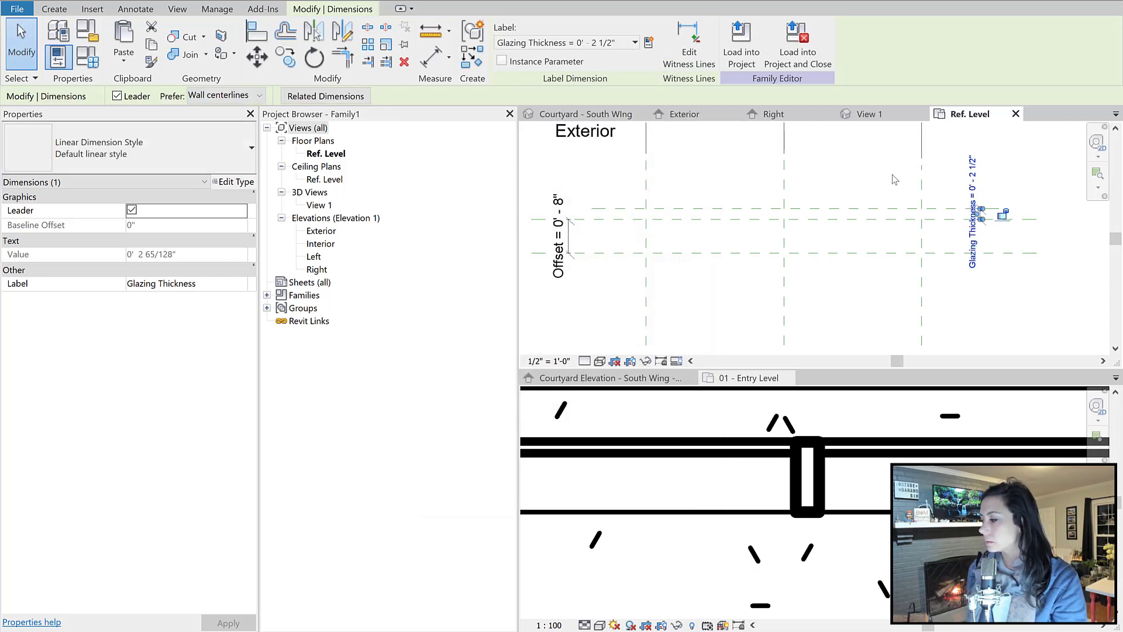
click(985, 193)
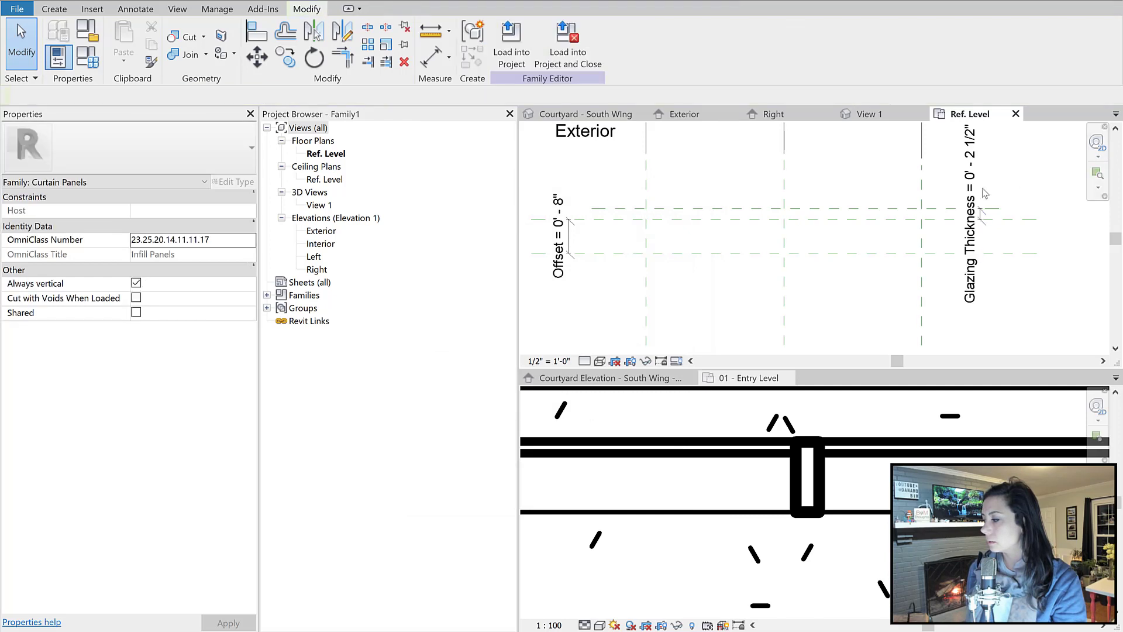
Set the Glazing Thickness dimension to 0' 3"
click(985, 193)
click(972, 188)
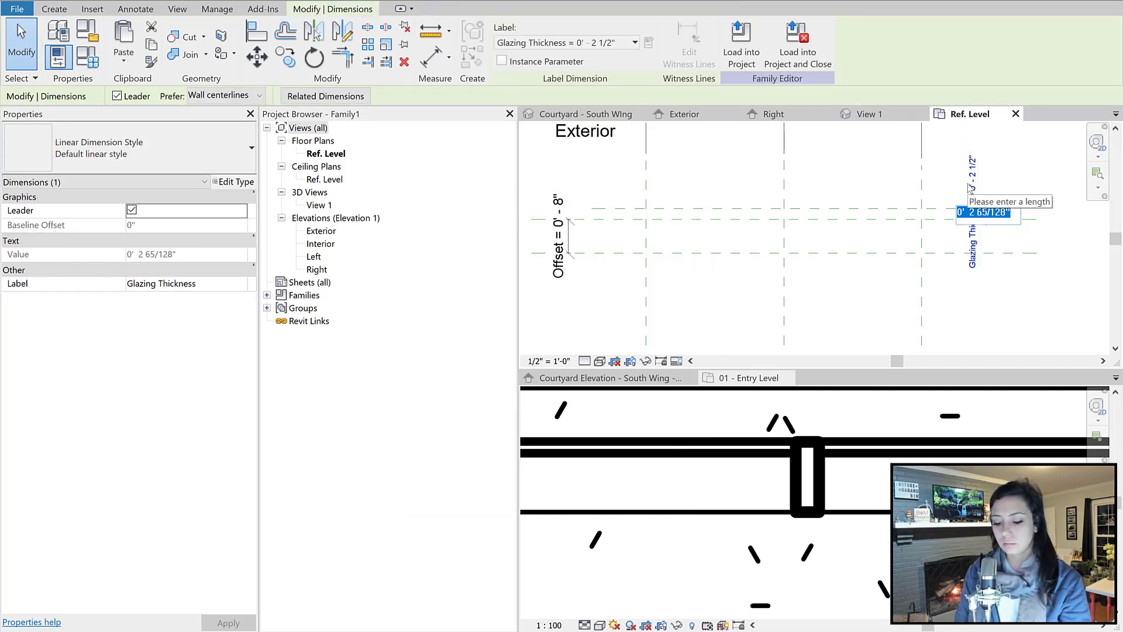
text(3)
key(Return)
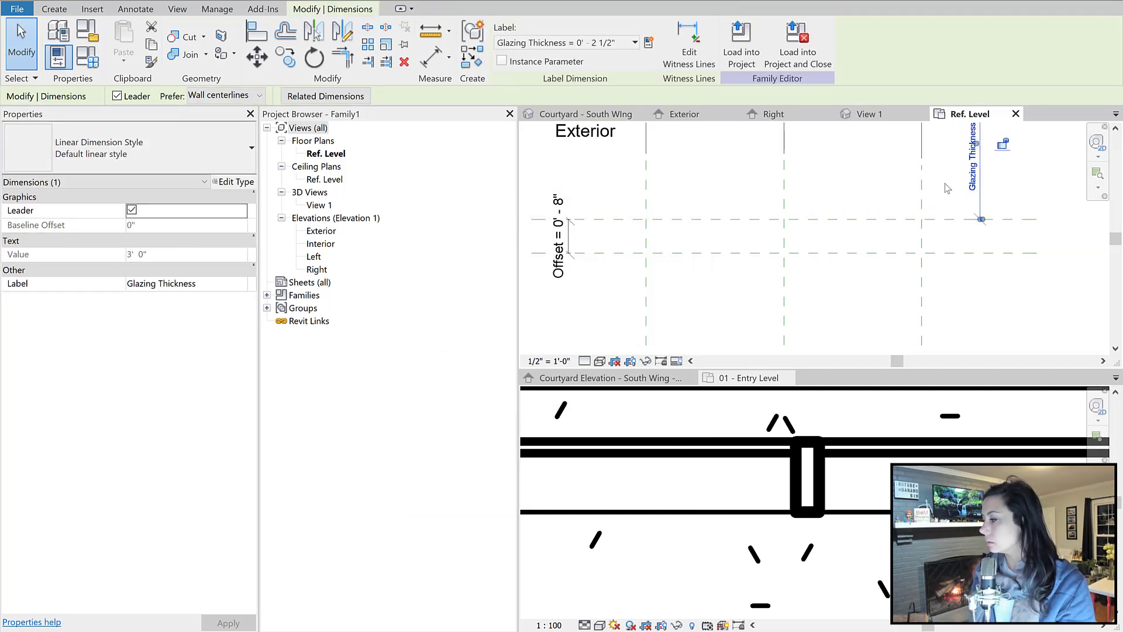
click(974, 171)
text(0 3)
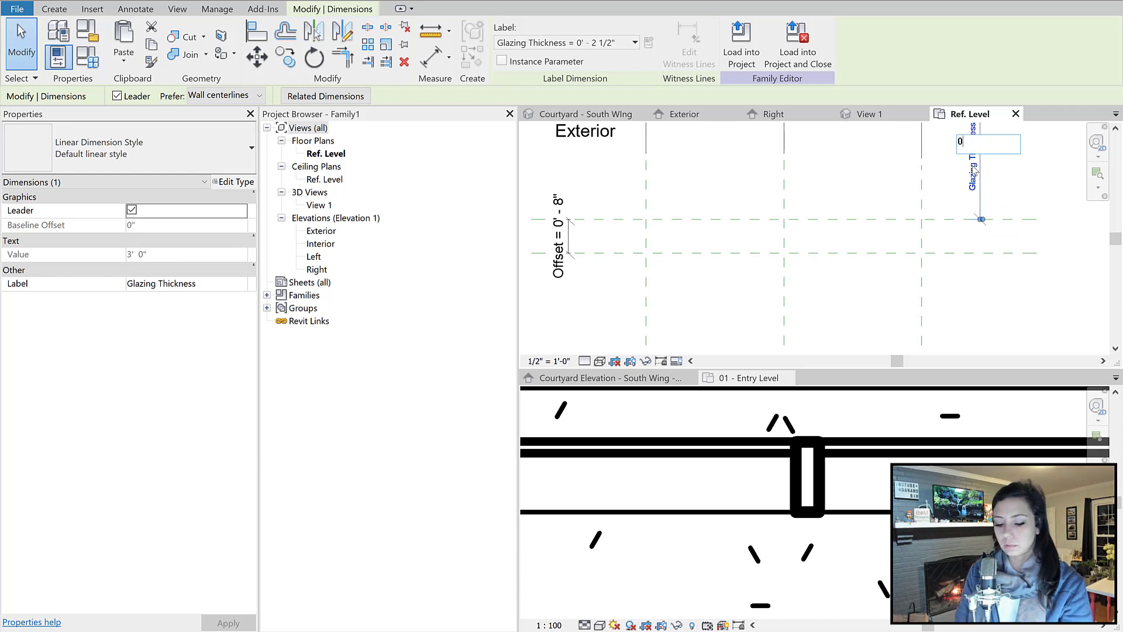
key(Return)
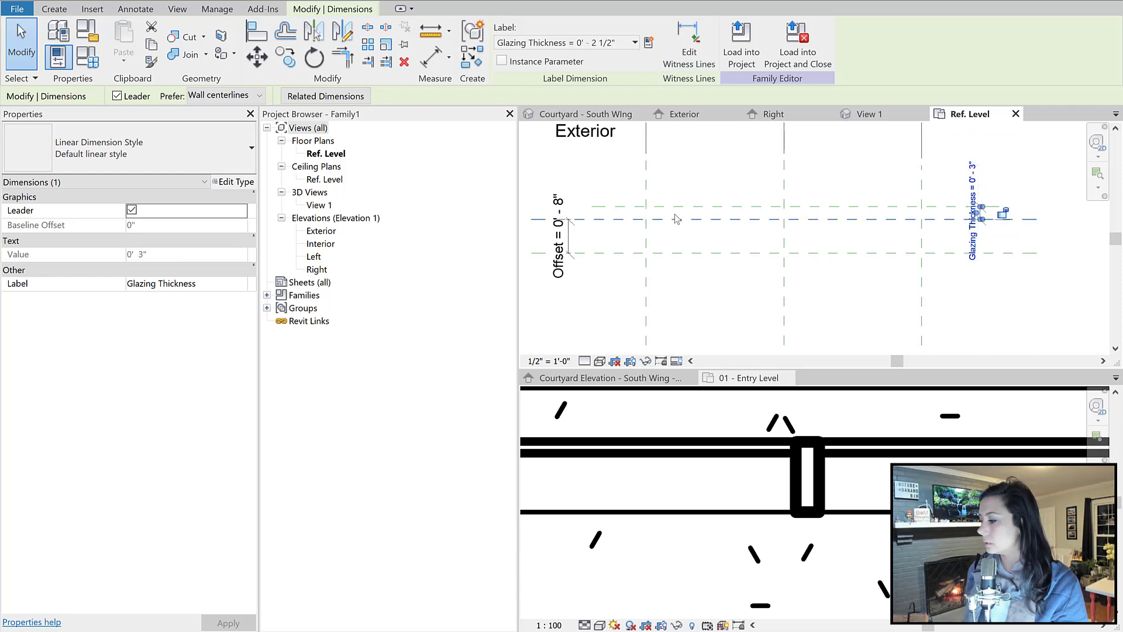
Set the Offset dimension to 0' 6"
click(563, 255)
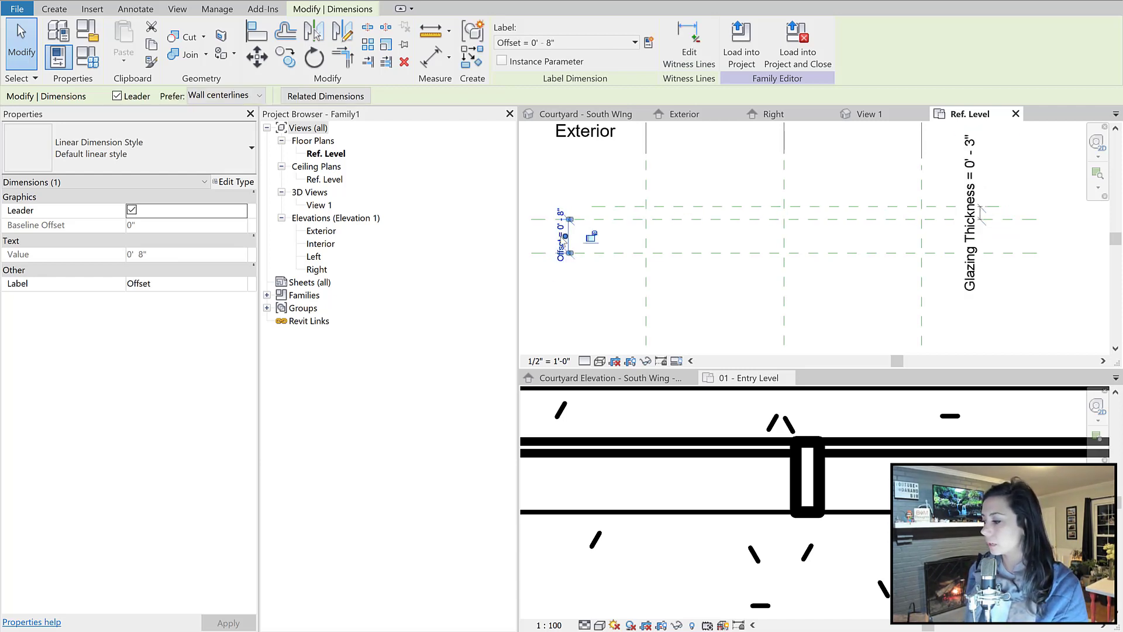
click(560, 258)
text(0)
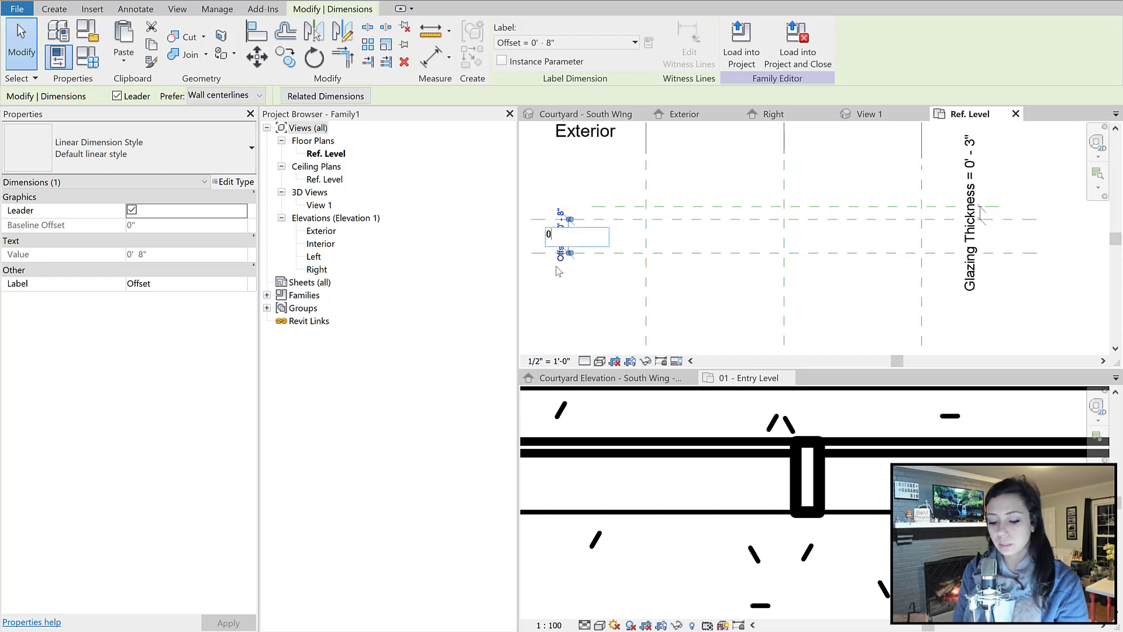
text(' 6)
key(Return)
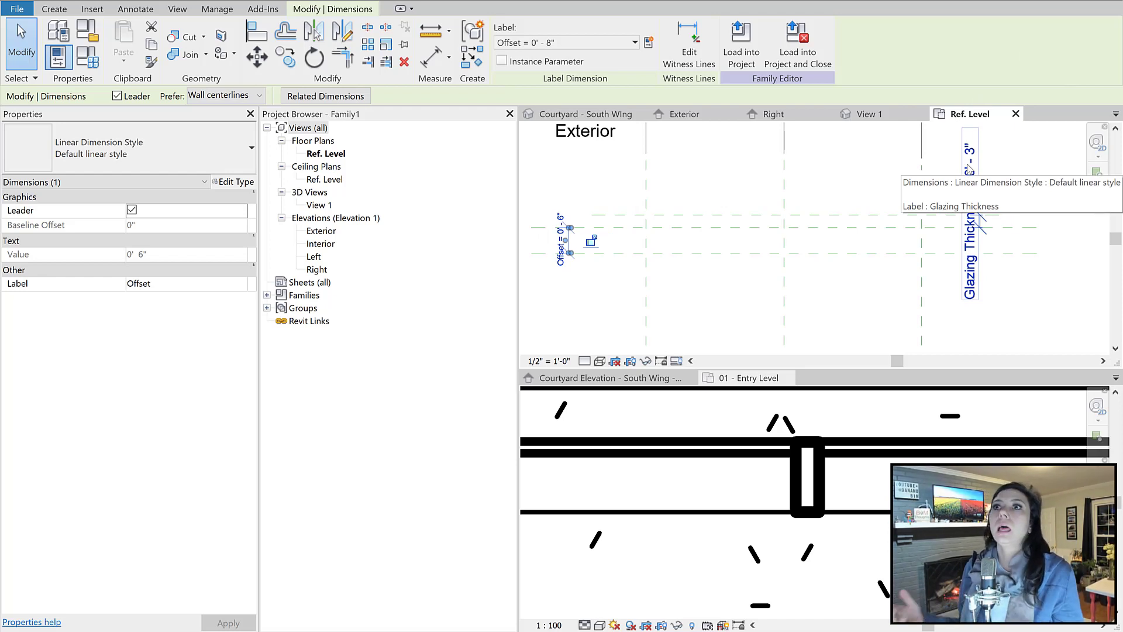
Create a 1' deep extrusion from a rectangle spanning the outer vertical planes and the two planes bounding the Glazing Thickness
click(54, 9)
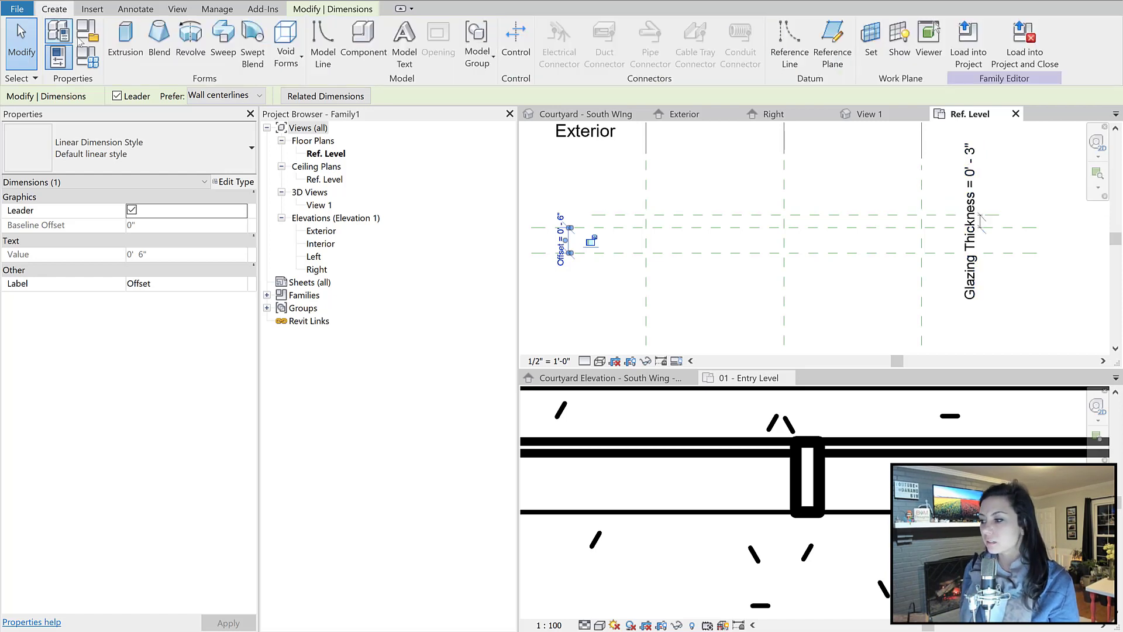
click(132, 55)
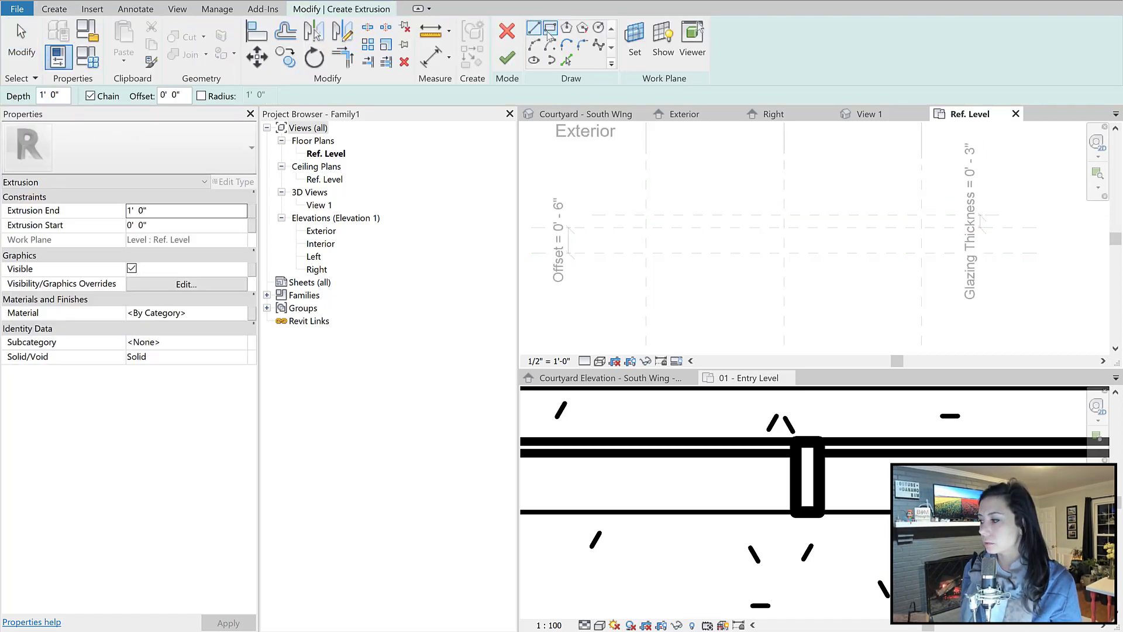
click(550, 28)
click(646, 215)
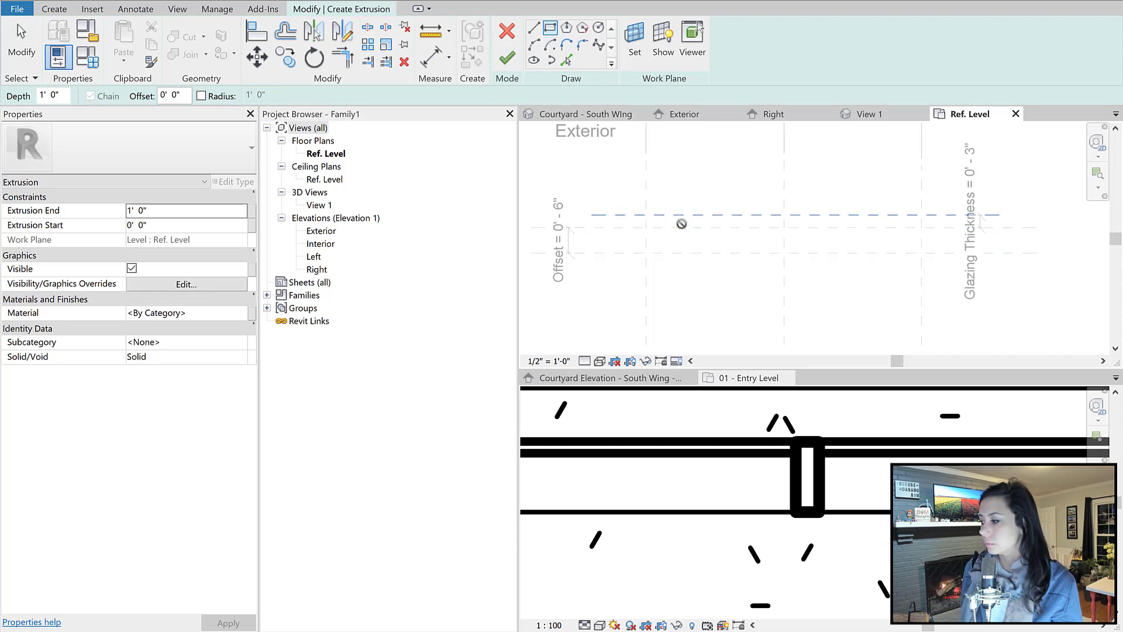
click(921, 253)
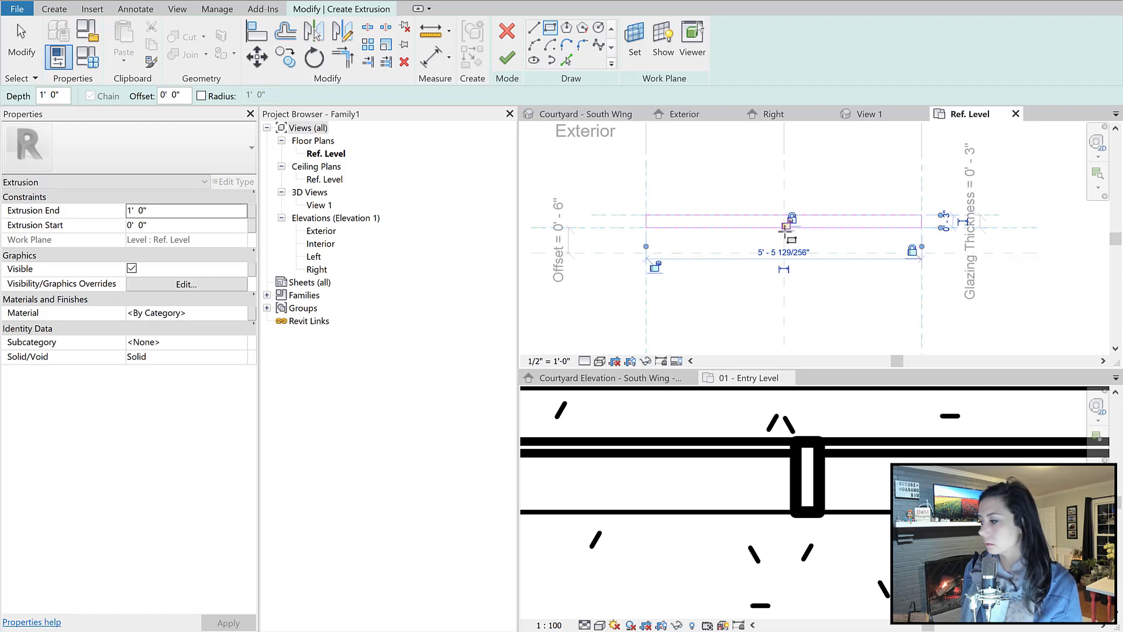
click(507, 58)
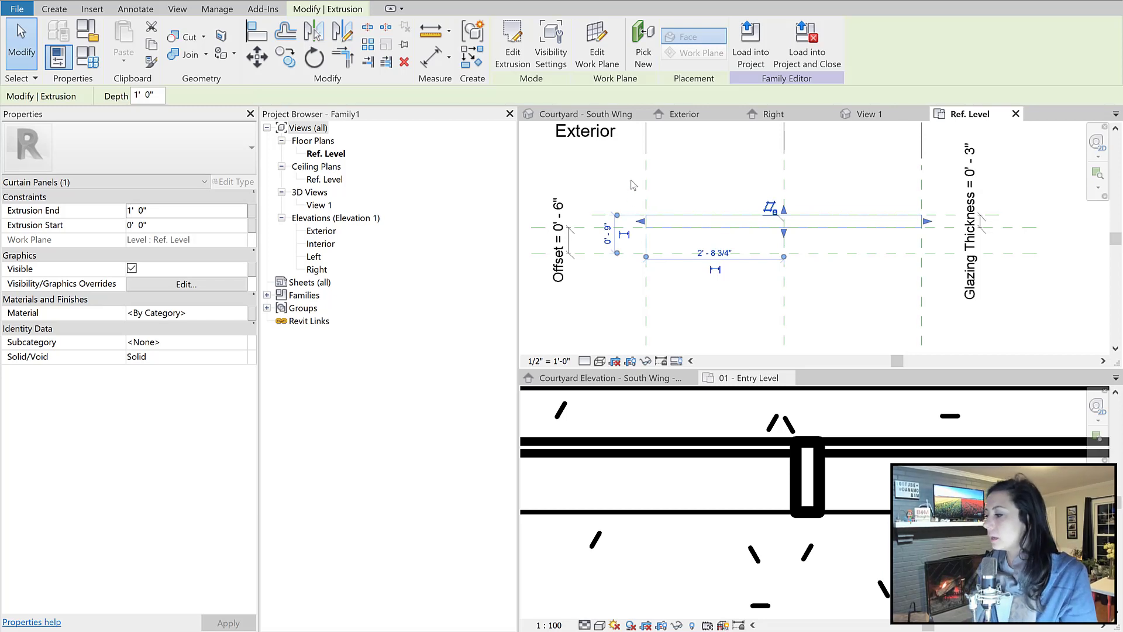
In the Exterior elevation, draw a horizontal reference plane across the panel about 4' 6" above the Ref. Level
click(689, 114)
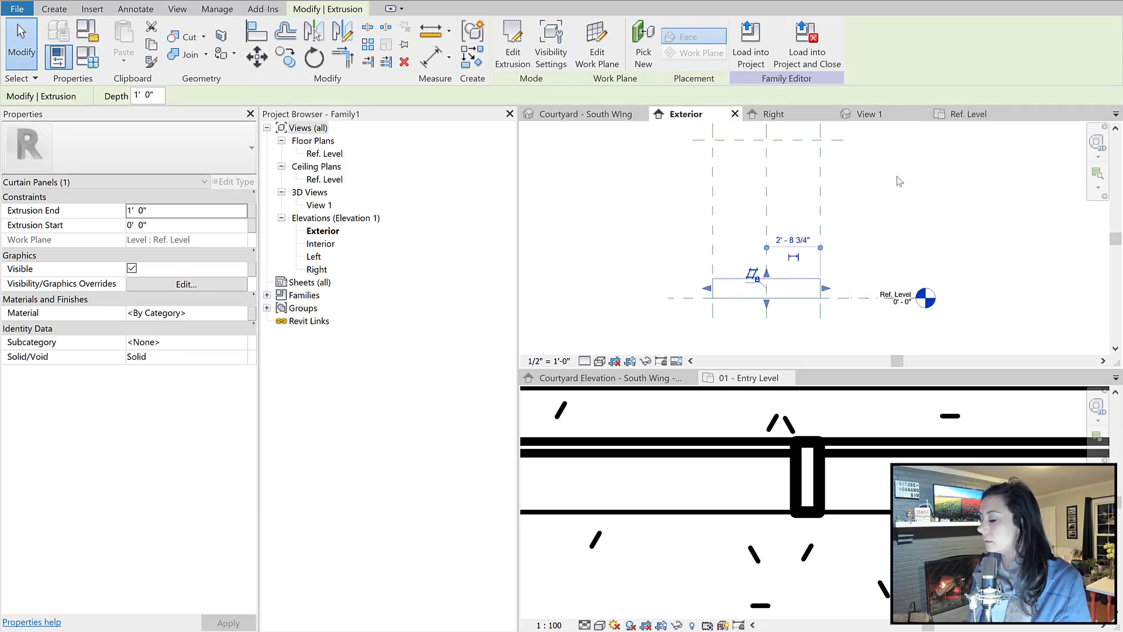
scroll(896, 177, down, 1)
middle_drag(897, 205, 882, 261)
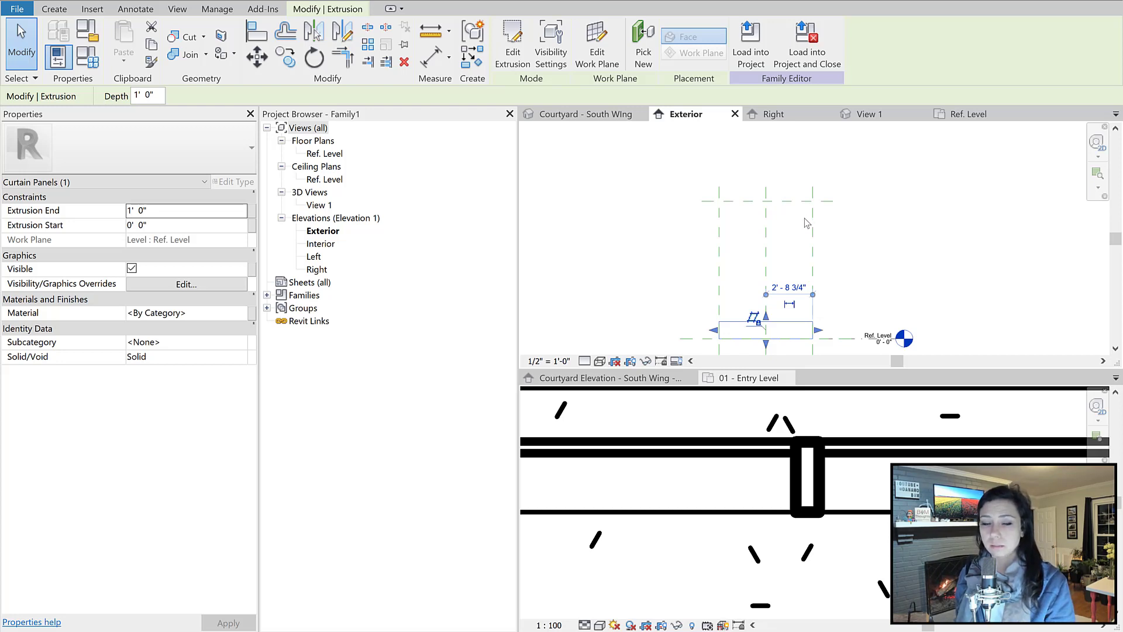
middle_drag(923, 293, 882, 269)
click(867, 265)
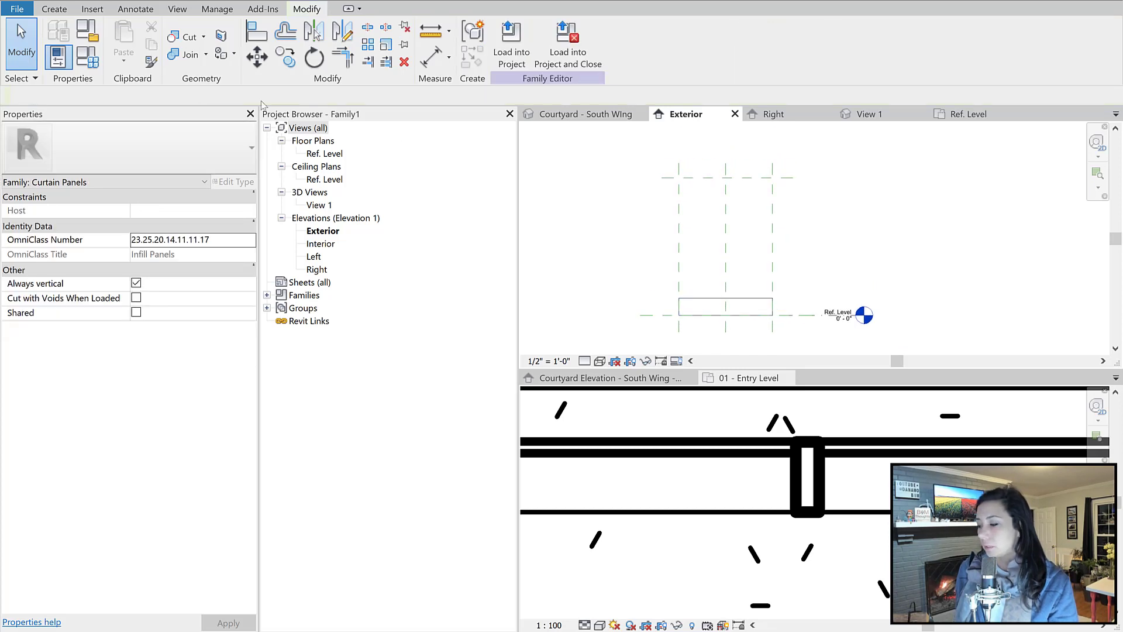
click(59, 9)
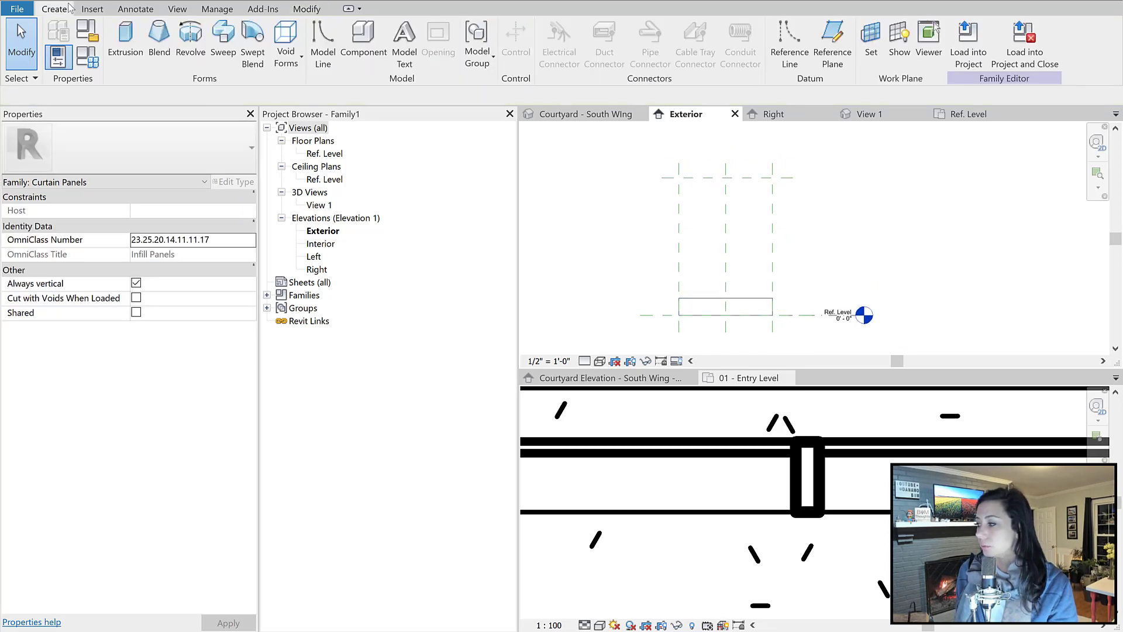
click(832, 36)
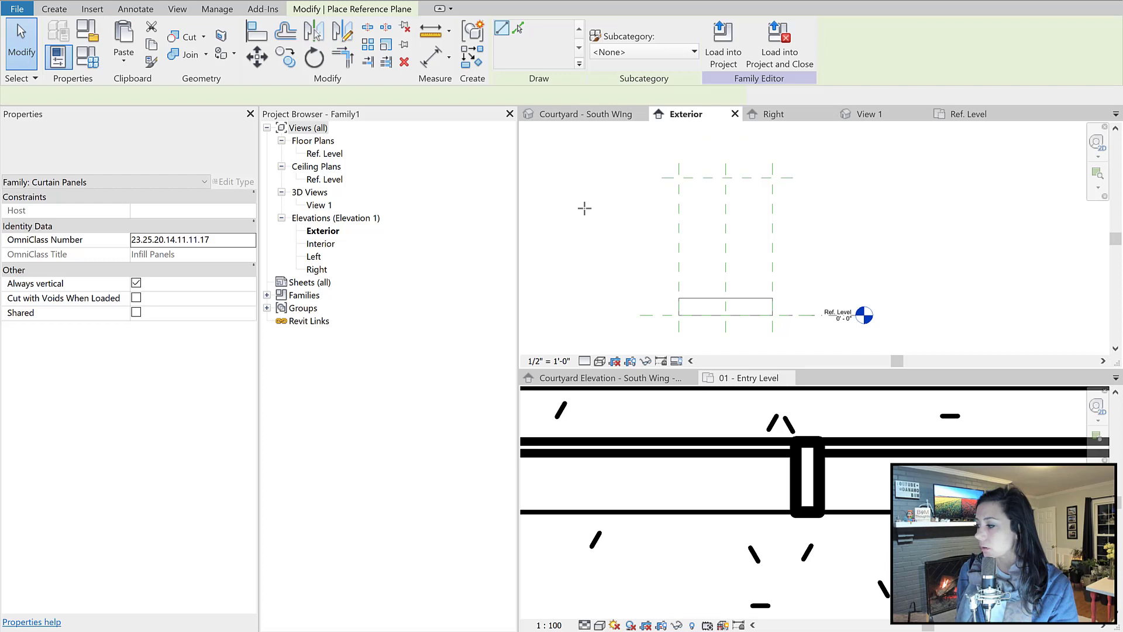
click(627, 237)
click(858, 238)
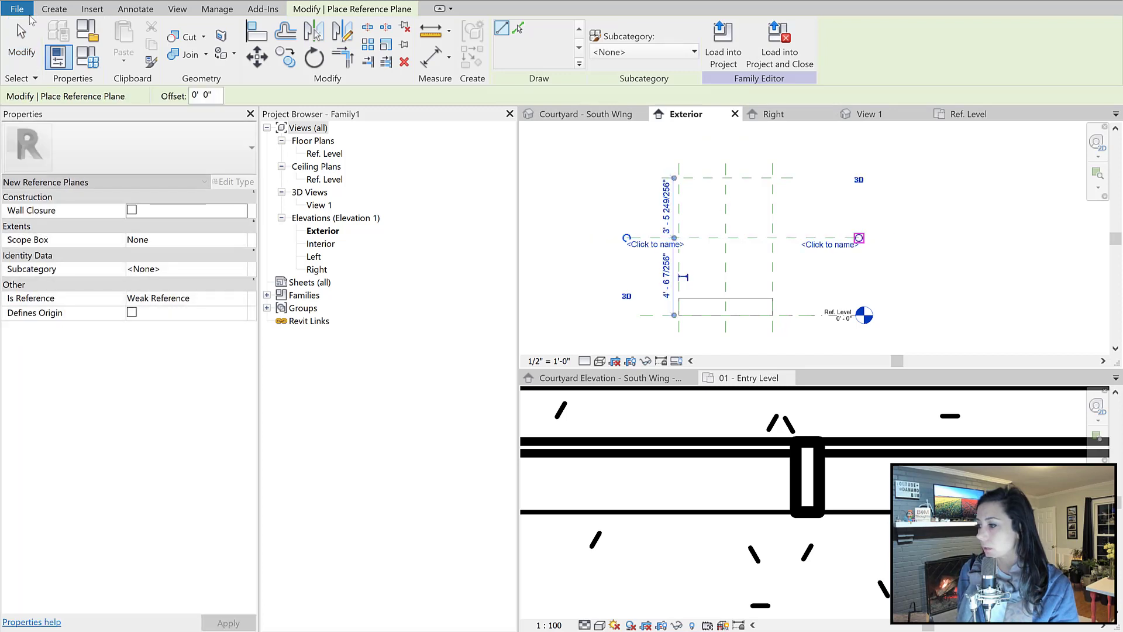
Add an aligned dimension from the new horizontal reference plane down to the Ref. Level
click(63, 11)
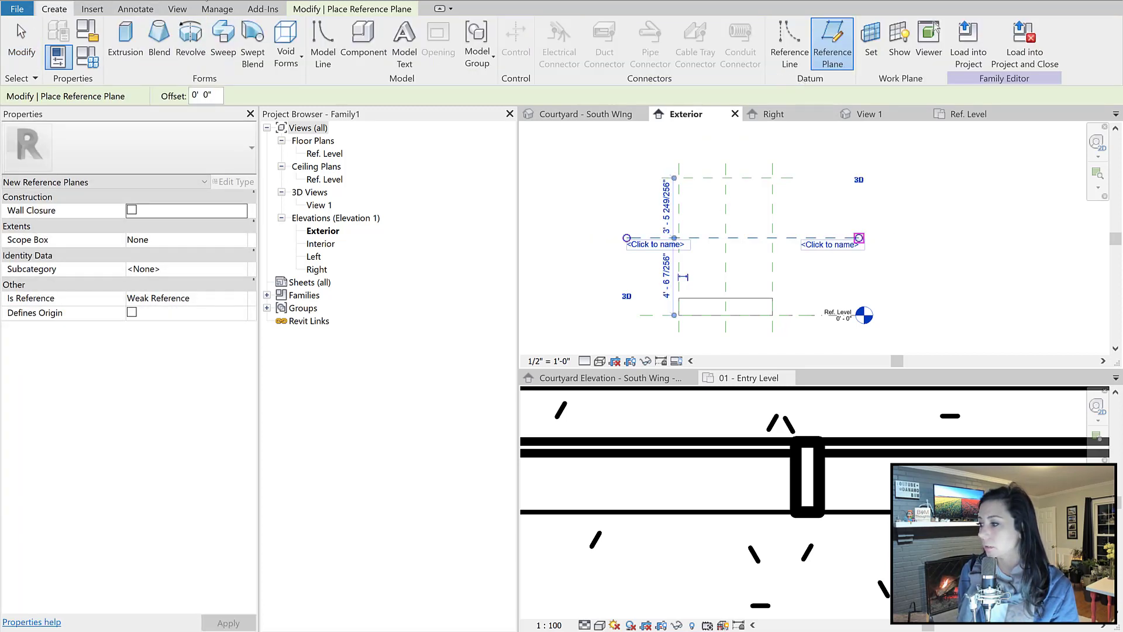
key(d)
key(i)
click(655, 237)
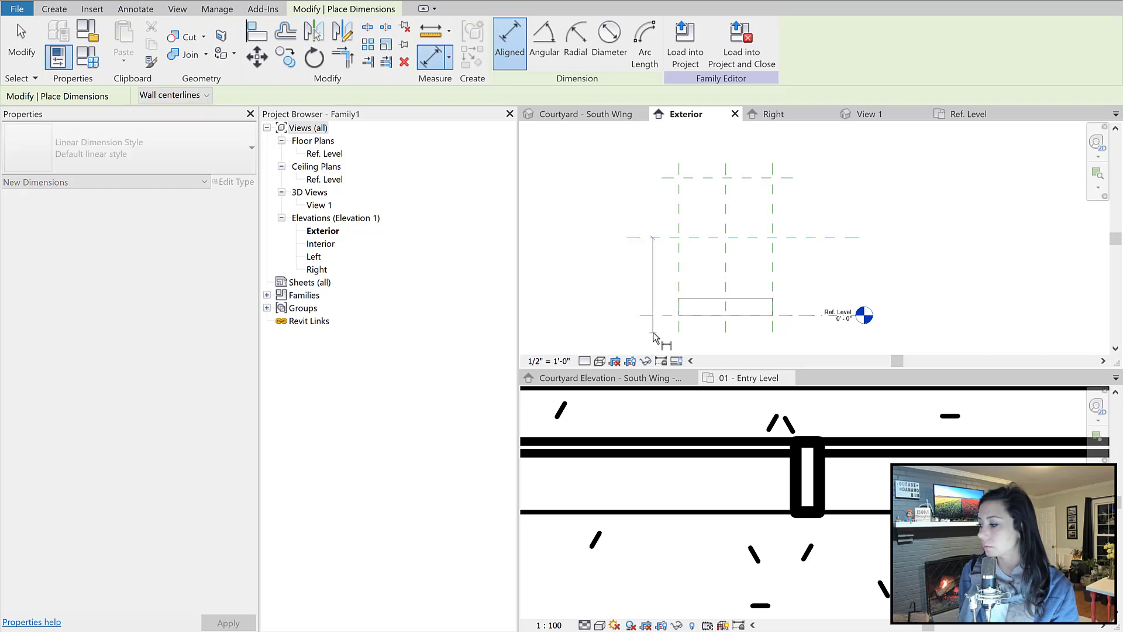
click(657, 315)
click(638, 275)
key(Escape)
key(Escape)
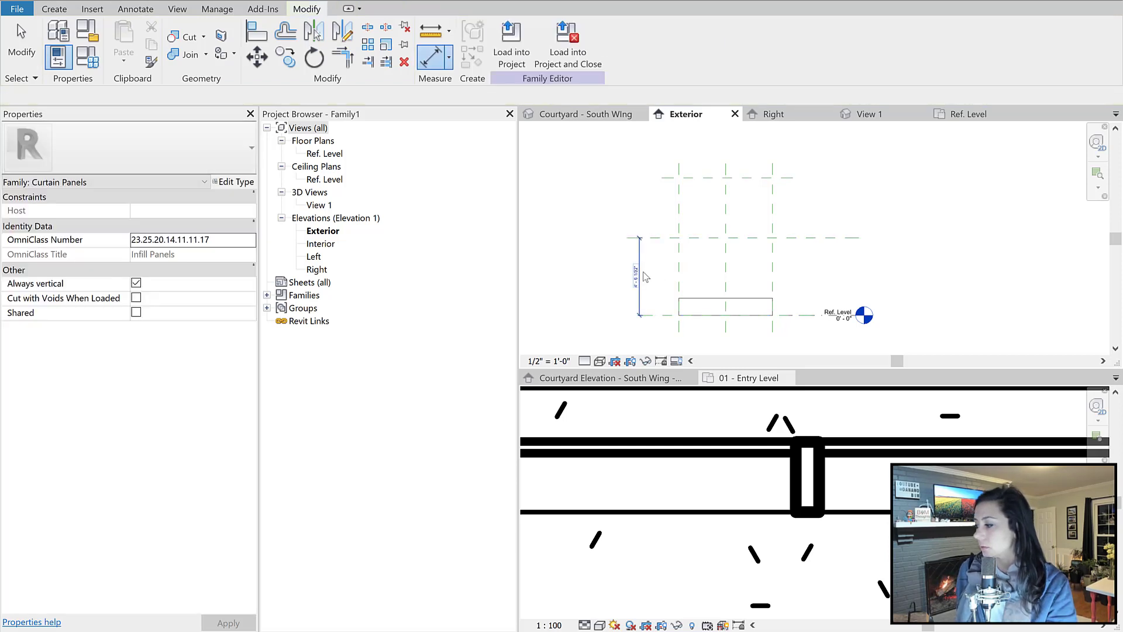
Label the dimension above the Ref. Level with a new type family parameter named Height_Bottom Panel
click(689, 56)
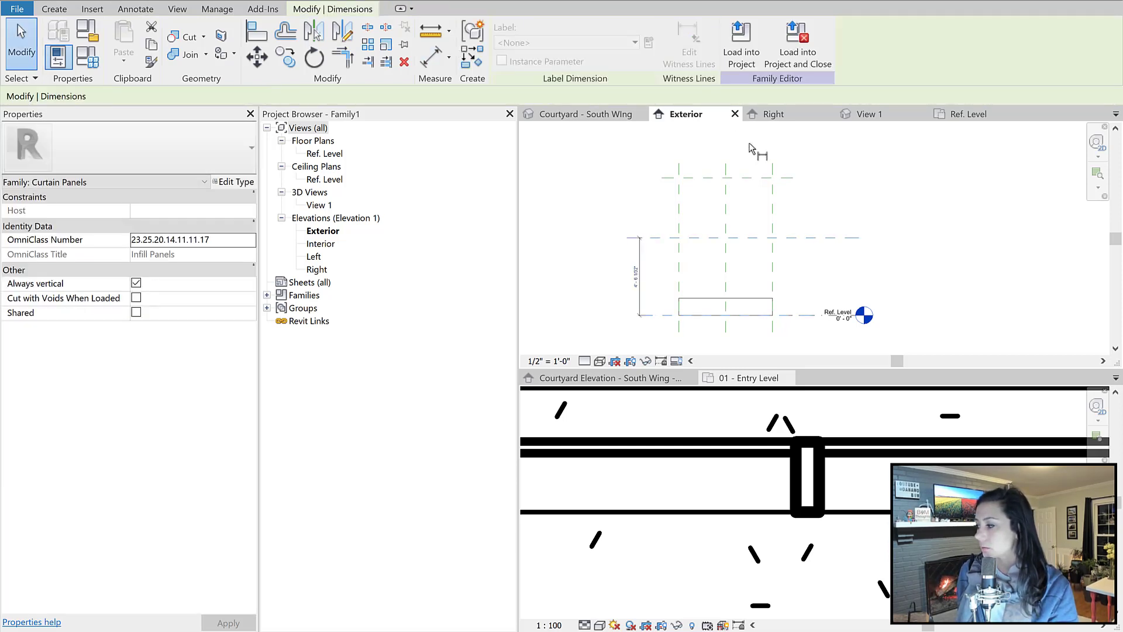
click(610, 205)
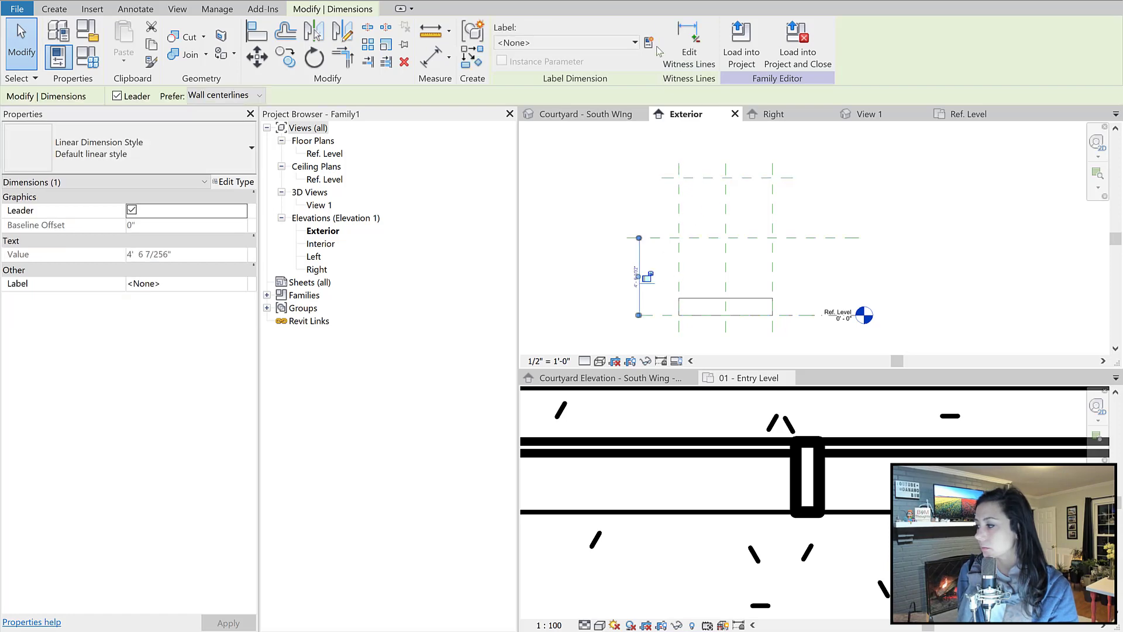
click(649, 44)
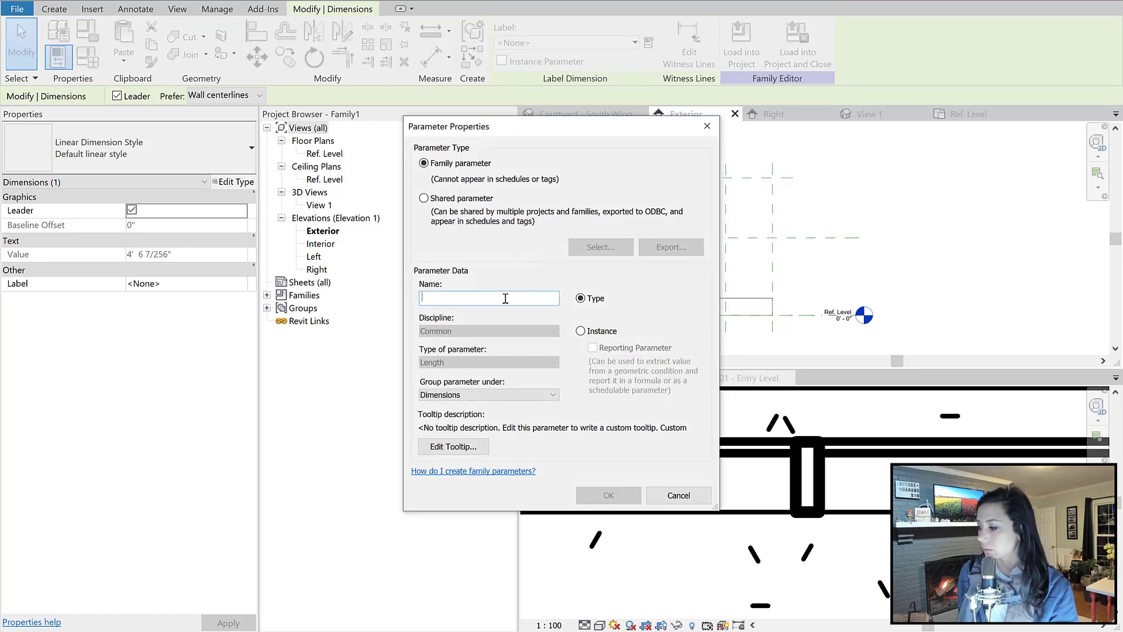
text(Bottom Panel)
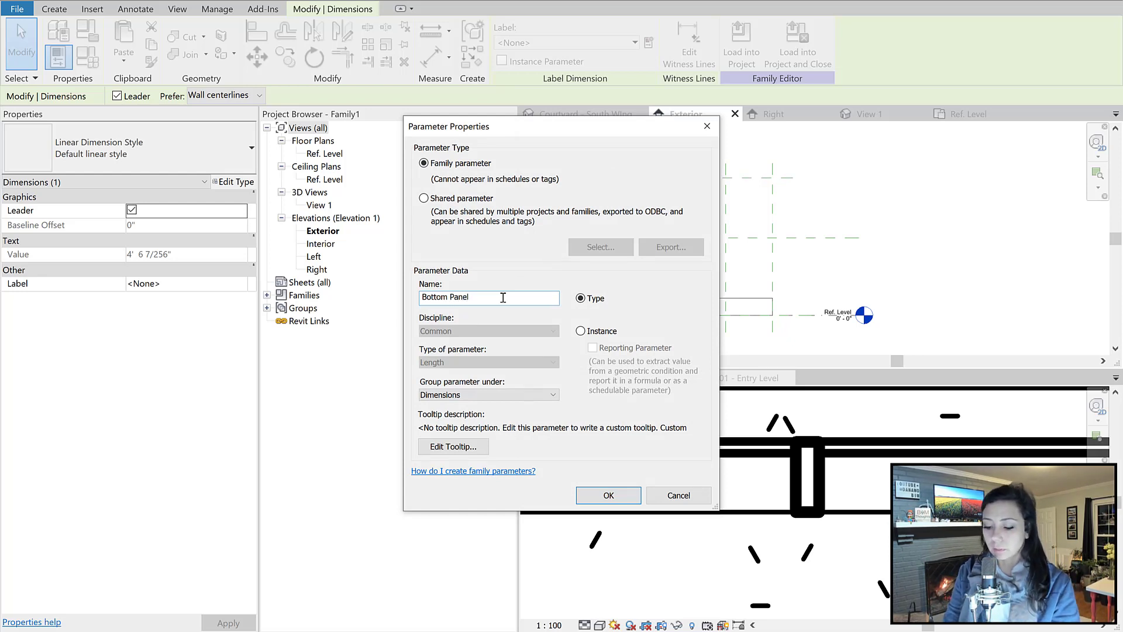
text(Height_)
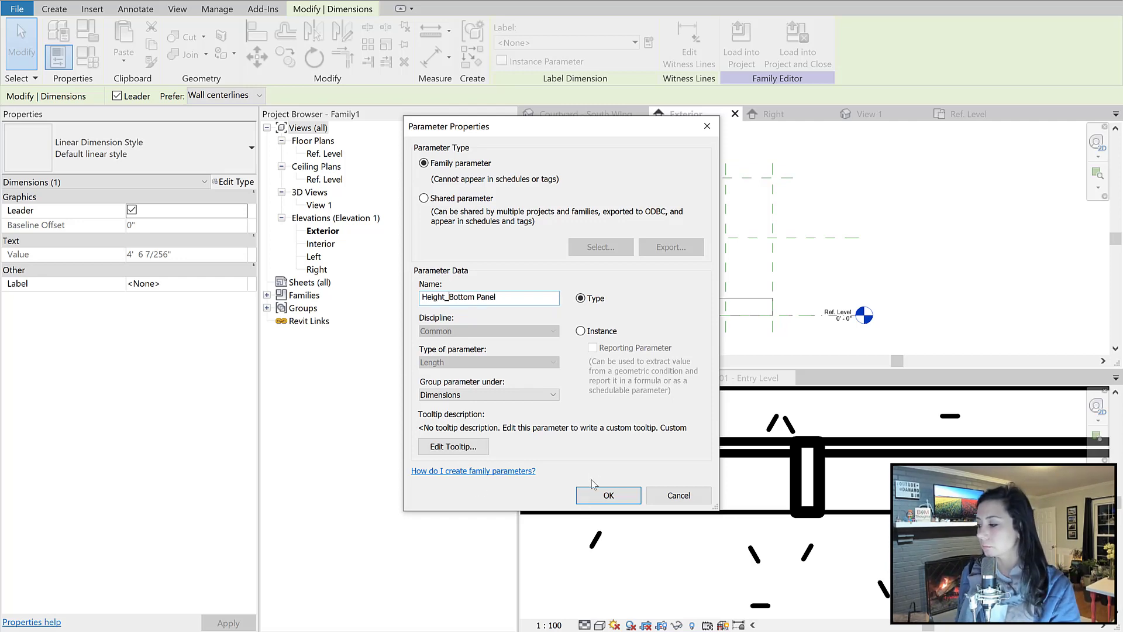
click(605, 496)
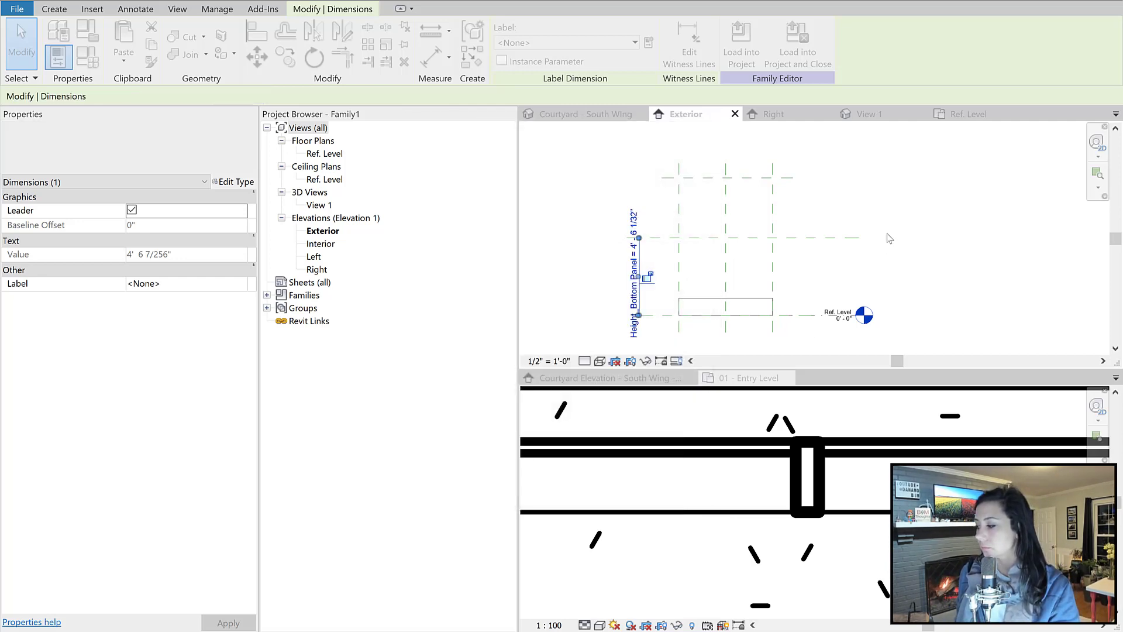
click(866, 240)
Align the extrusion's top edge to the panel's uppermost horizontal reference plane and lock the alignment
click(724, 301)
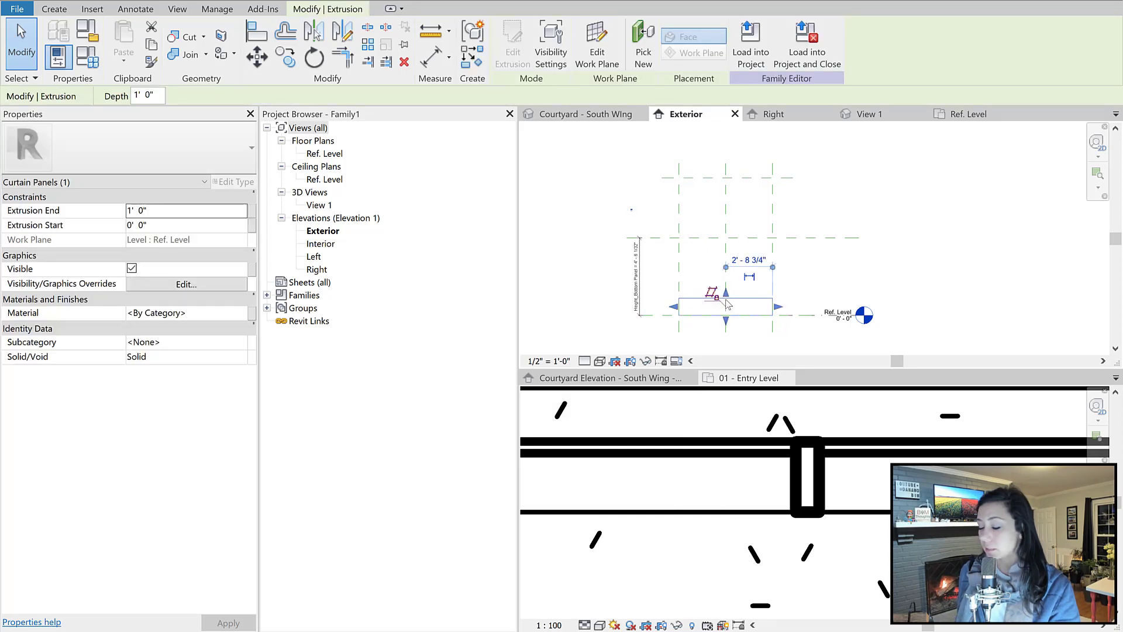
key(a)
key(l)
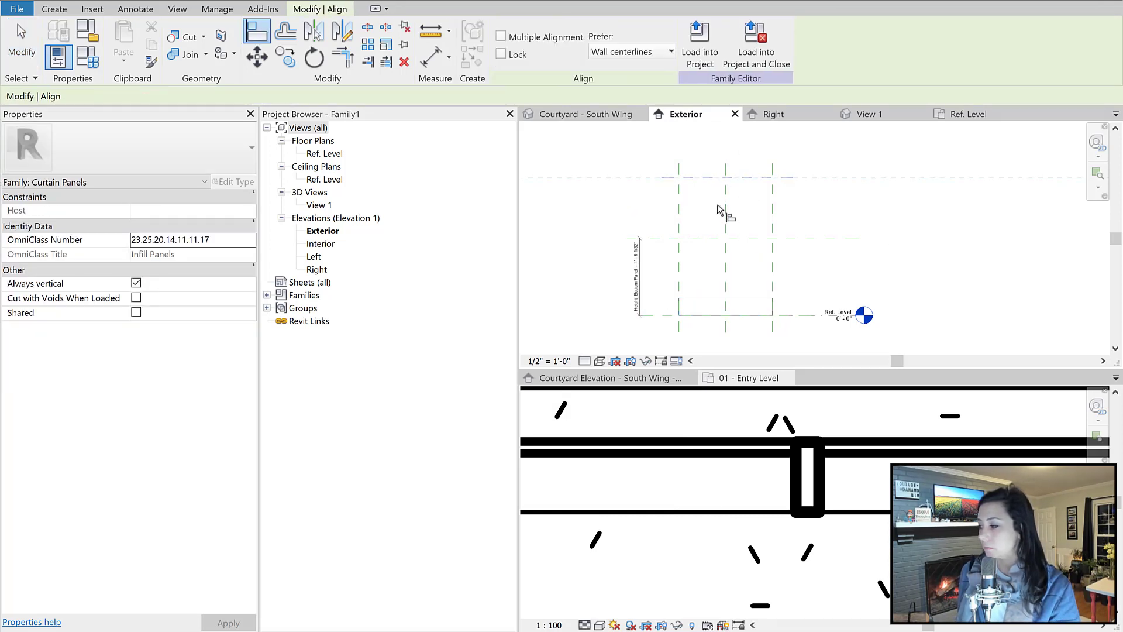
click(716, 299)
click(735, 169)
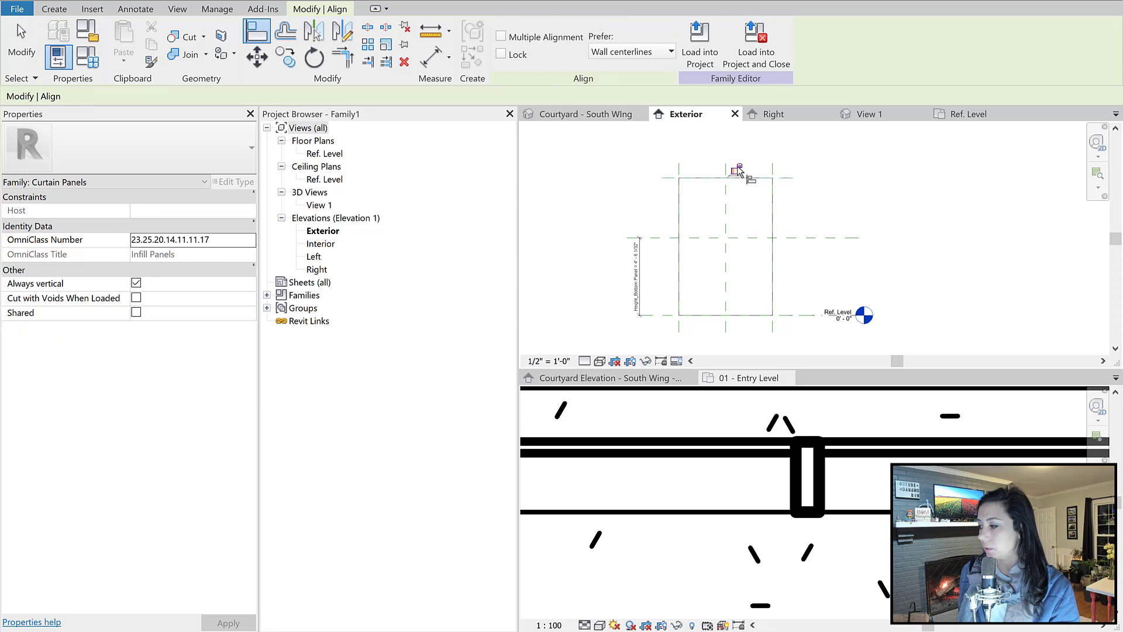
Align the extrusion's bottom edge to the middle horizontal reference plane and lock the alignment
click(817, 237)
click(709, 315)
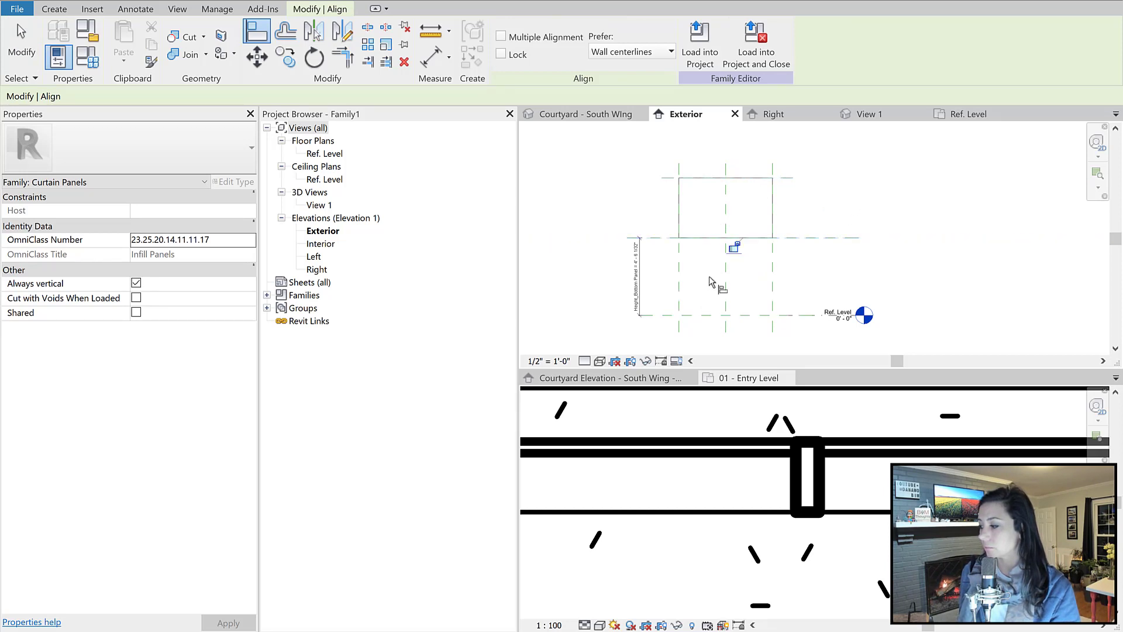
click(733, 249)
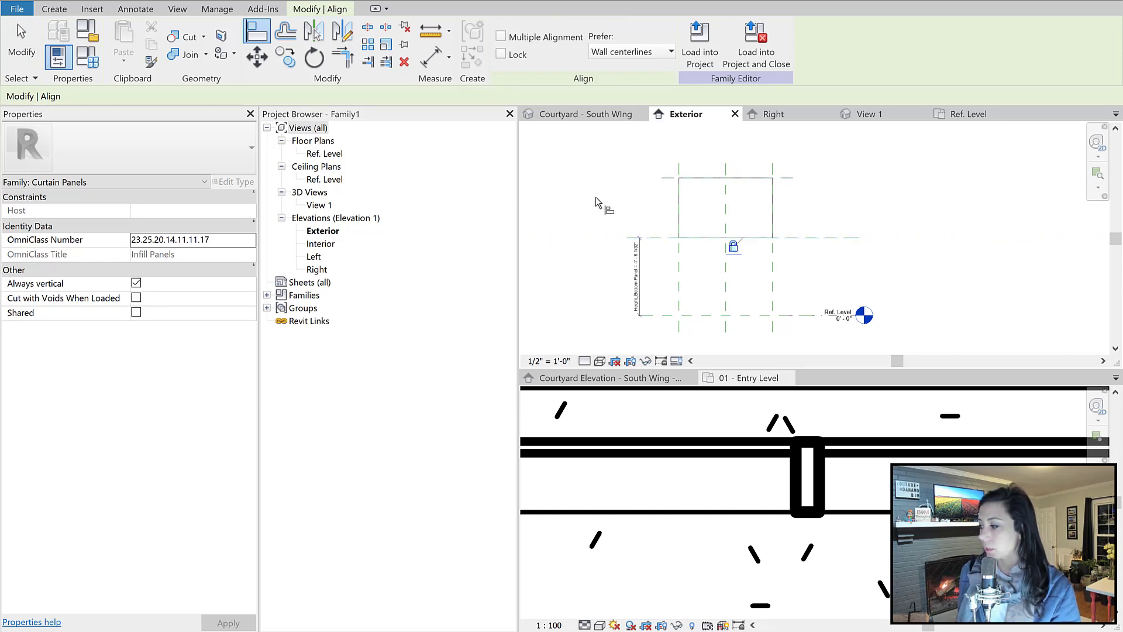
middle_drag(614, 199, 602, 190)
key(Escape)
Set the Height_Bottom Panel dimension to 4' 0"
click(627, 262)
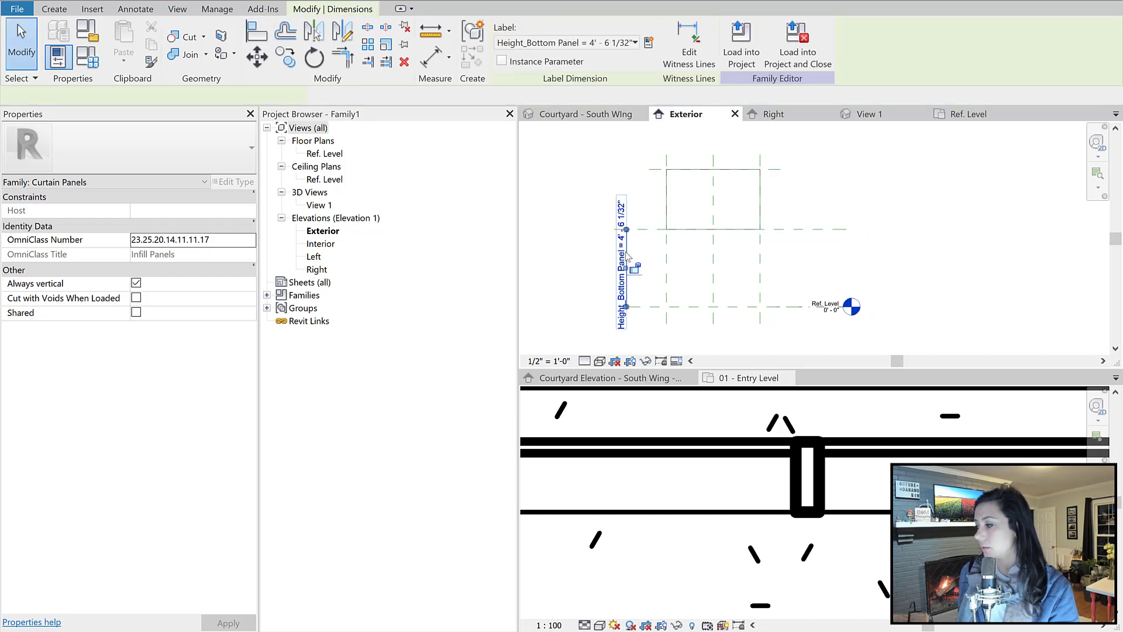
click(622, 250)
text(4)
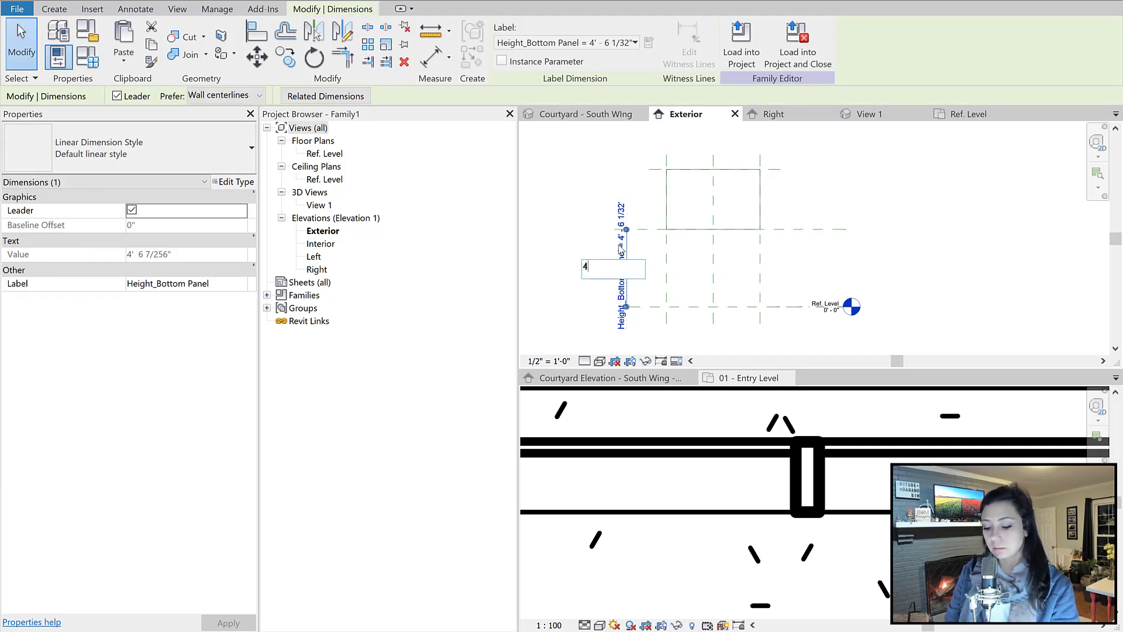
key(Return)
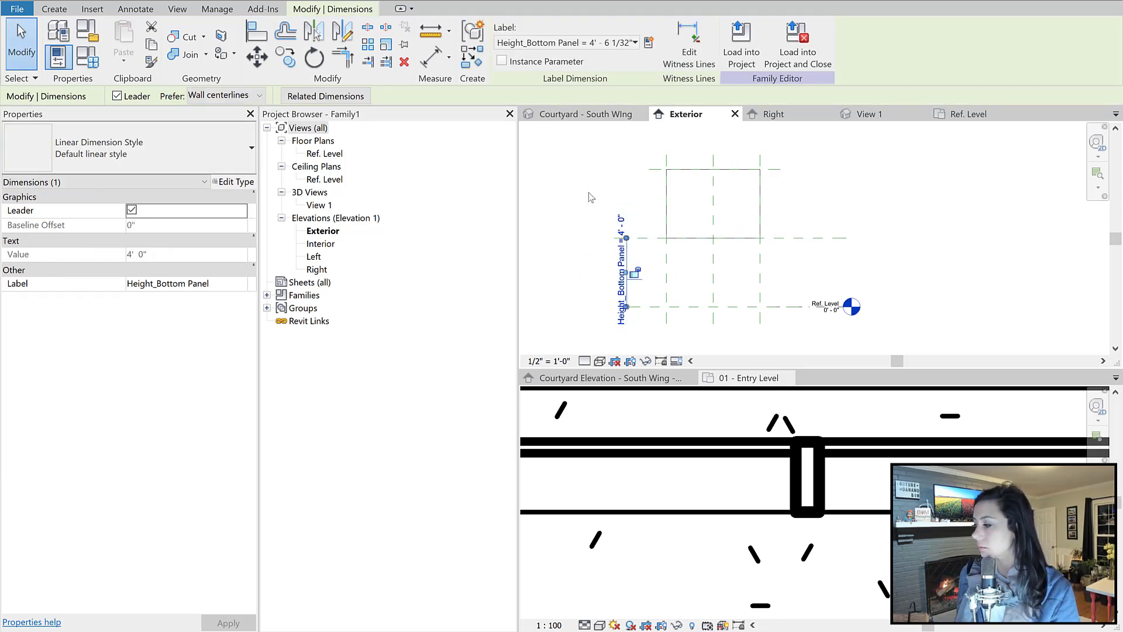
click(780, 248)
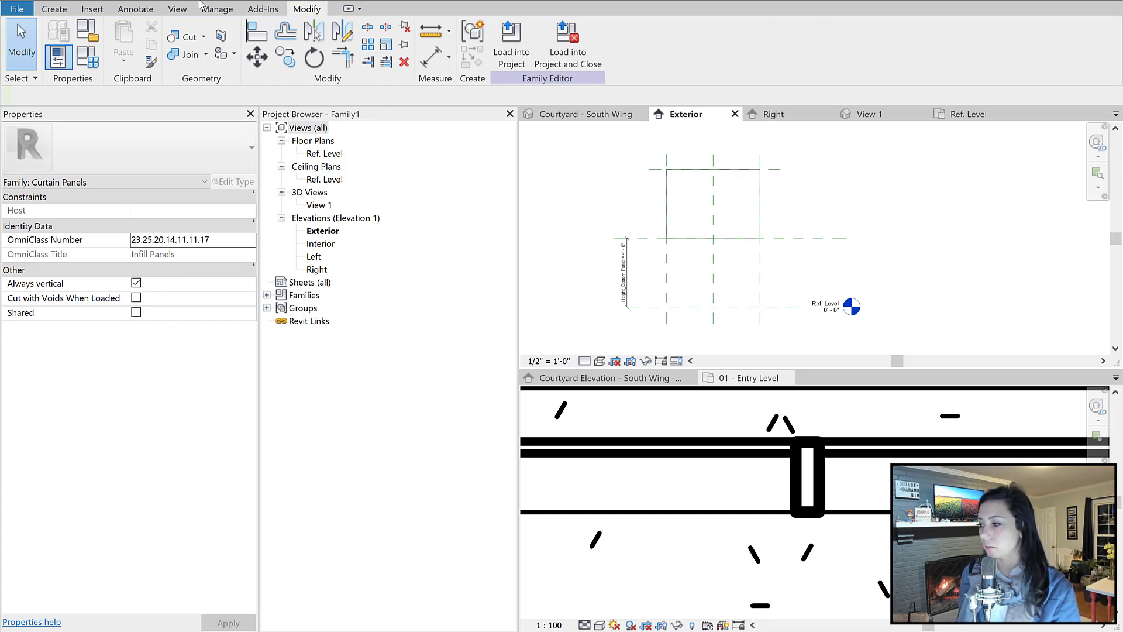
Add an aligned dimension between the middle and uppermost horizontal reference planes, beside the extruded panel
key(d)
key(i)
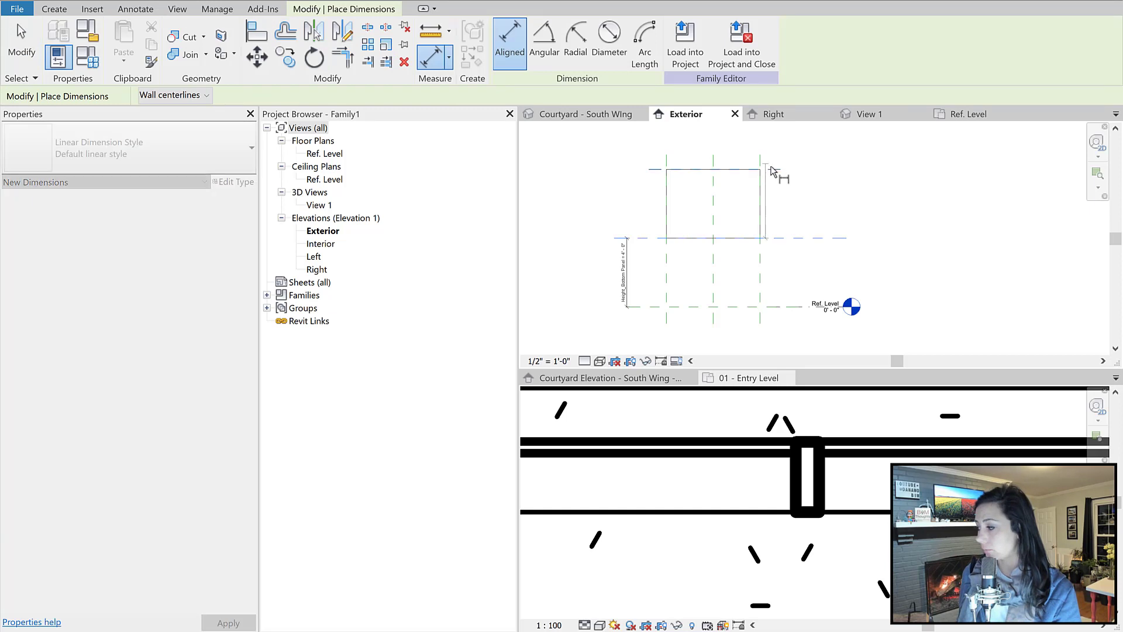
click(793, 188)
key(Escape)
key(Escape)
scroll(790, 196, up, 3)
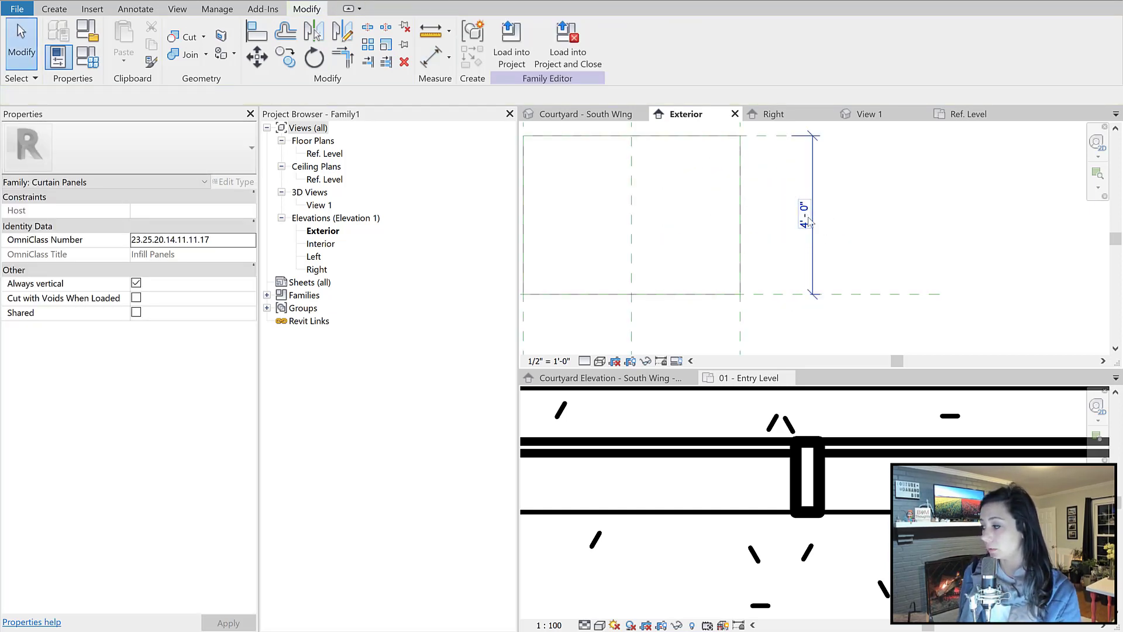
Label the upper height dimension with a new instance reporting parameter named Height_Glazing
click(810, 181)
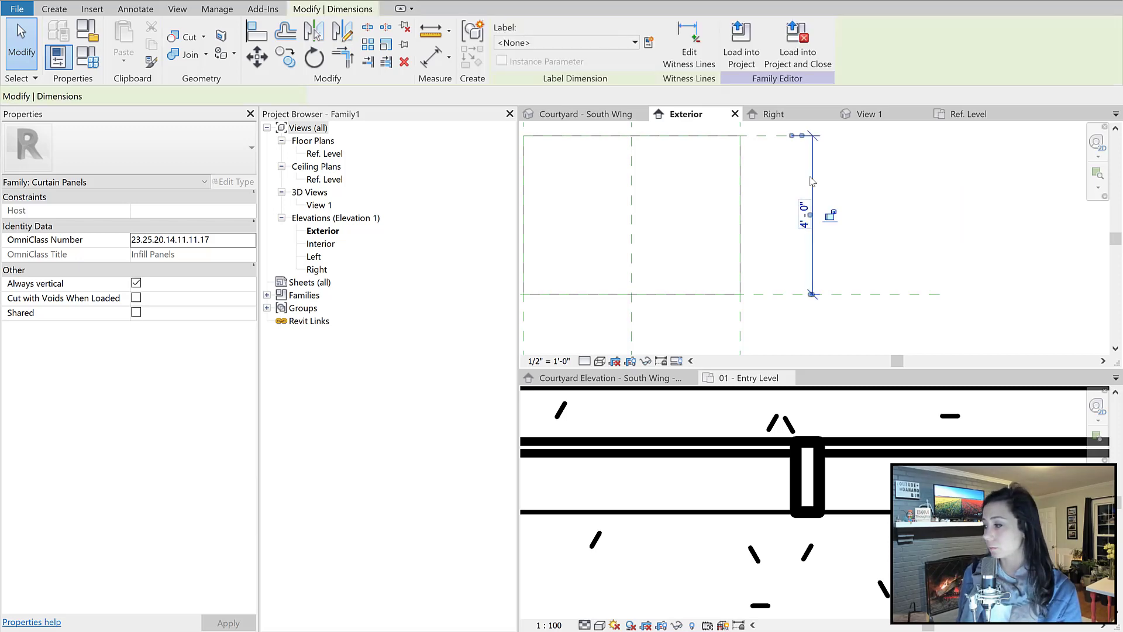
click(648, 42)
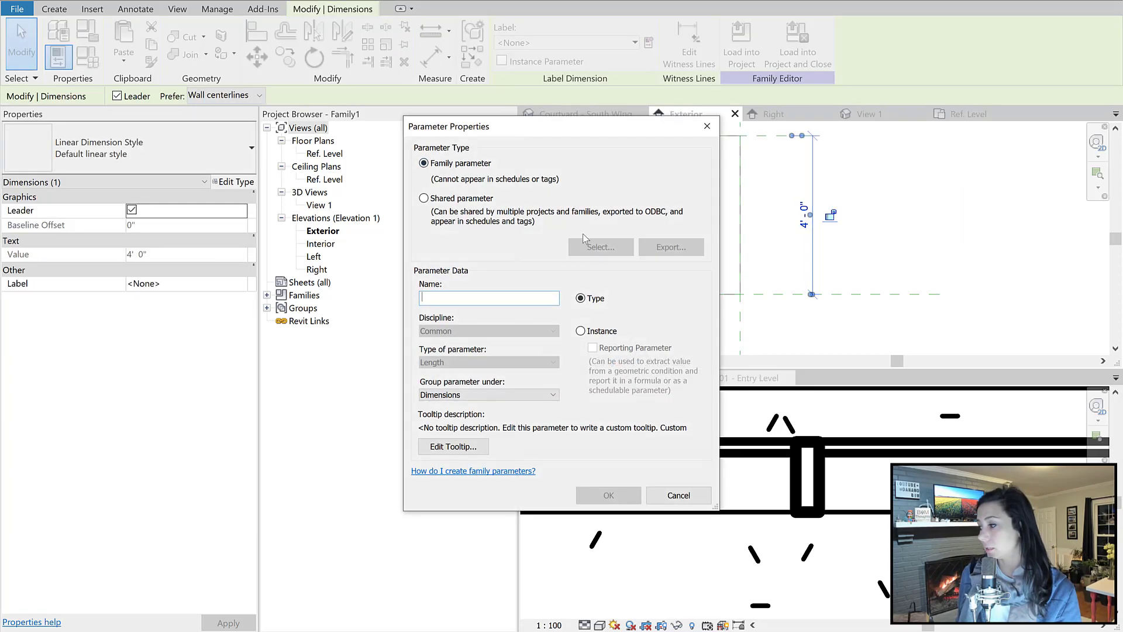
click(601, 332)
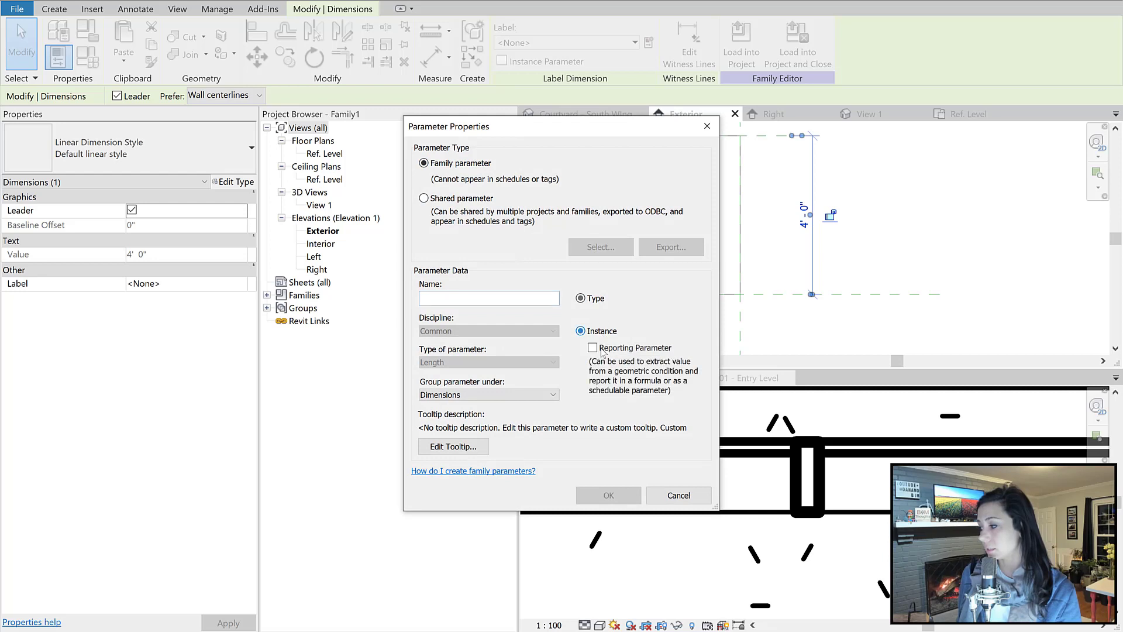
click(614, 379)
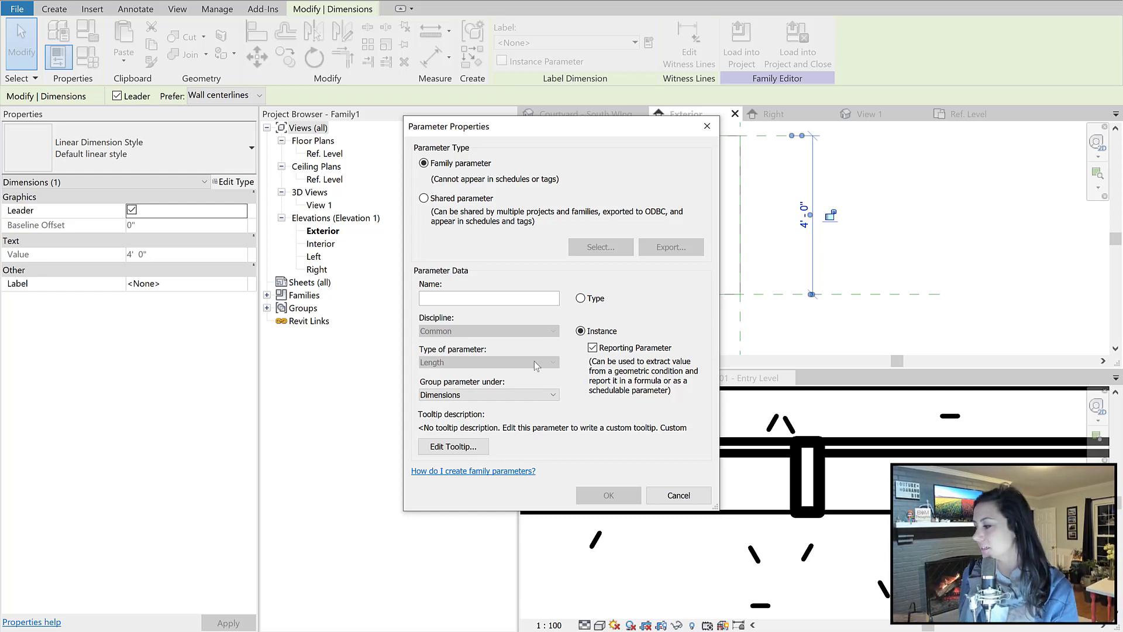
click(478, 297)
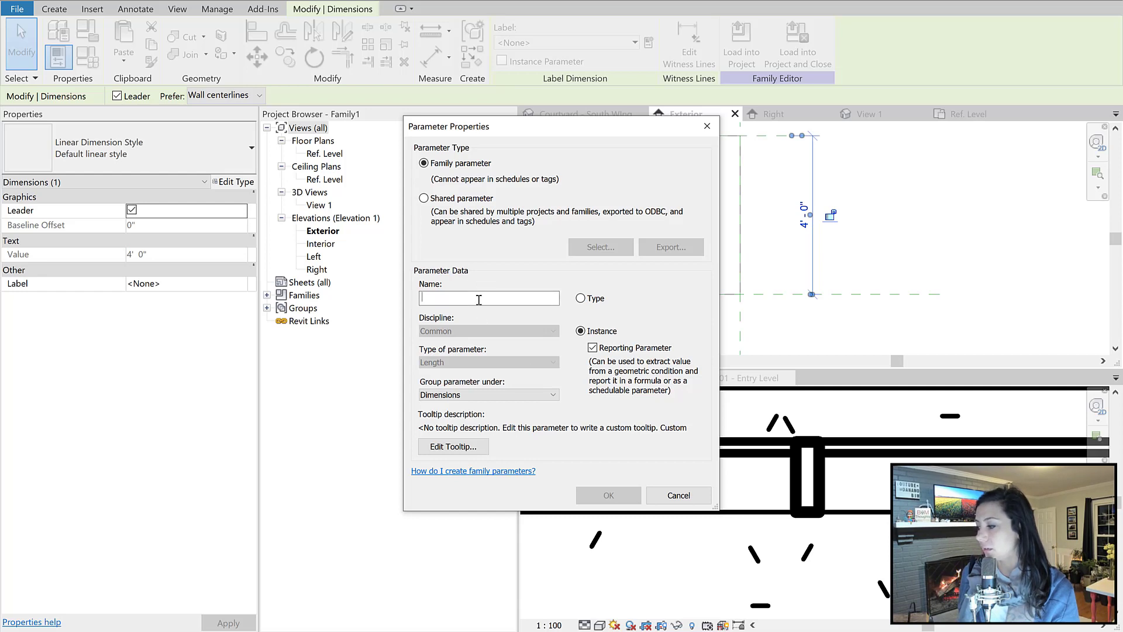
text(Height_)
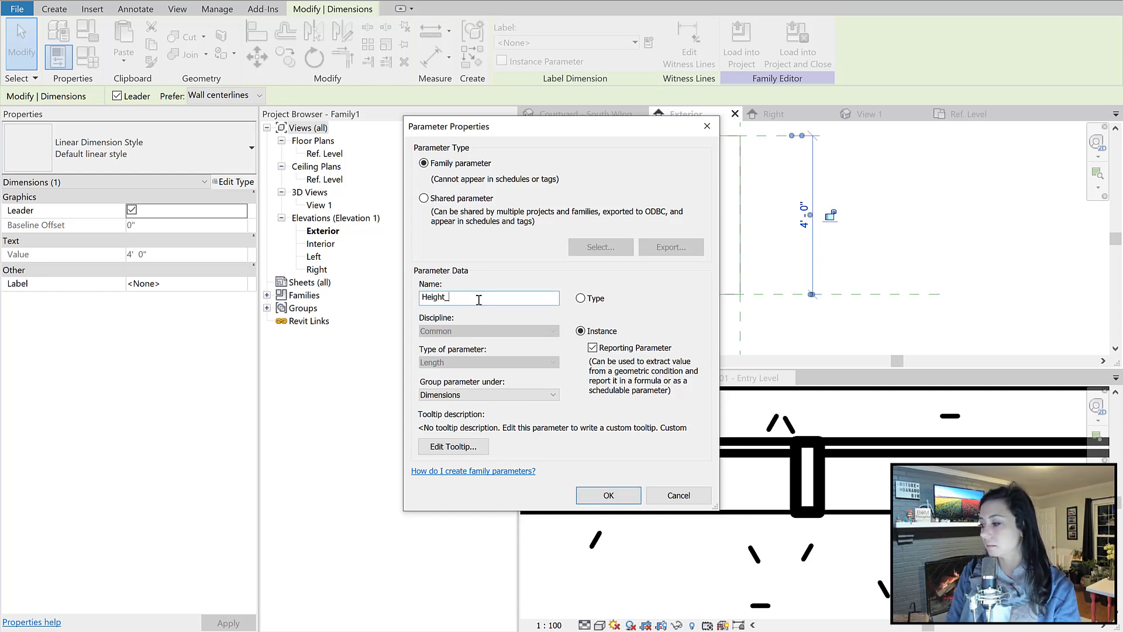
text(Glazi)
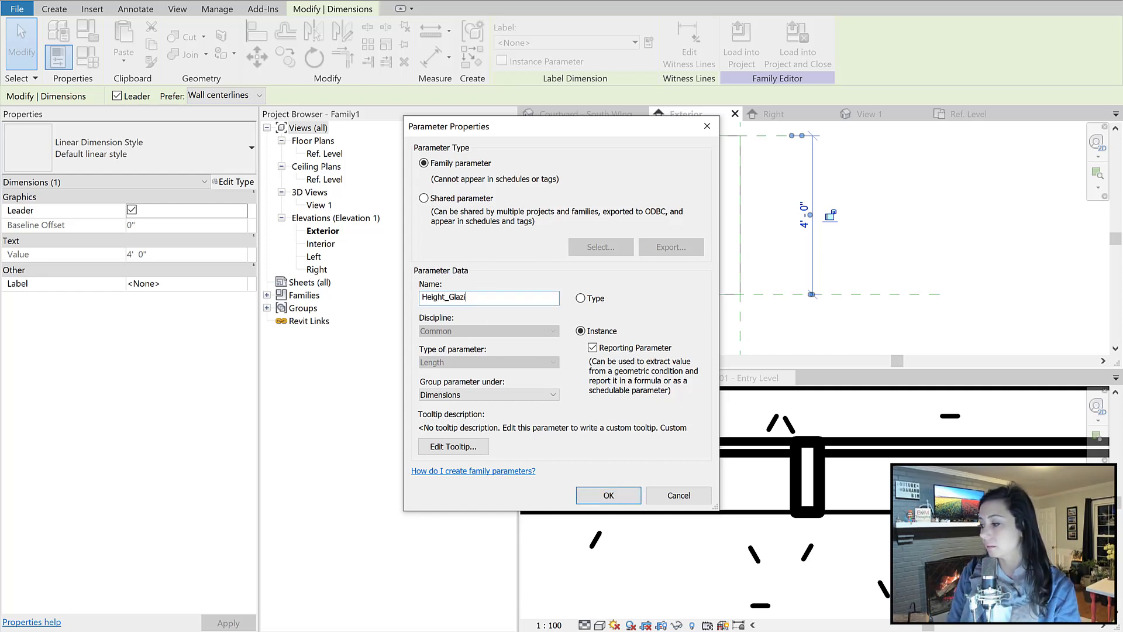
text(ng H)
key(Return)
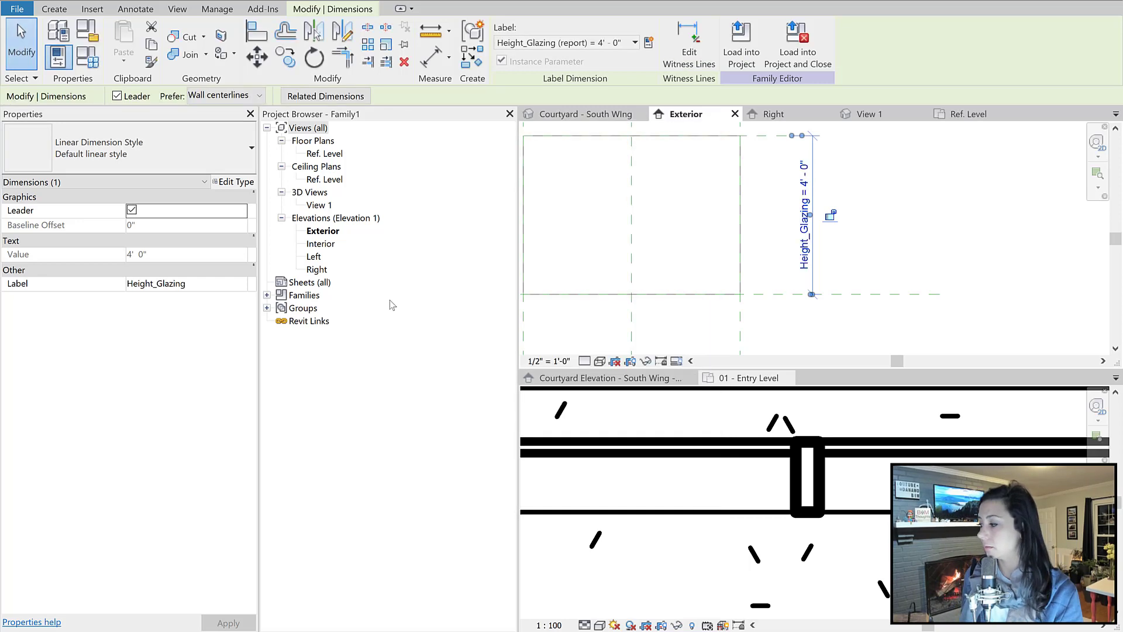
key(Escape)
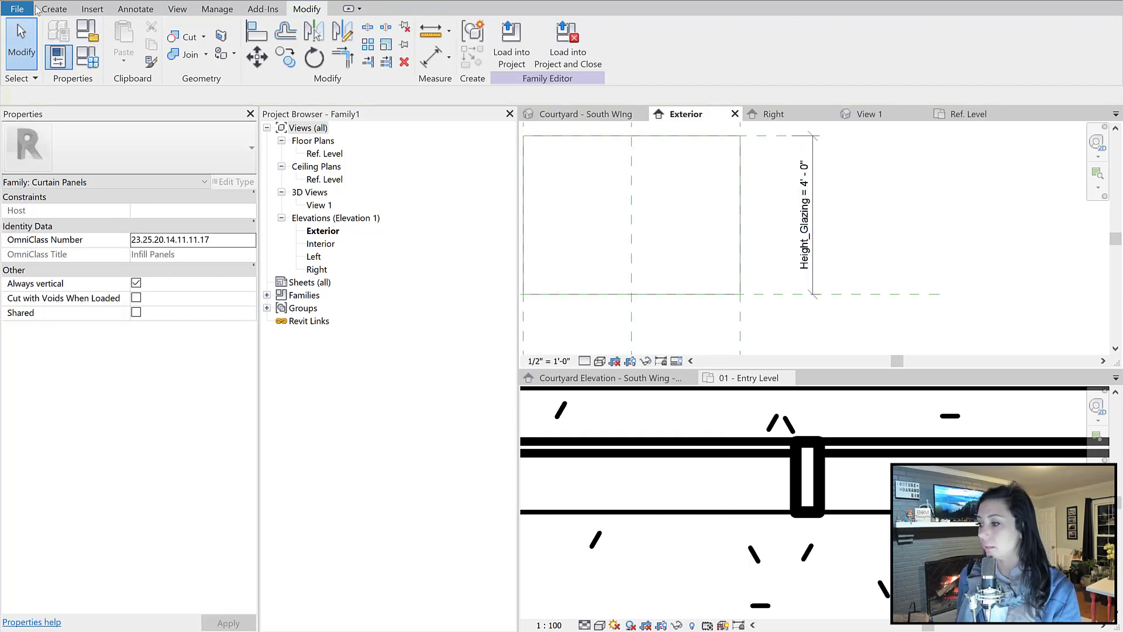
Set the Height_Bottom Panel parameter to 3' 0" in the family types and apply it
click(87, 56)
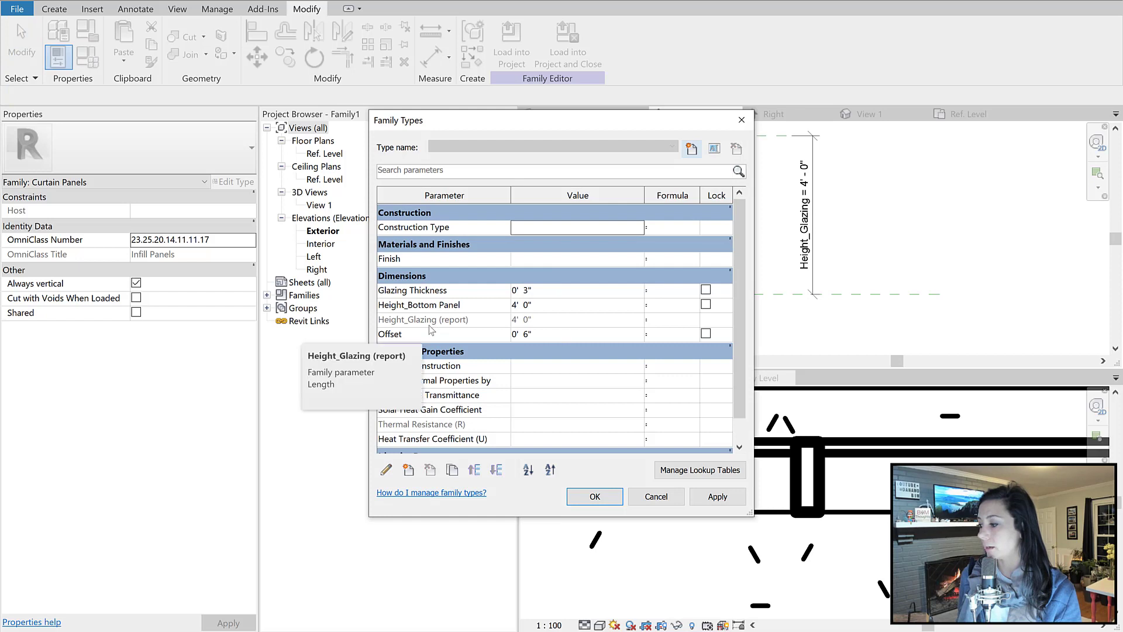
click(437, 323)
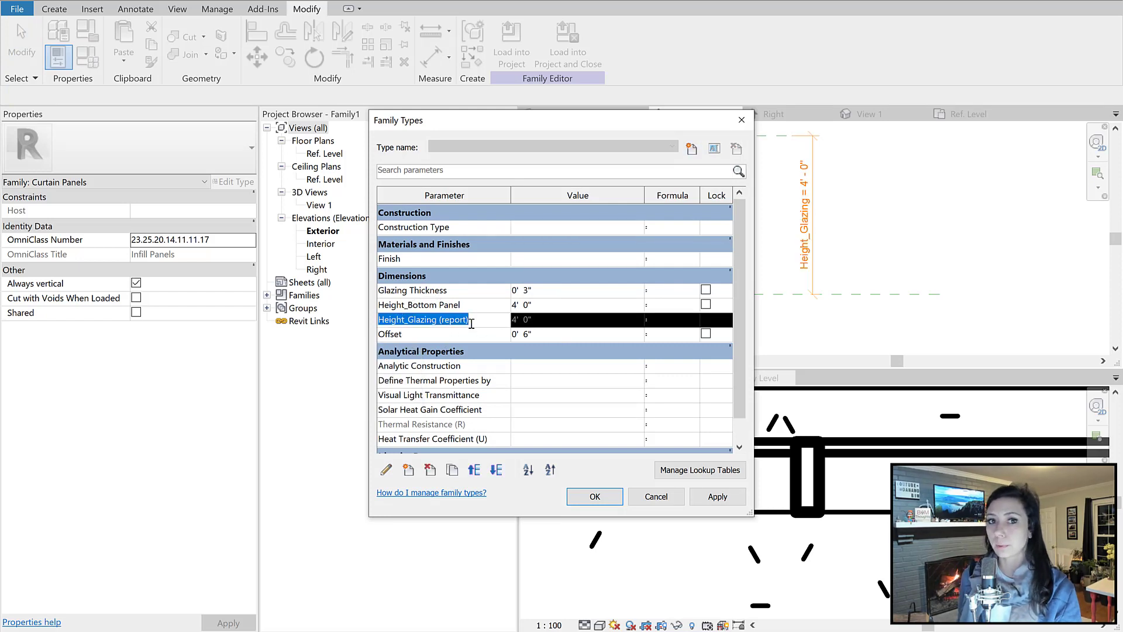
click(549, 306)
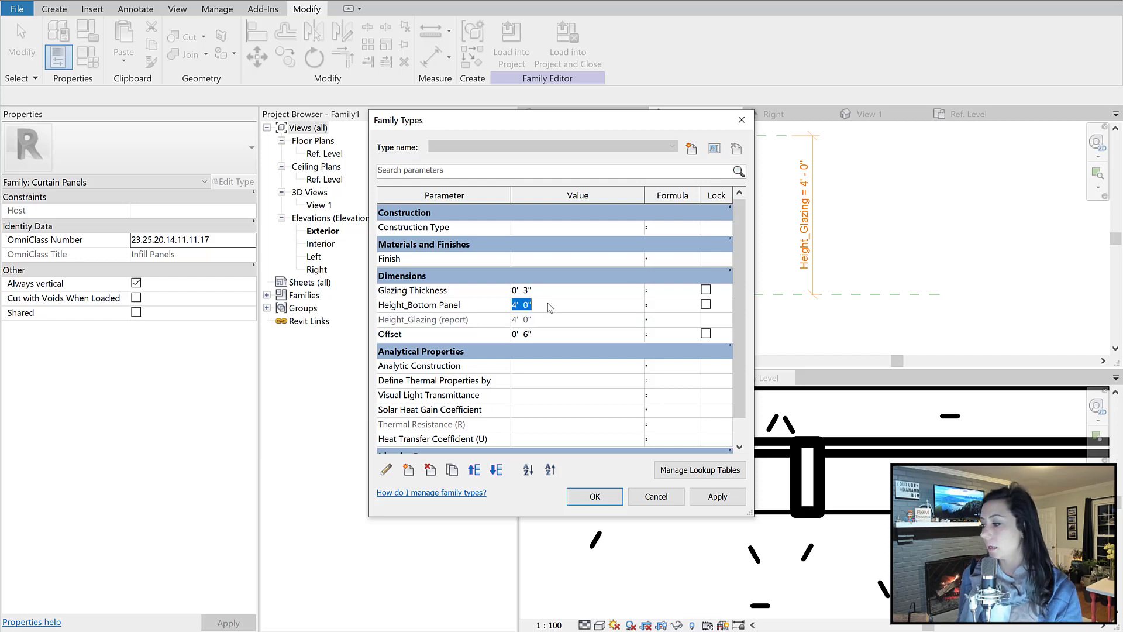
text(3)
key(Tab)
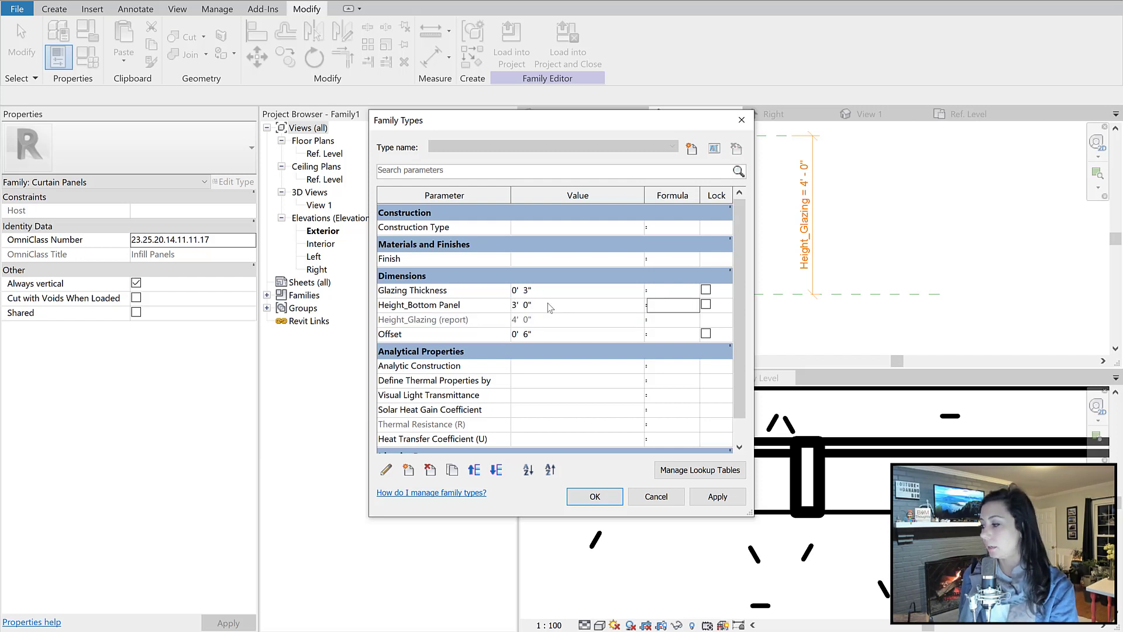
click(553, 291)
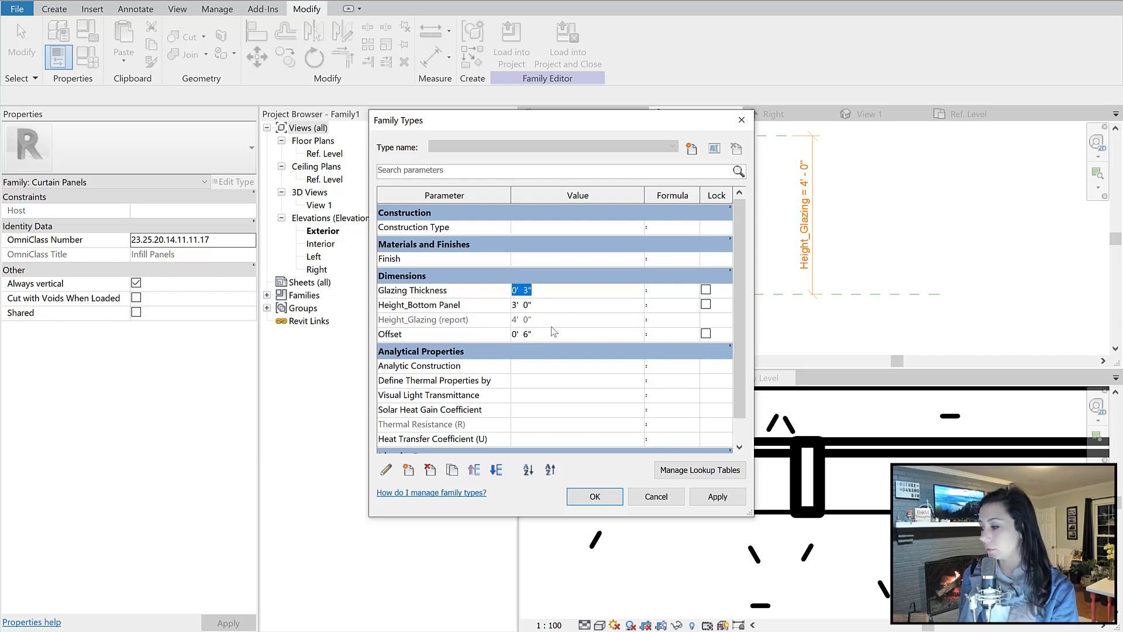
click(585, 496)
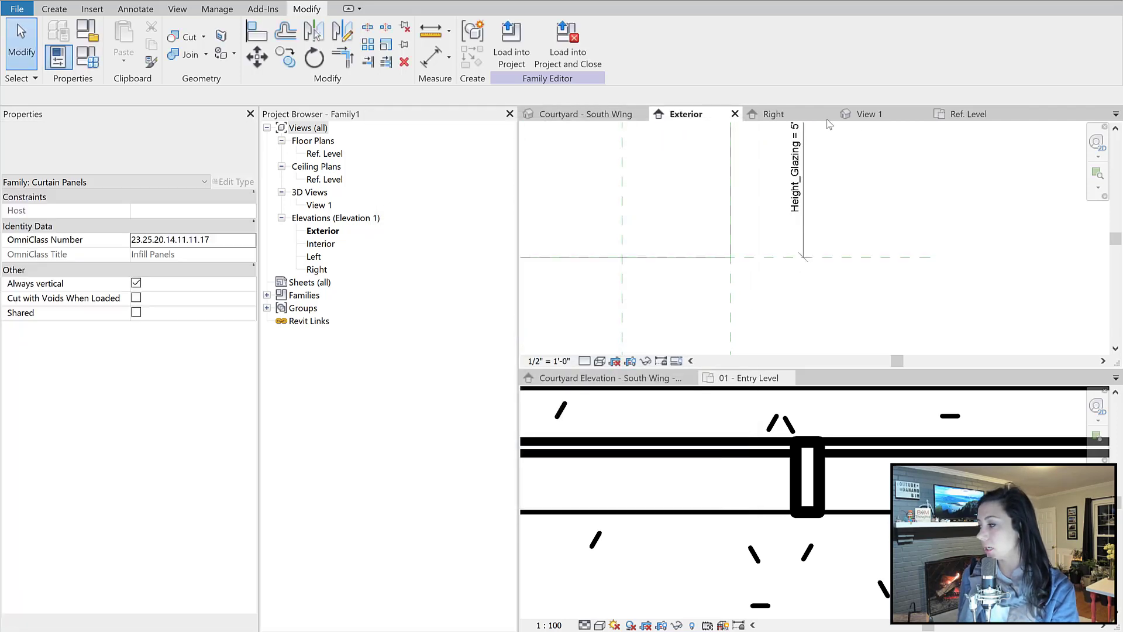
scroll(848, 280, down, 3)
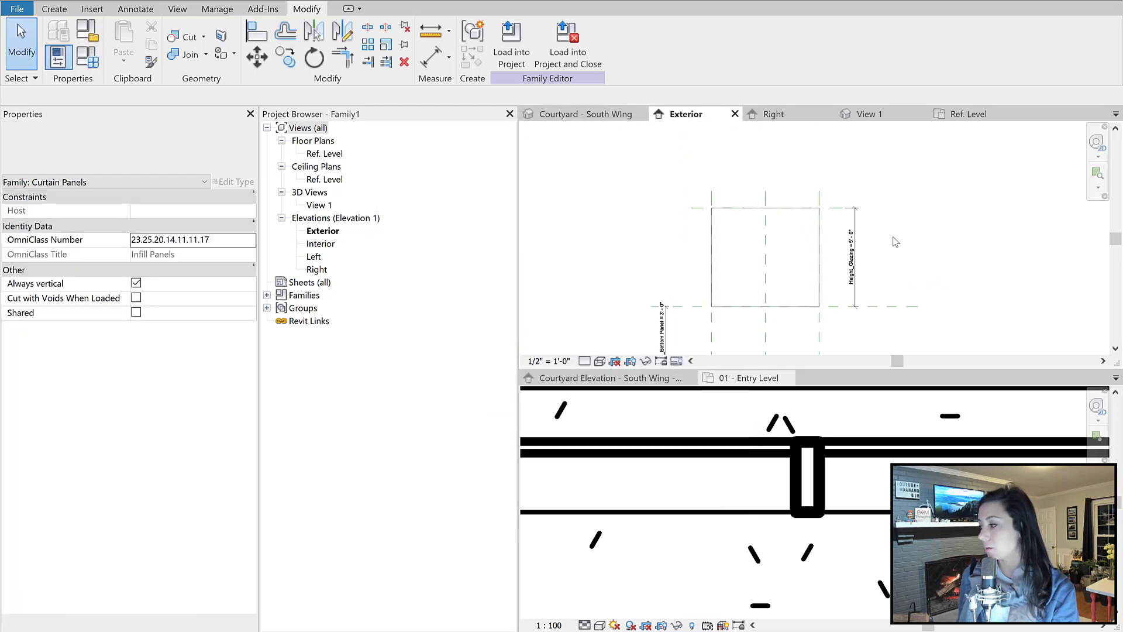
middle_drag(898, 256, 859, 221)
scroll(859, 221, up, 1)
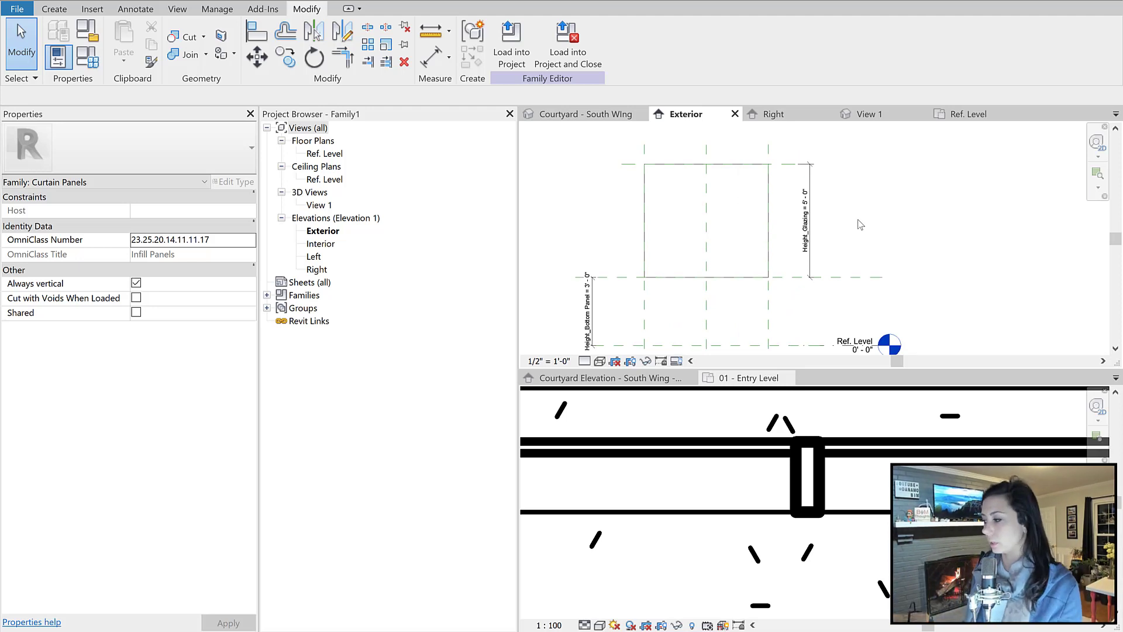
right_click(858, 220)
click(883, 184)
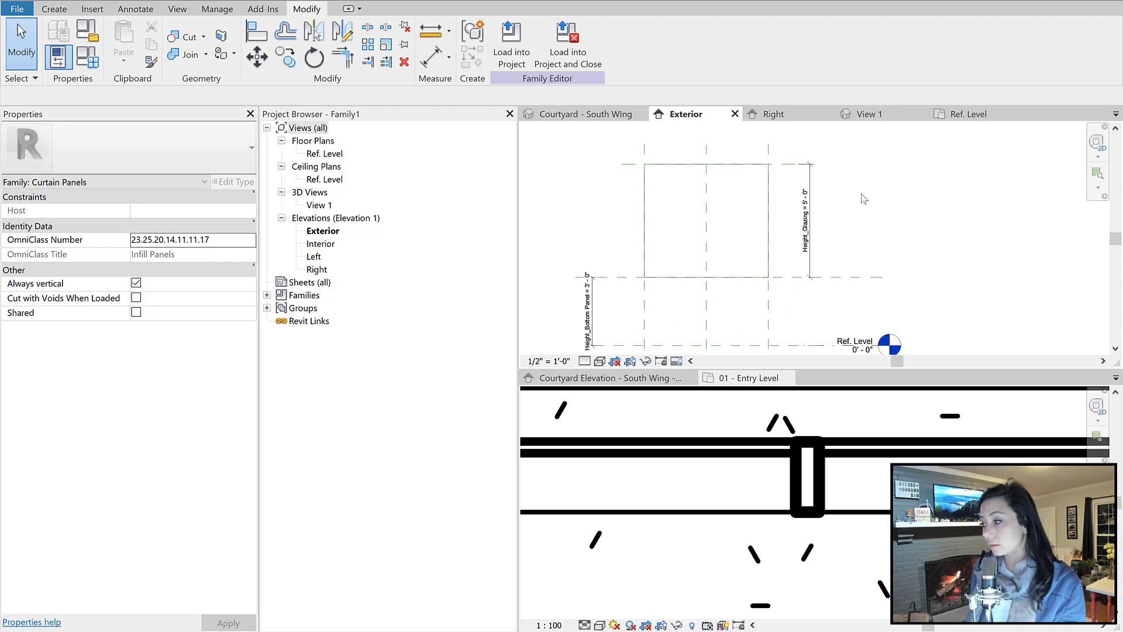
mouse_move(870, 203)
middle_down()
mouse_move(856, 146)
mouse_move(860, 183)
middle_up()
middle_drag(778, 266, 773, 252)
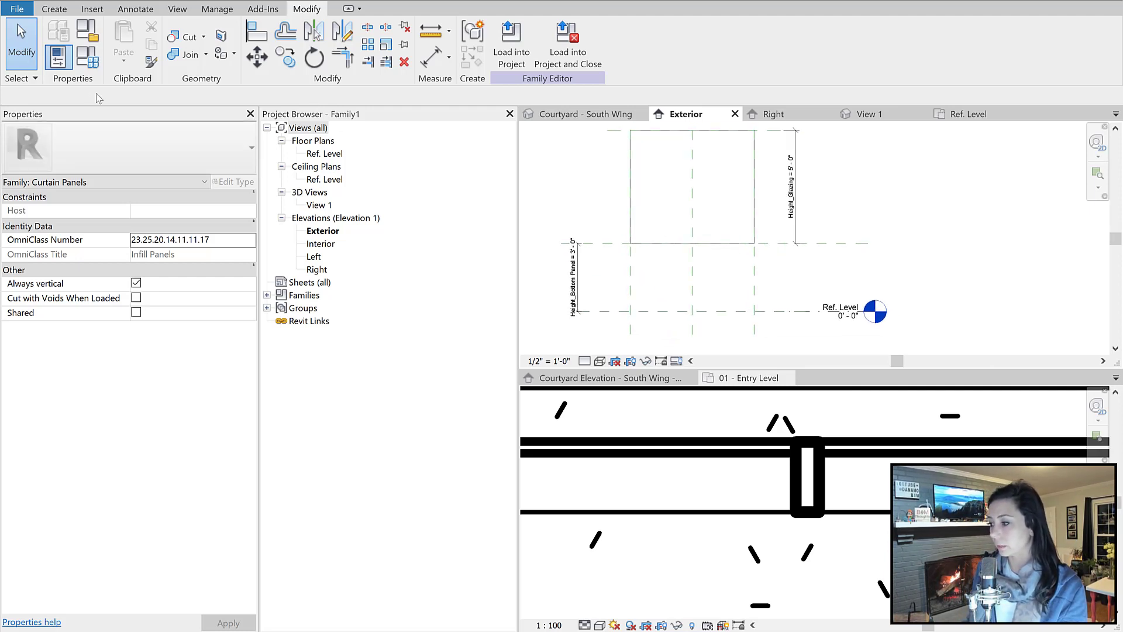
In the Ref. Level floor plan, draw two horizontal reference planes, about 8 9/16" above the glazing panel and 3" above the lowest horizontal plane
double_click(322, 154)
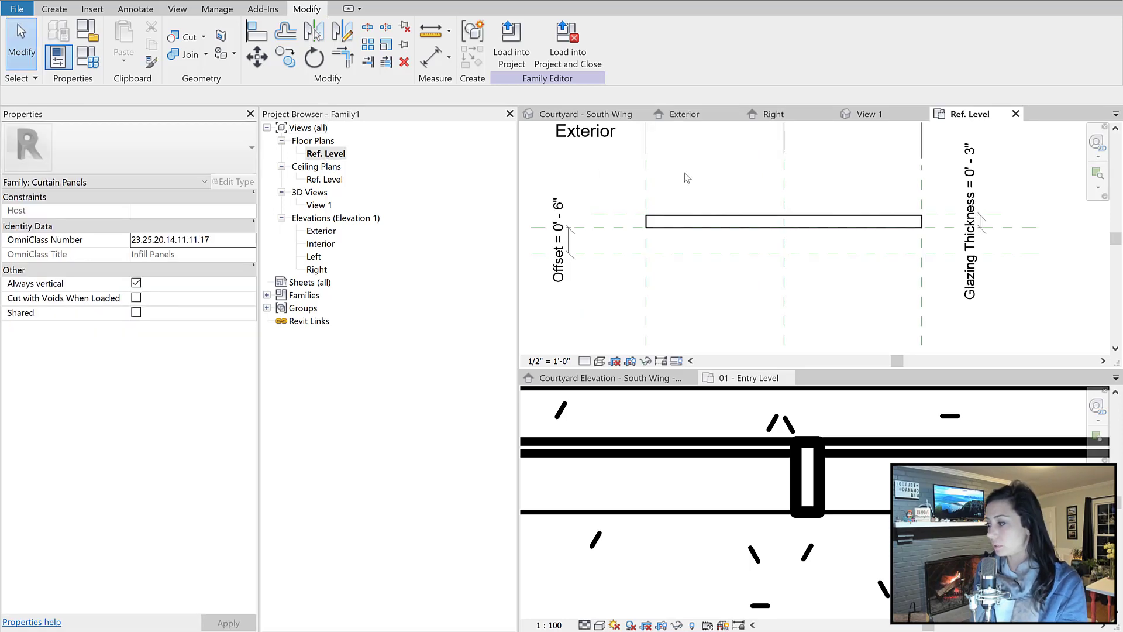
middle_drag(684, 173, 685, 202)
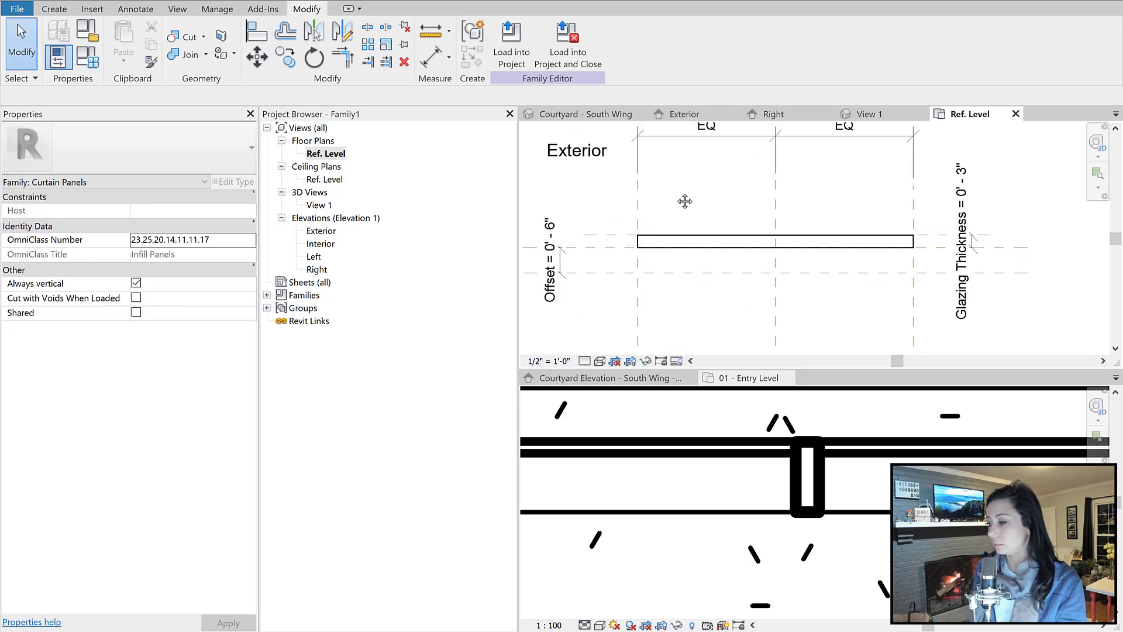
click(65, 10)
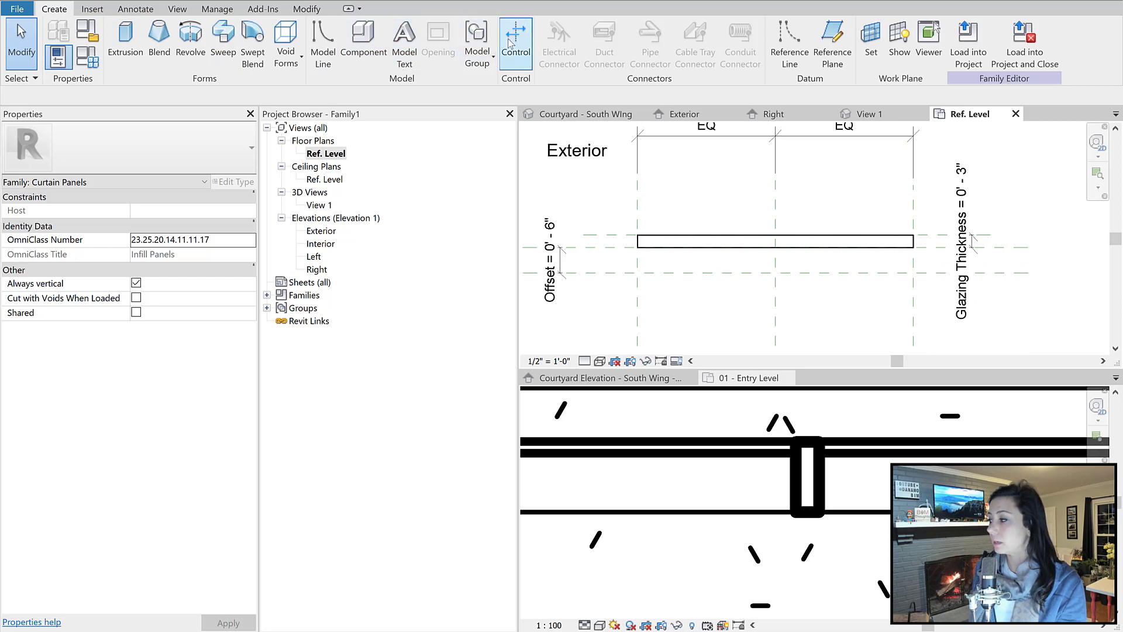
click(832, 38)
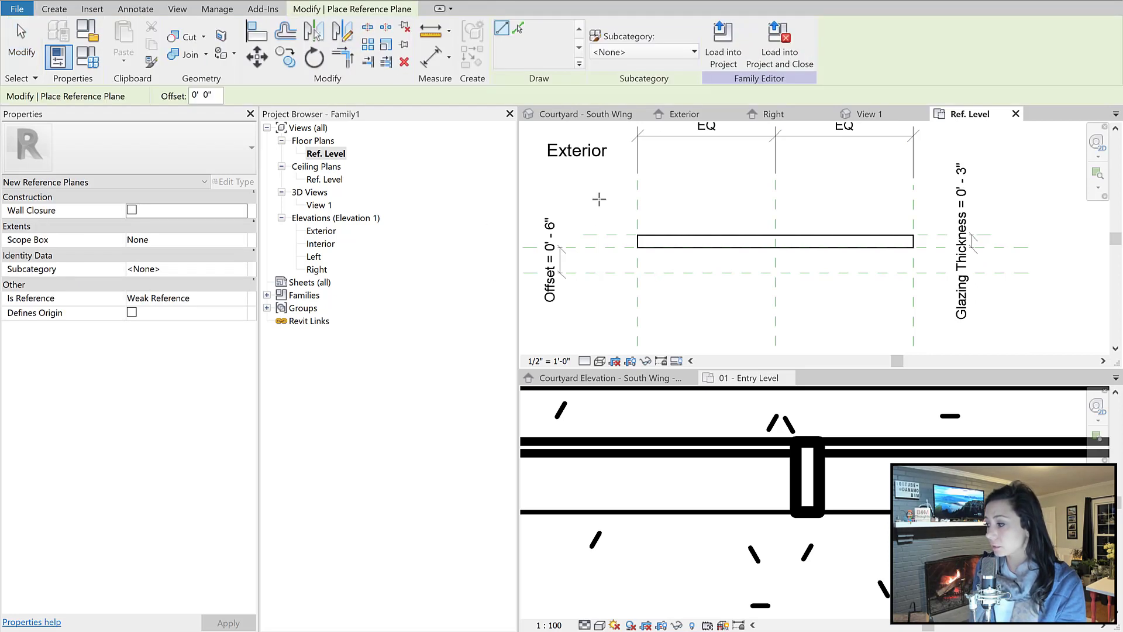
click(600, 199)
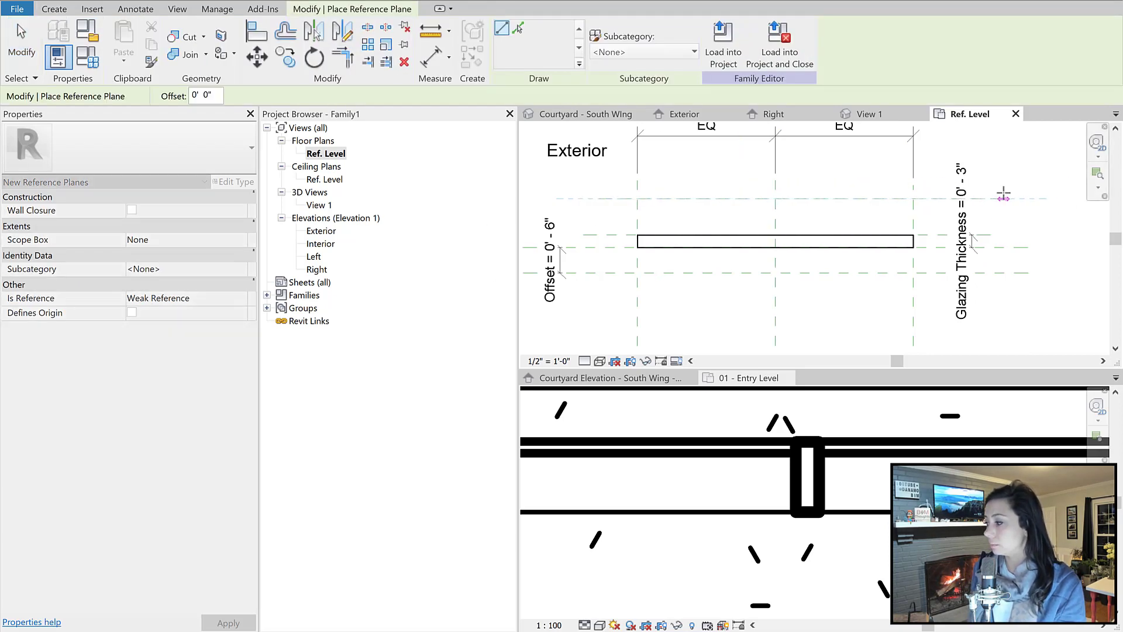
click(1028, 199)
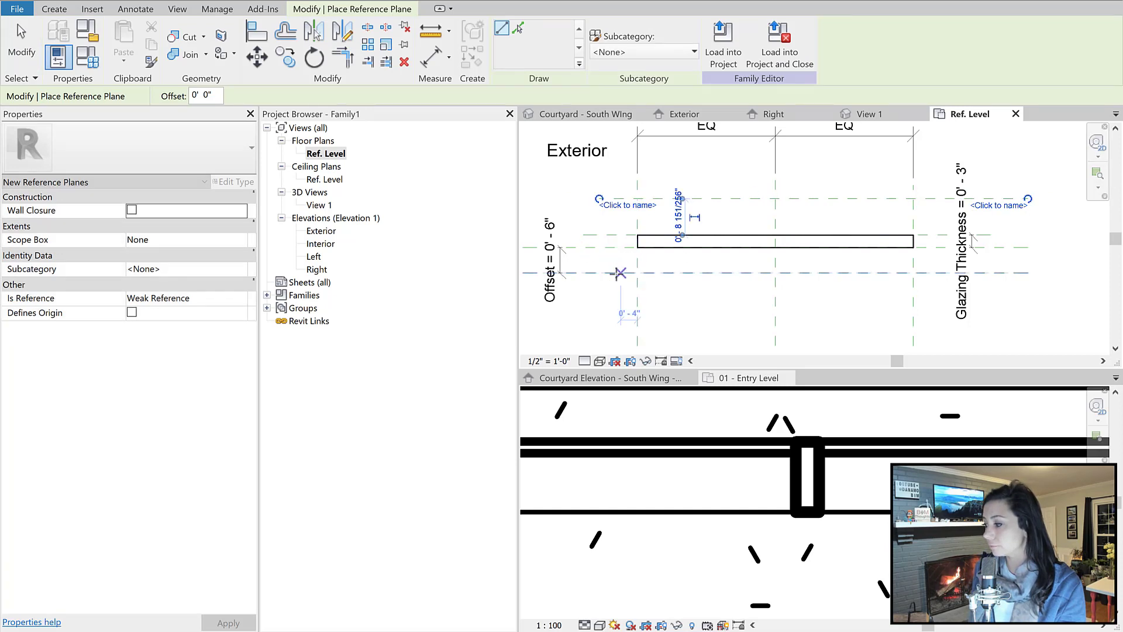
click(601, 259)
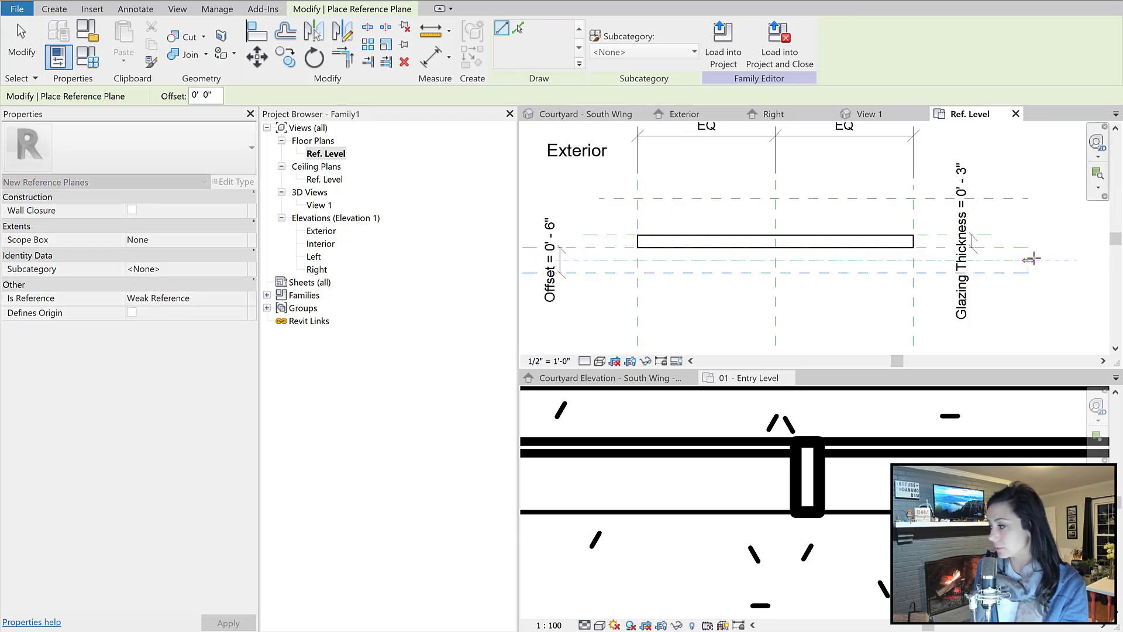
click(1035, 258)
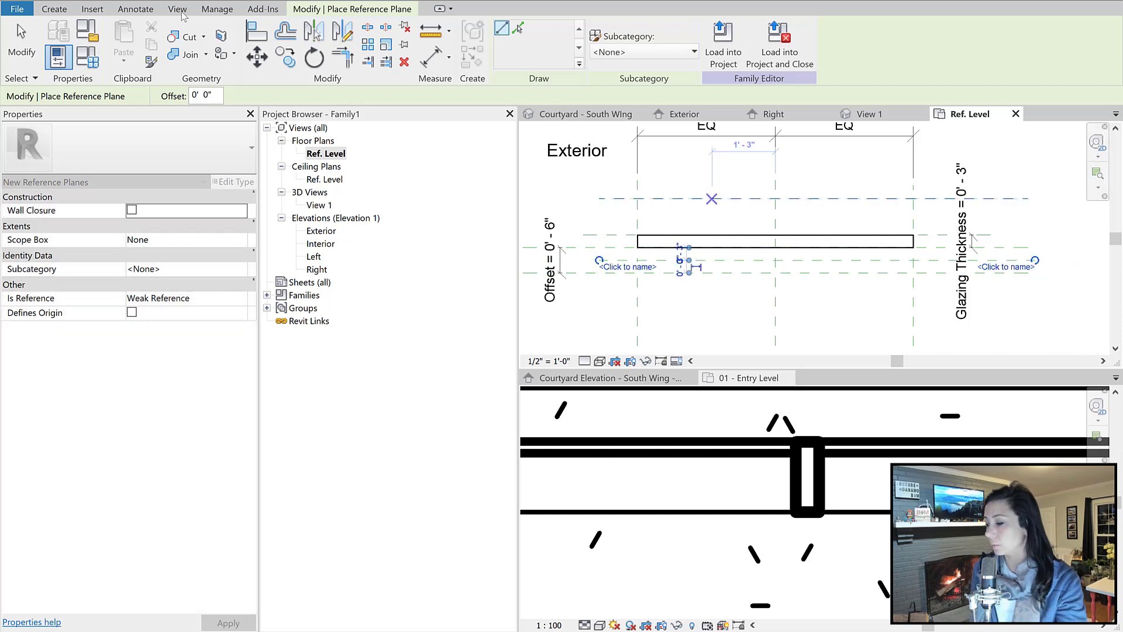
key(Escape)
key(Escape)
Add aligned dimensions from the lowest horizontal plane to the new plane above it, and between the two new reference planes
key(d)
key(i)
click(961, 272)
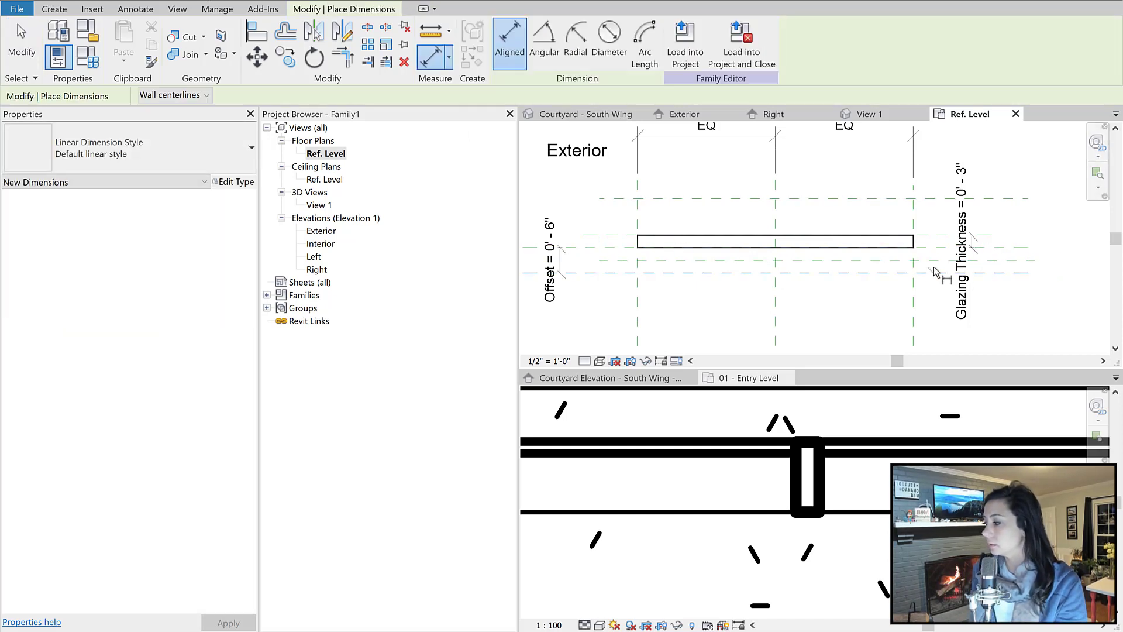
click(933, 258)
click(1068, 234)
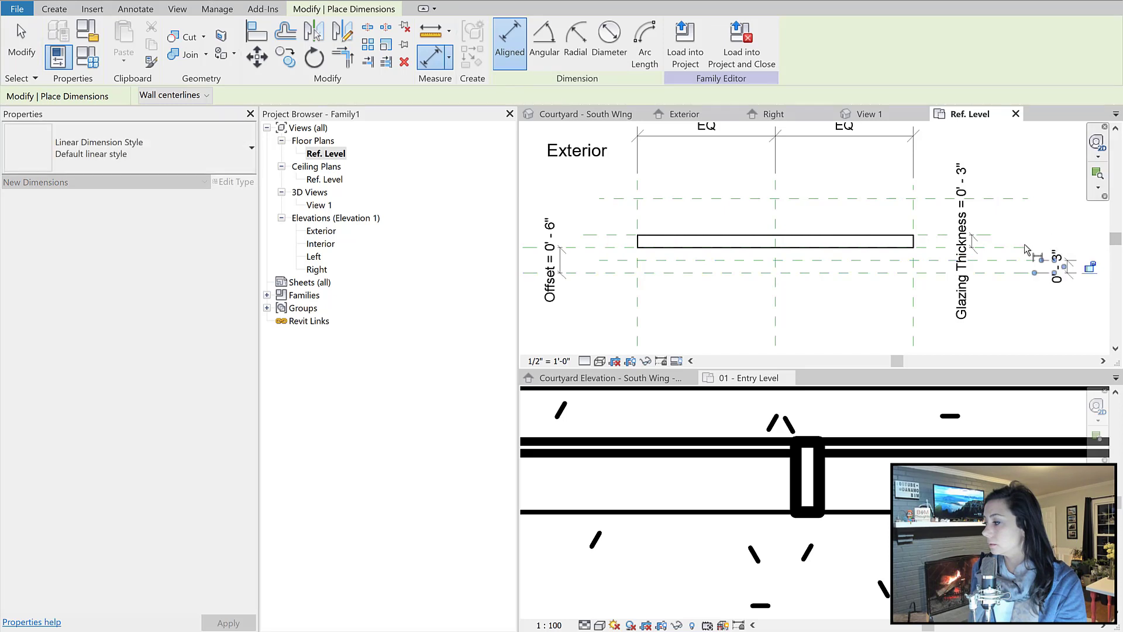
click(1001, 261)
click(1002, 200)
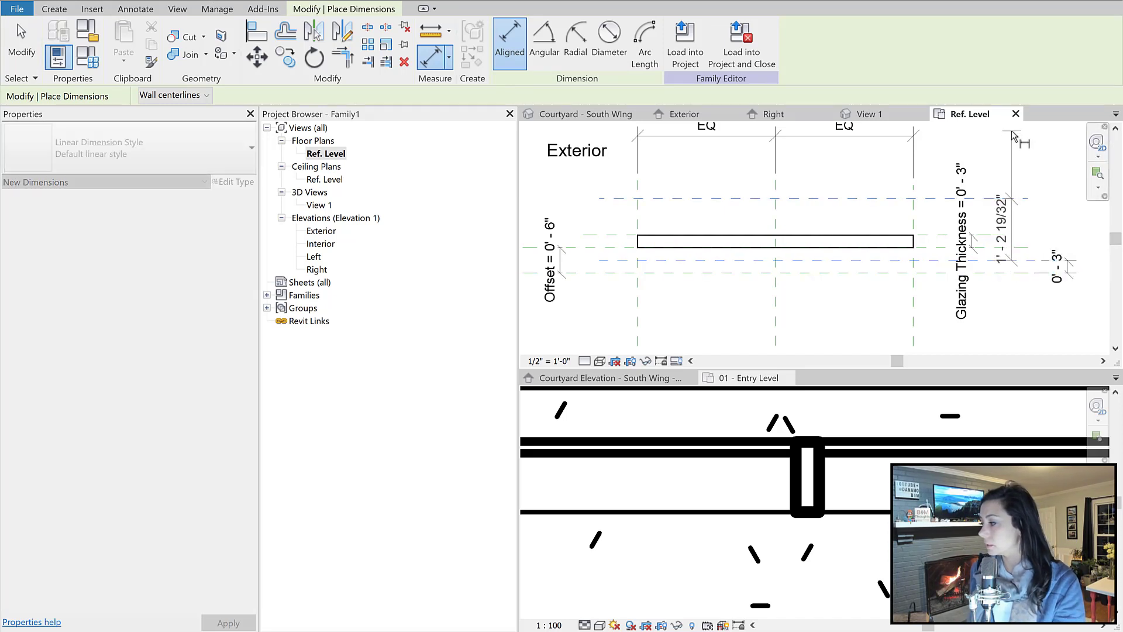
click(612, 182)
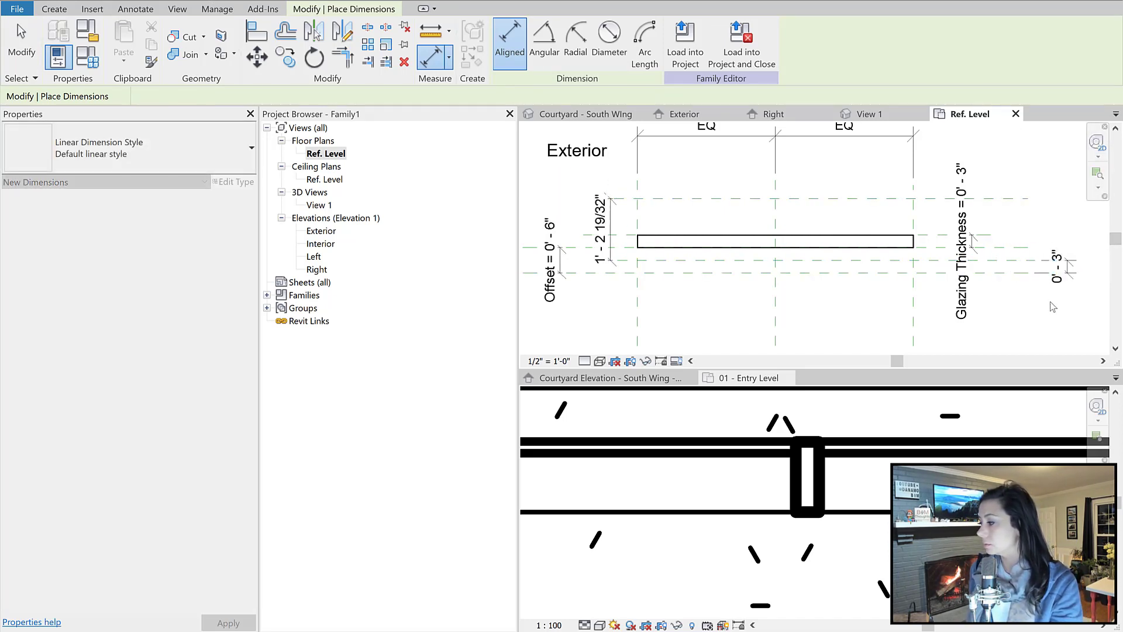
key(Escape)
key(Escape)
Move the new 3" dimension to the left of the panel and the Offset dimension to the right, beside Glazing Thickness
click(1067, 269)
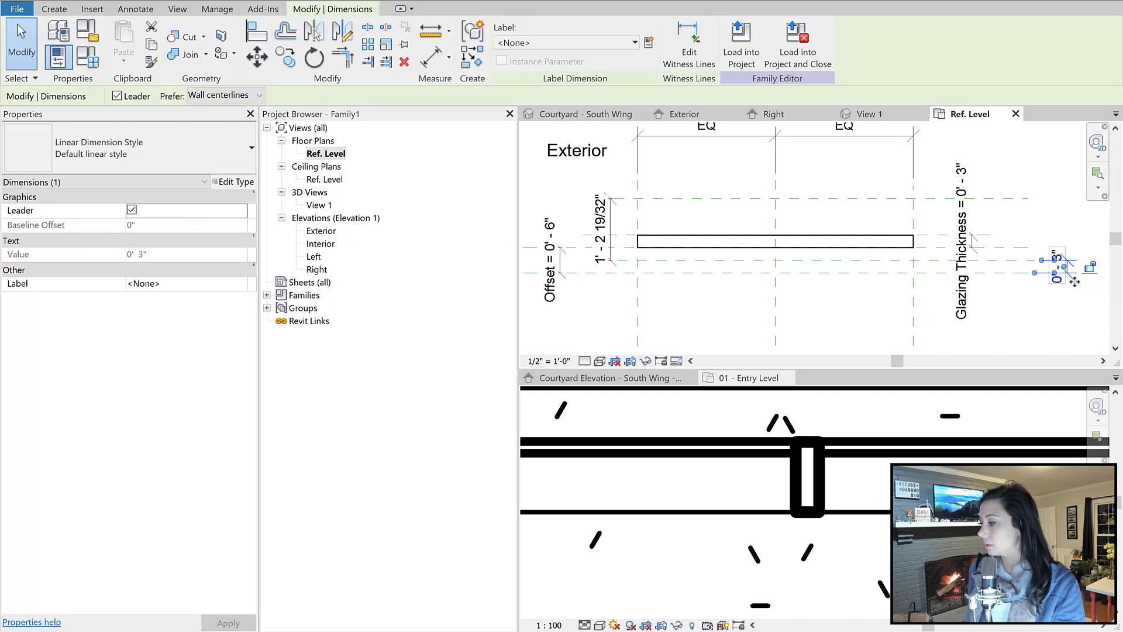
drag(1073, 276, 575, 300)
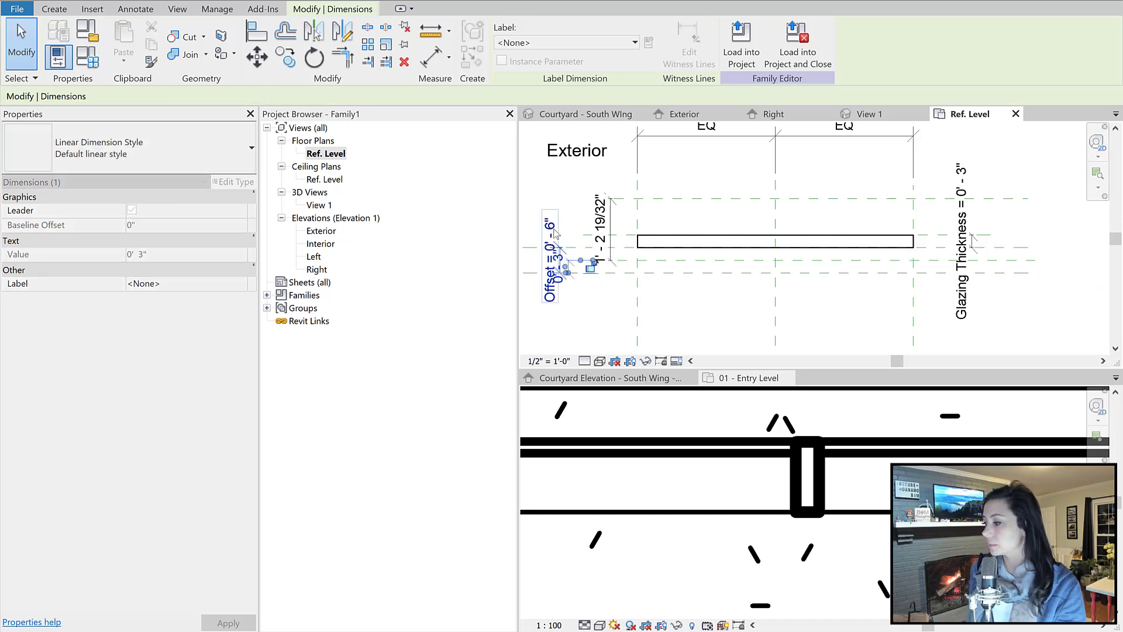
click(548, 233)
click(546, 229)
scroll(558, 248, up, 4)
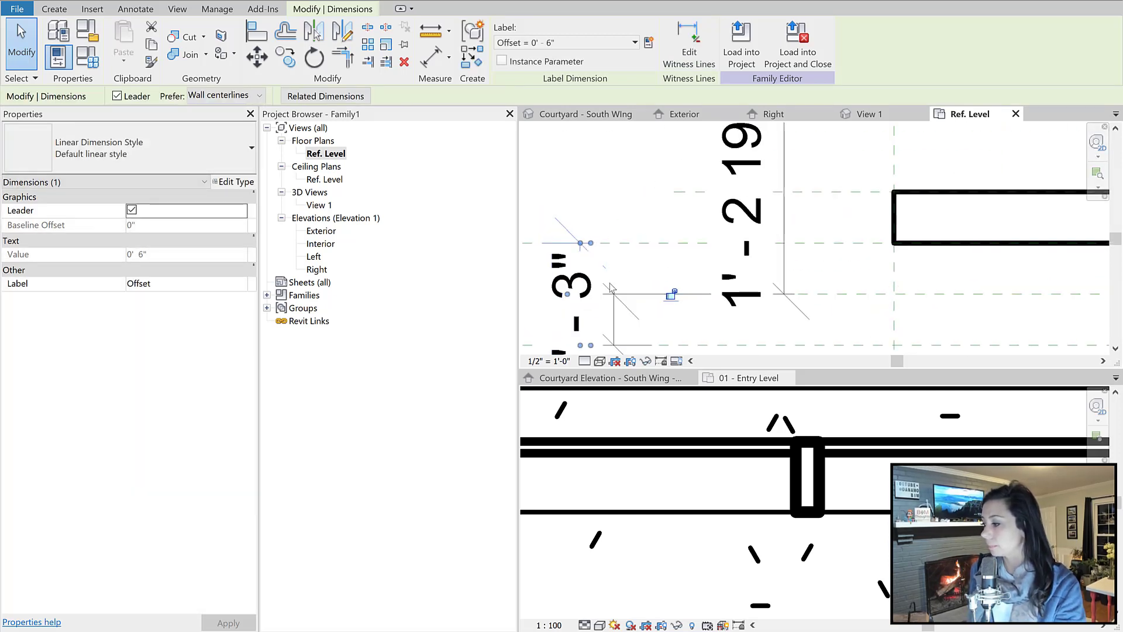
scroll(613, 190, down, 5)
scroll(589, 213, up, 2)
click(590, 192)
scroll(725, 181, down, 3)
drag(590, 189, 981, 262)
key(Escape)
Label the new 3" dimension with a new type parameter named Offset_Solid Panel
click(647, 292)
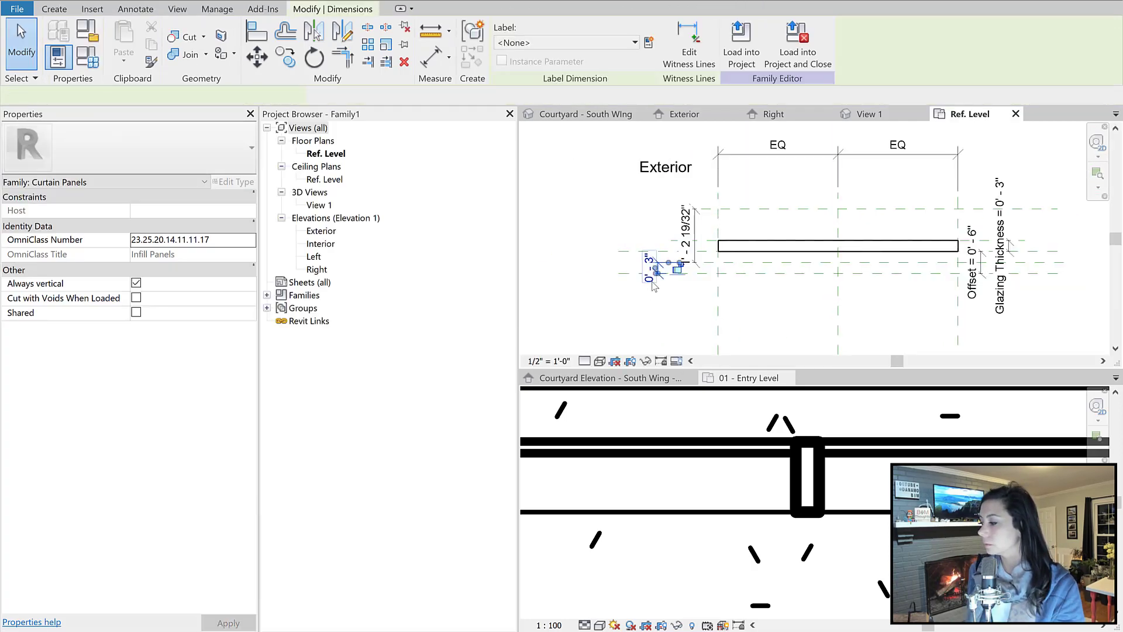
click(648, 44)
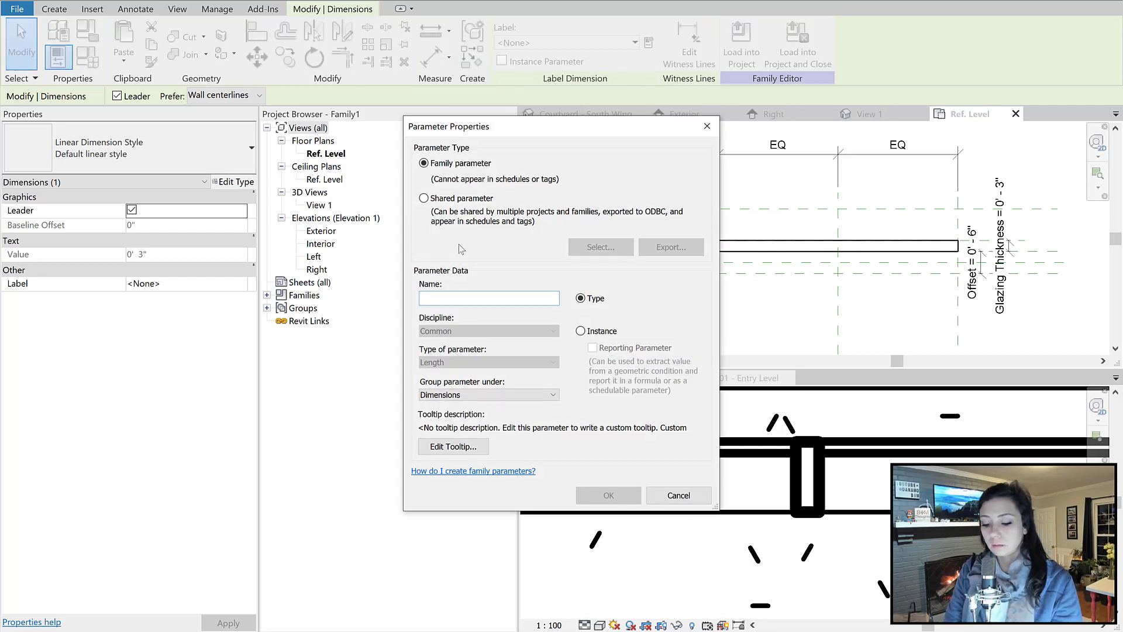
text(Offset_)
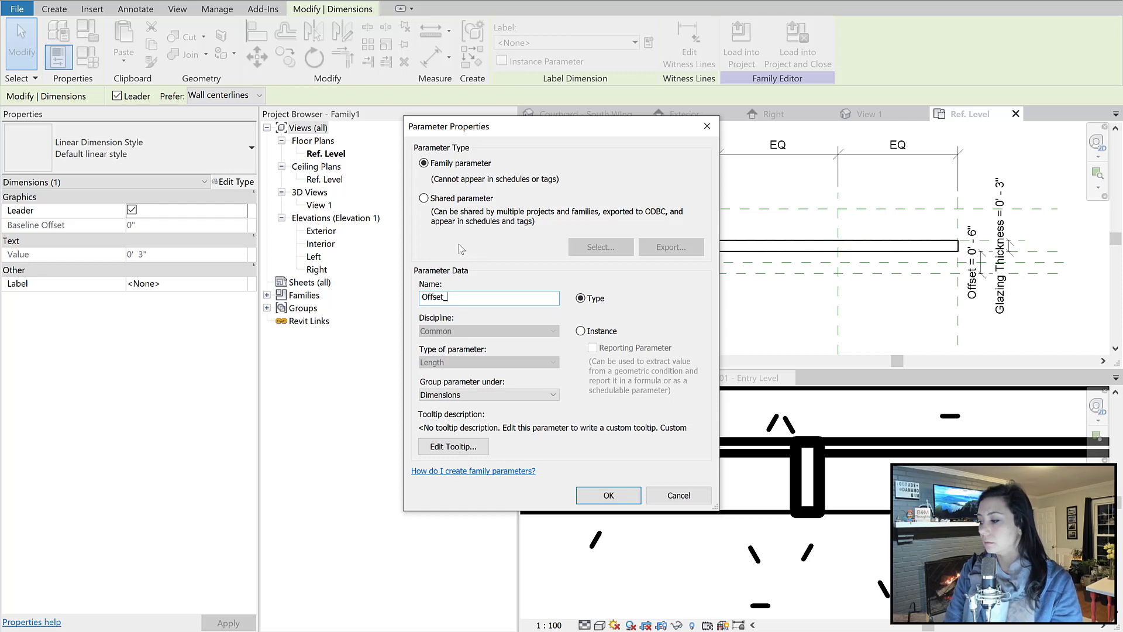
text(Solid Pbn)
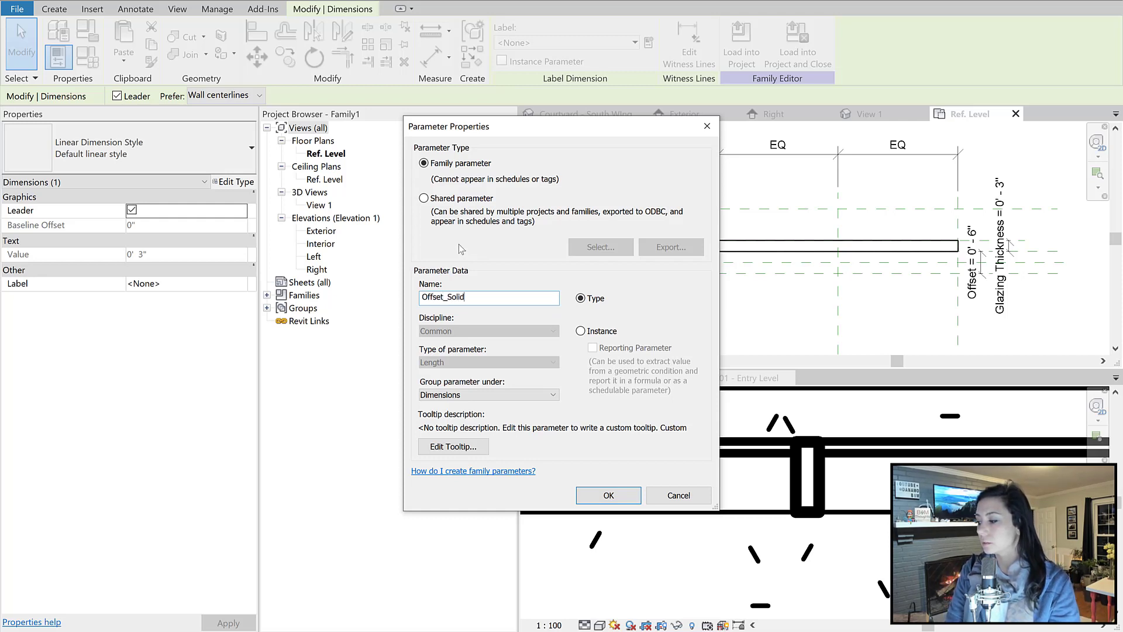
key(BackSpace)
key(BackSpace)
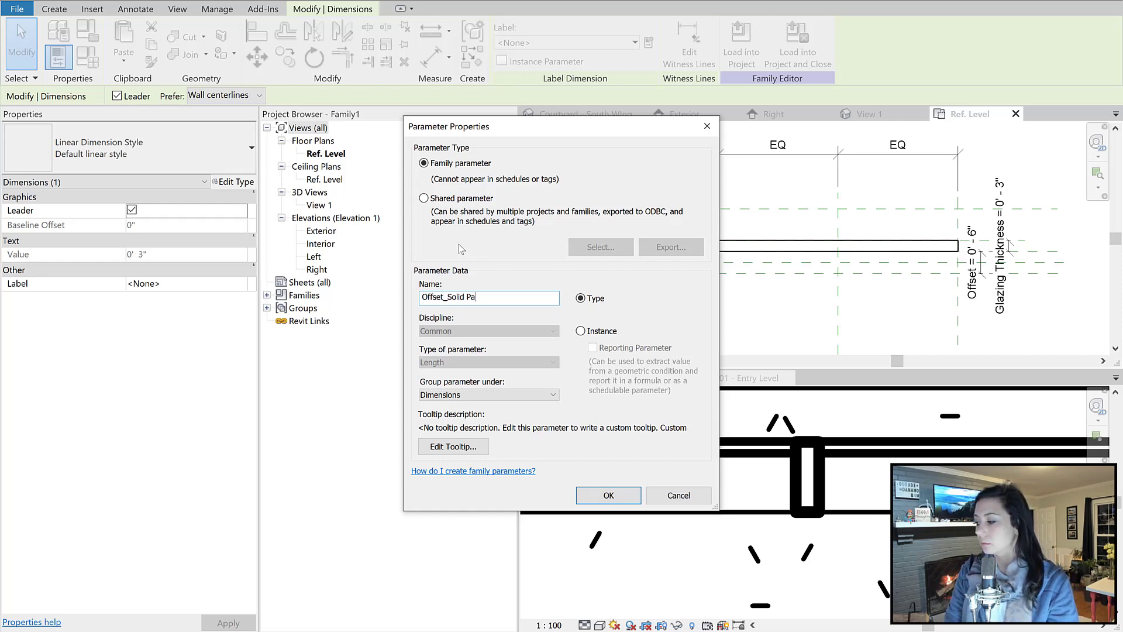
text(anel)
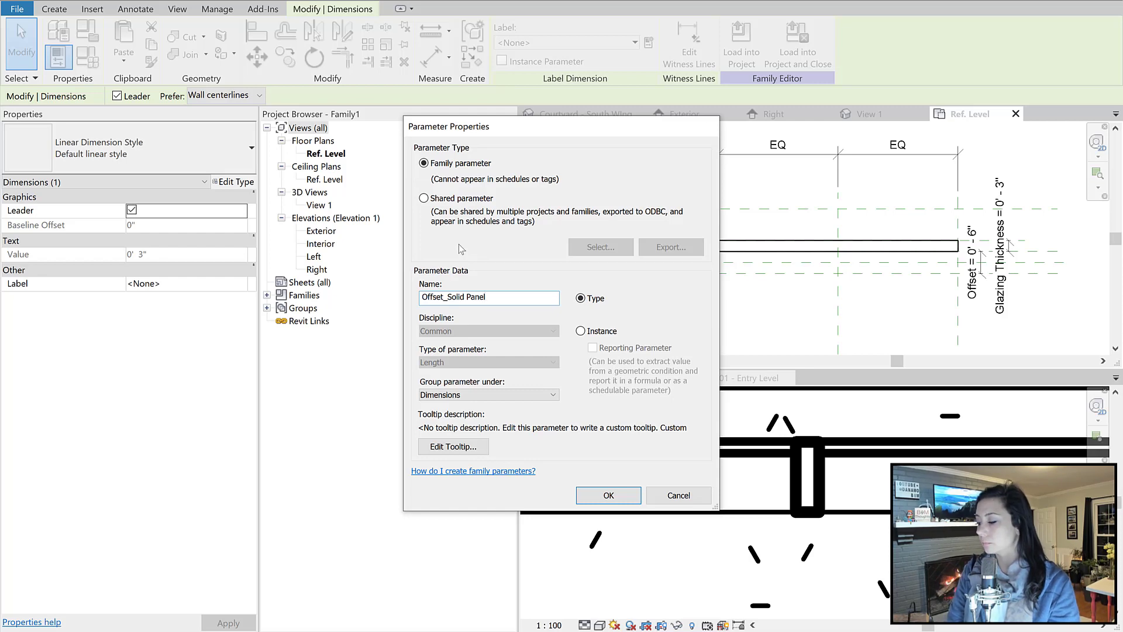
key(Return)
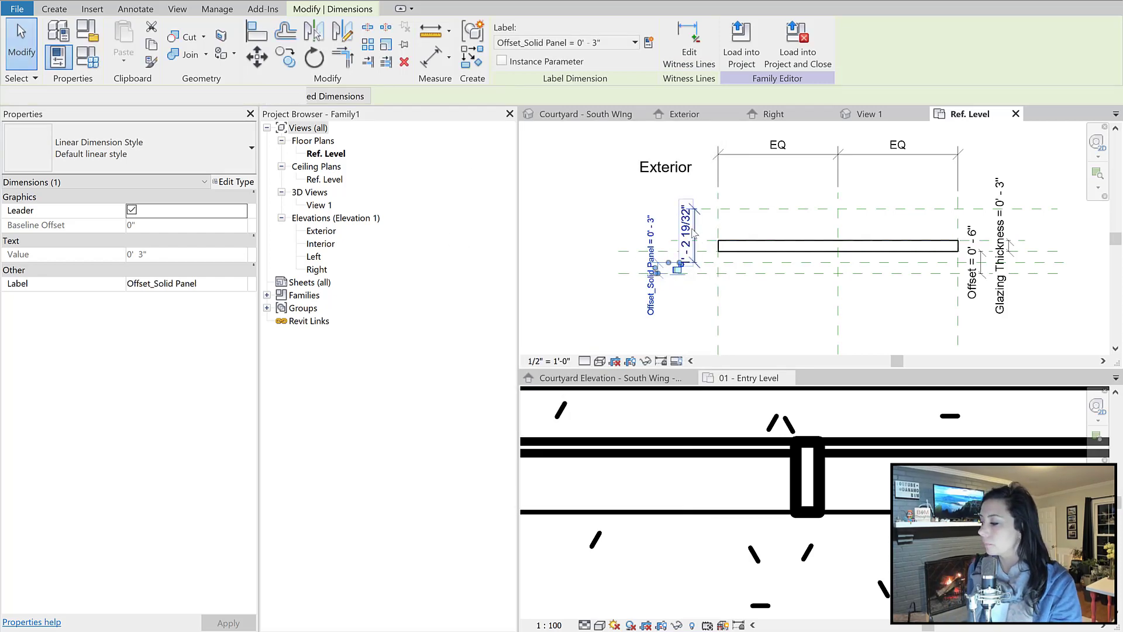
Label the dimension between the two new reference planes with a new type parameter named Solid Thickness
click(692, 234)
click(650, 42)
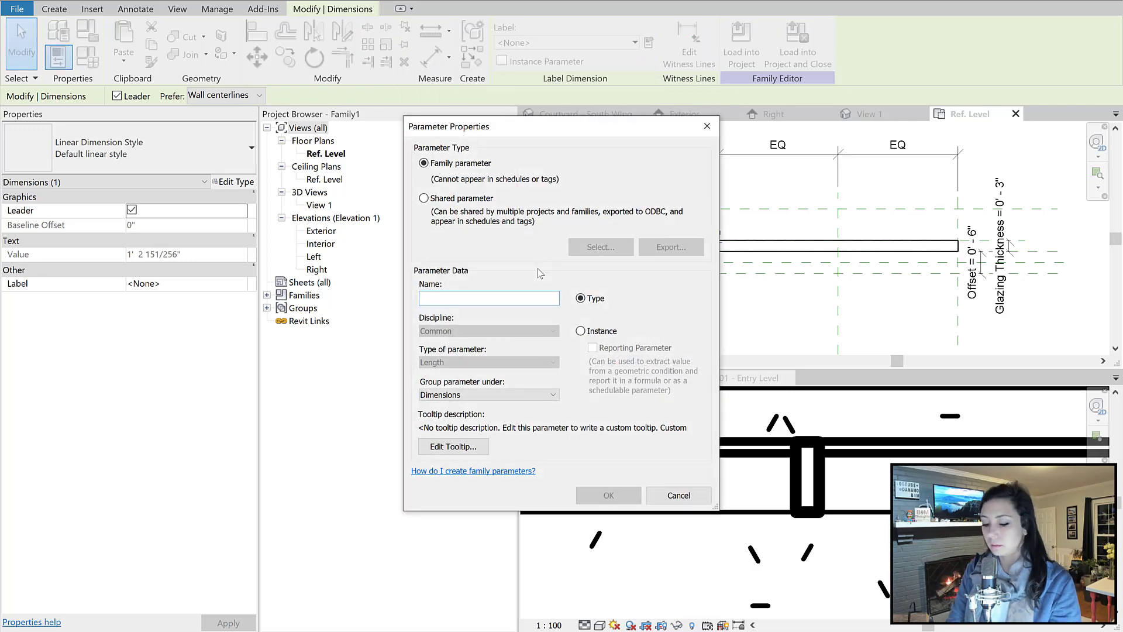
text(Thickness_Solid Pan)
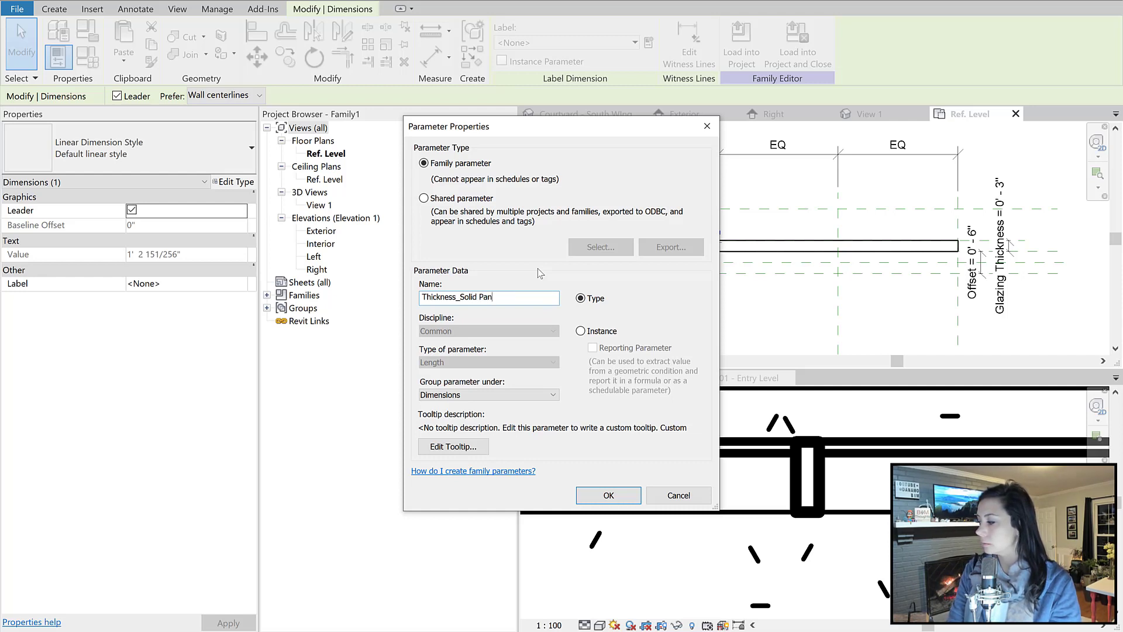
key(BackSpace)
key(BackSpace)
key(BackSpace)
key(BackSpace)
key(BackSpace)
key(BackSpace)
key(BackSpace)
key(BackSpace)
key(BackSpace)
key(BackSpace)
key(BackSpace)
key(BackSpace)
key(BackSpace)
key(BackSpace)
key(BackSpace)
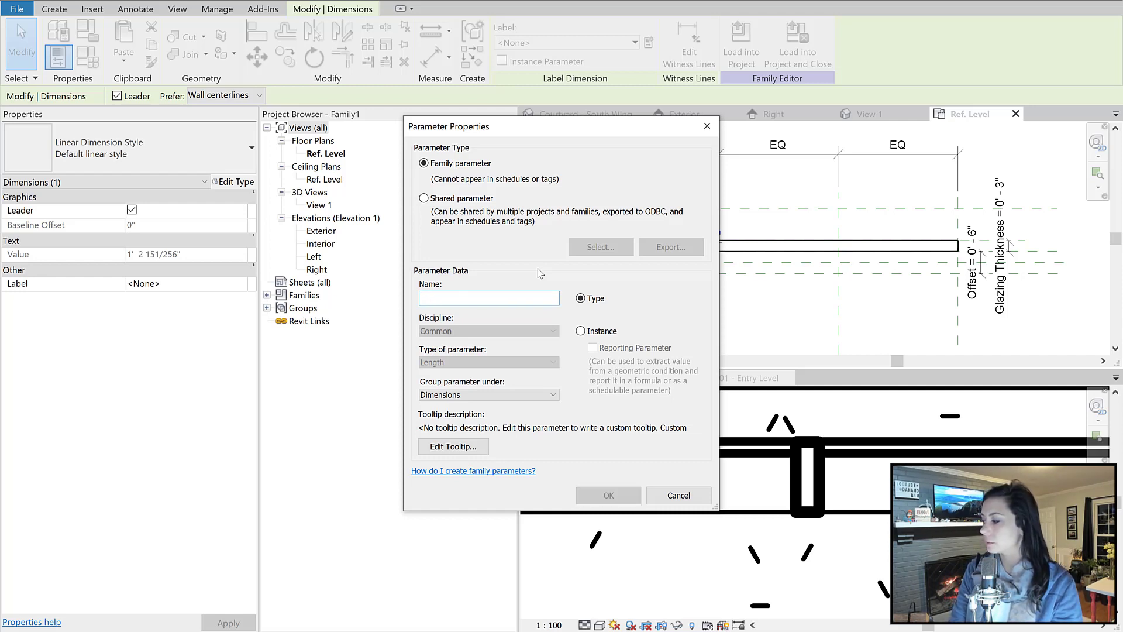
text(Soli)
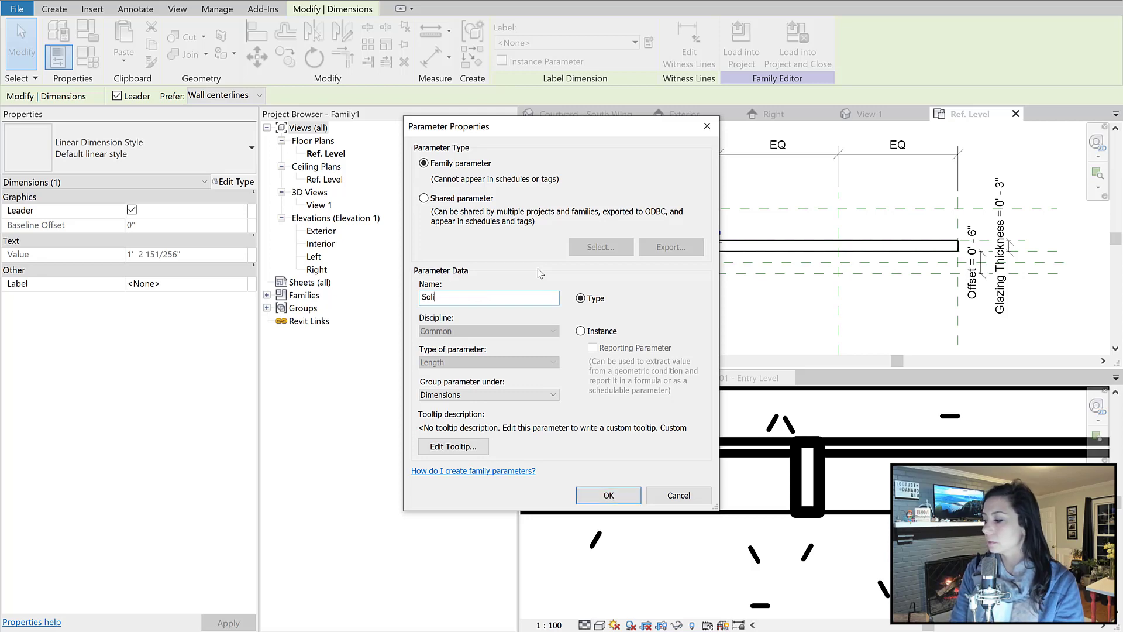
text(d Thickness)
key(Return)
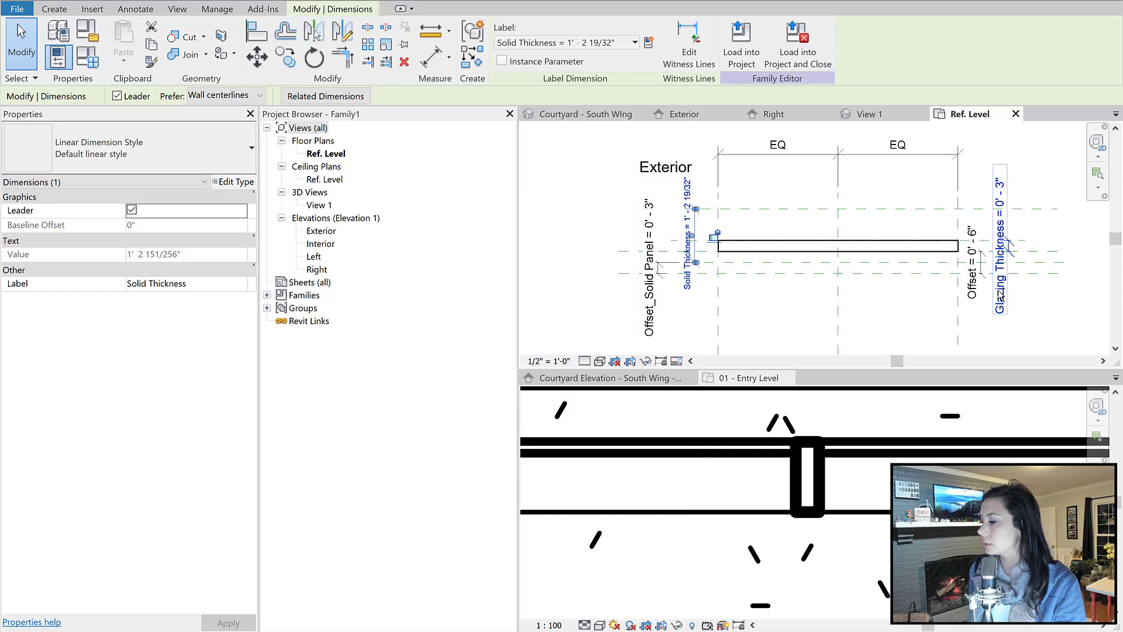
click(593, 218)
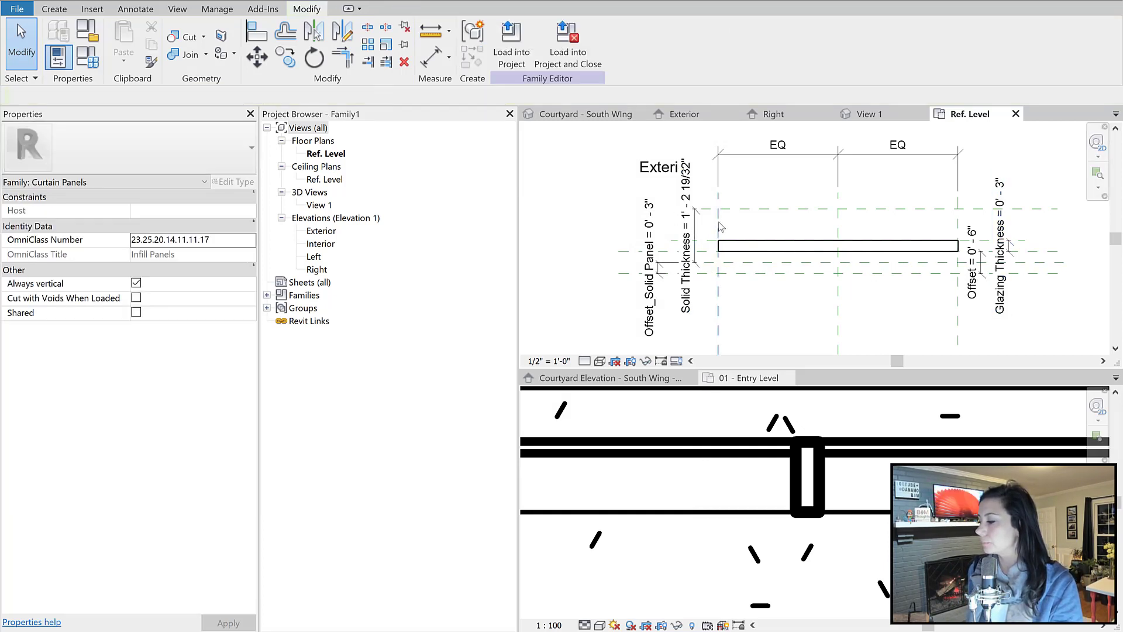
Create a rectangular extrusion in the Ref. Level plan, spanning the outer side planes and the two reference planes of the Solid Thickness dimension
middle_drag(721, 227, 708, 209)
click(54, 9)
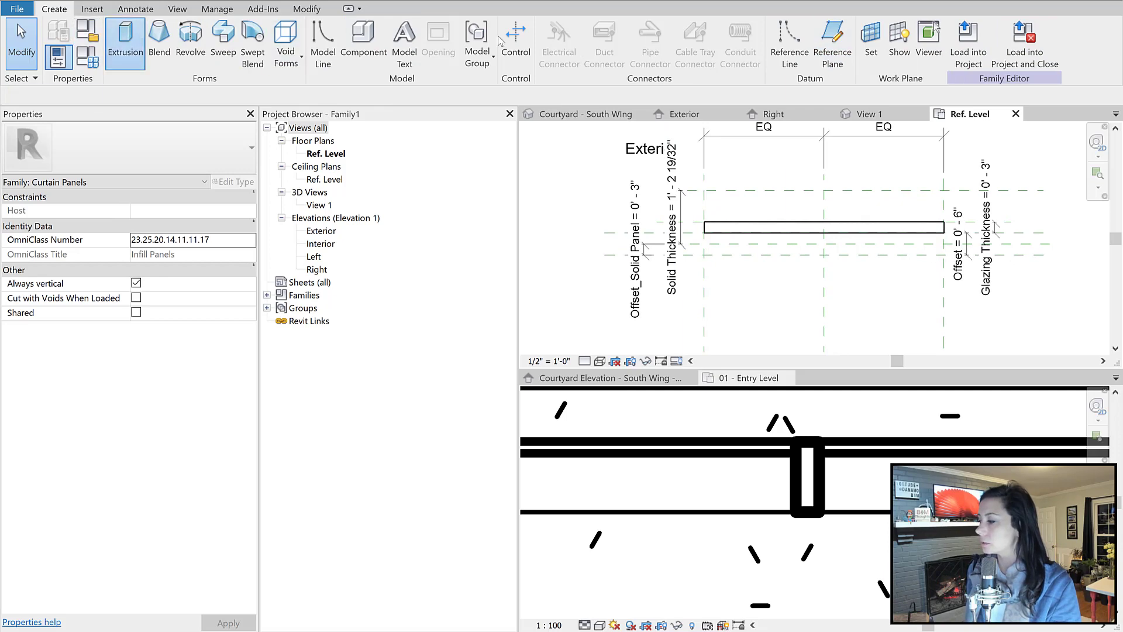
click(550, 27)
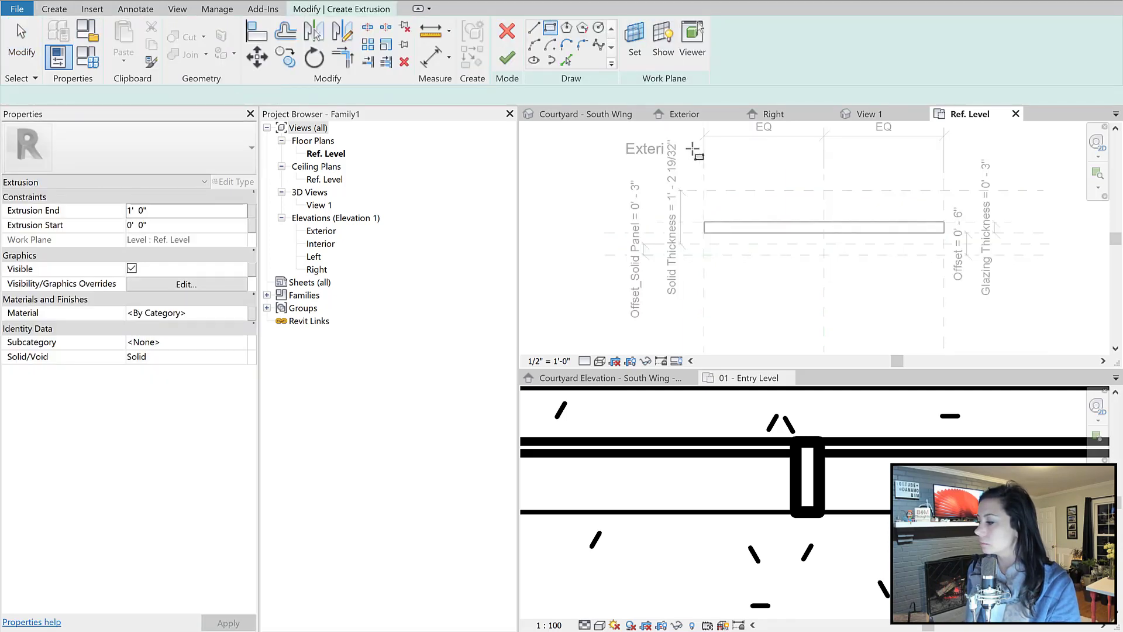
click(704, 190)
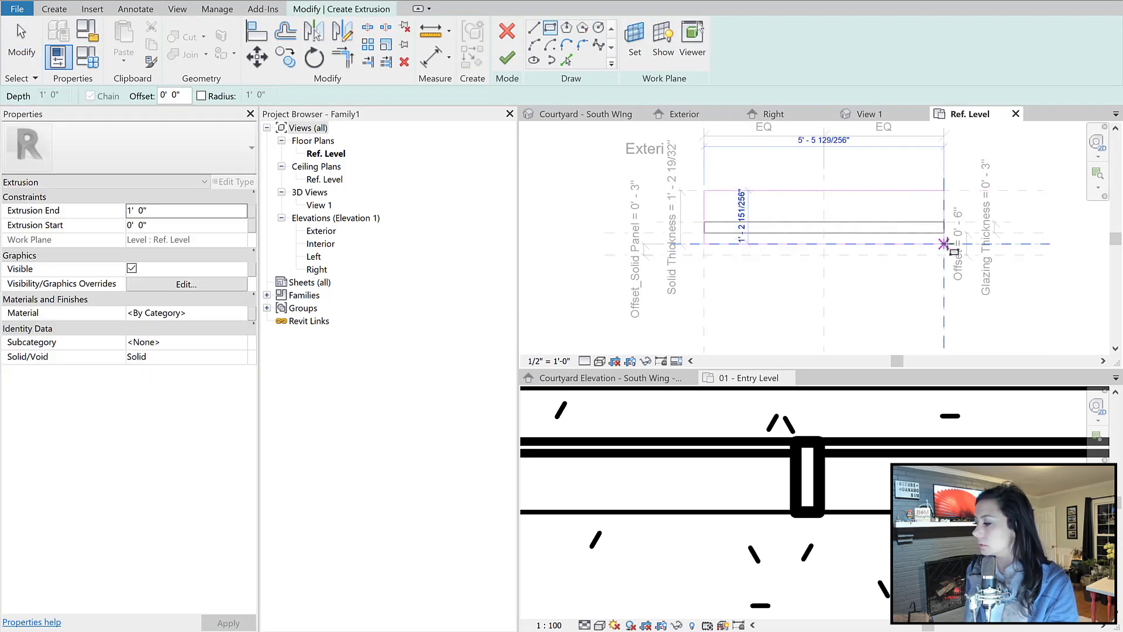
click(943, 244)
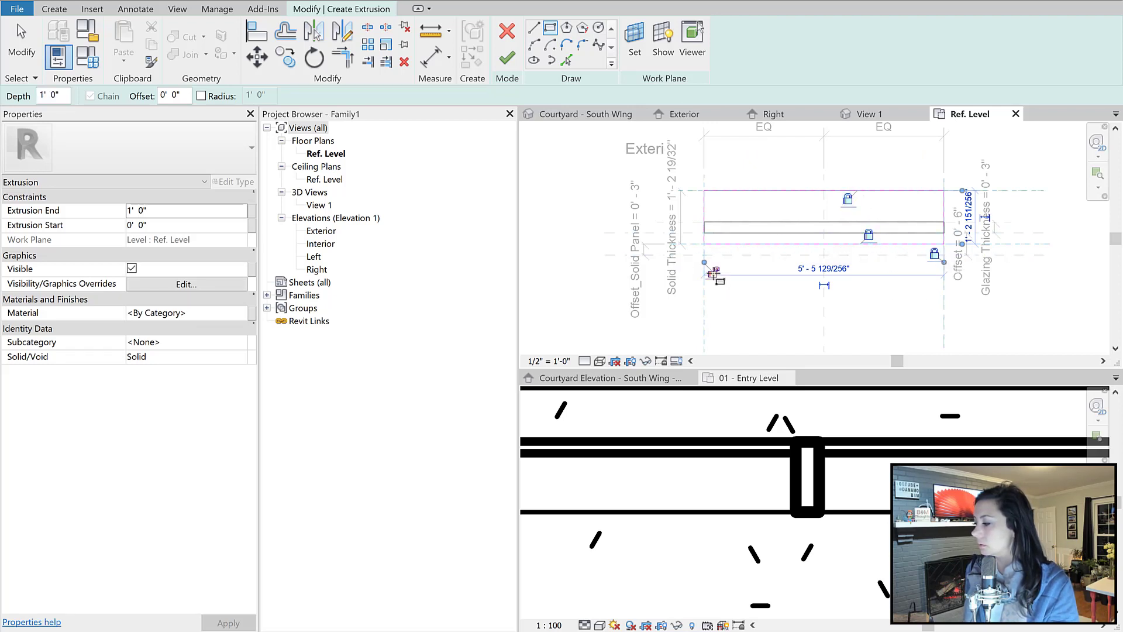
click(507, 57)
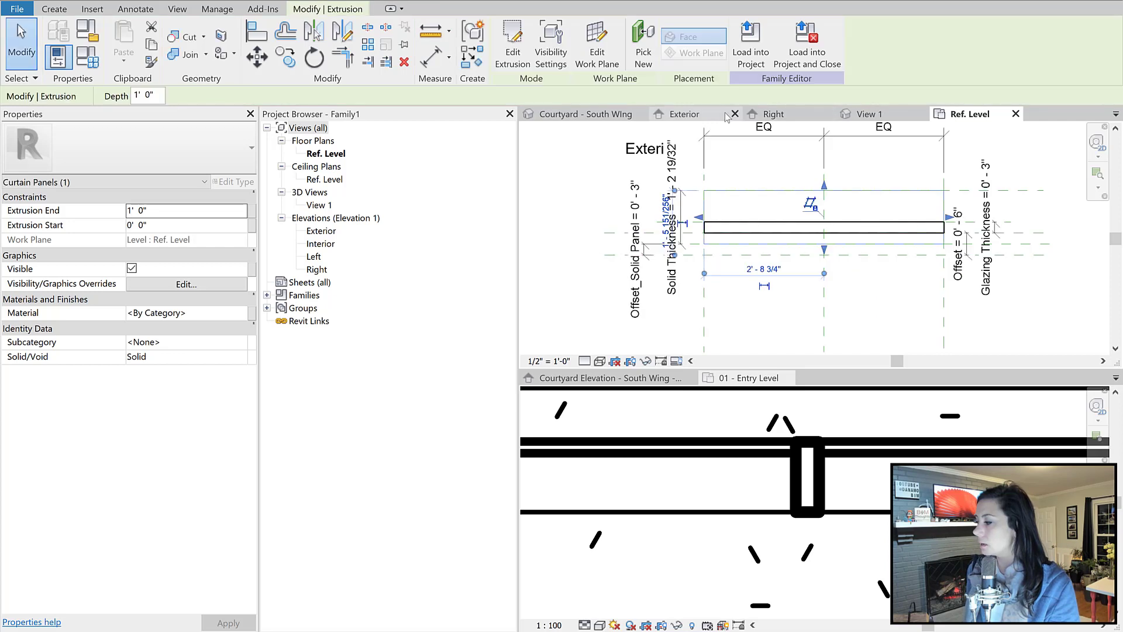
In the Exterior elevation, align the new extrusion's top edge to the Height_Bottom Panel plane and its bottom edge to the Ref. Level
click(678, 114)
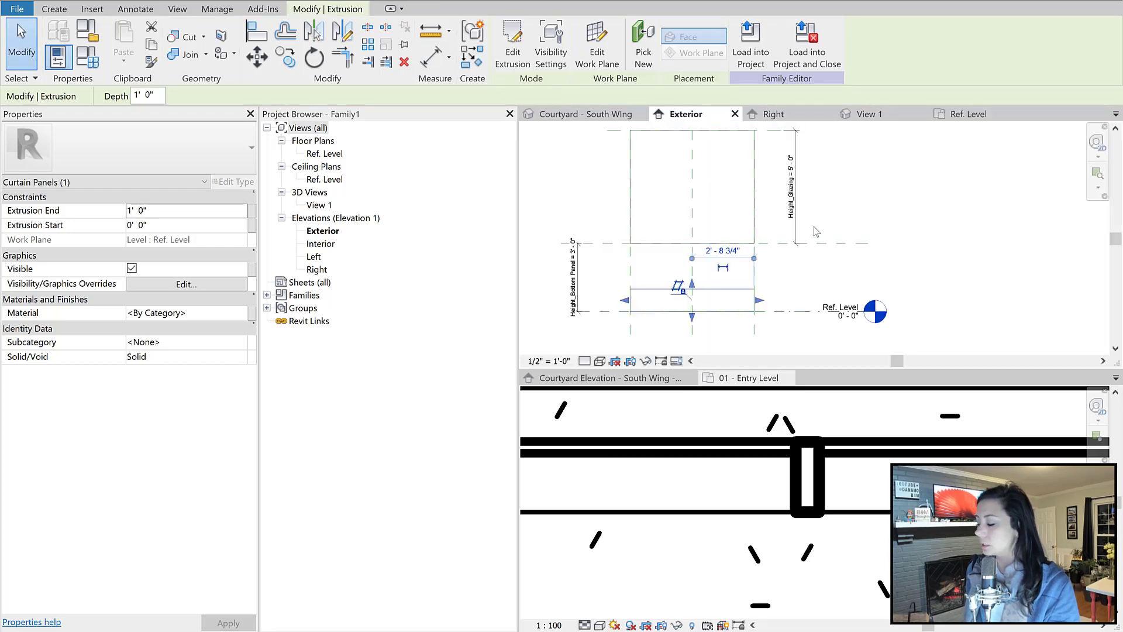
key(a)
key(l)
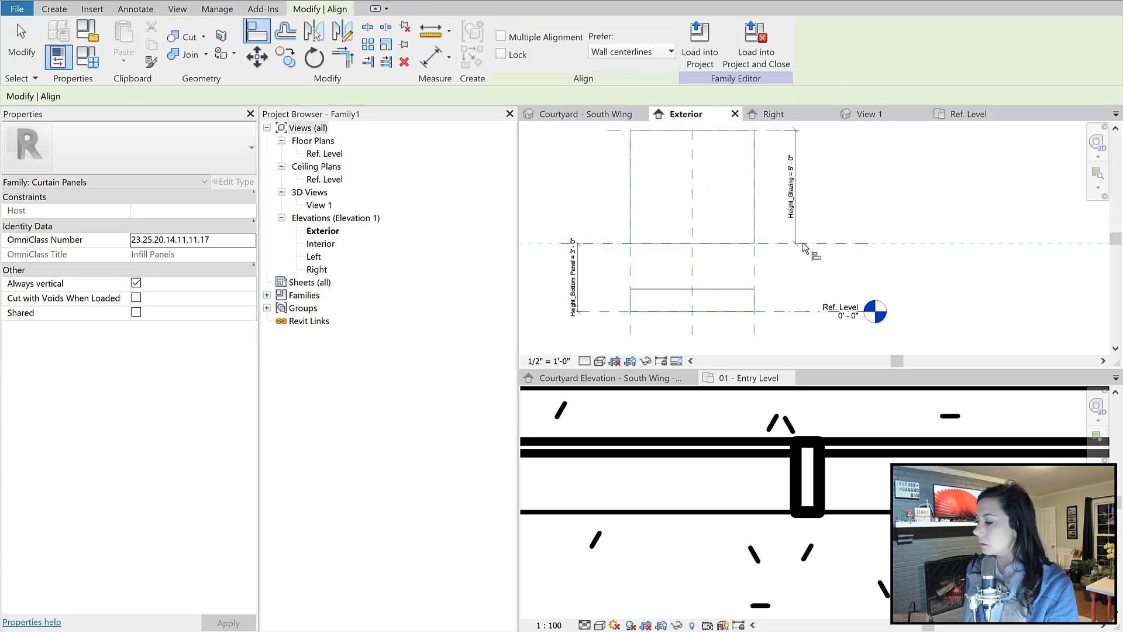
click(720, 289)
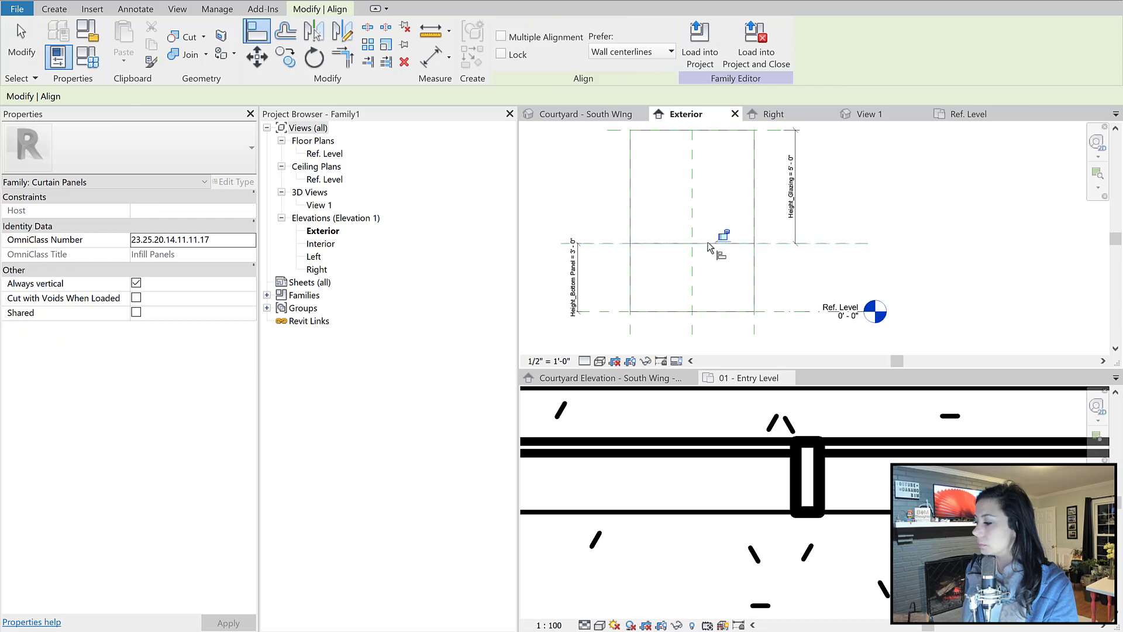
click(789, 315)
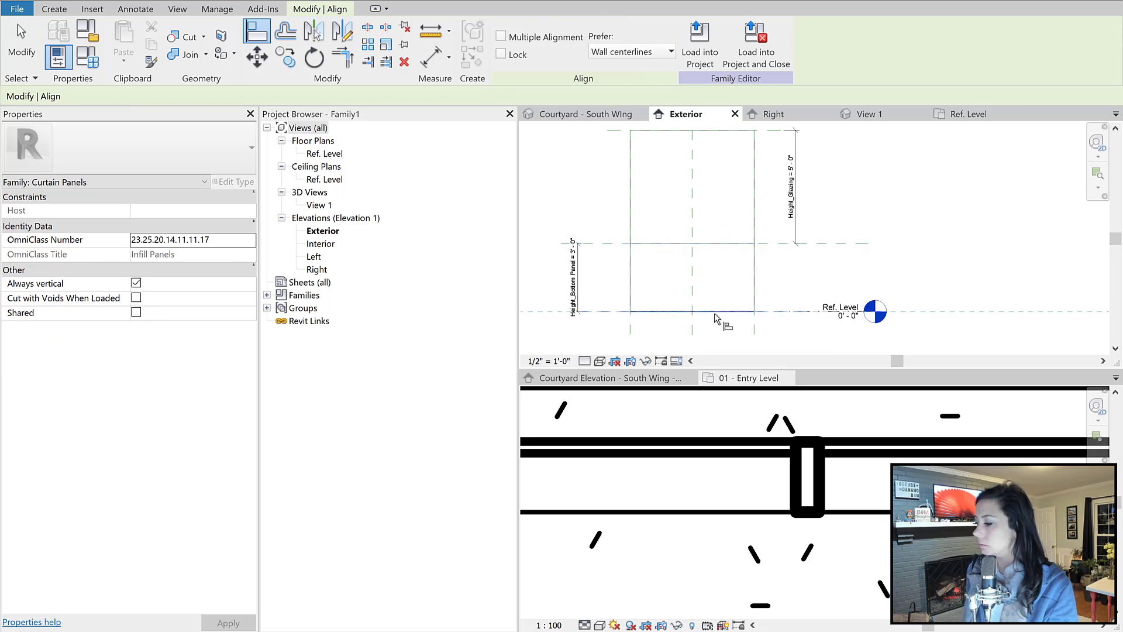
click(710, 313)
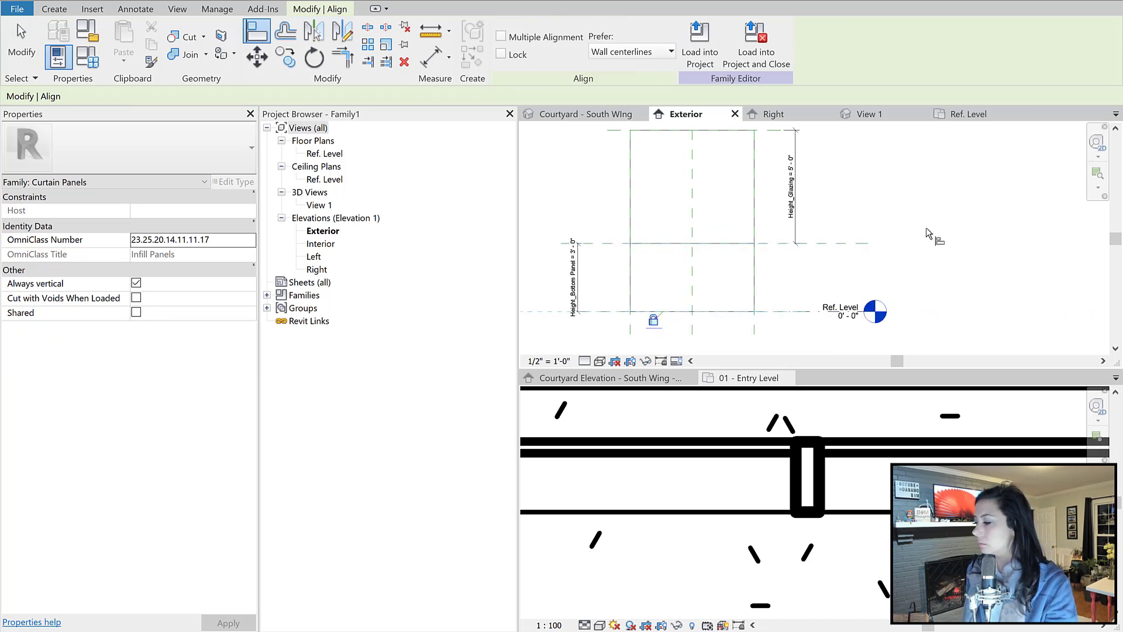
key(Escape)
From the 3D view, set the Solid Thickness parameter to 0' 6" in the family types and apply it to the bottom panel
scroll(920, 247, down, 3)
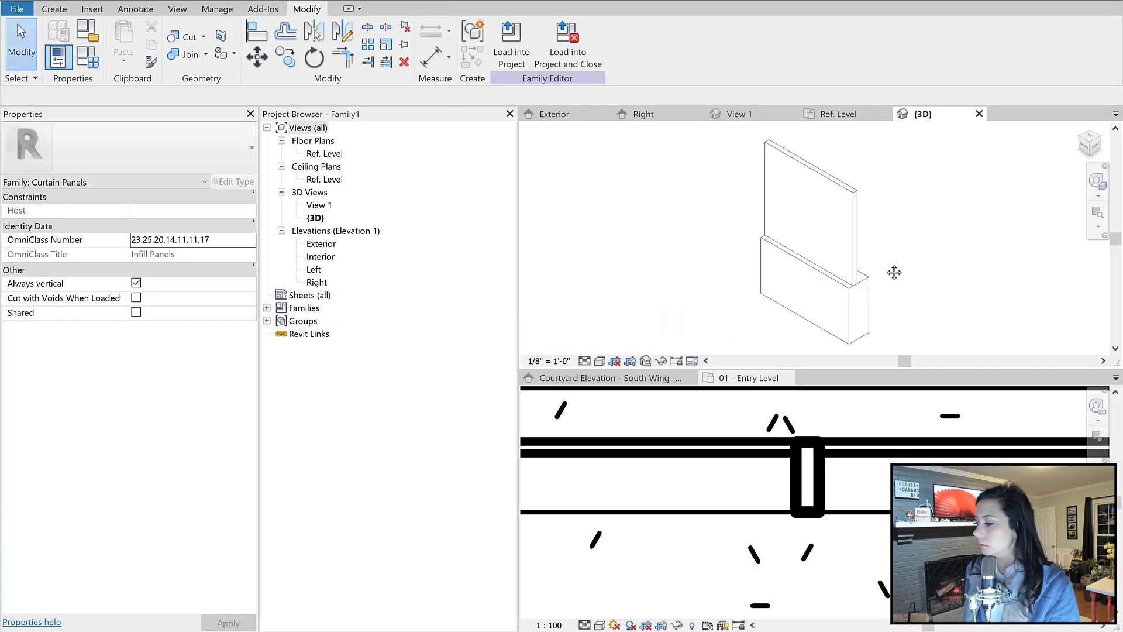
mouse_move(894, 272)
shift+middle_down()
mouse_move(1000, 248)
mouse_move(907, 286)
shift+middle_up()
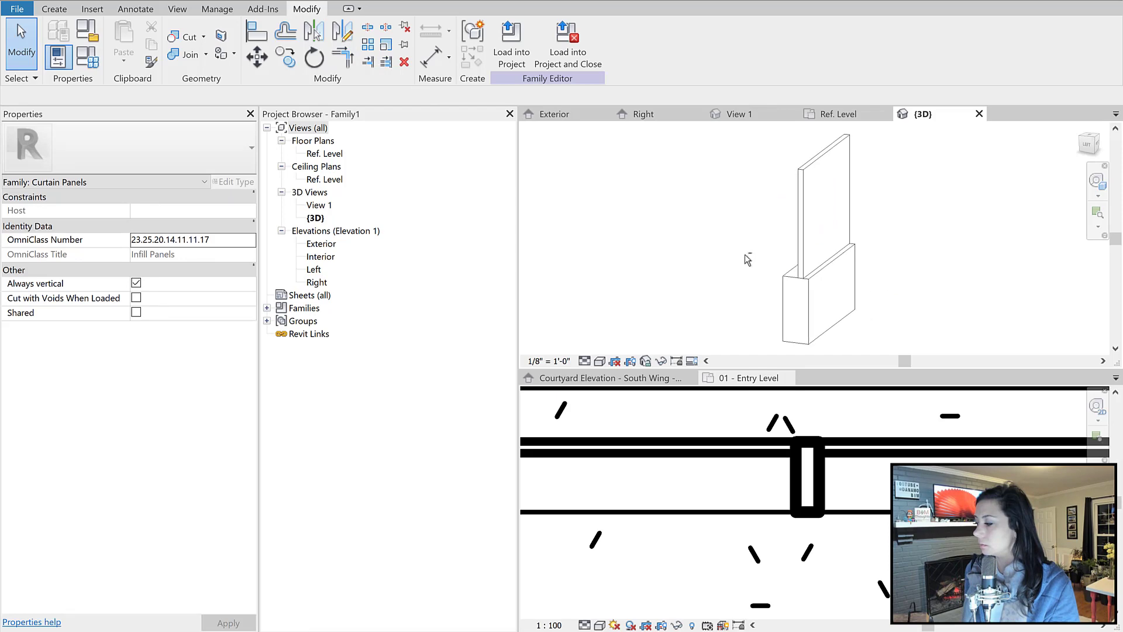
key(f)
key(t)
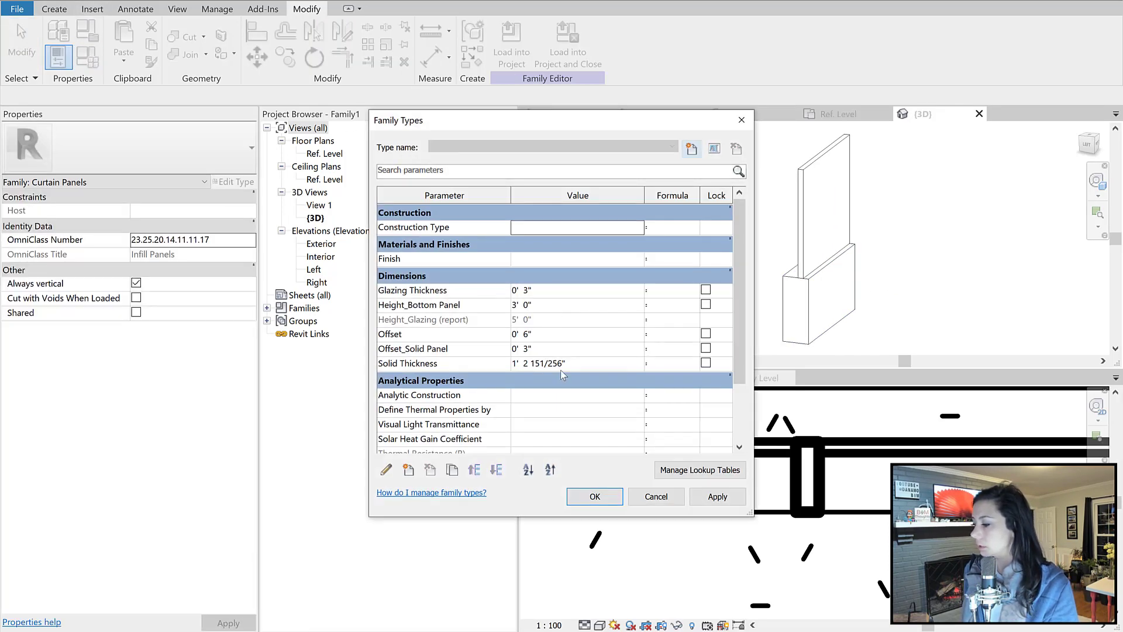
click(575, 363)
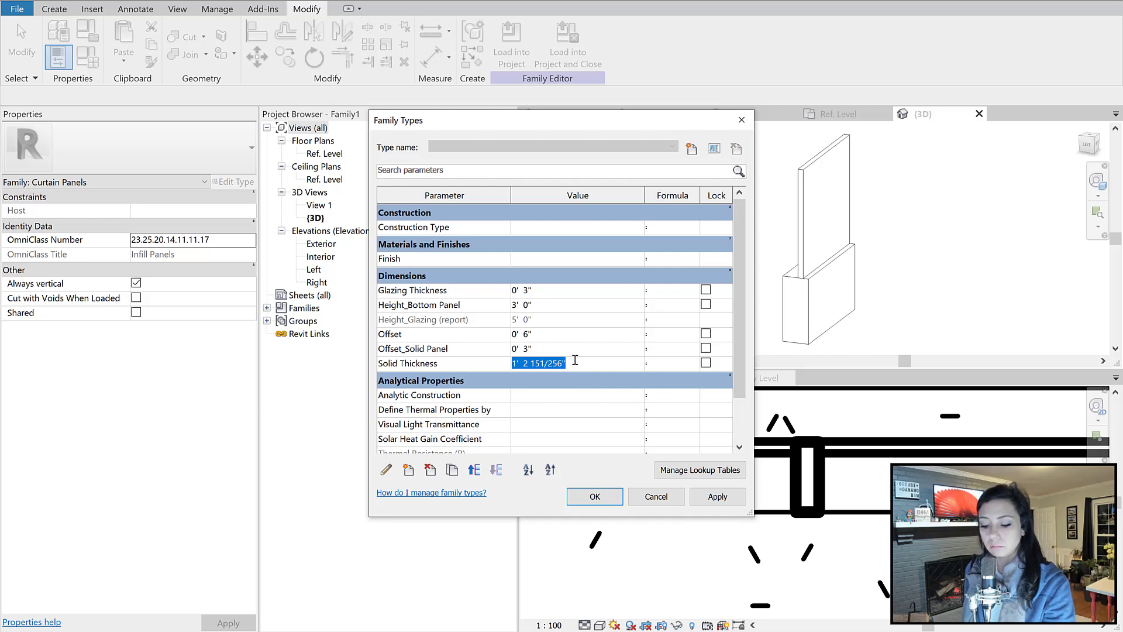
text(0')
text( 6)
key(Return)
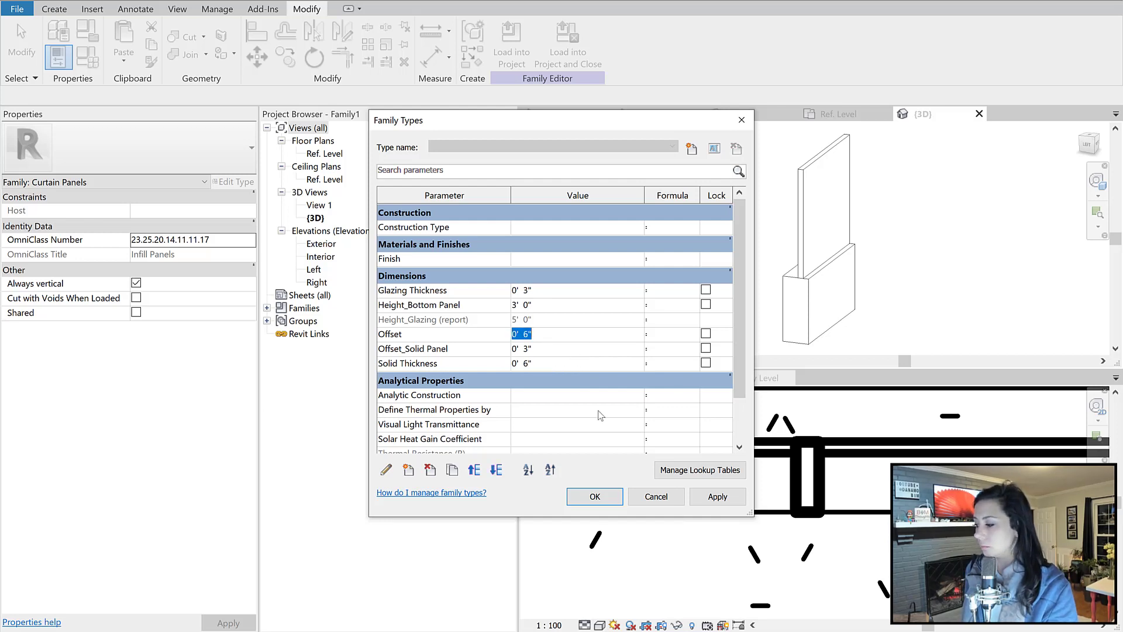
click(744, 493)
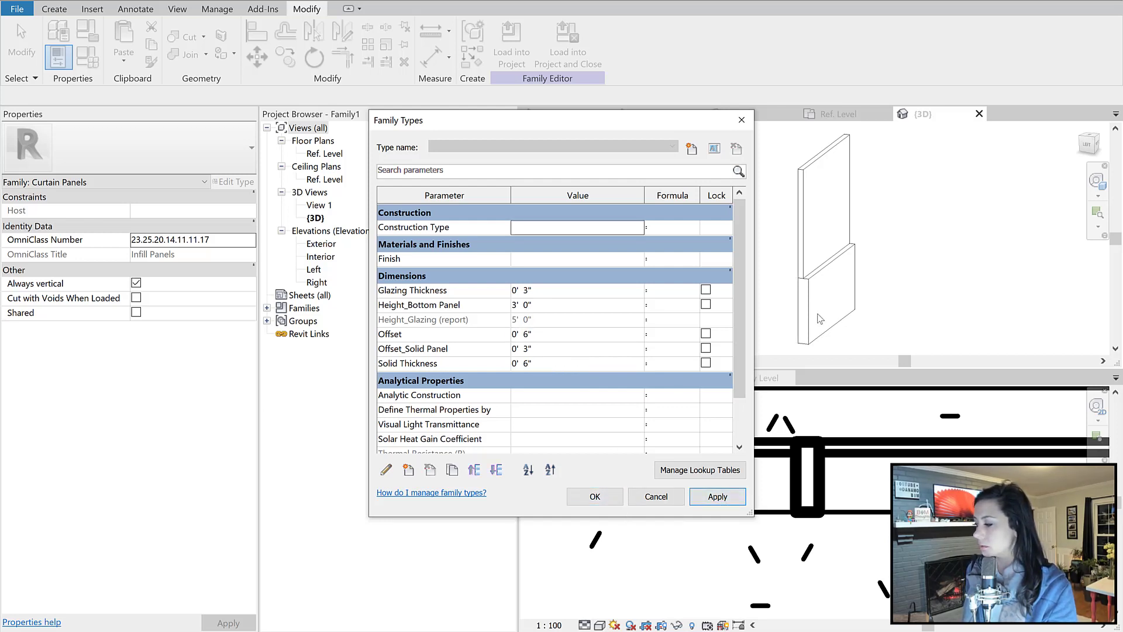
click(596, 496)
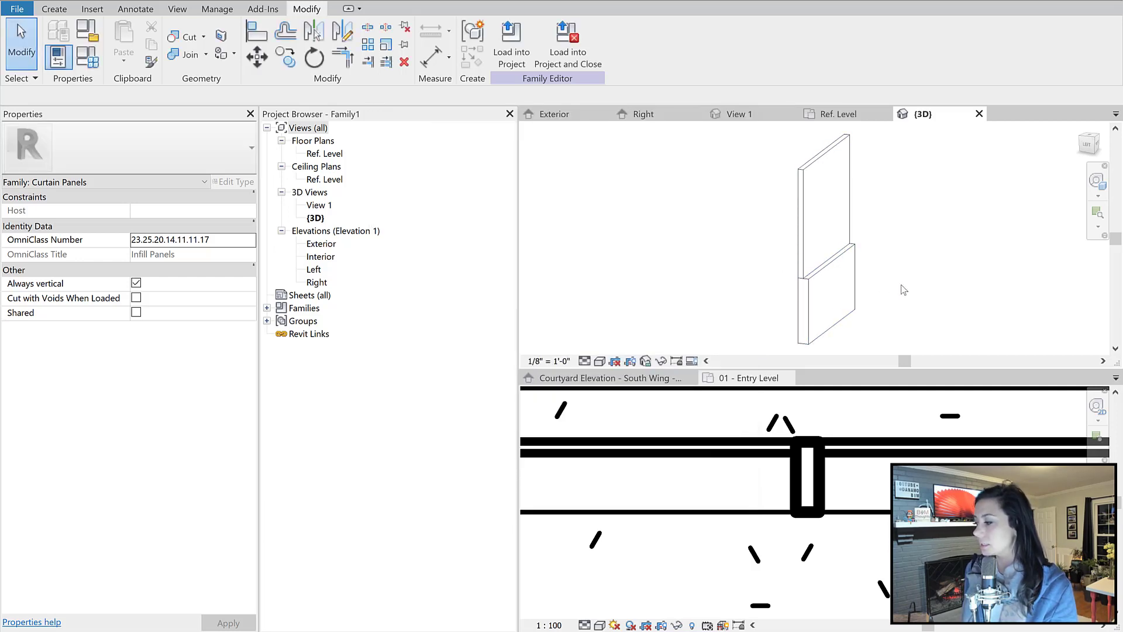
Set the Solid Thickness parameter of the bottom panel to 0' 6 1/2" in the family types
shift+middle_drag(744, 294, 977, 290)
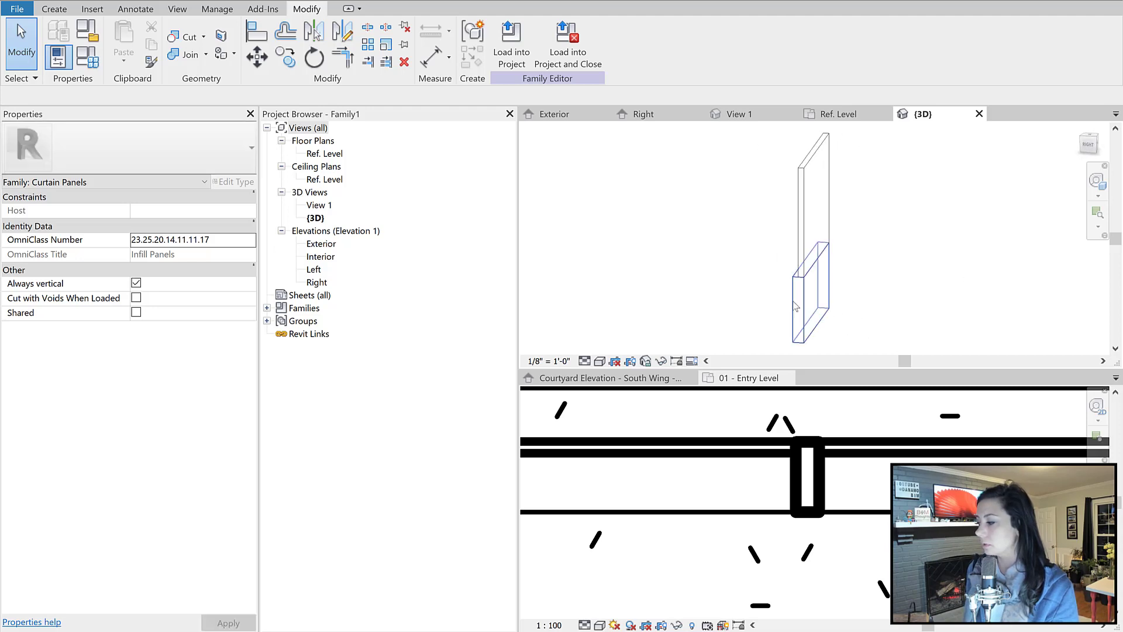
click(807, 304)
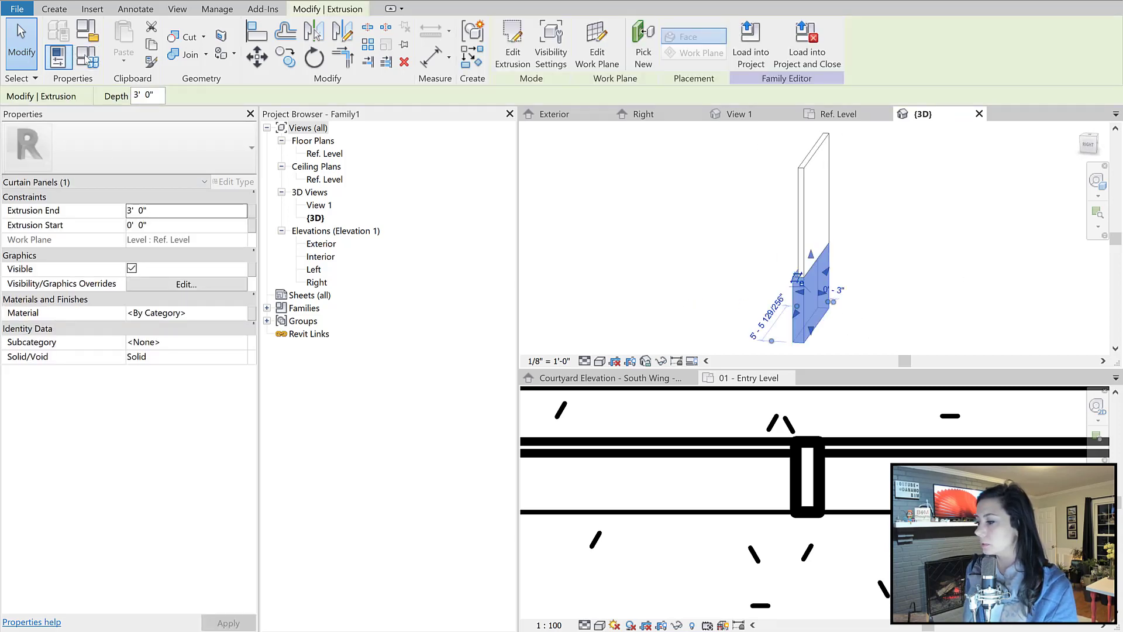
click(94, 60)
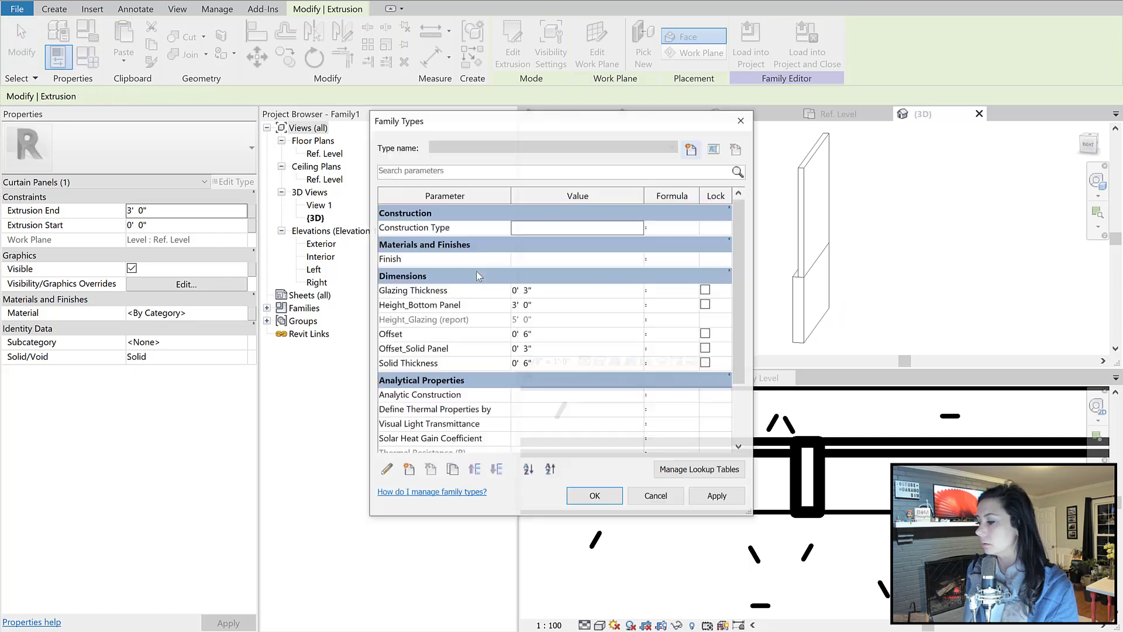
click(525, 363)
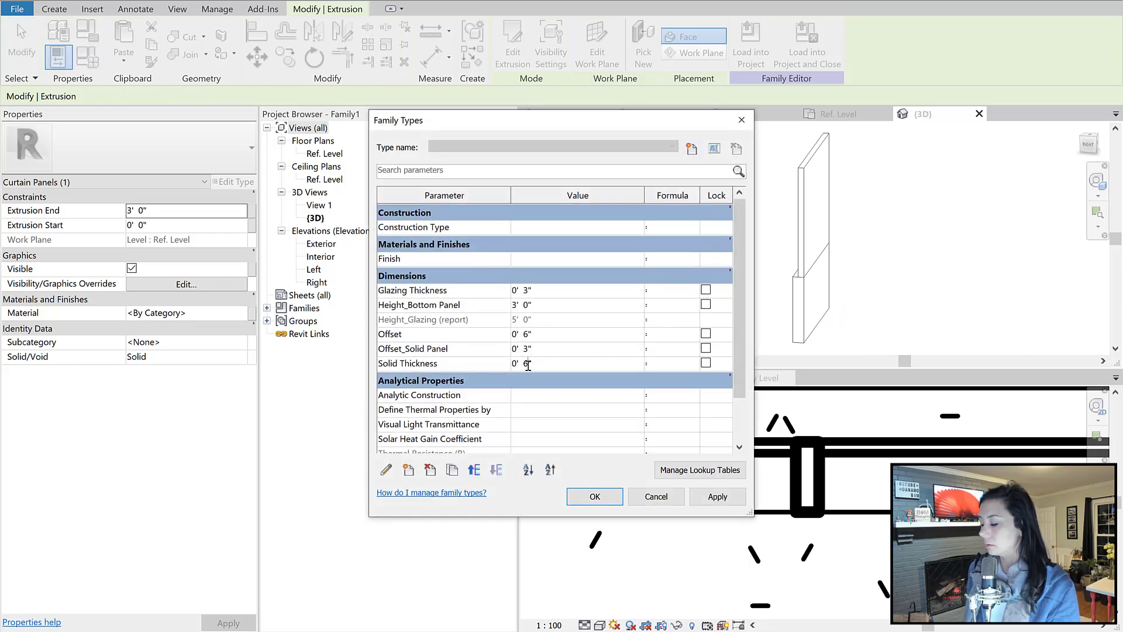
text(.5)
key(Tab)
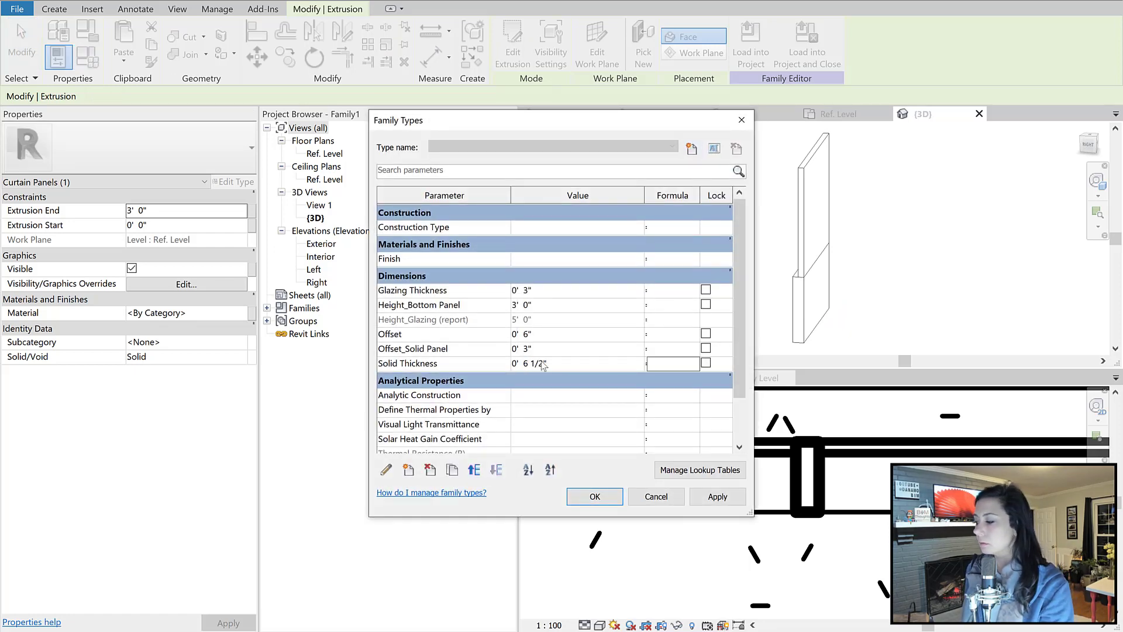
click(595, 496)
click(883, 263)
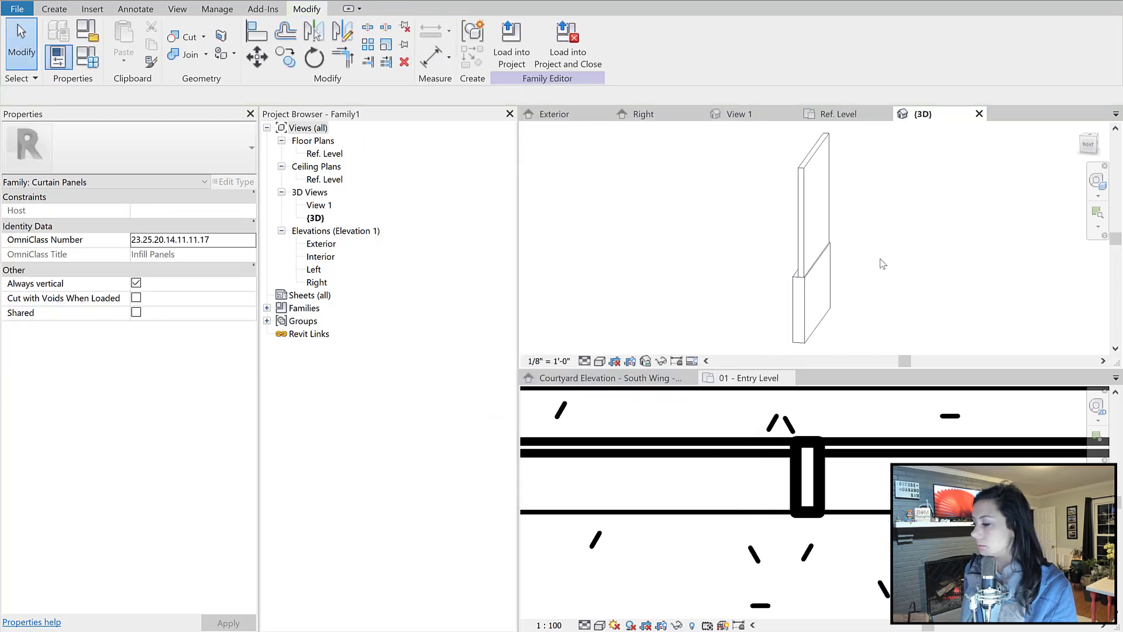
Associate the bottom panel extrusion's material with a new type parameter named Solid Panel Material, grouped under Materials and Finishes
click(799, 304)
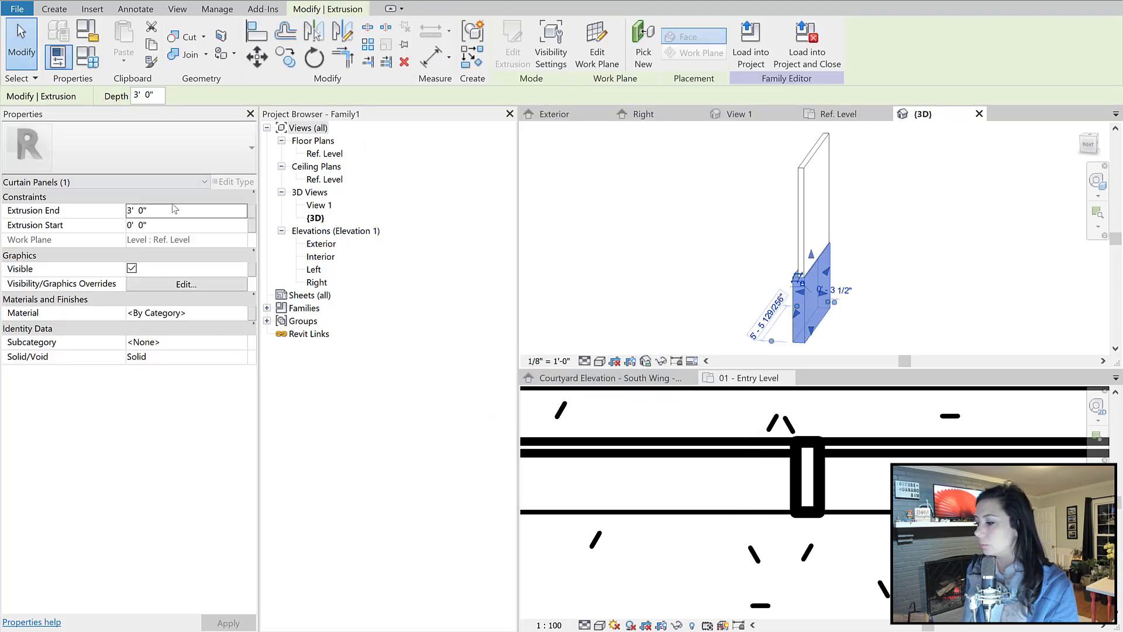
click(253, 317)
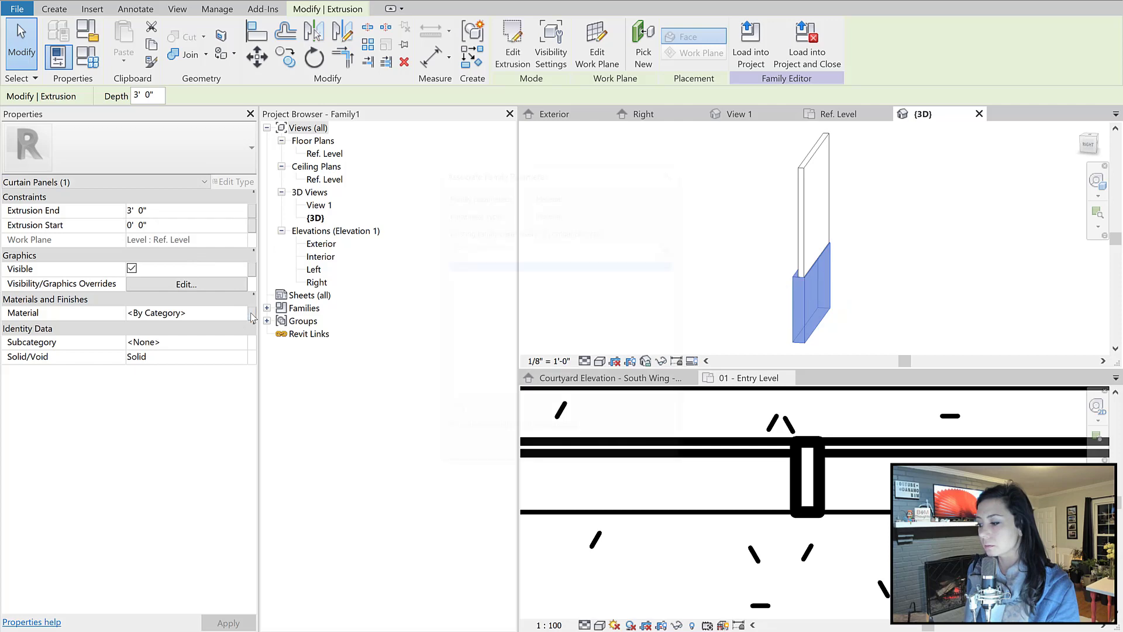
click(454, 411)
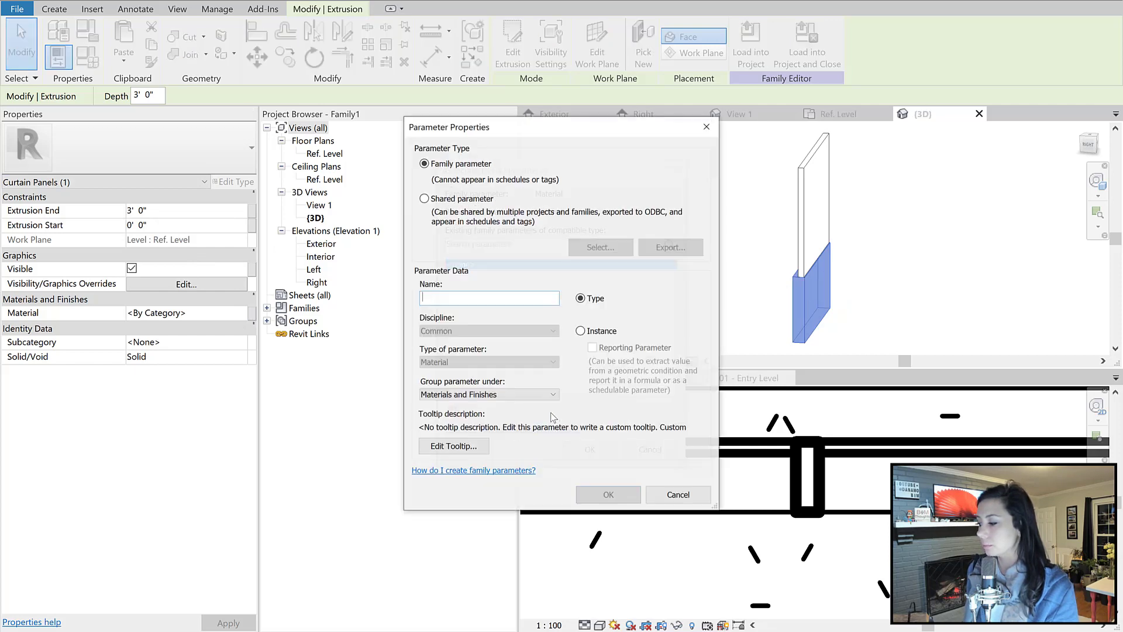
text(Solid Panel Material)
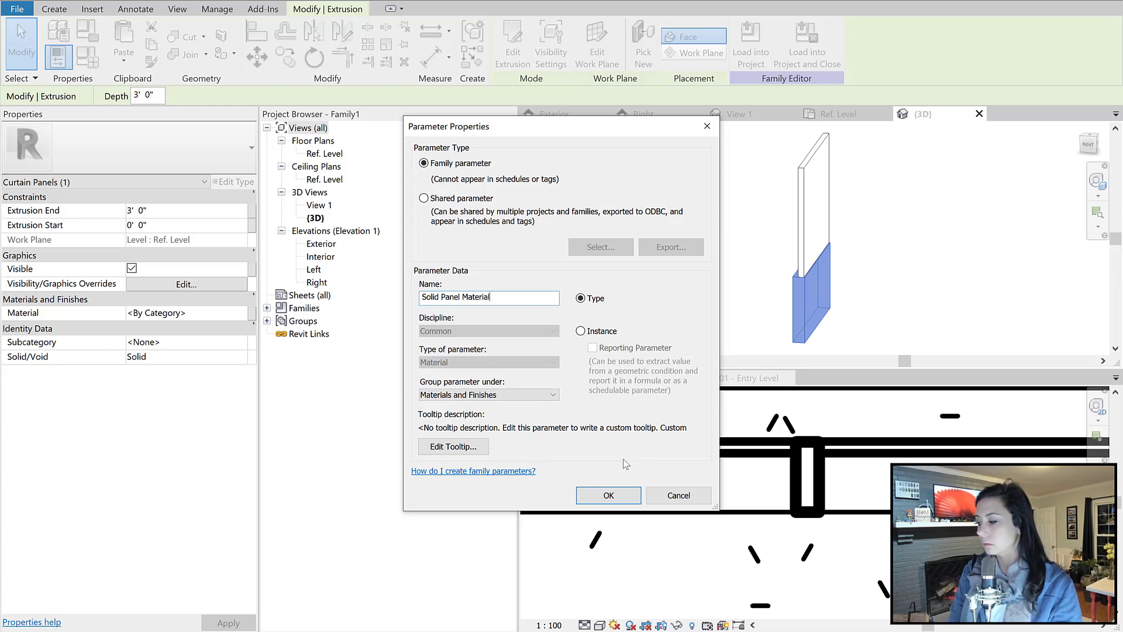
click(608, 498)
click(589, 449)
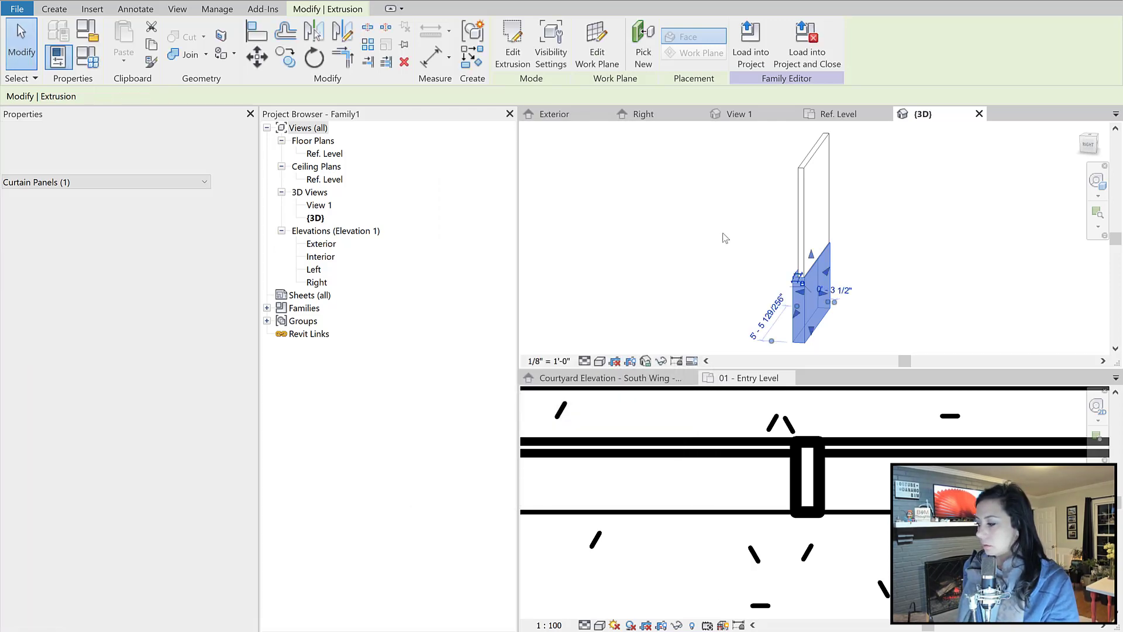
Associate the upper glazing extrusion's material with a new type parameter named Glazed Panel Material, grouped under Materials and Finishes
click(724, 240)
click(812, 211)
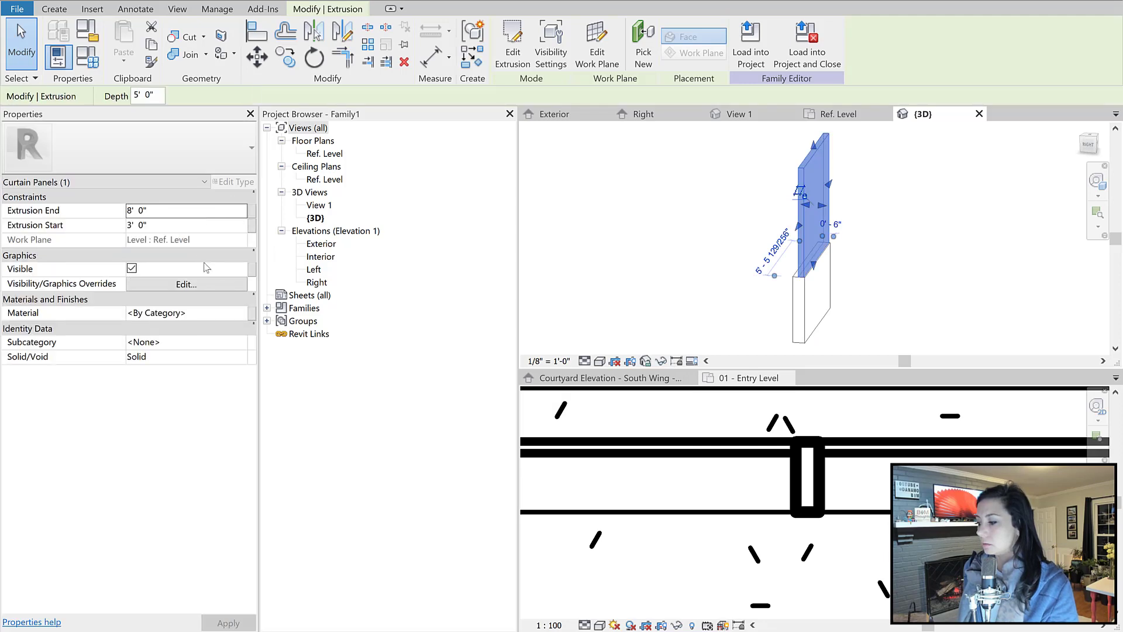
click(254, 318)
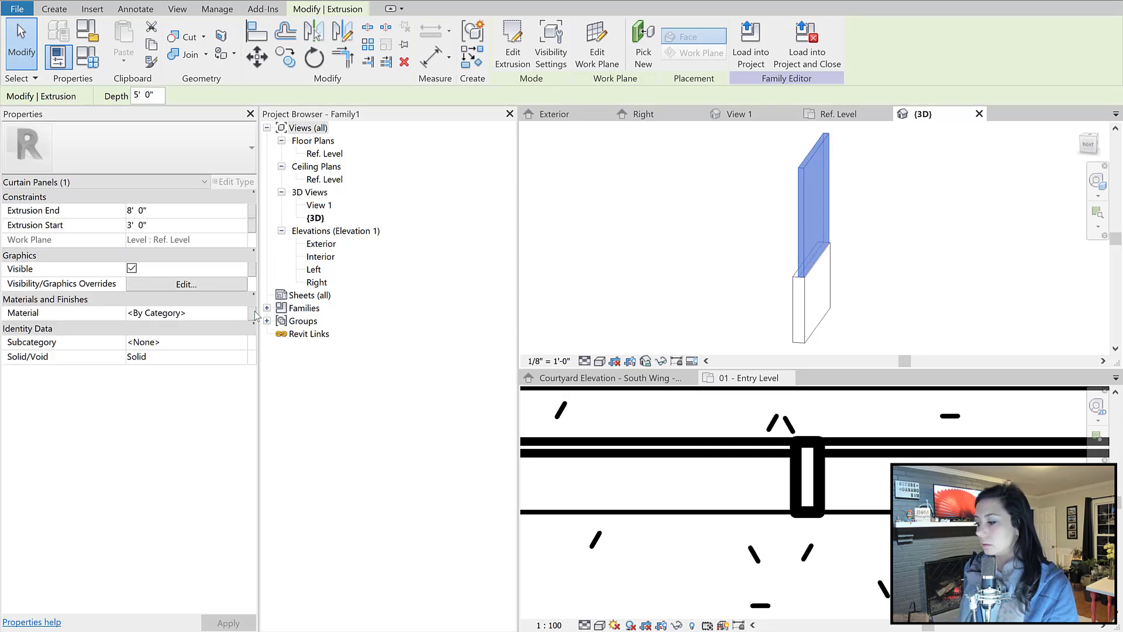
click(454, 412)
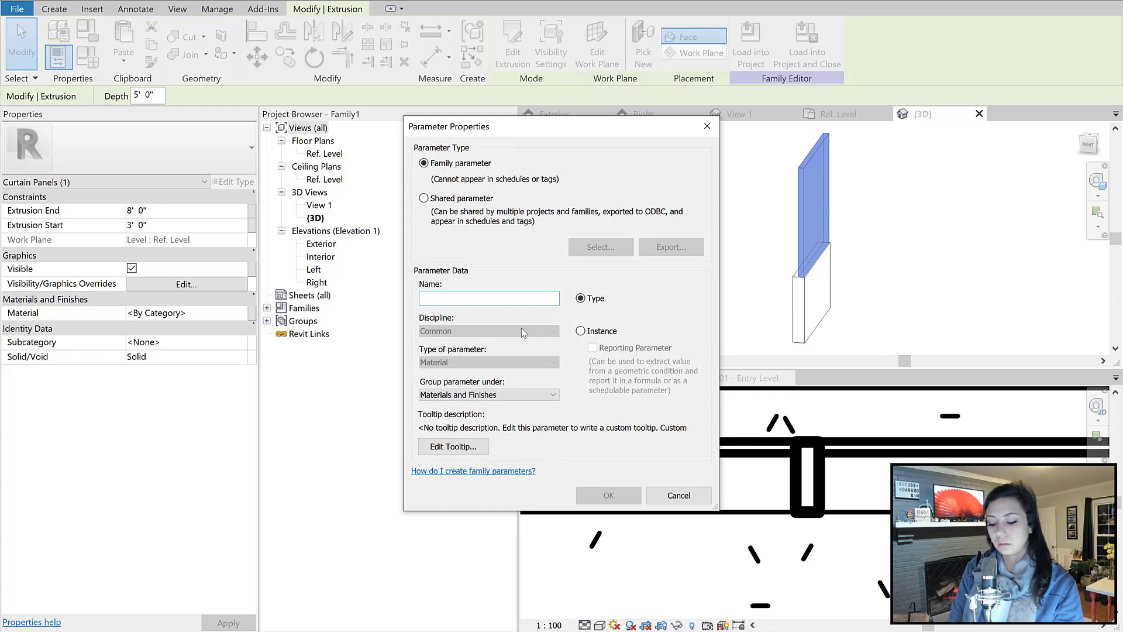
text(Glazed)
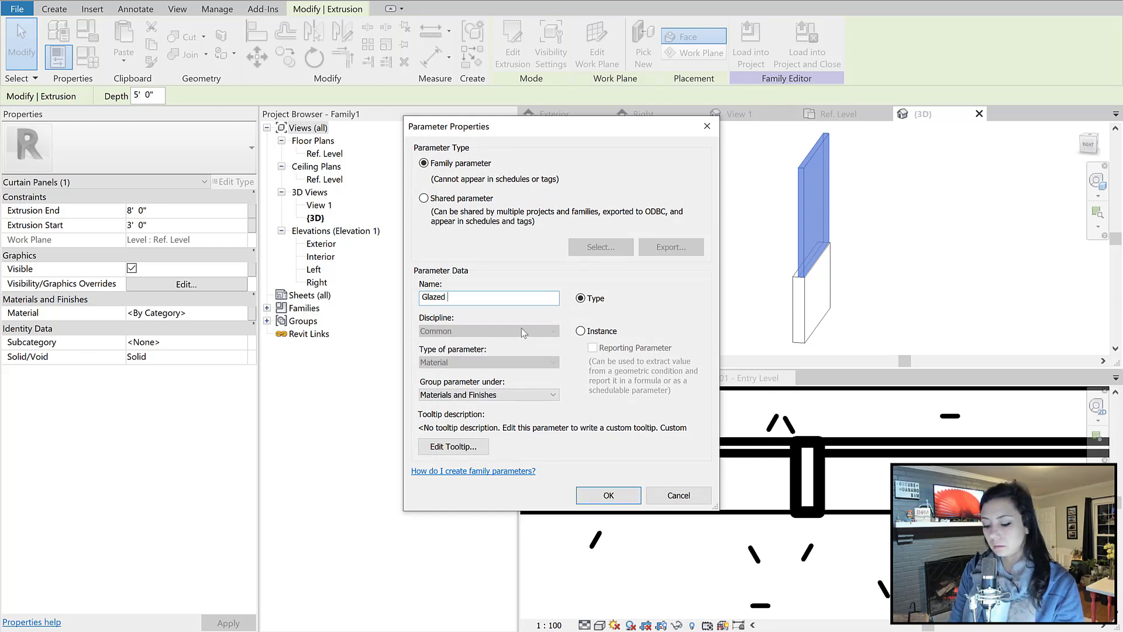
text( <)
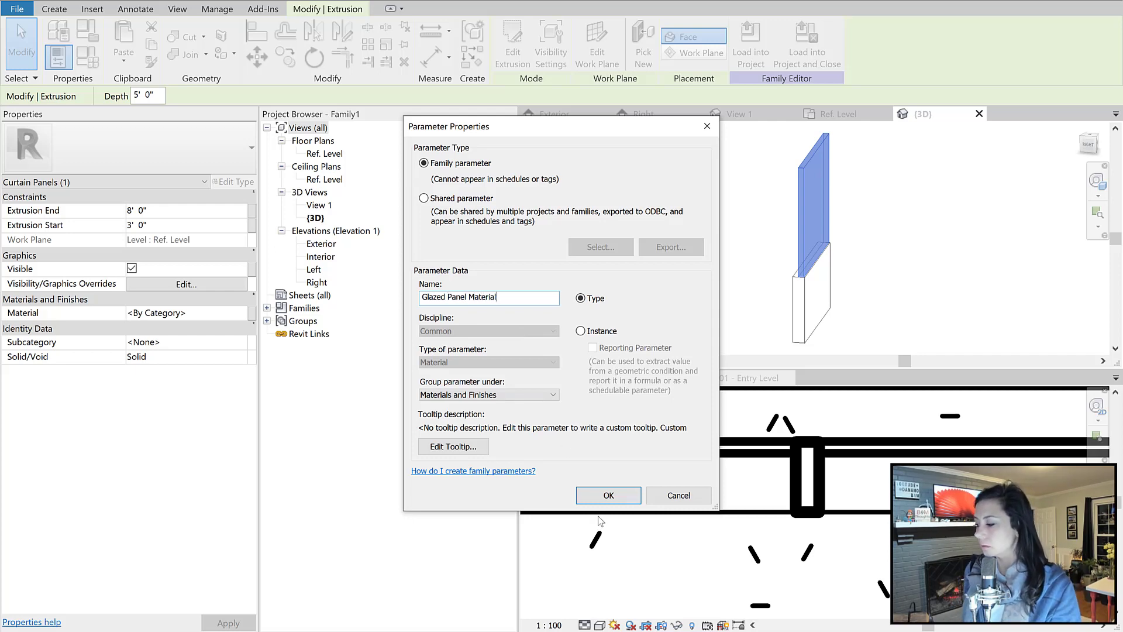
click(608, 495)
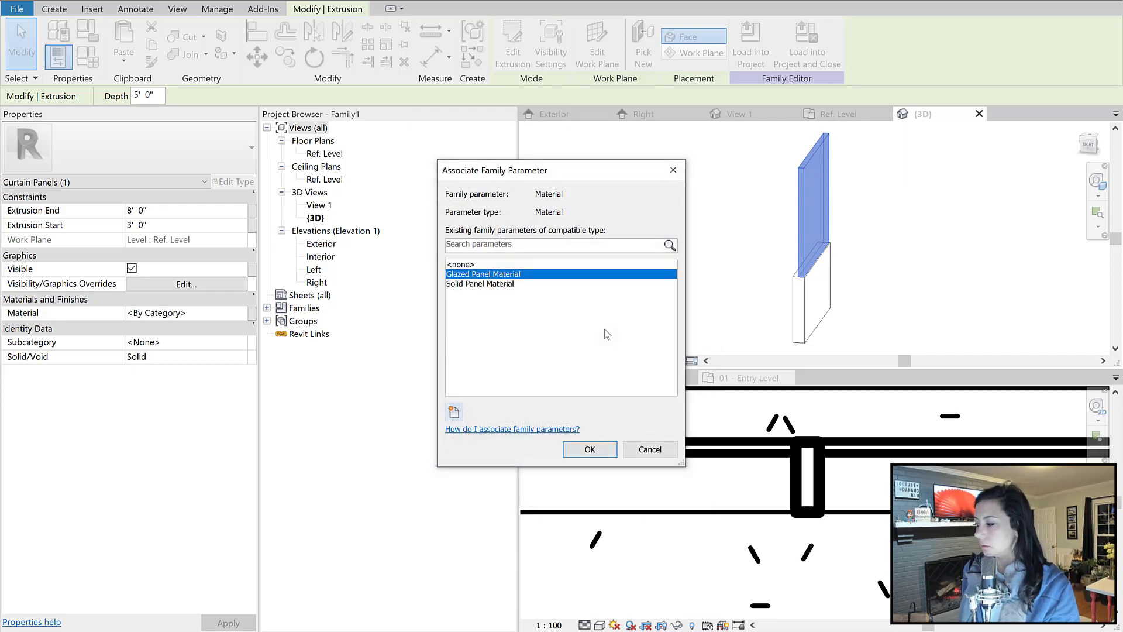
click(590, 449)
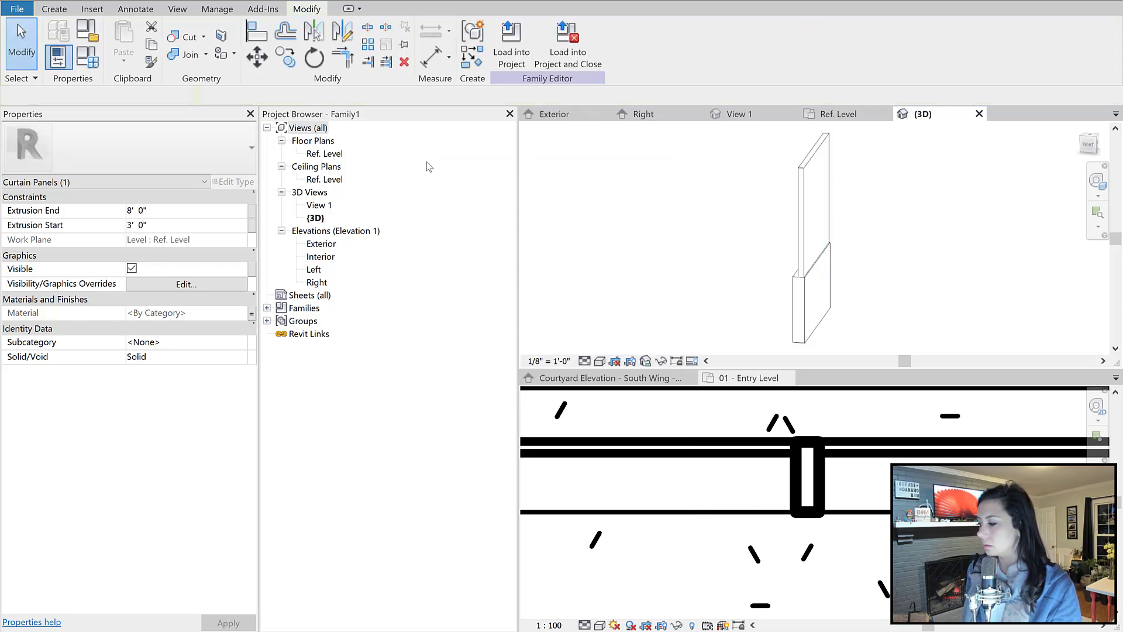
In the Exterior elevation, move the Right reference plane inward to about 1' 4" from the panel's center line
key(Escape)
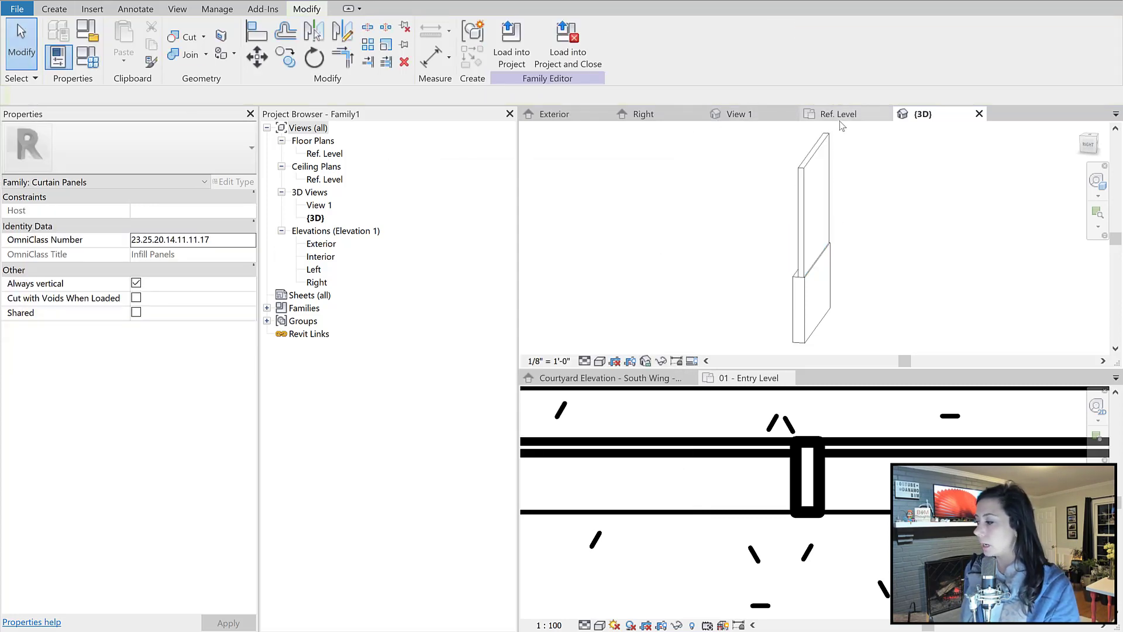
click(552, 115)
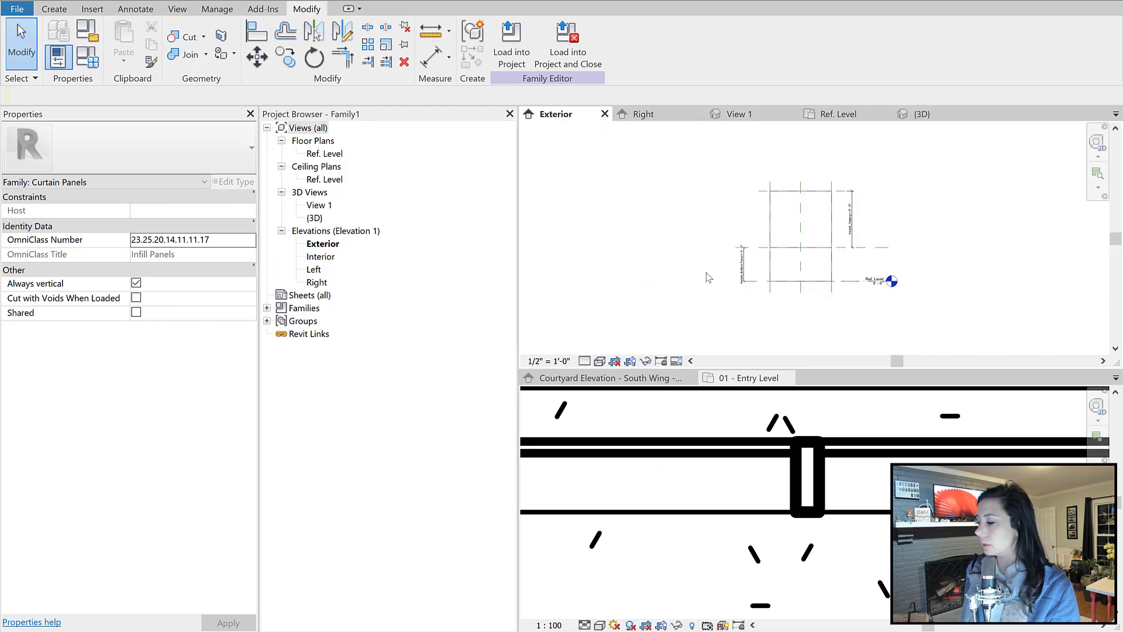
scroll(788, 218, up, 4)
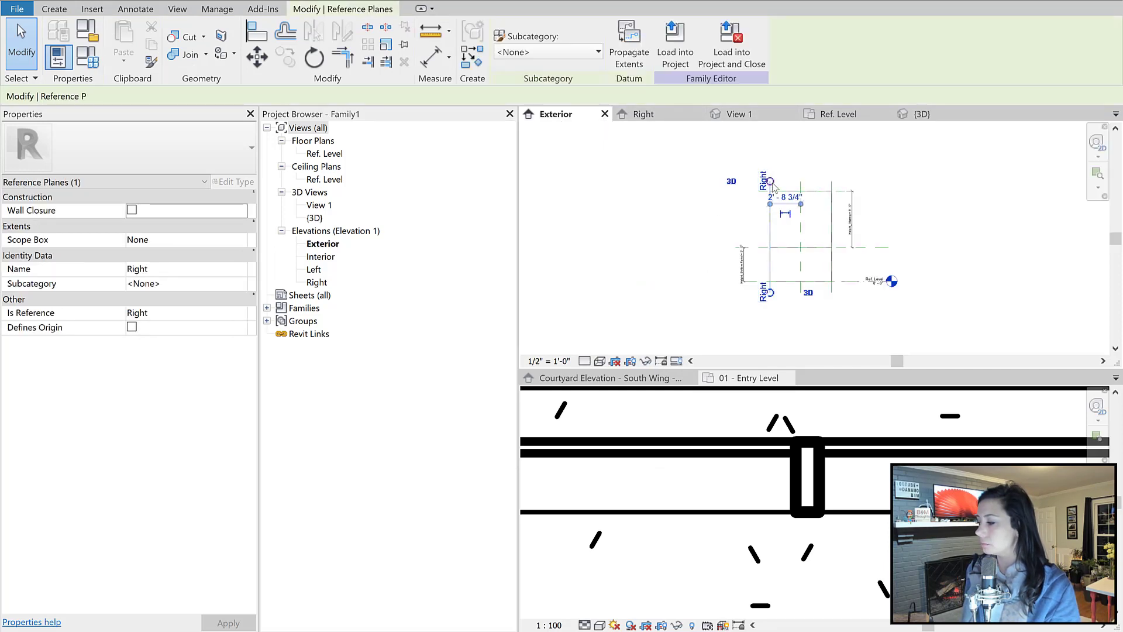
click(767, 193)
scroll(696, 174, down, 3)
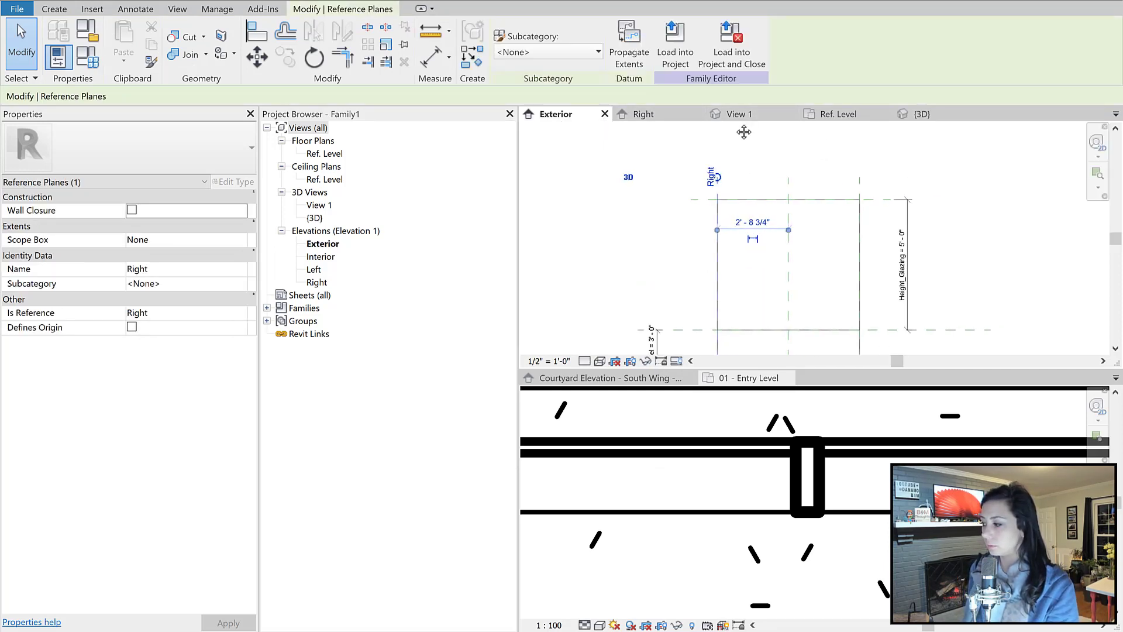
scroll(688, 174, up, 2)
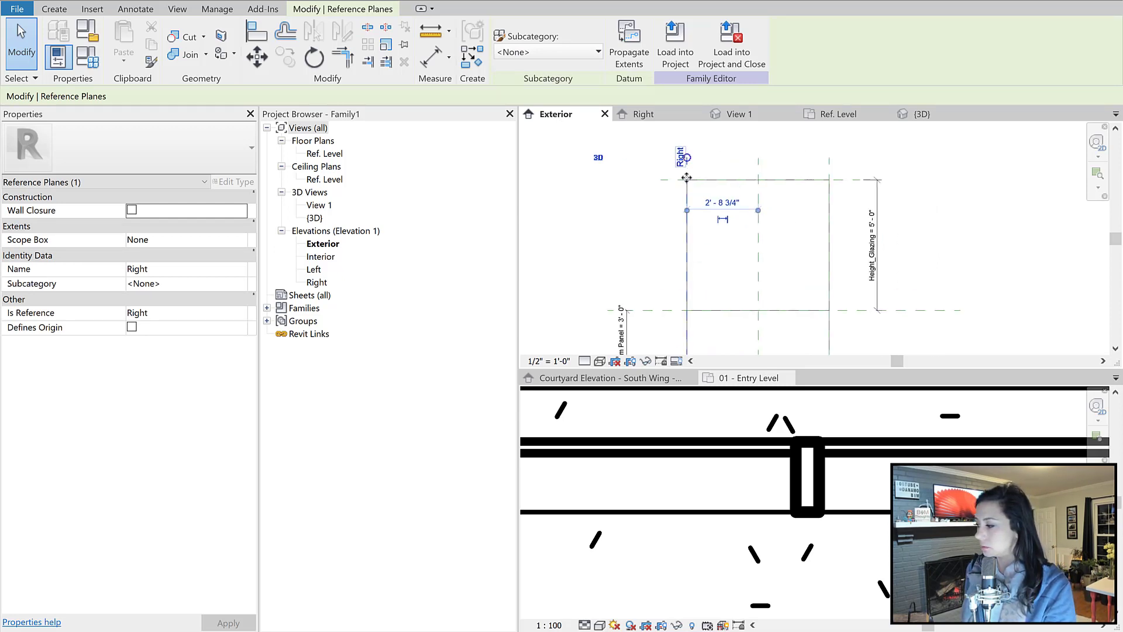
drag(686, 177, 723, 178)
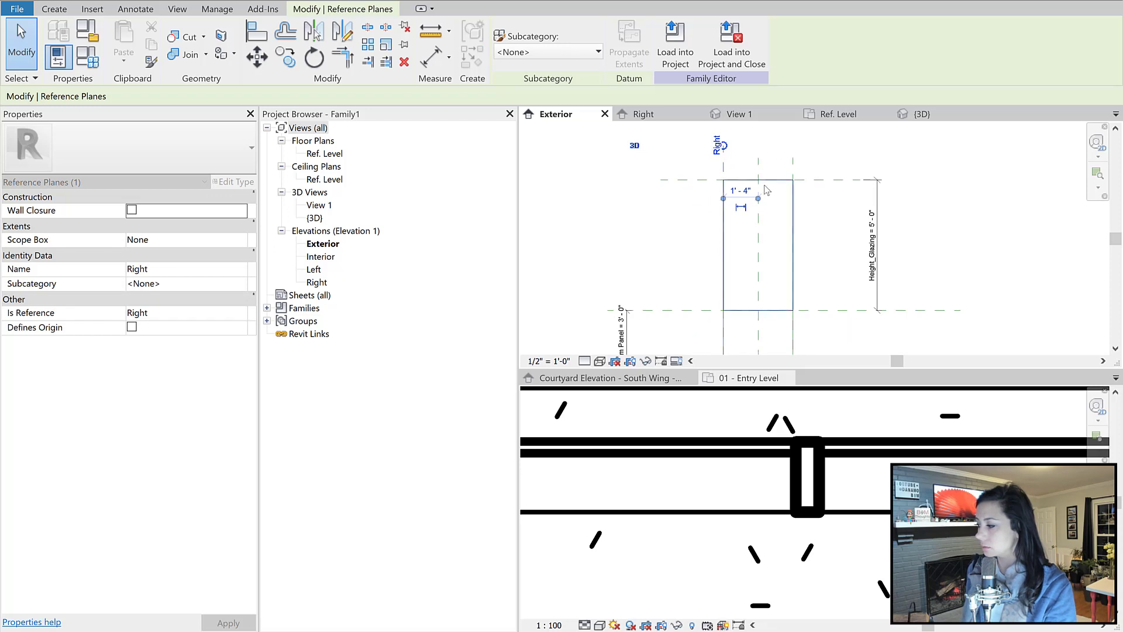
middle_drag(848, 187, 843, 183)
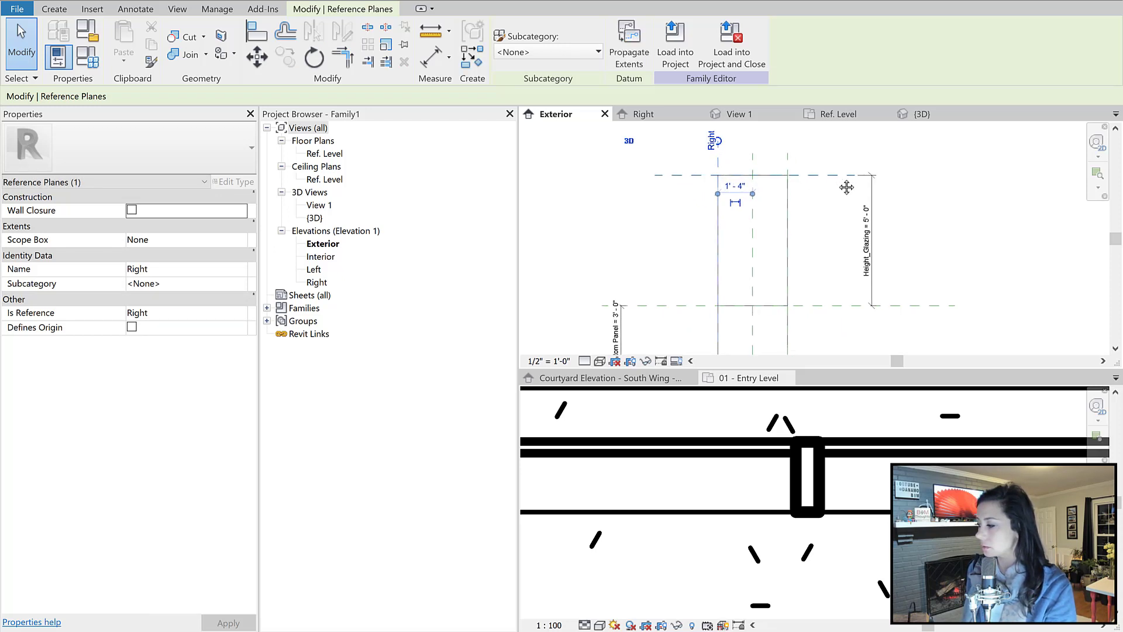
Lower the Top reference plane to a glazing height of about 3' 6"
click(818, 177)
middle_drag(942, 198, 870, 136)
scroll(868, 163, down, 2)
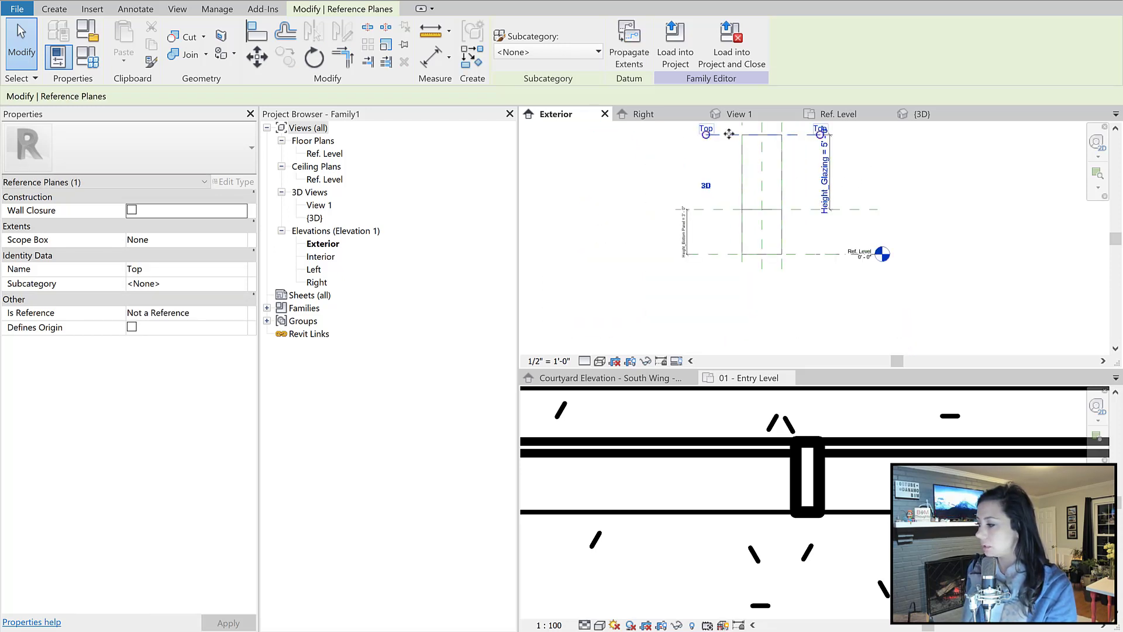
drag(730, 145, 731, 167)
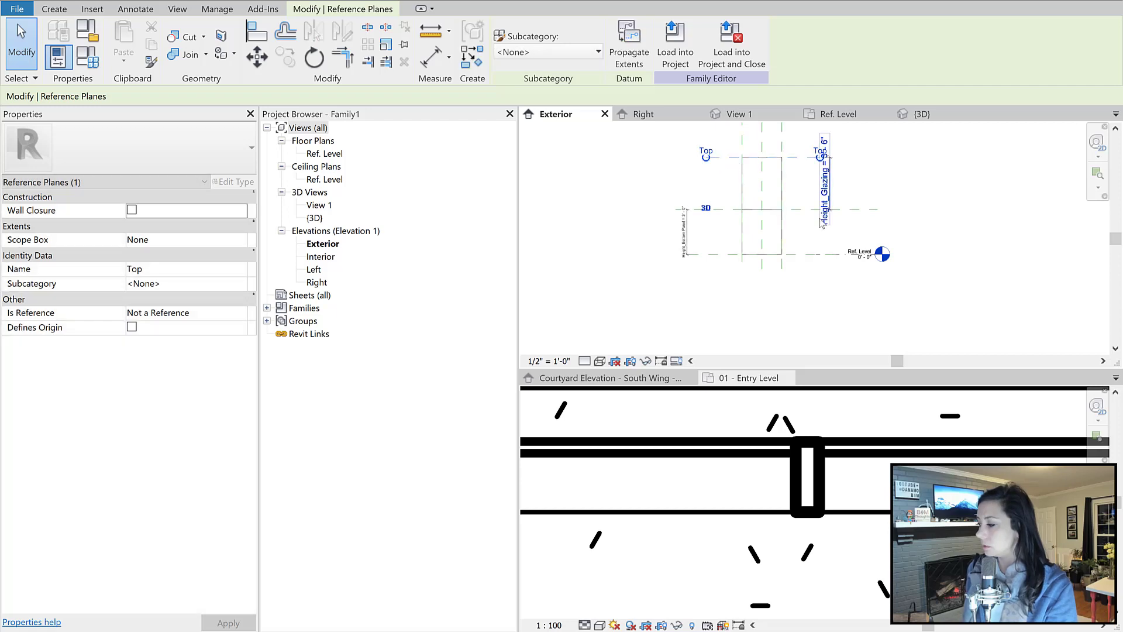
Try to move the Bottom reference plane about 1' 6" above the Ref. Level
click(801, 254)
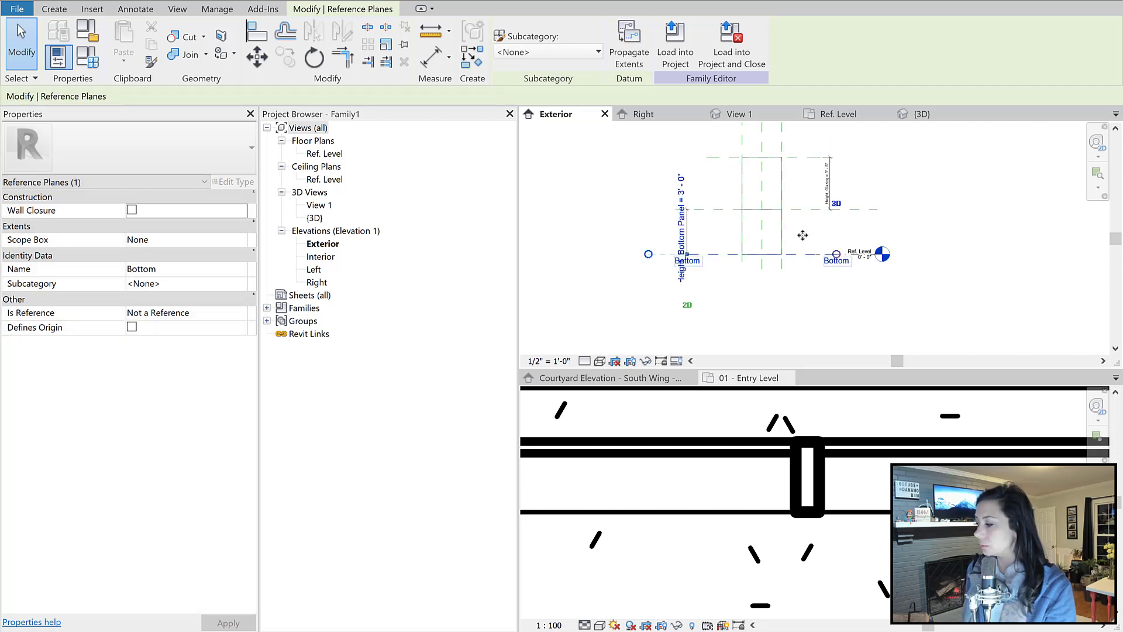
drag(802, 235, 802, 232)
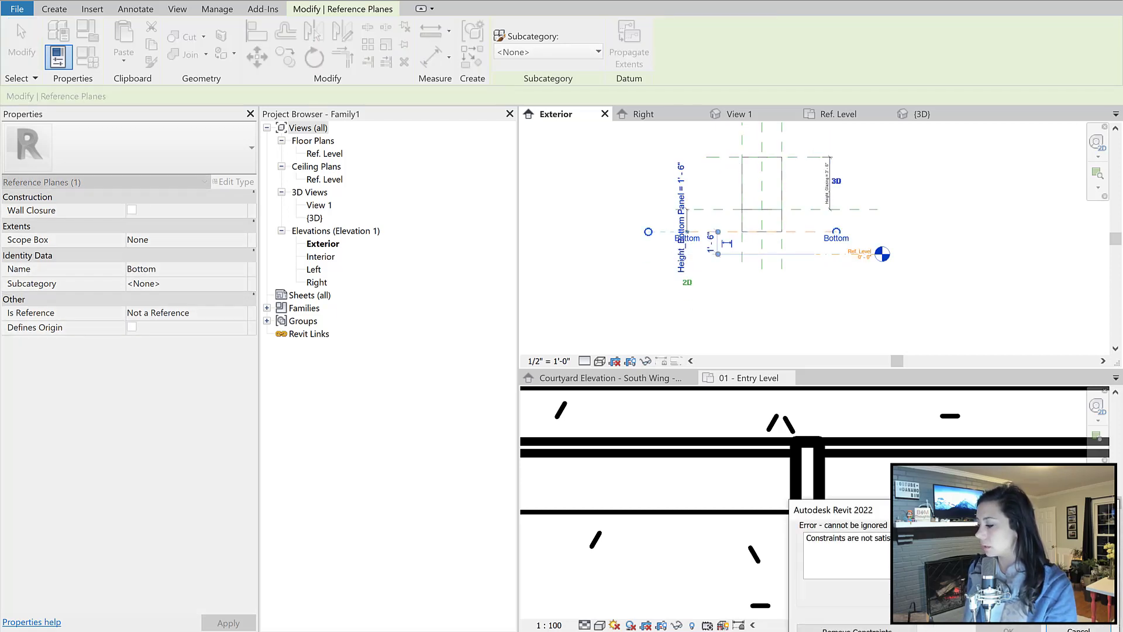
click(1078, 629)
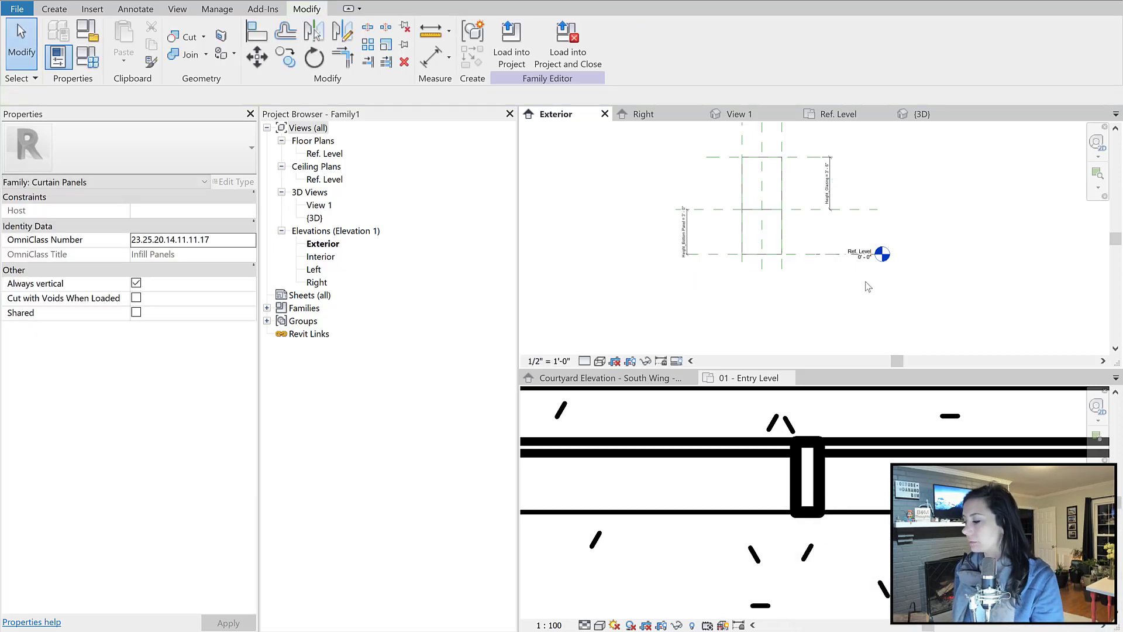
middle_drag(881, 180, 893, 220)
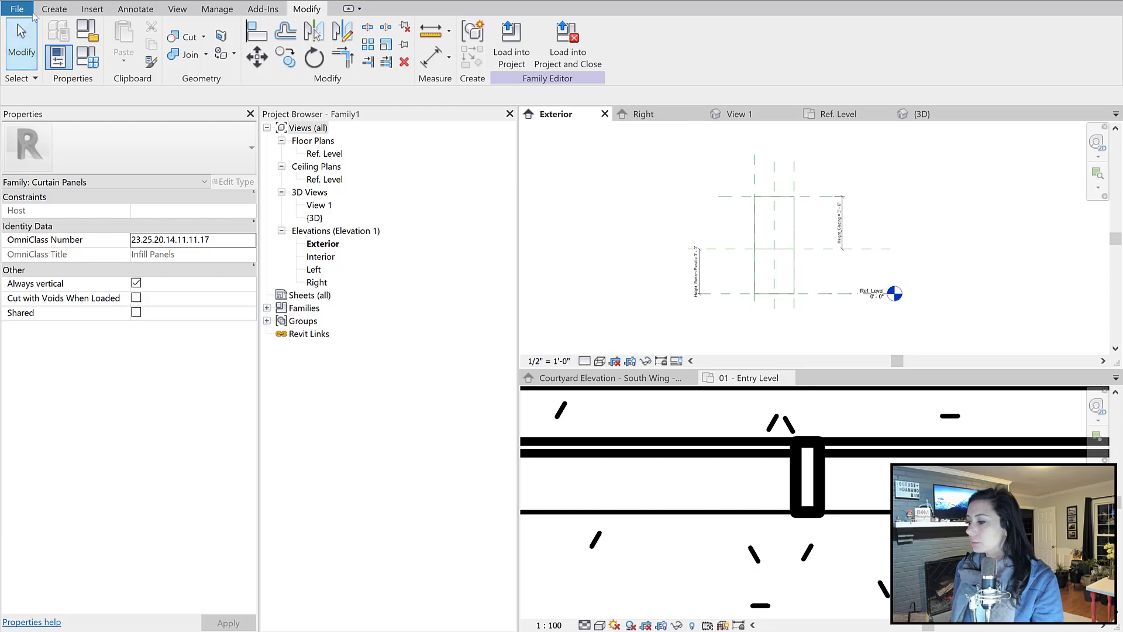
Save the curtain panel family as CWPanel_DoublePanel in the curtain wall panel families folder
click(17, 8)
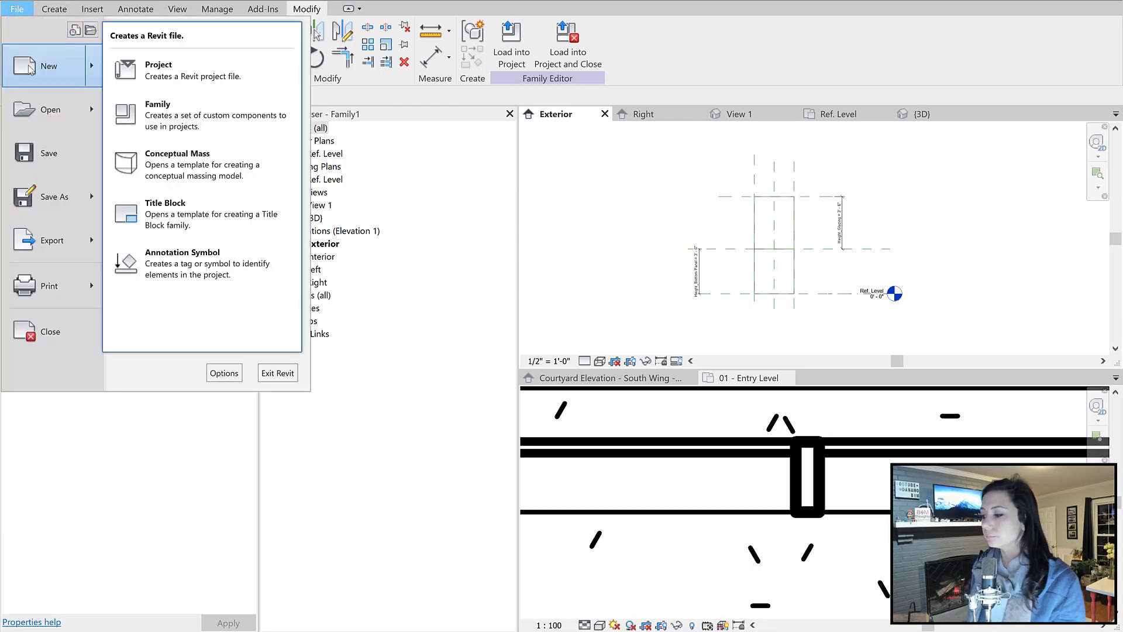
mouse_move(65, 193)
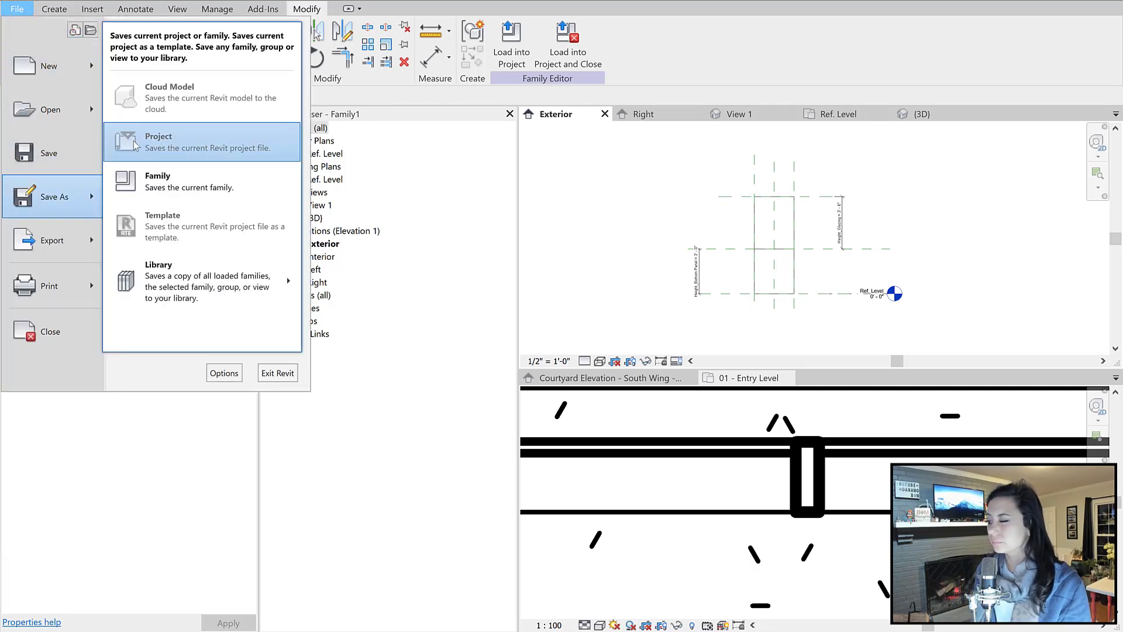
click(153, 186)
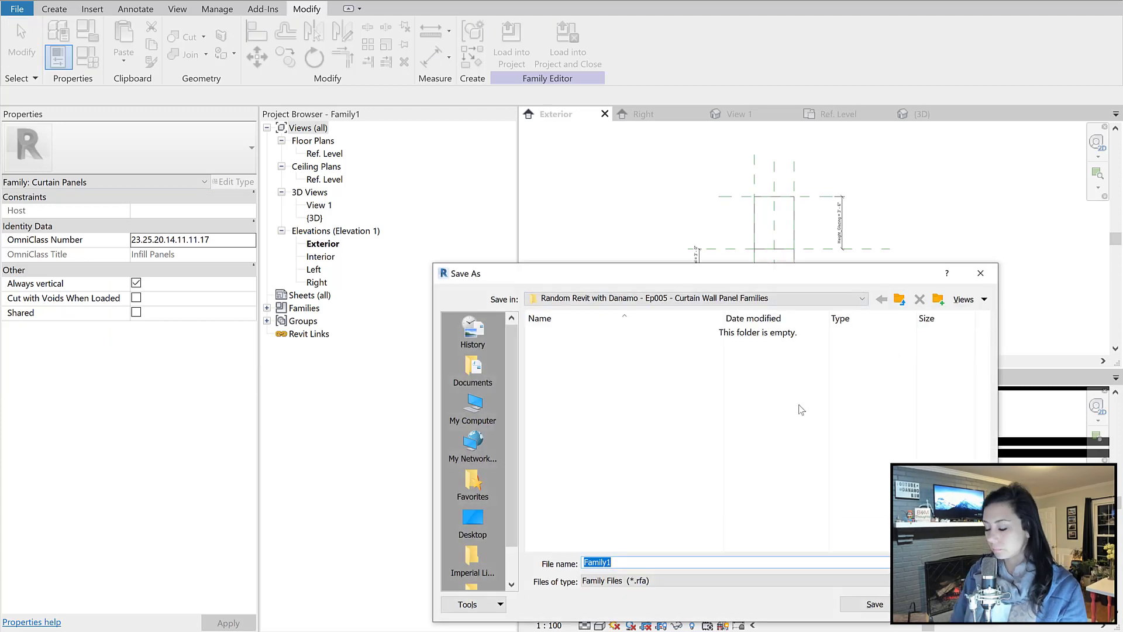
text(CWPanel_DoublePanel)
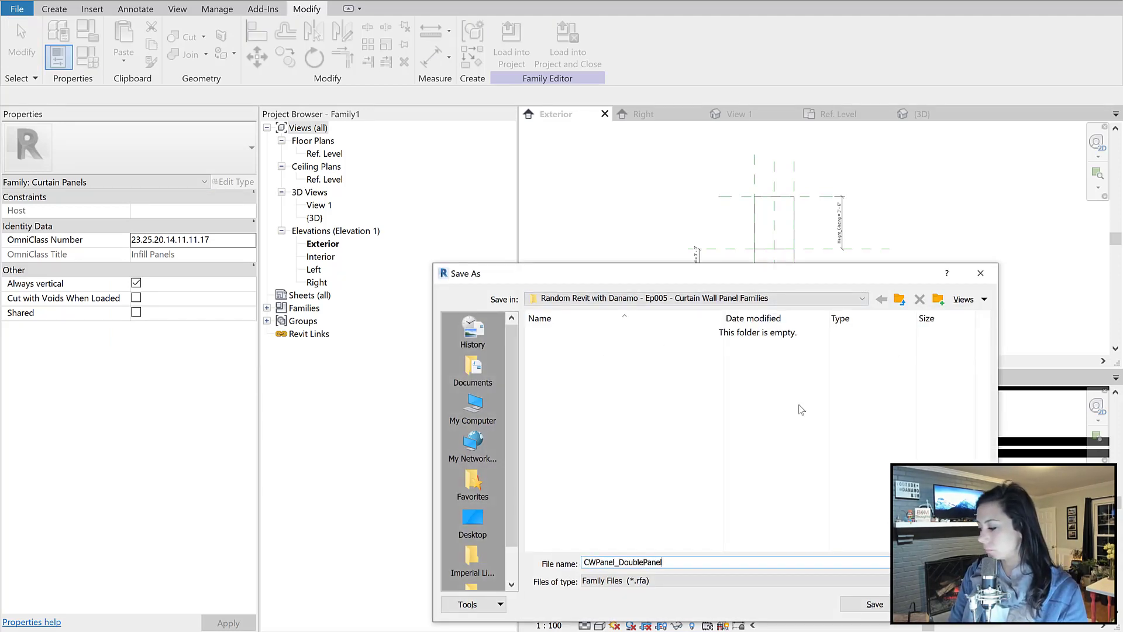
key(Return)
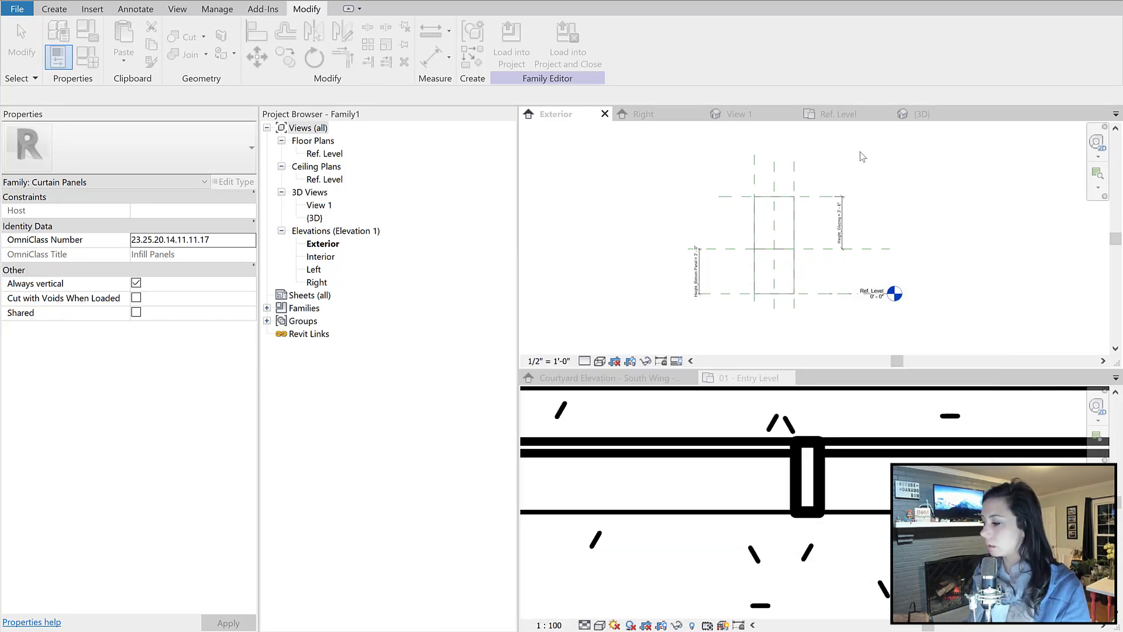
Load the family into the sample project, close its {3D} view and show the project's Courtyard - South Wing view
click(536, 68)
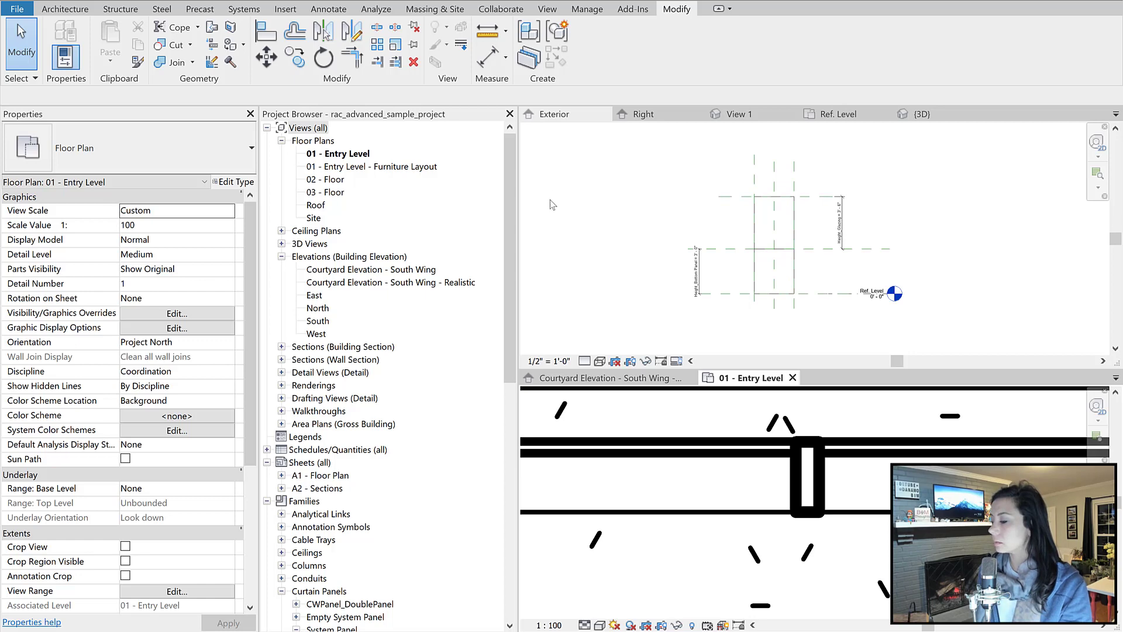
click(948, 117)
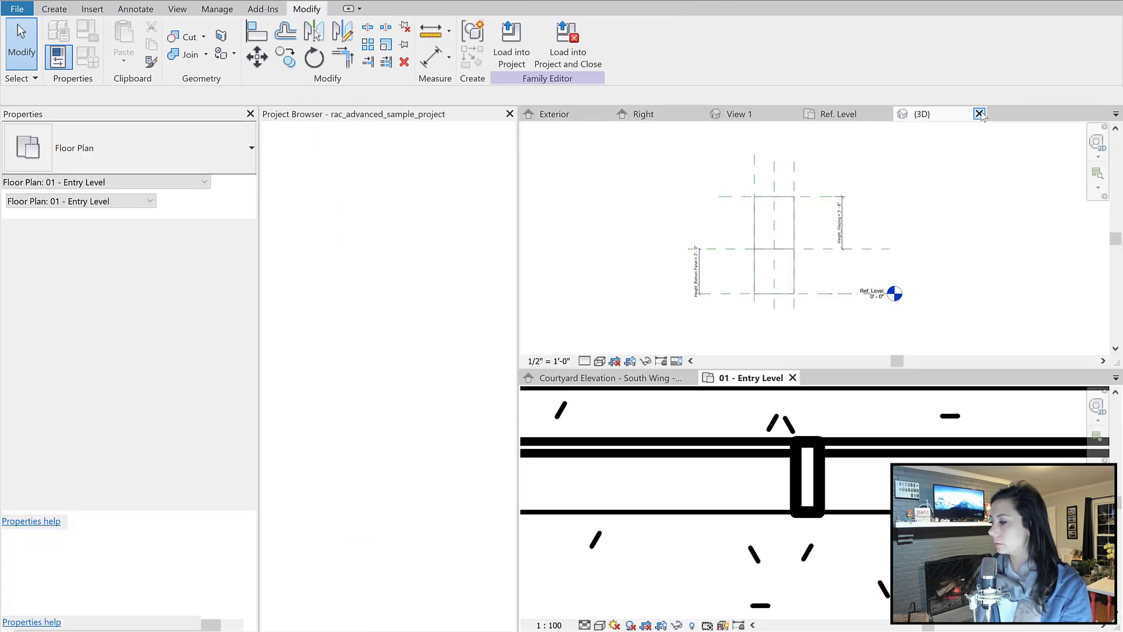
click(979, 114)
click(624, 114)
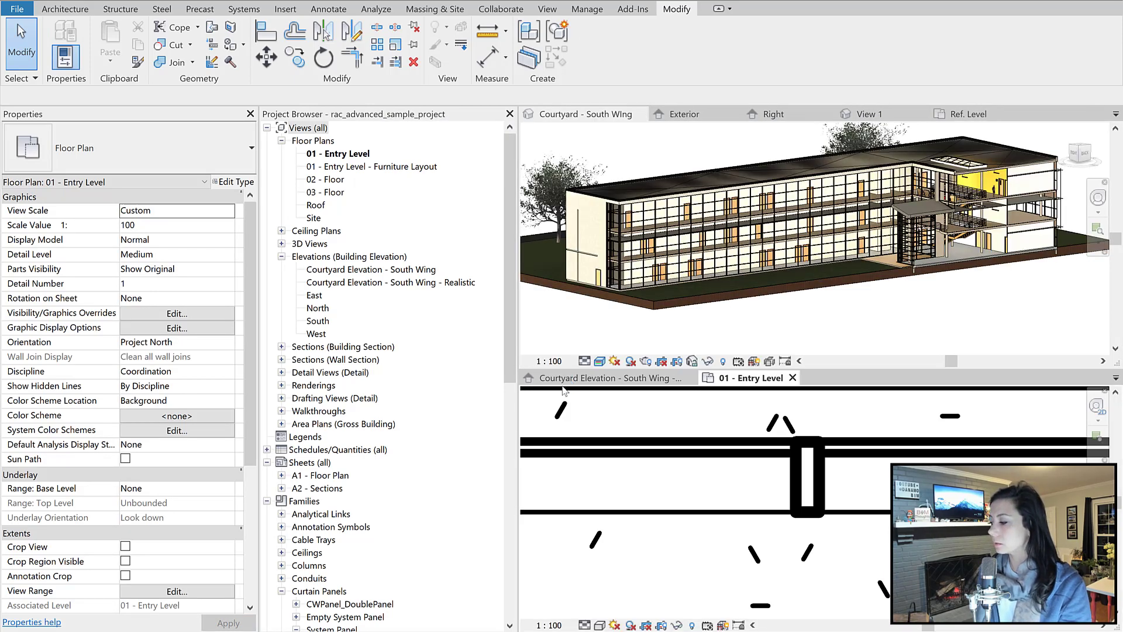
In the realistic courtyard elevation, select the bottom row of curtain panels along the horizontal grid and change their type to CWPanel_DoublePanel
click(574, 379)
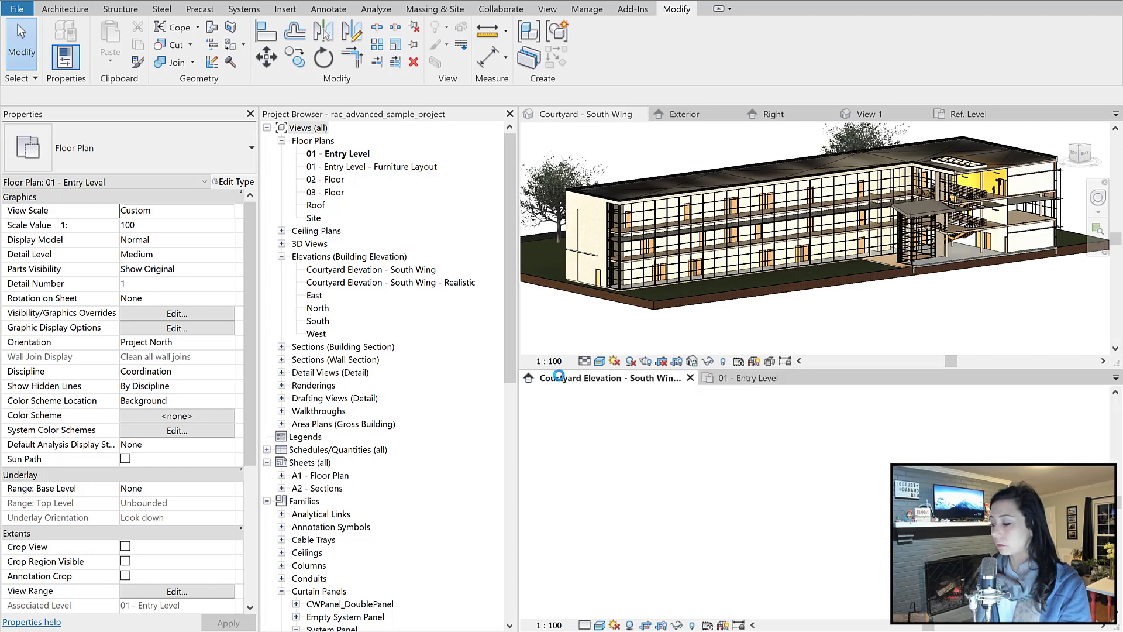
right_click(543, 565)
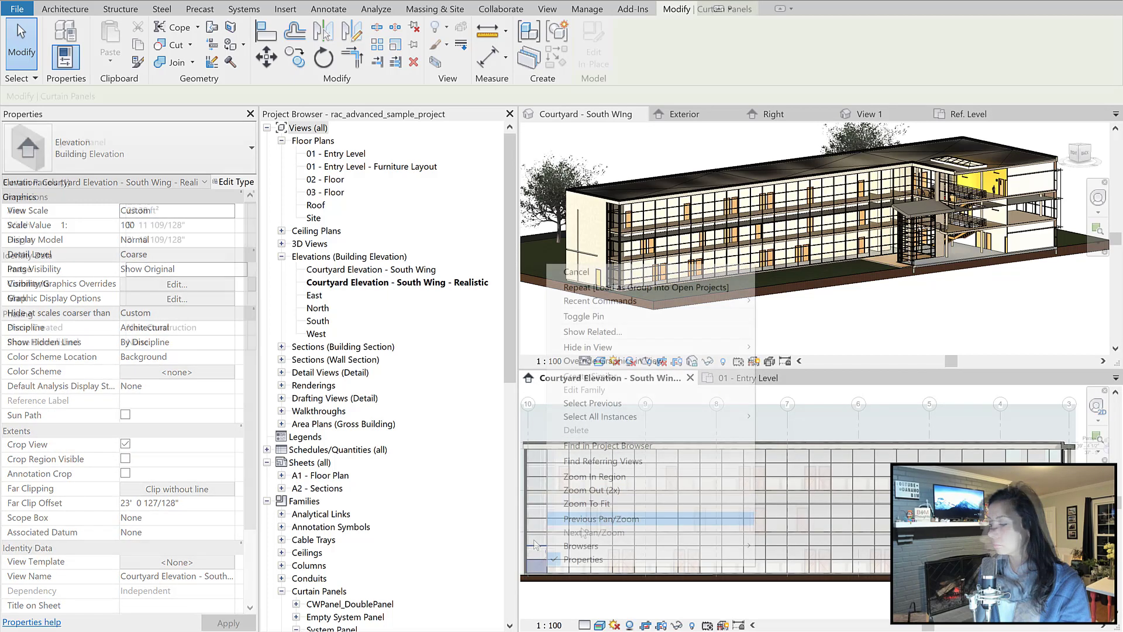
click(576, 588)
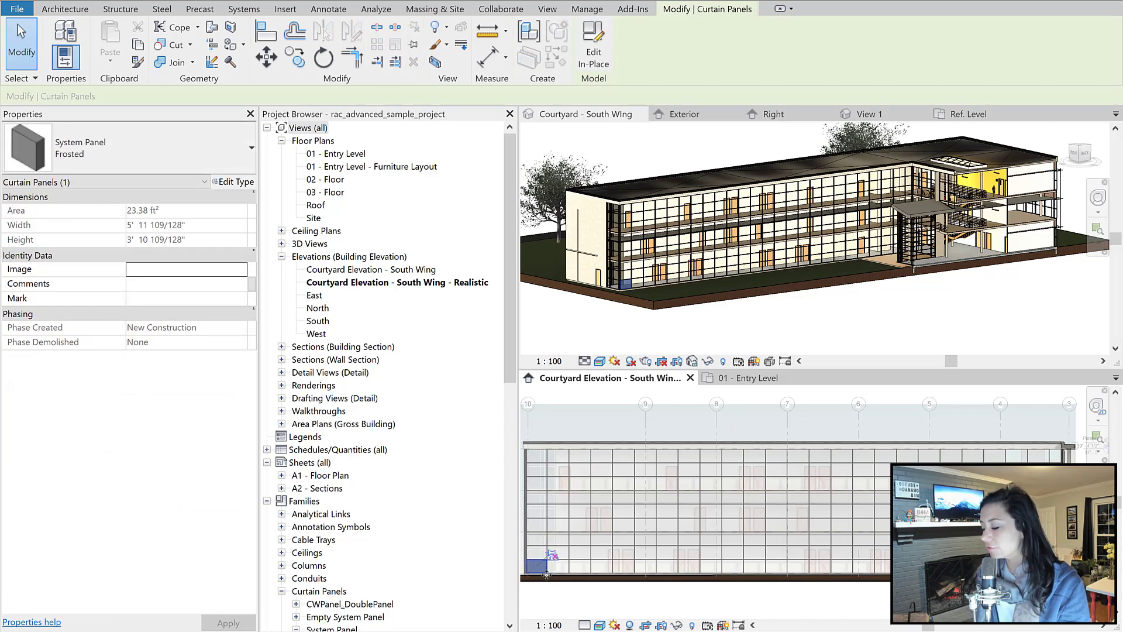
right_click(548, 573)
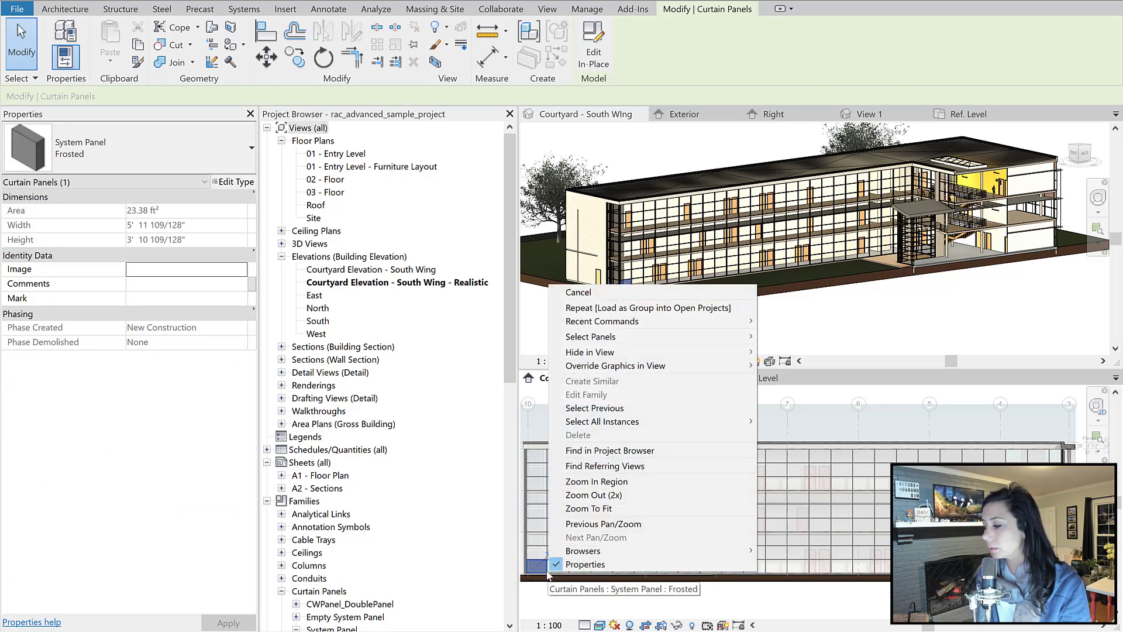
mouse_move(587, 341)
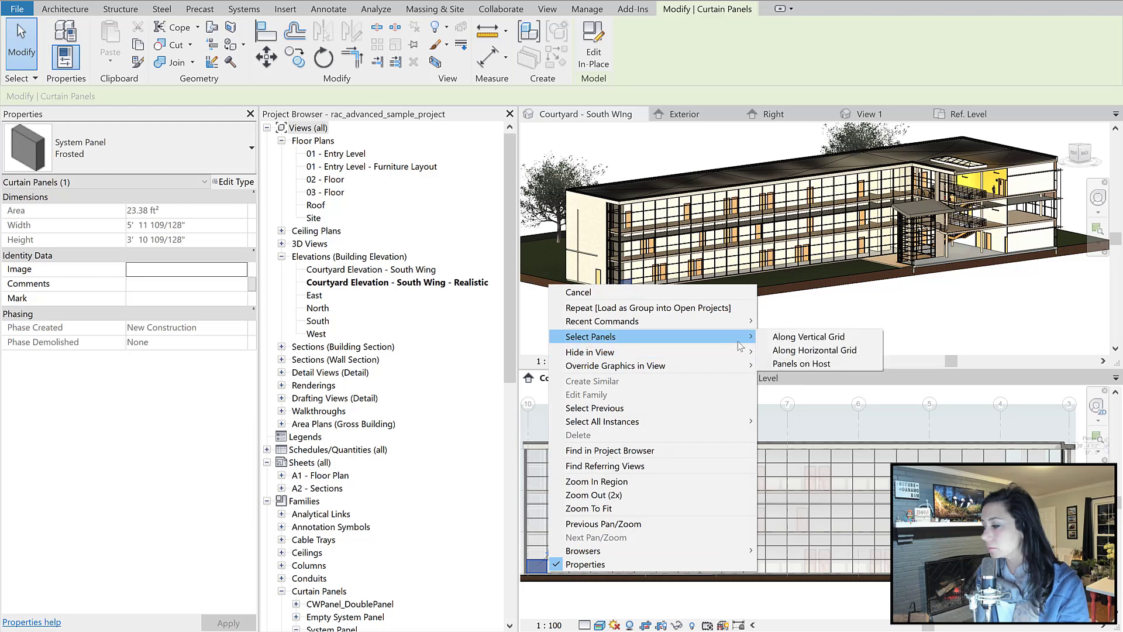
click(817, 350)
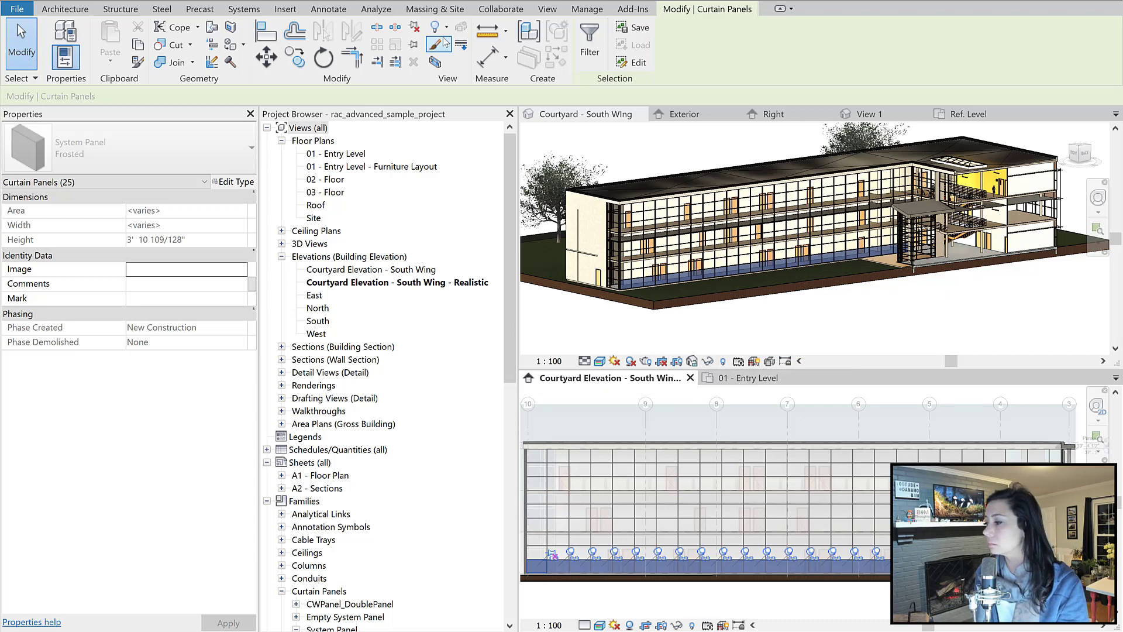
click(160, 161)
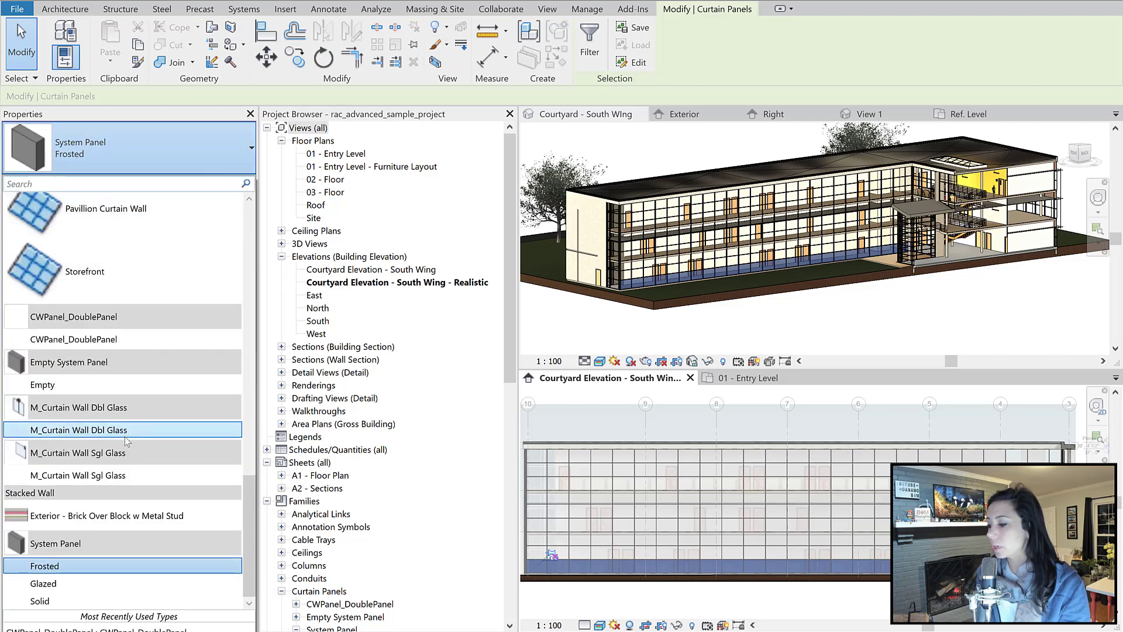
click(129, 340)
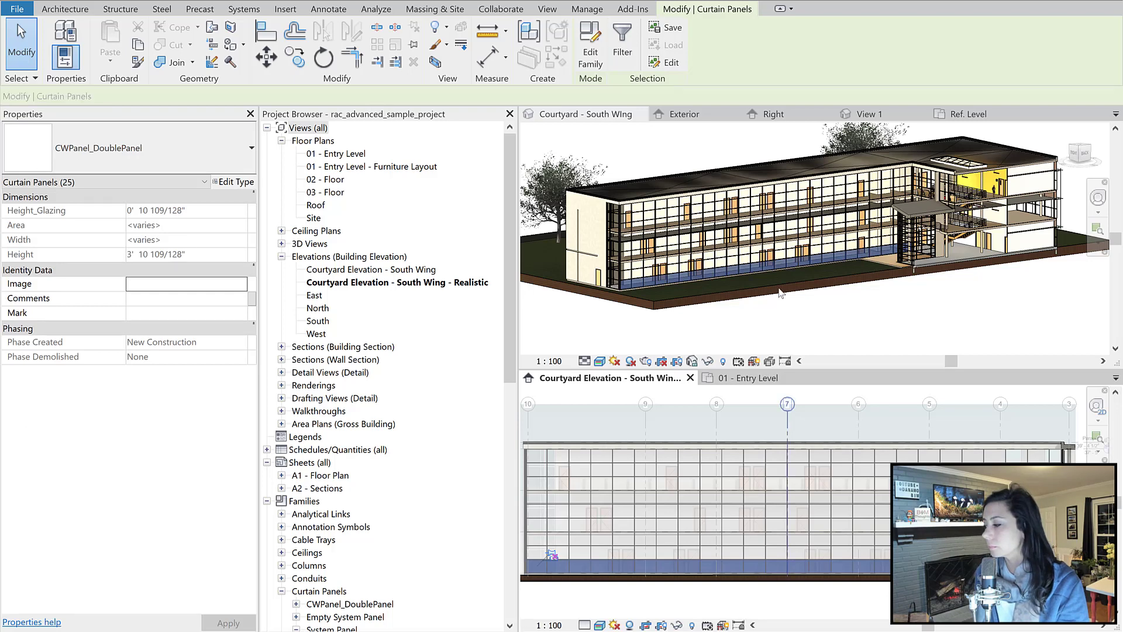
For a bottom-row panel in the Courtyard - South Wing 3D view, set the type's Glazed Panel Material to Frosted
click(588, 331)
scroll(626, 299, up, 8)
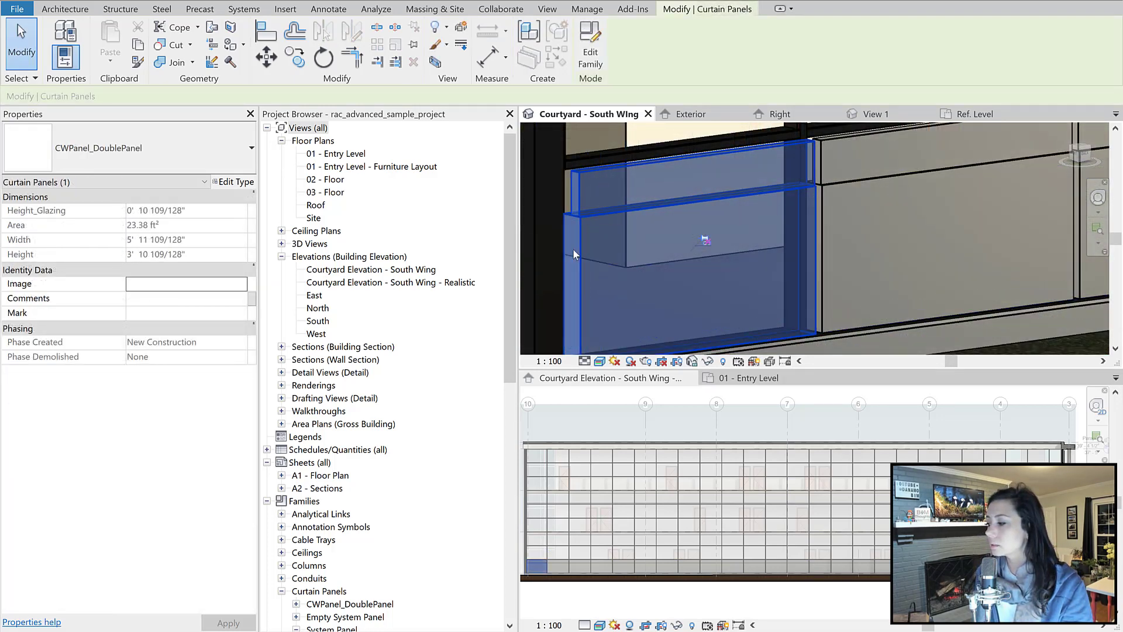
click(233, 183)
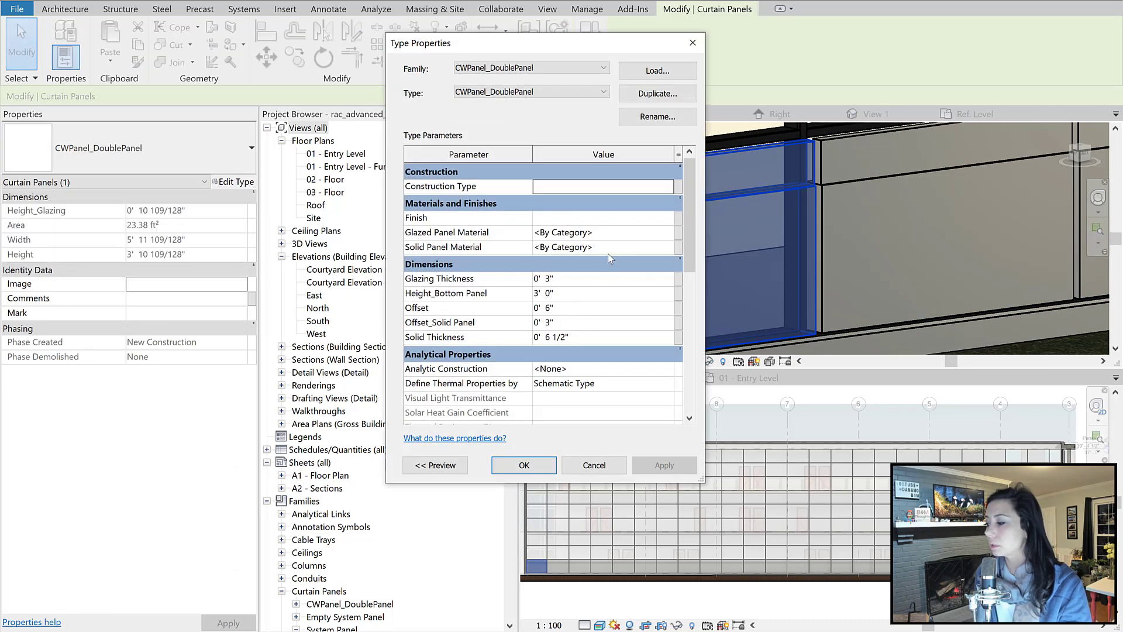
click(670, 233)
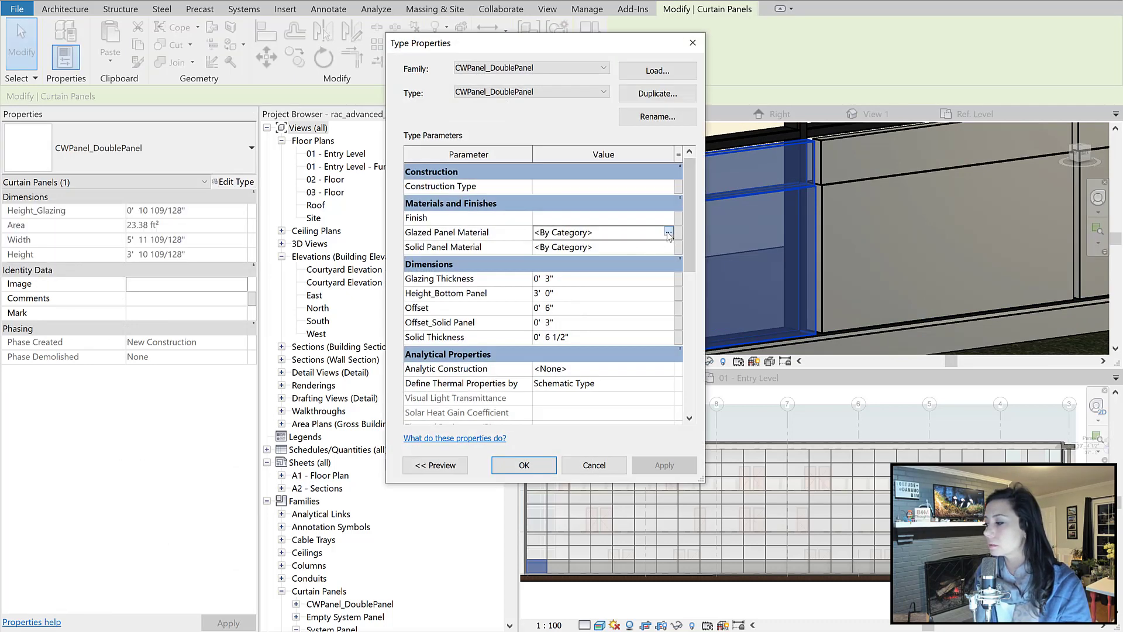
click(668, 233)
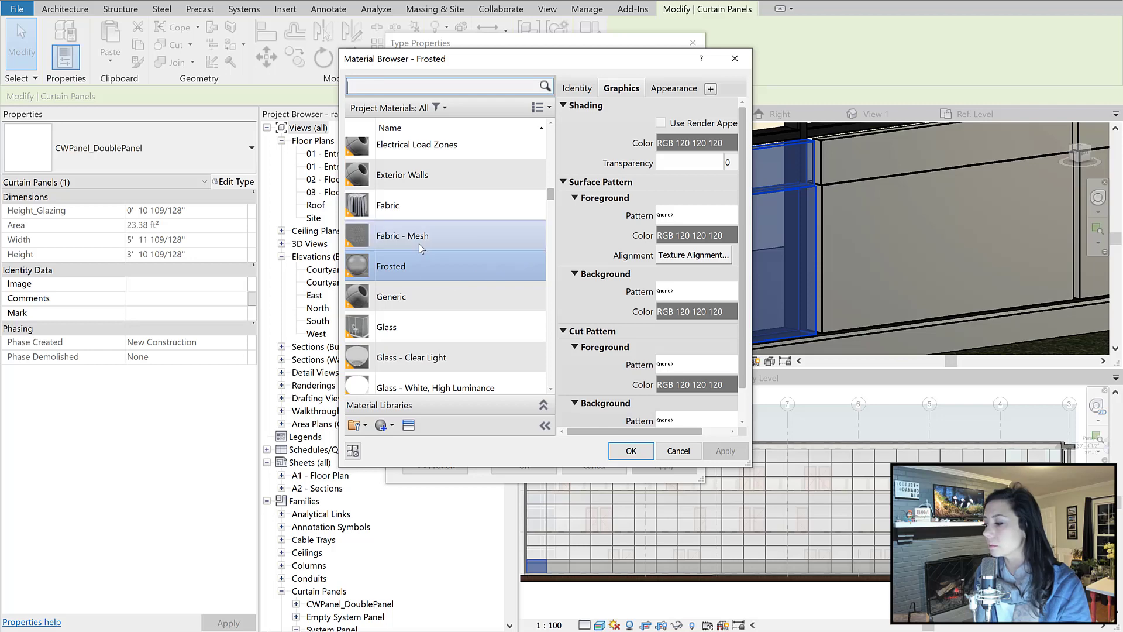
click(633, 452)
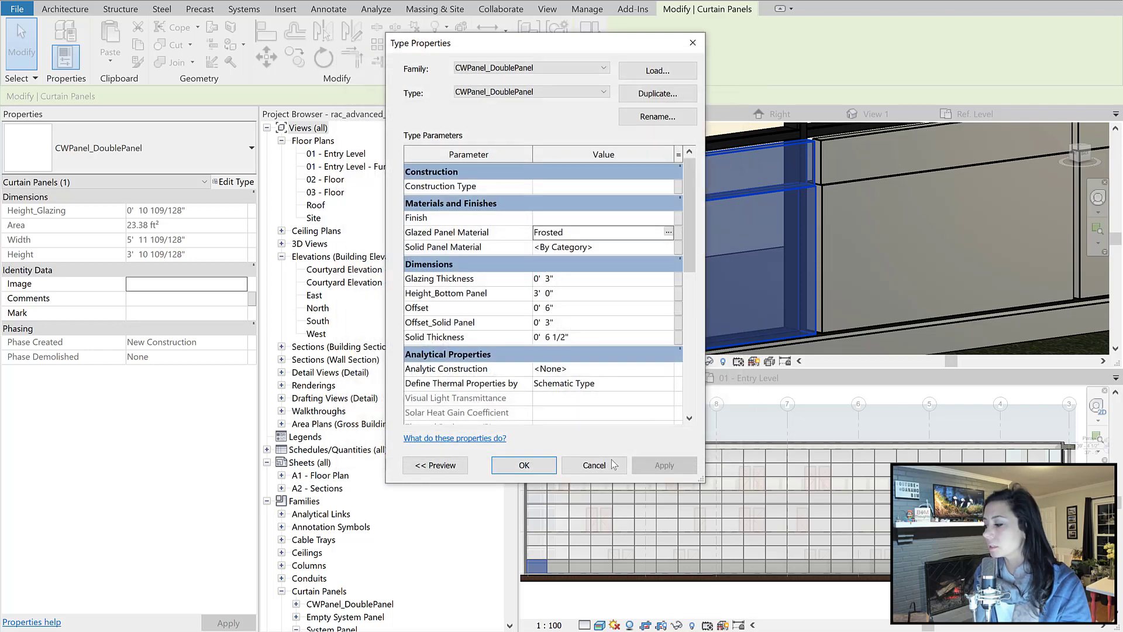
Set the CWPanel_DoublePanel type's Solid Panel Material to Metal - Aluminium, Black-Anodized and apply the type changes
click(667, 246)
click(668, 247)
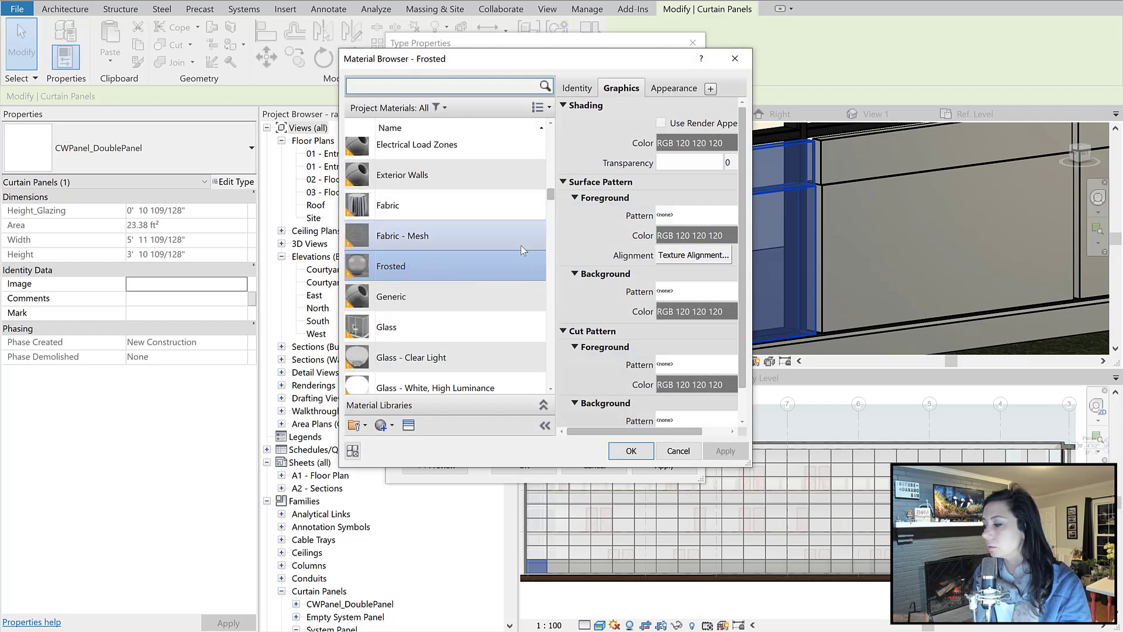
click(398, 88)
text(al)
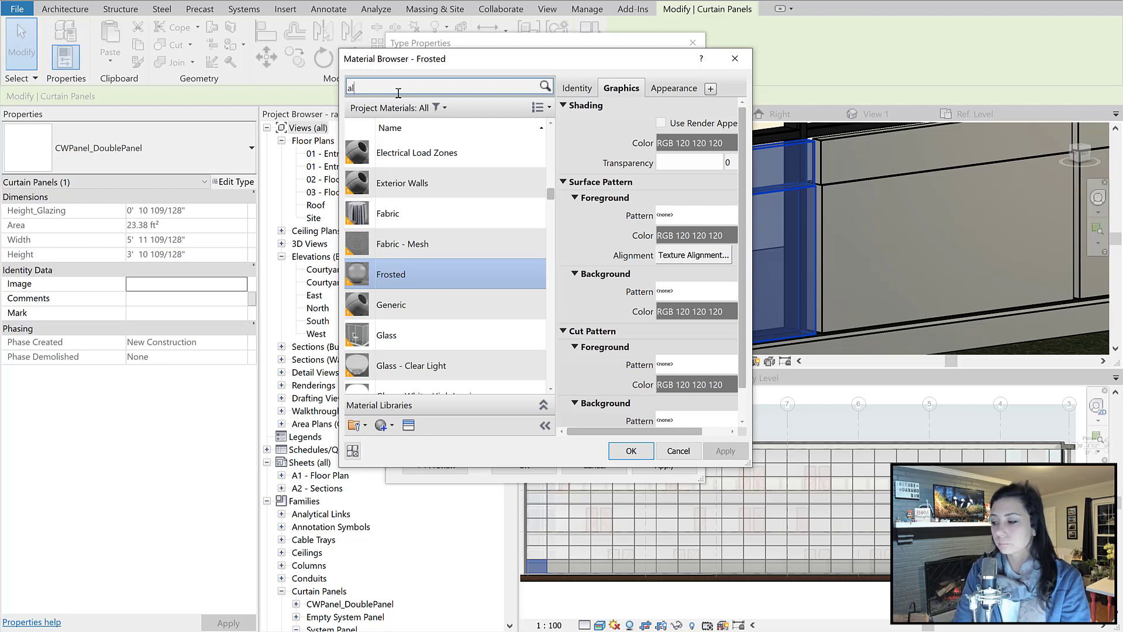
text(um)
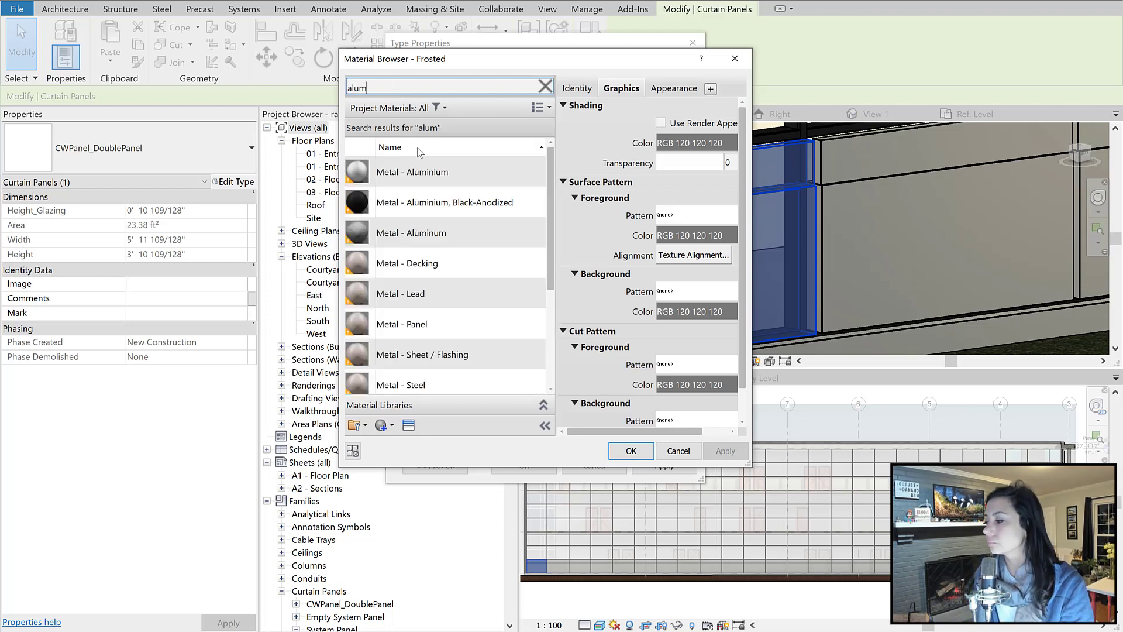
click(424, 175)
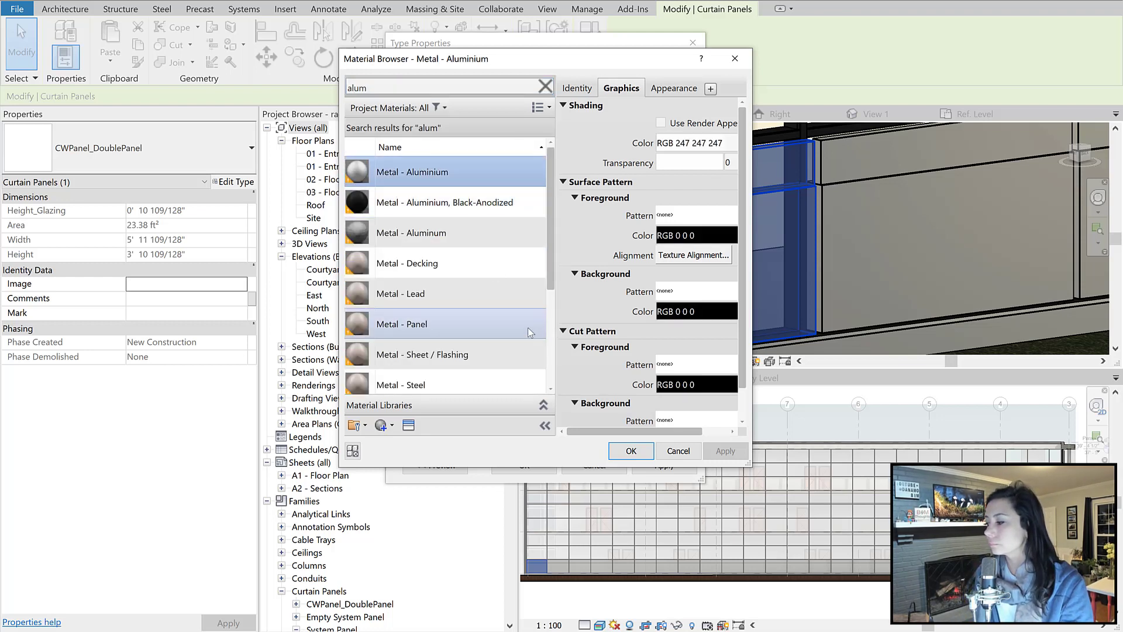
click(456, 202)
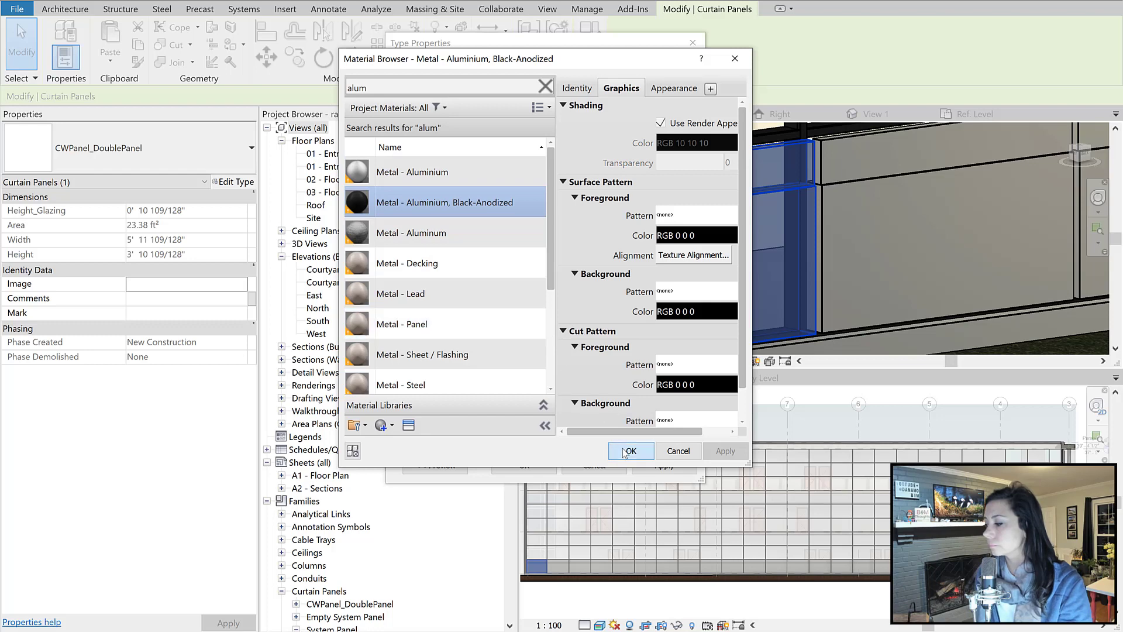
click(627, 451)
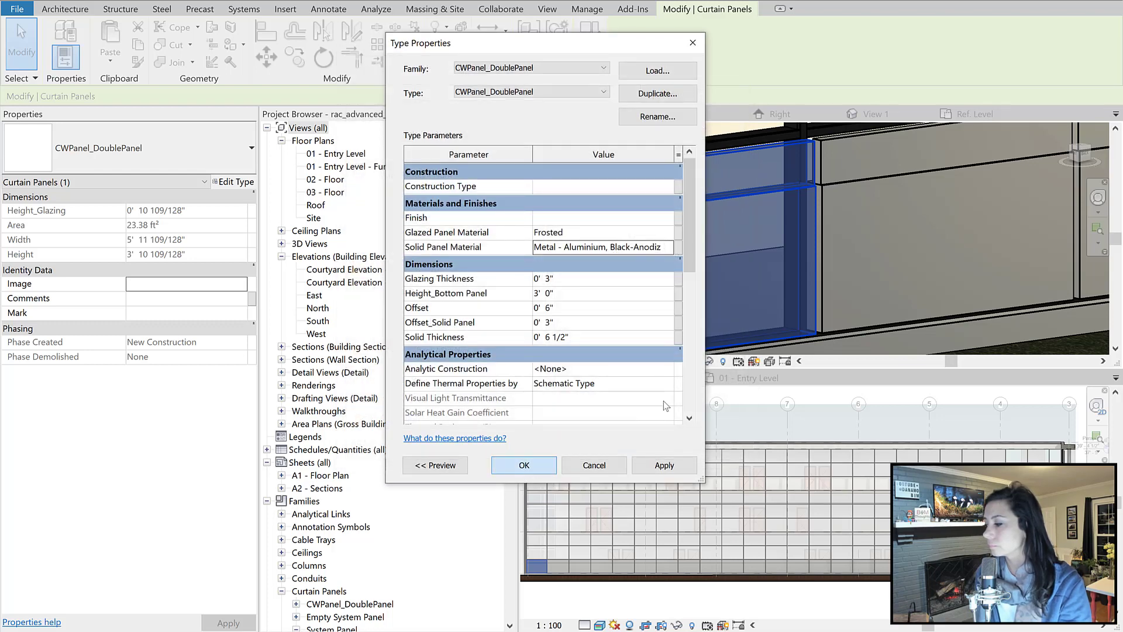
key(Return)
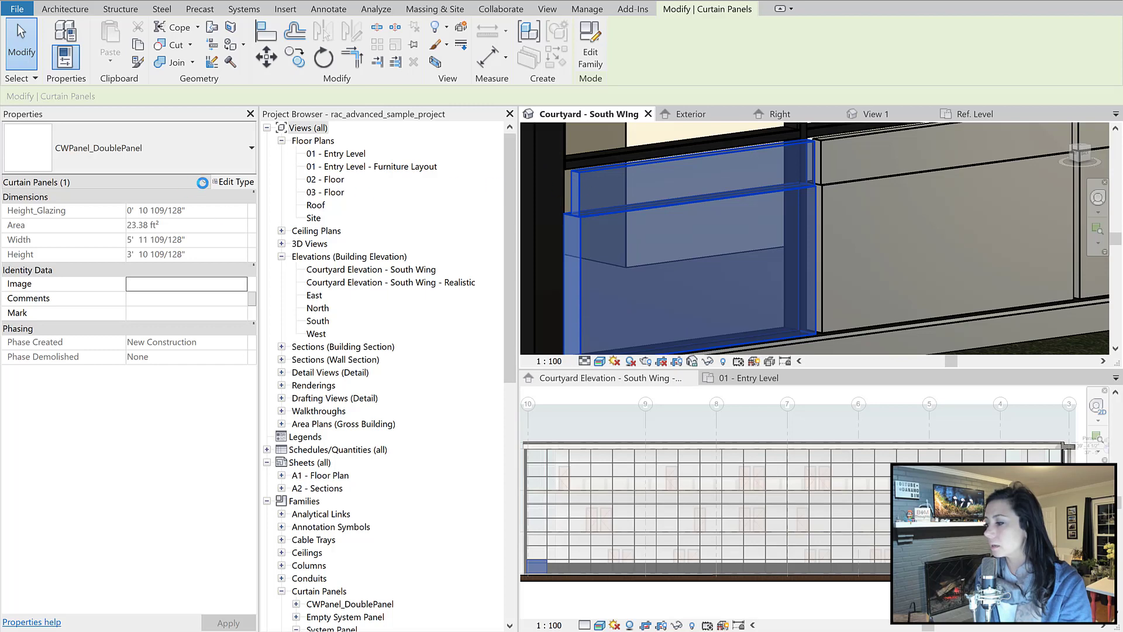
In the CWPanel_DoublePanel type, set Offset to 0' 2" and Offset_Solid_Panel to 0' 1"
click(228, 185)
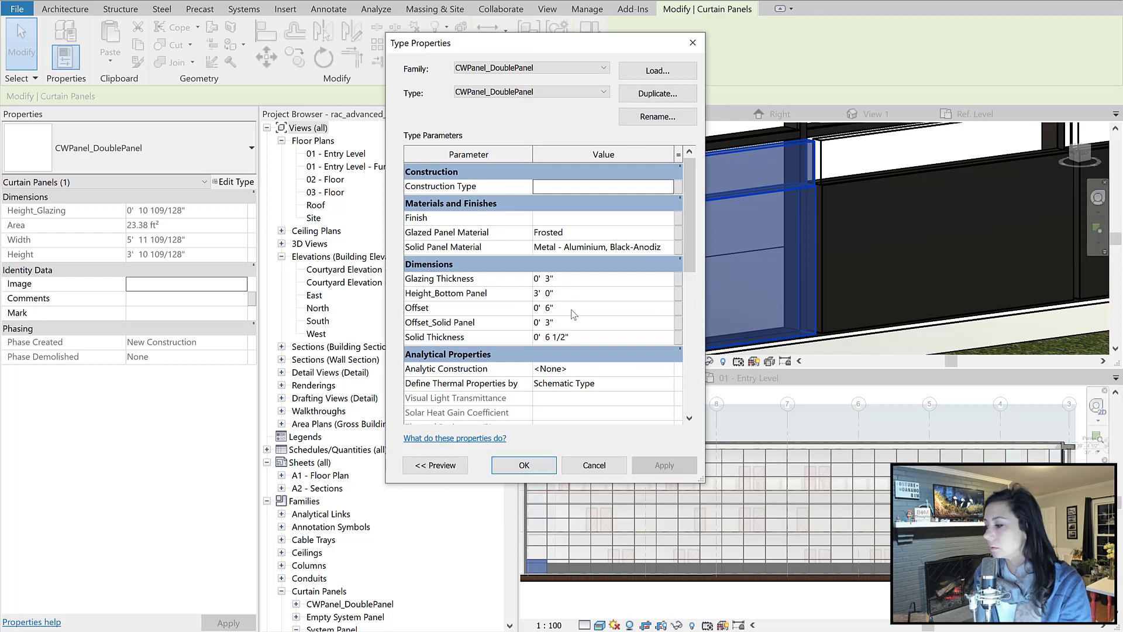
click(571, 309)
click(549, 310)
double_click(547, 310)
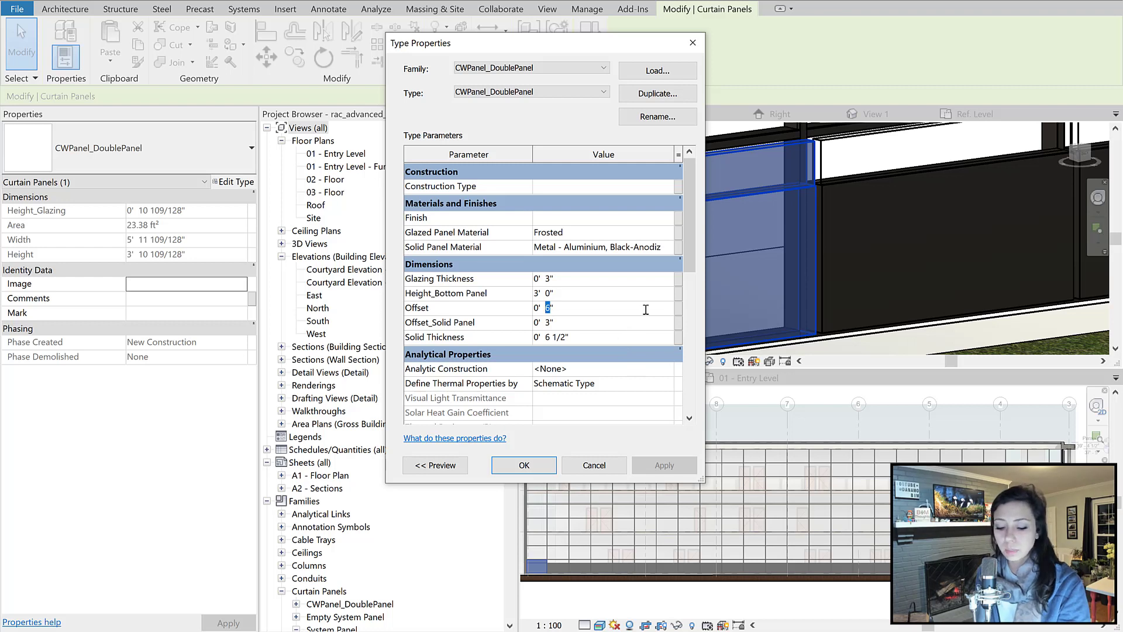
text(2)
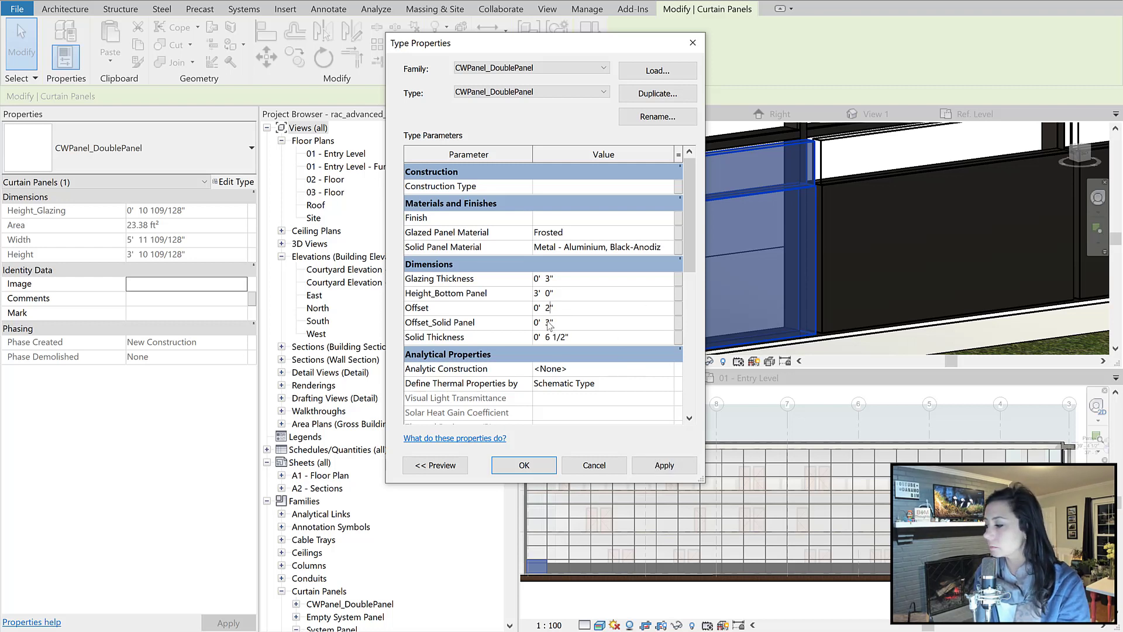
click(546, 323)
text(22222)
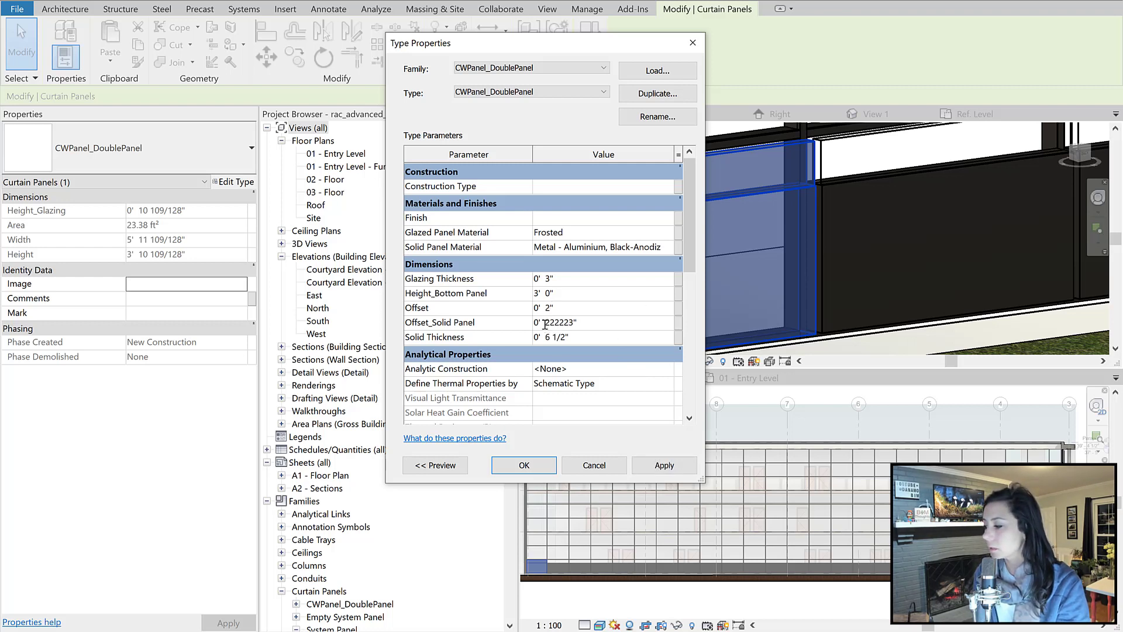
drag(546, 325, 574, 331)
text(1)
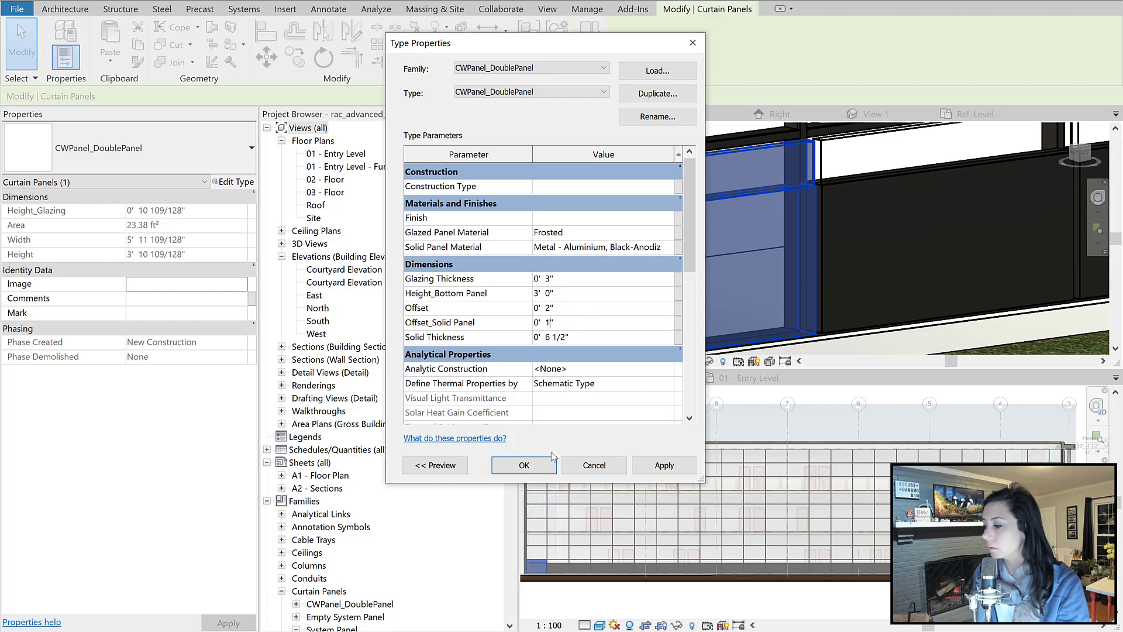
click(522, 465)
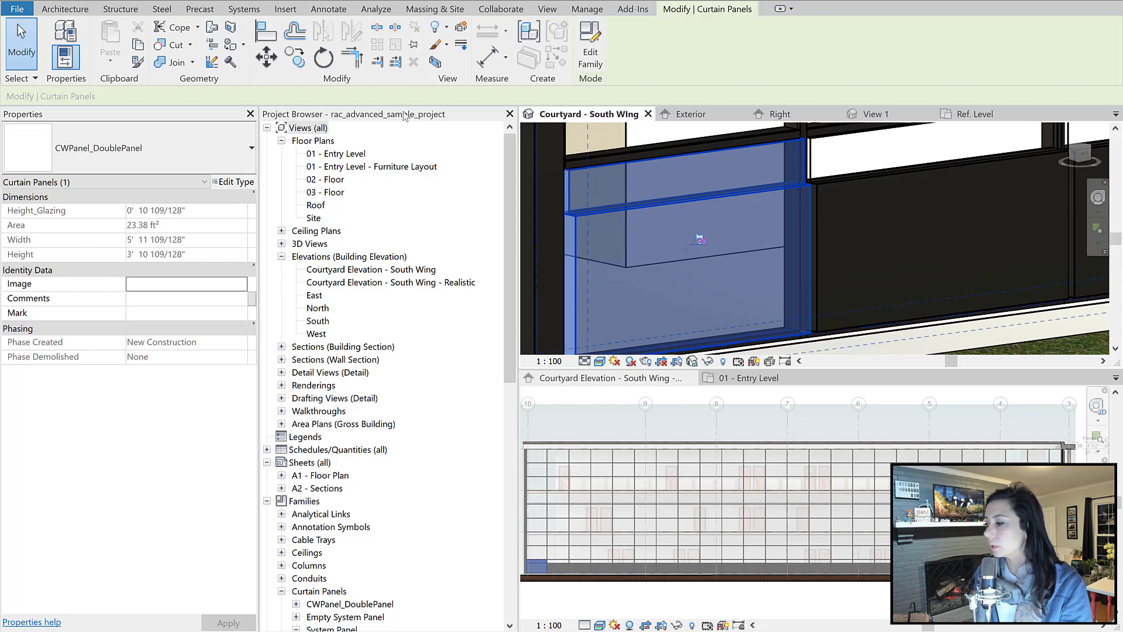
Inspect the curtain wall in the 01 - Entry Level plan, then check the bottom-row panels in the Courtyard - South Wing 3D view
click(755, 378)
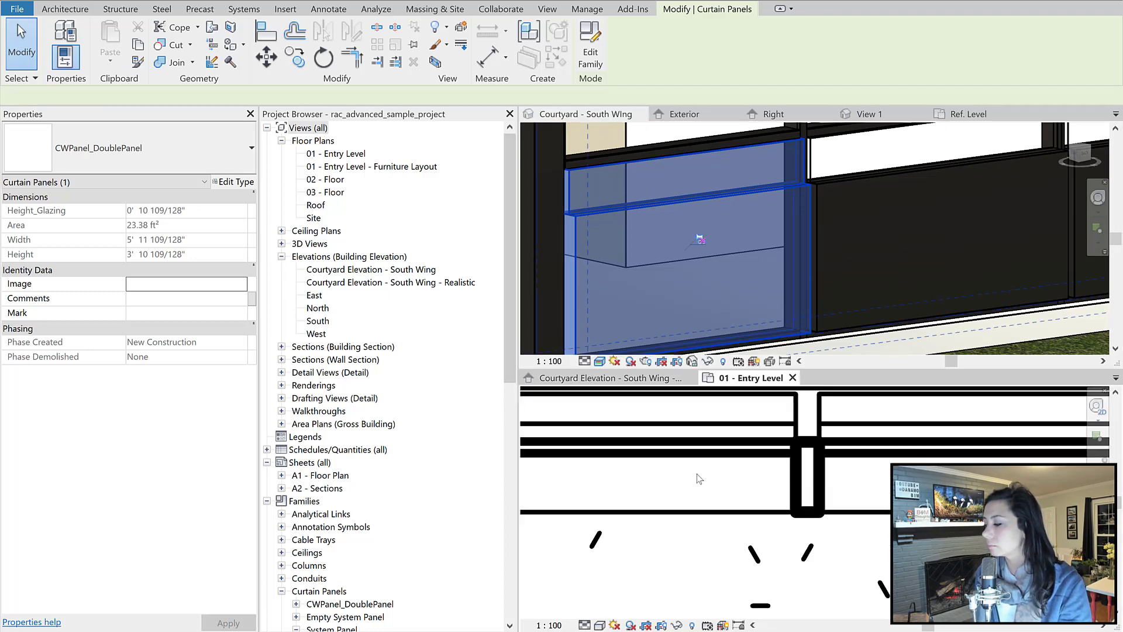
scroll(700, 479, down, 10)
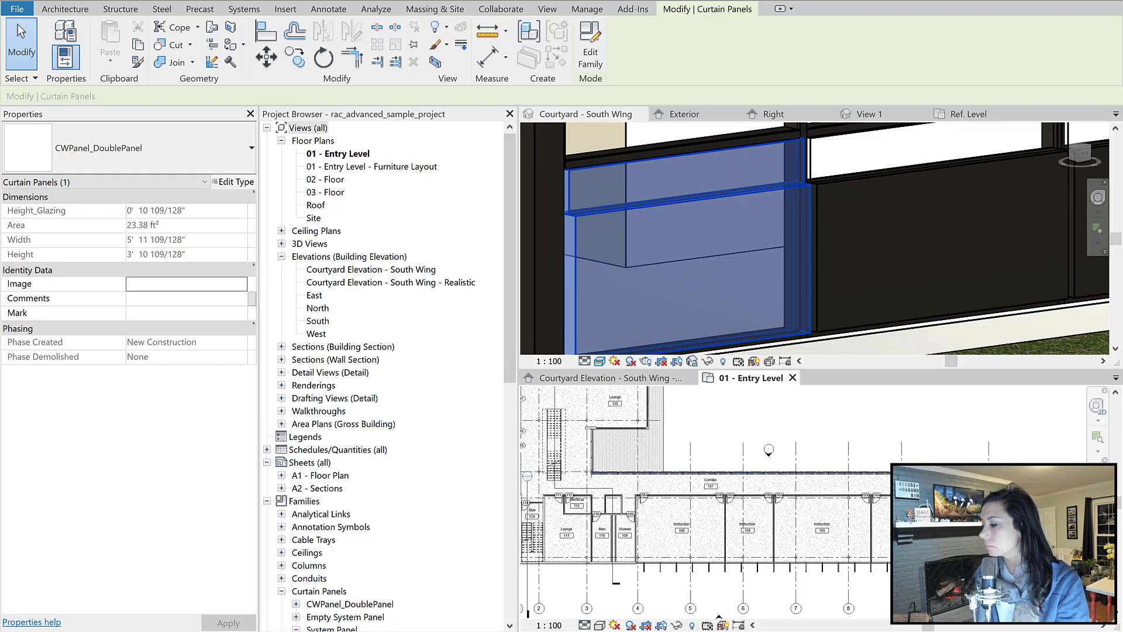
scroll(1003, 395, up, 6)
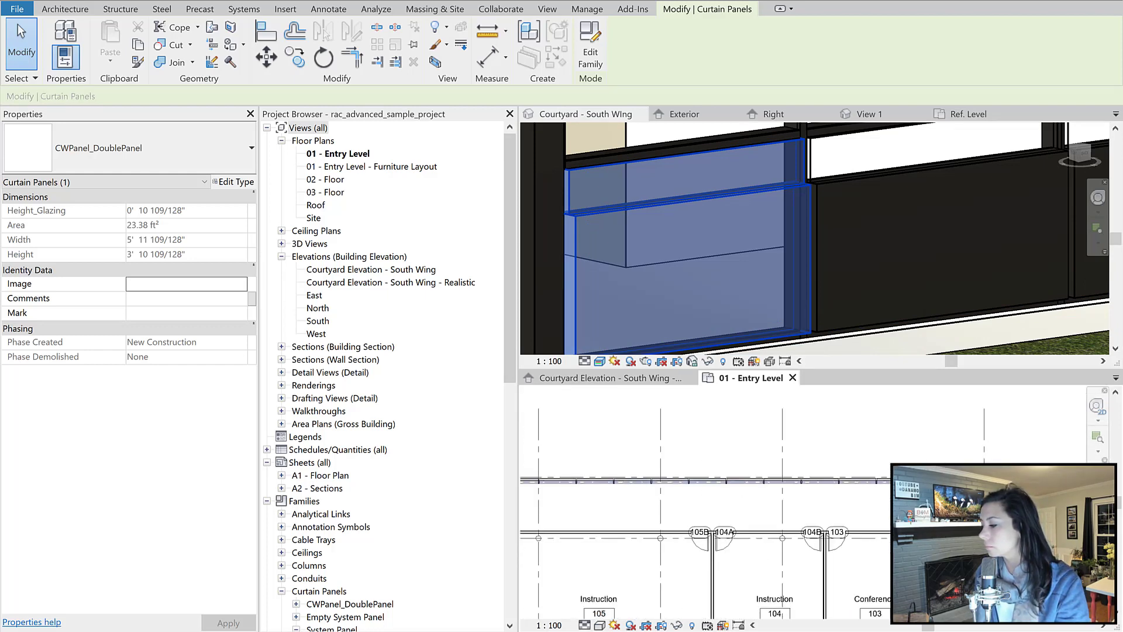
click(999, 391)
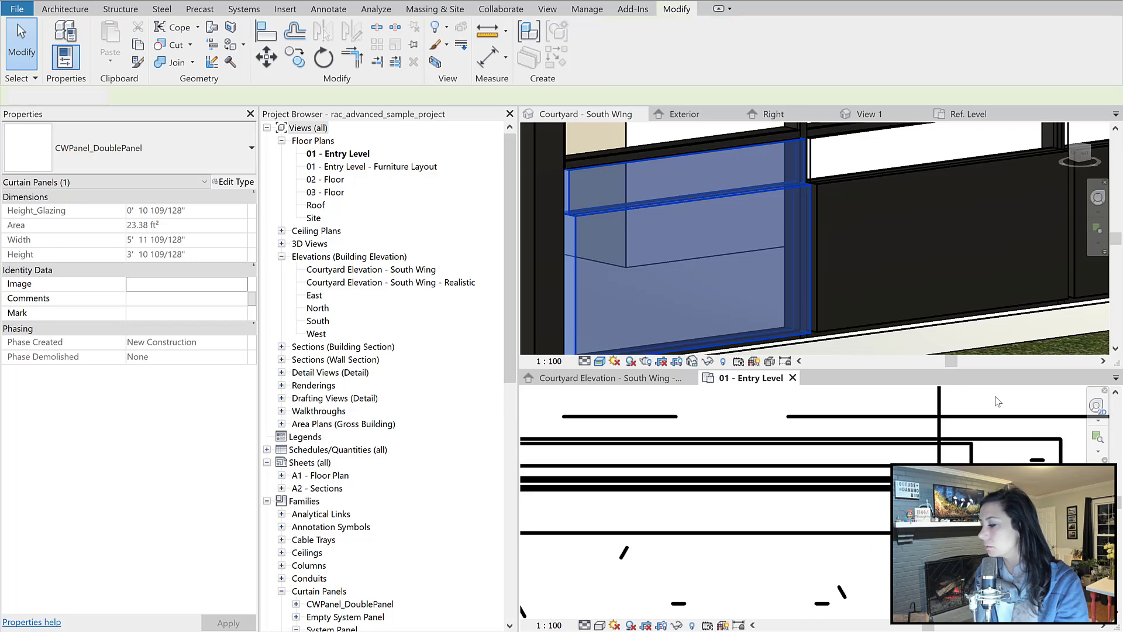
scroll(612, 298, down, 5)
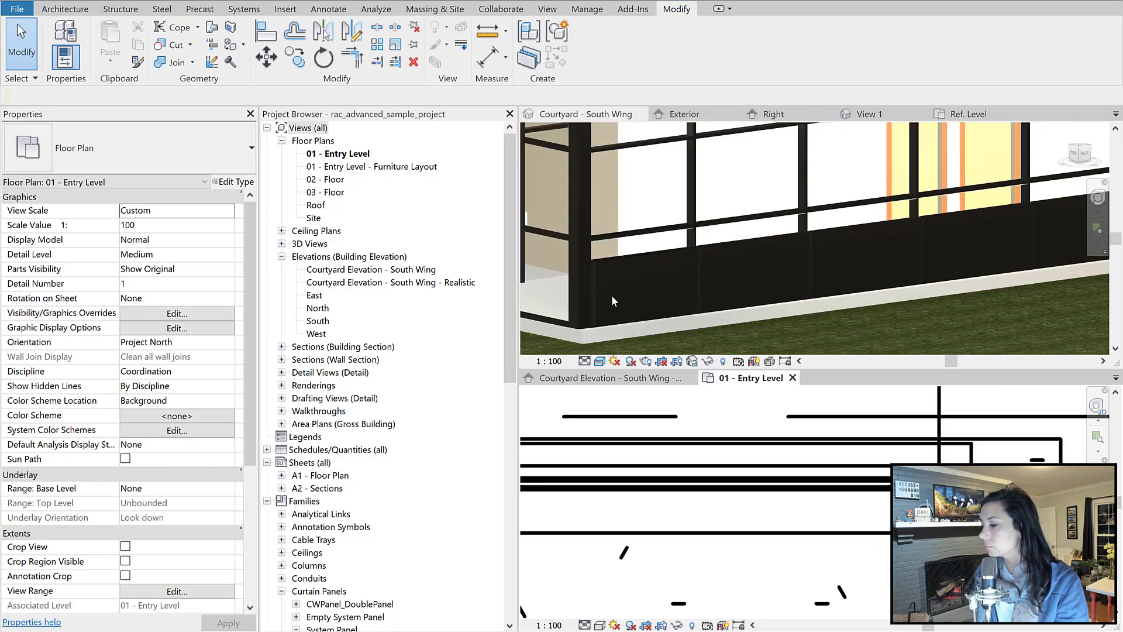
click(612, 298)
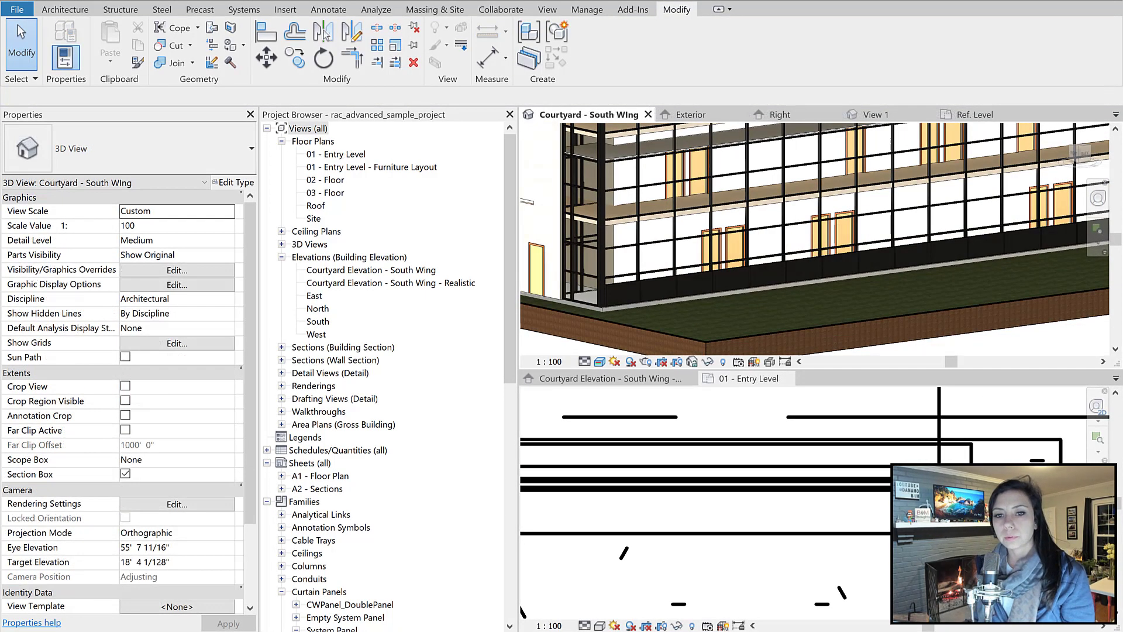
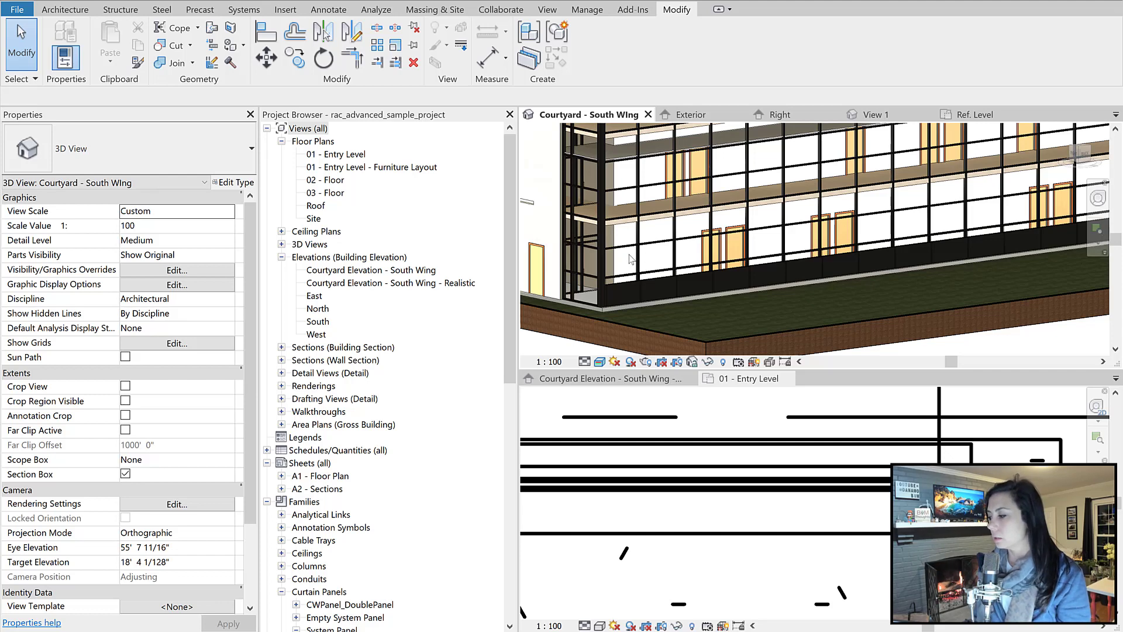
In the courtyard wall's Exterior Curtain Wall type, set the vertical grid spacing to 4' 0" and the horizontal grid spacing to 5' 11"
click(642, 258)
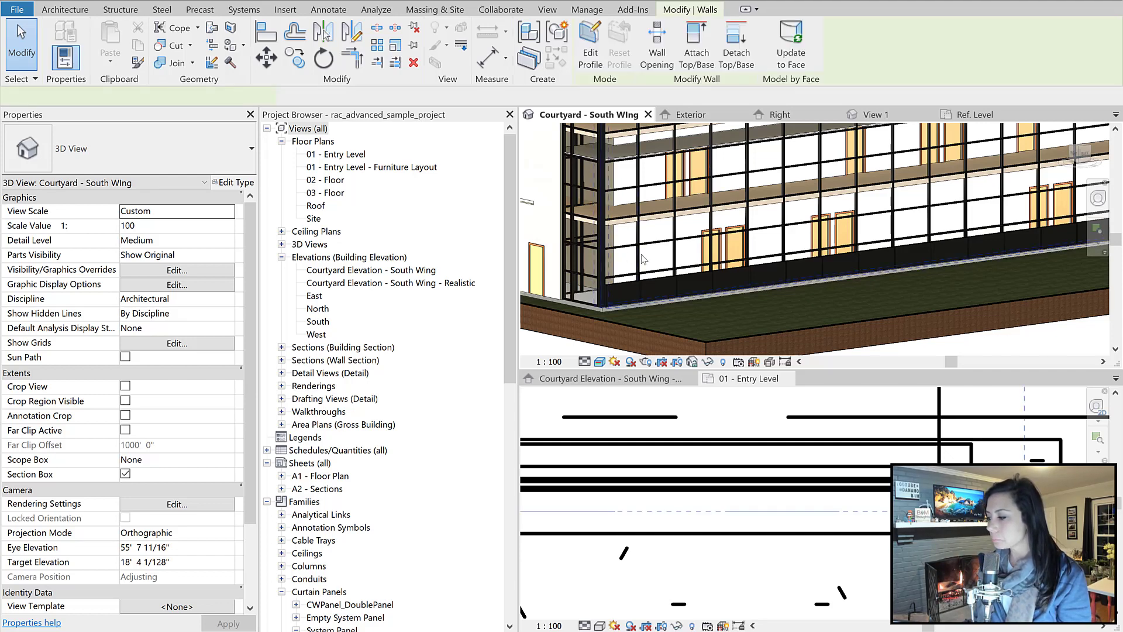
click(237, 182)
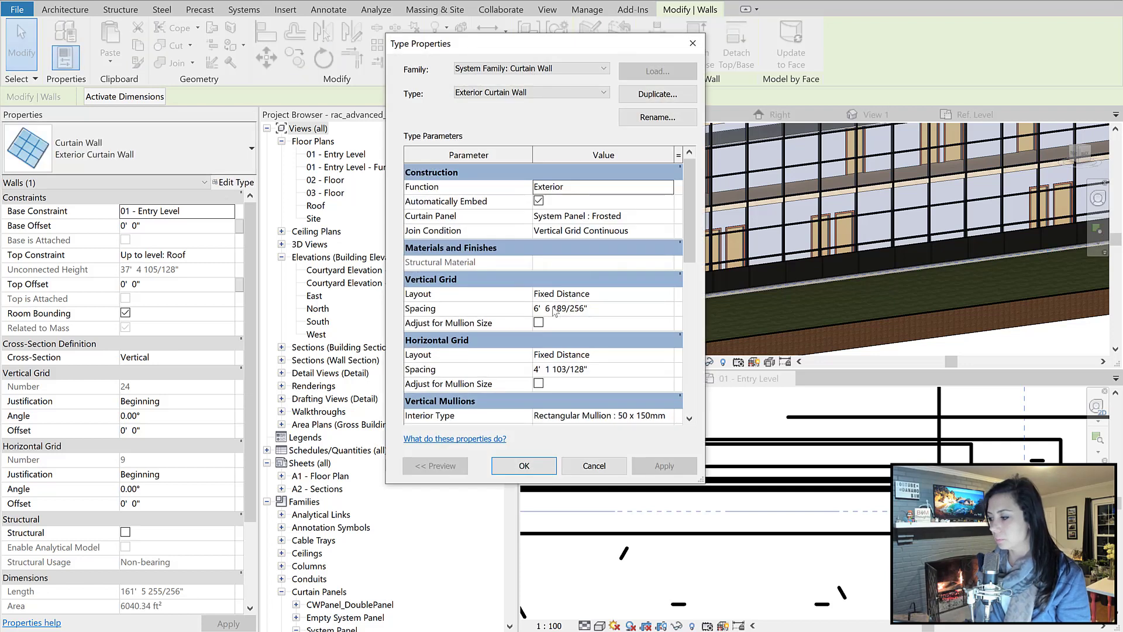
click(611, 308)
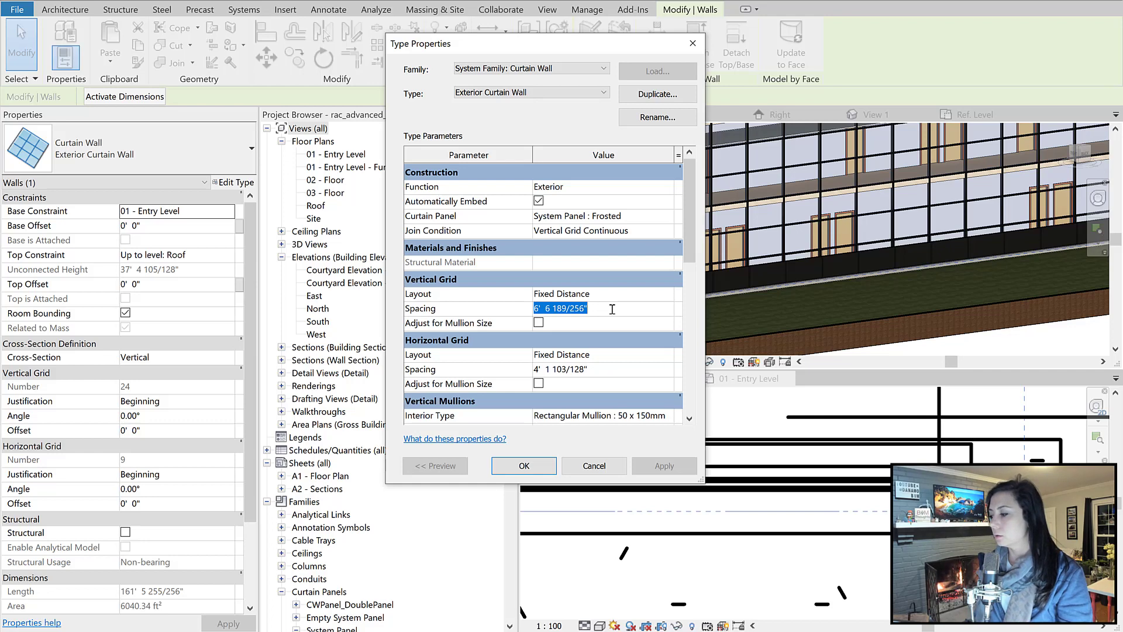
text(4)
click(617, 373)
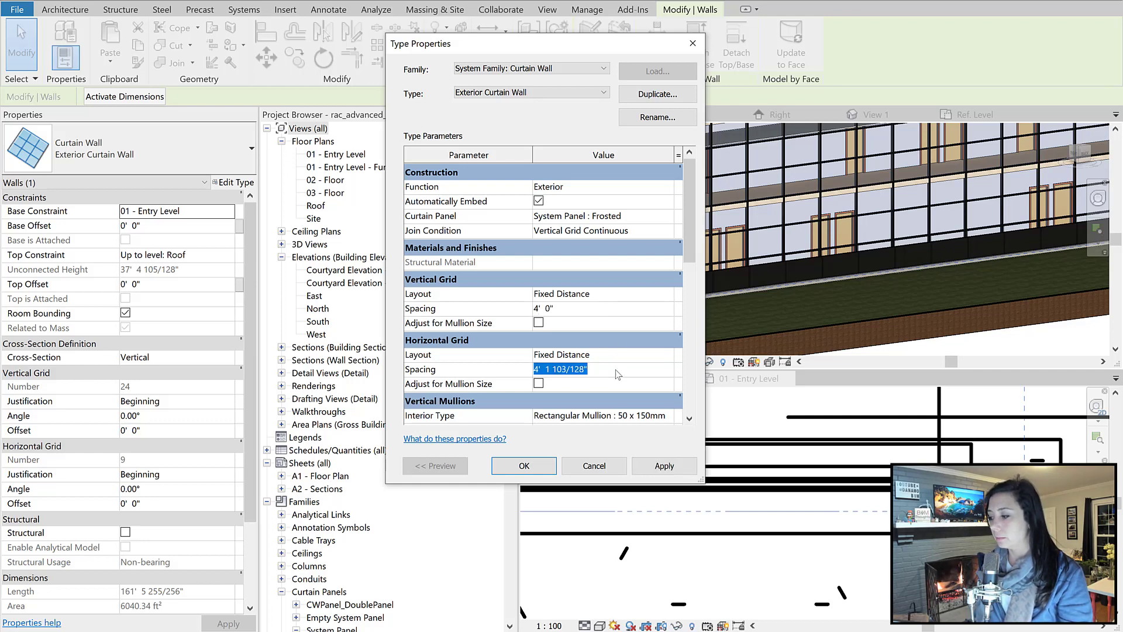
key(BackSpace)
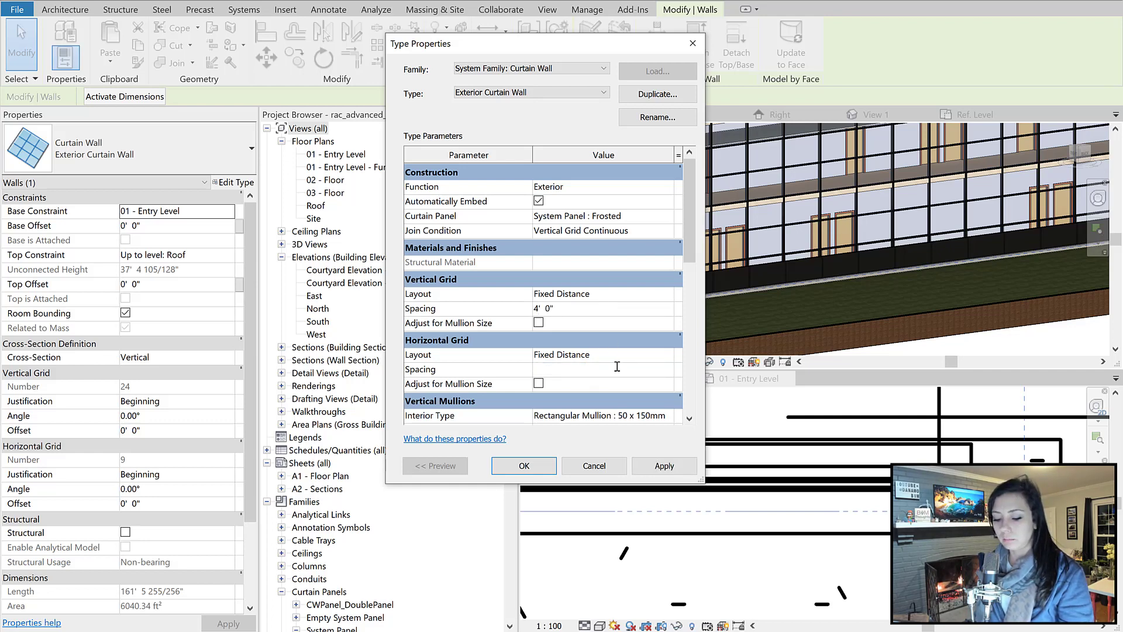
text(5 1)
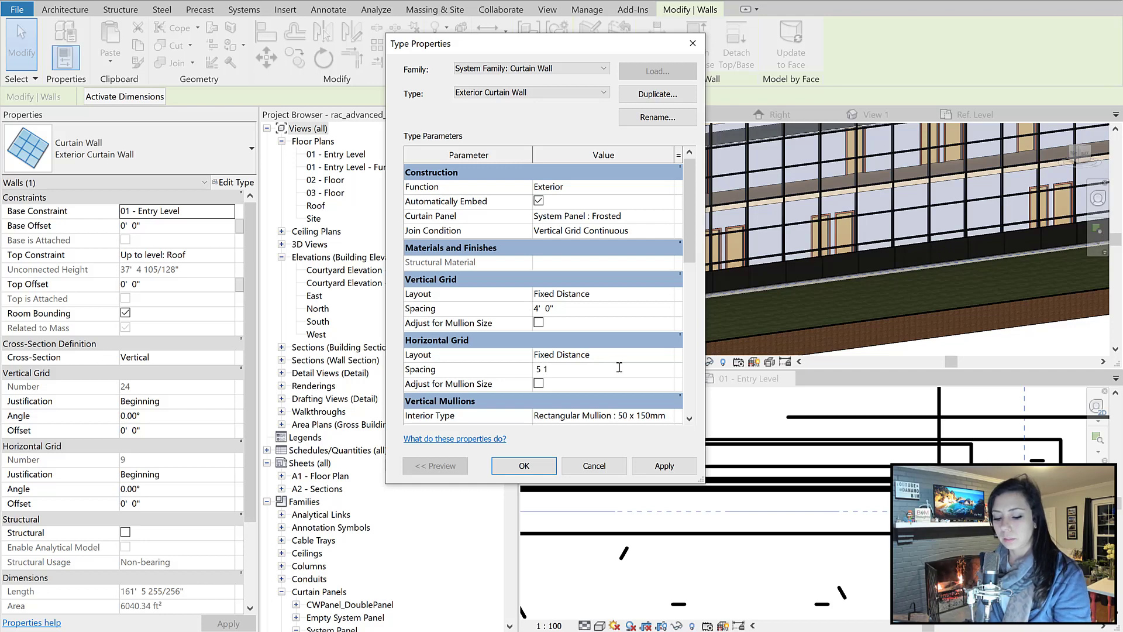
text(1)
click(602, 361)
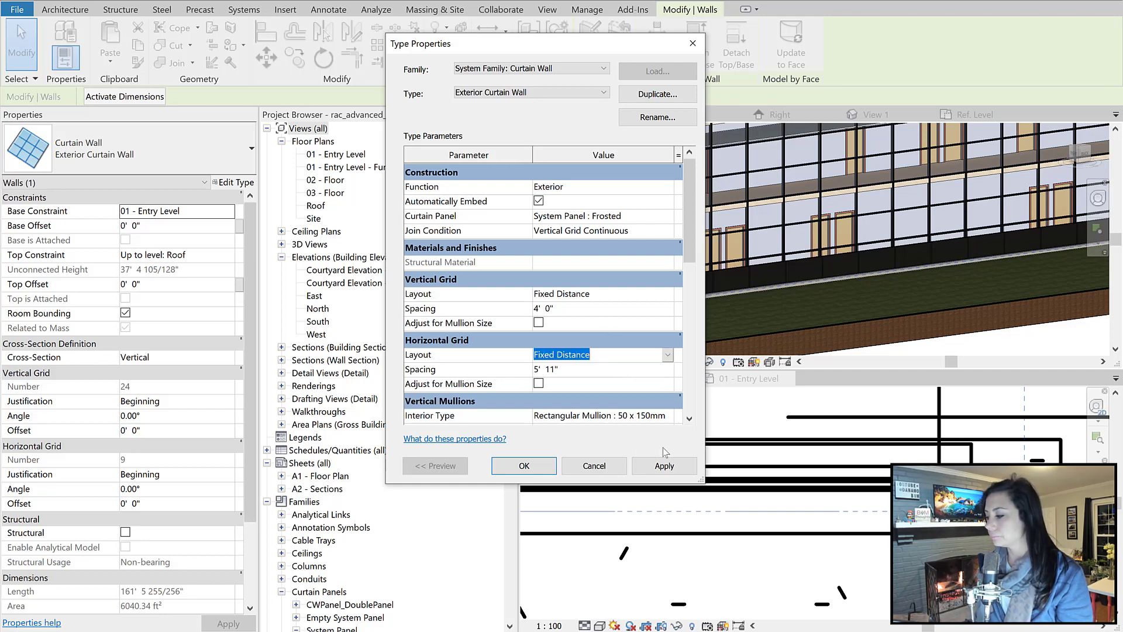
Apply the new curtain grid spacing, deleting the corner mullion elements that conflict with the neighboring curtain region
click(664, 468)
click(537, 463)
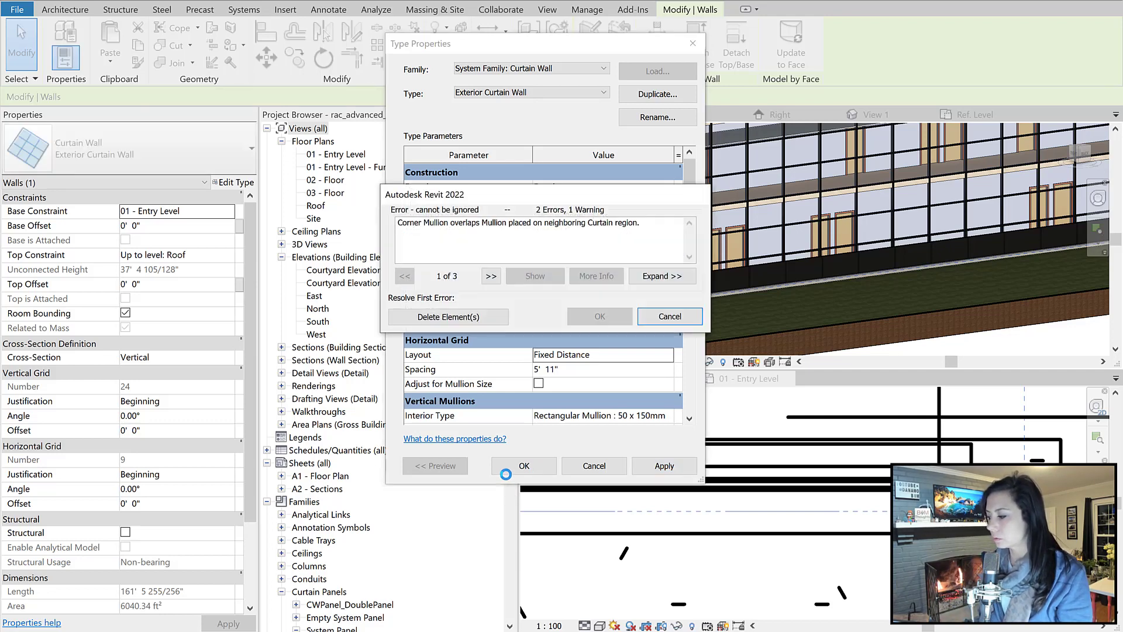
click(484, 323)
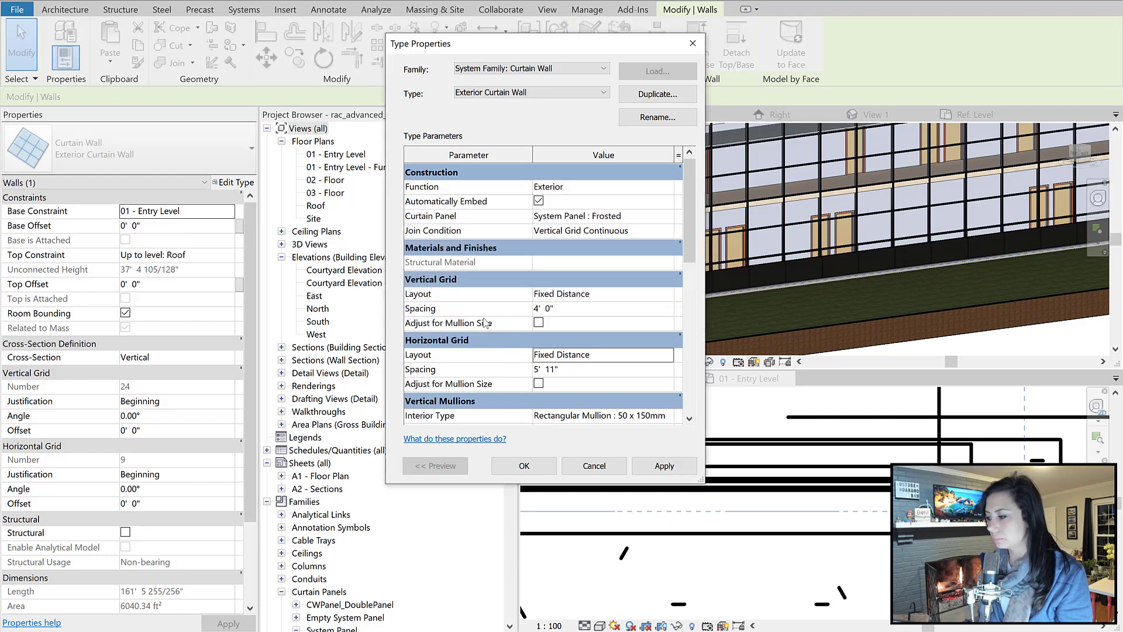
click(515, 467)
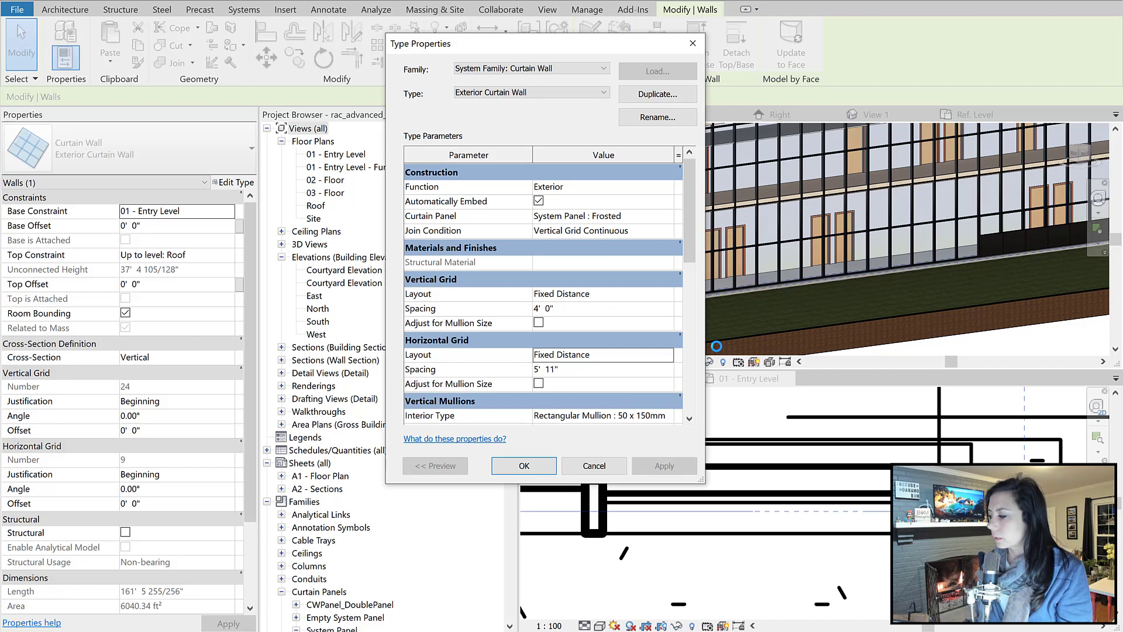
click(536, 466)
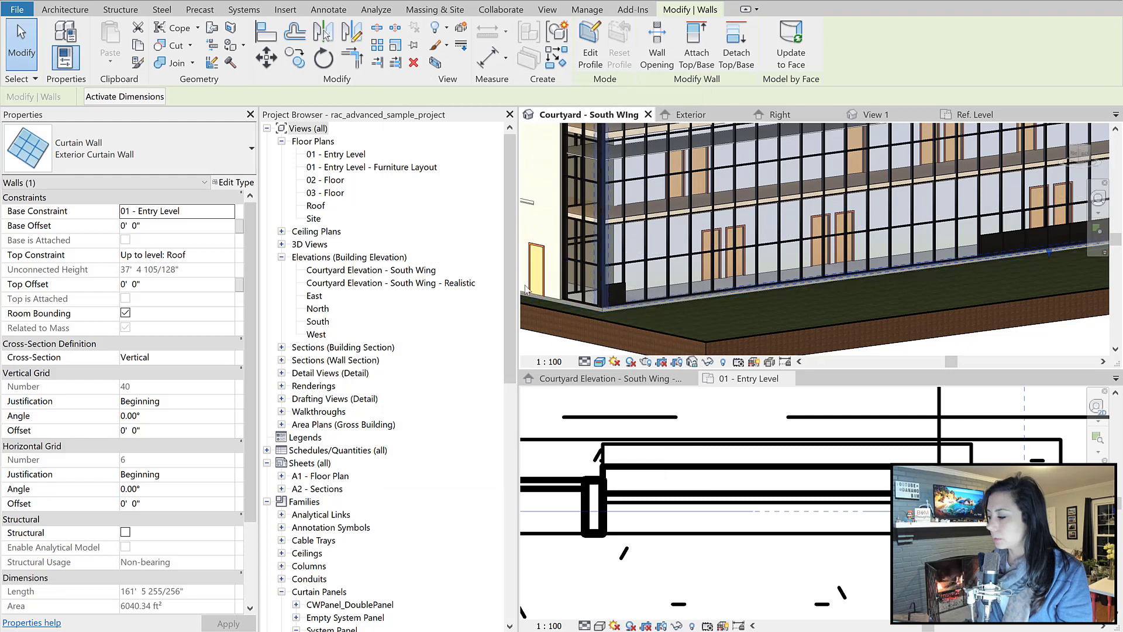
Change all bottom-row panels of the courtyard curtain wall, selected along the horizontal grid, to the CWPanel_DoublePanel type
scroll(608, 288, up, 5)
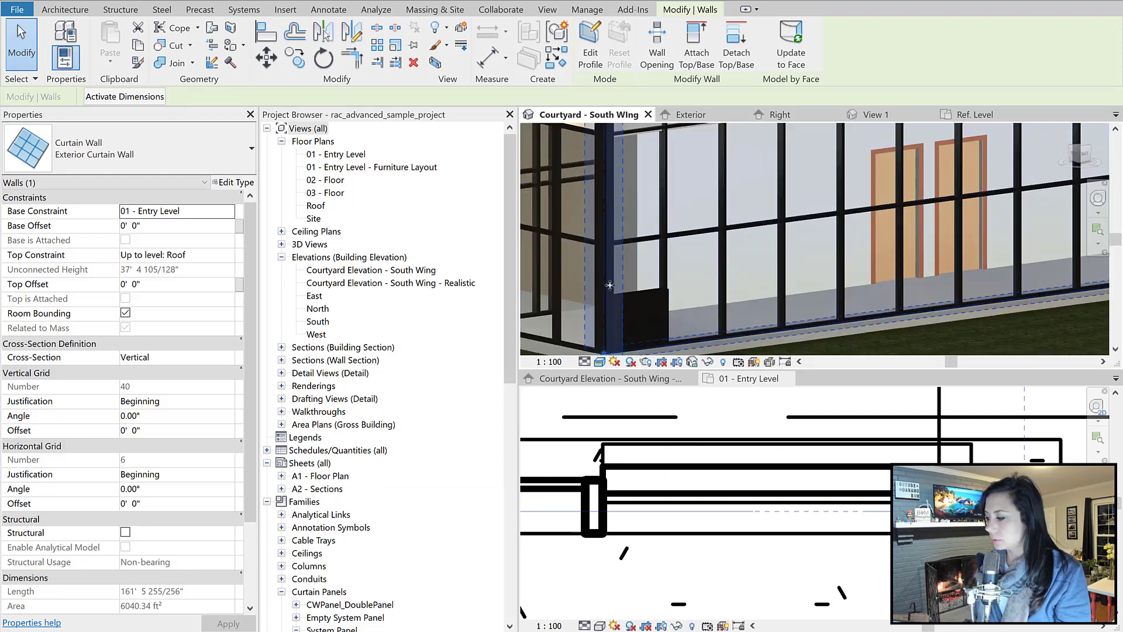
scroll(716, 255, down, 5)
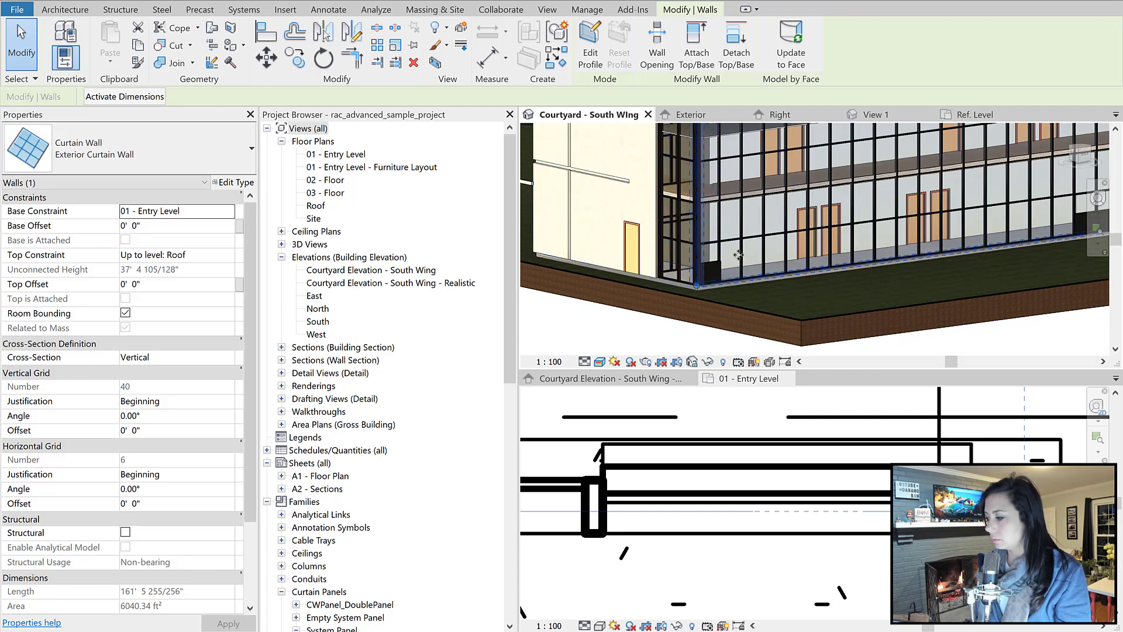
click(738, 255)
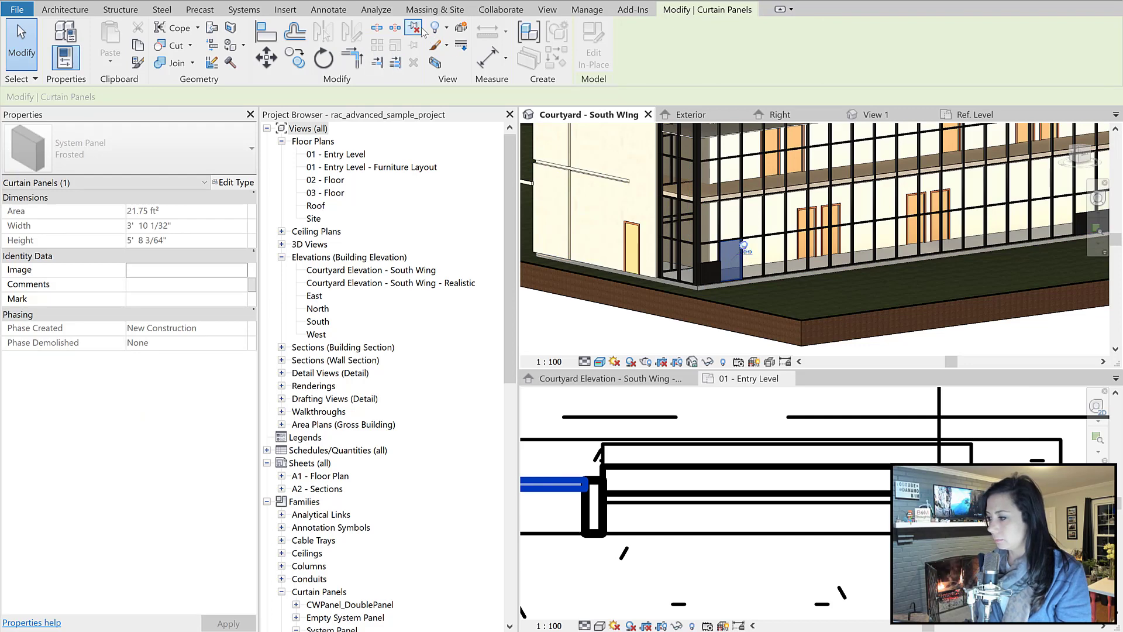
right_click(738, 258)
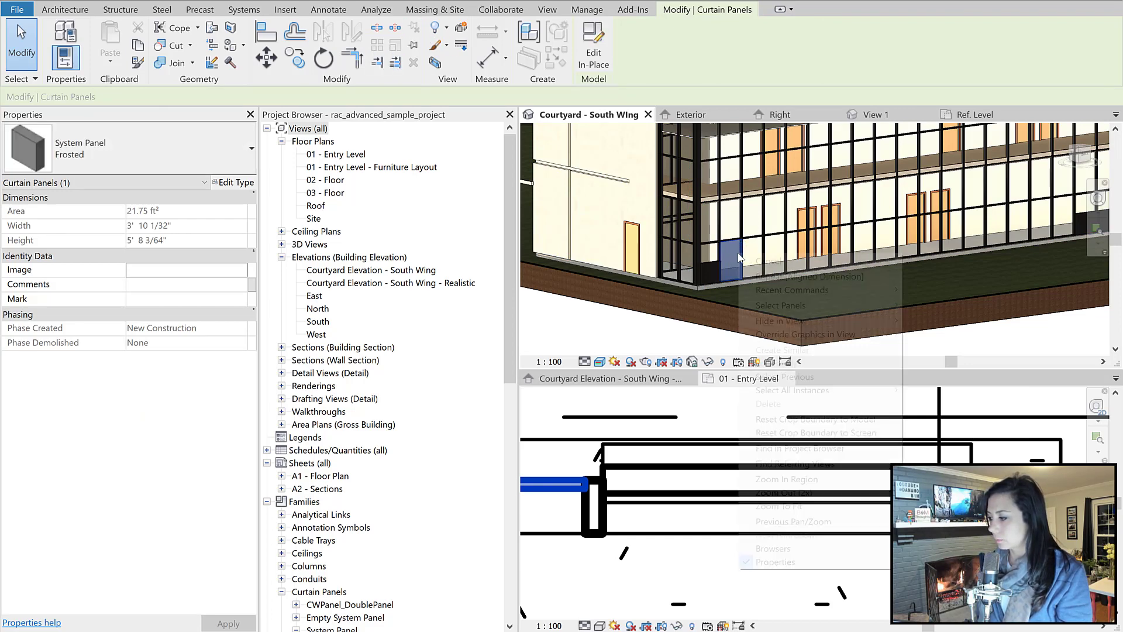
mouse_move(848, 305)
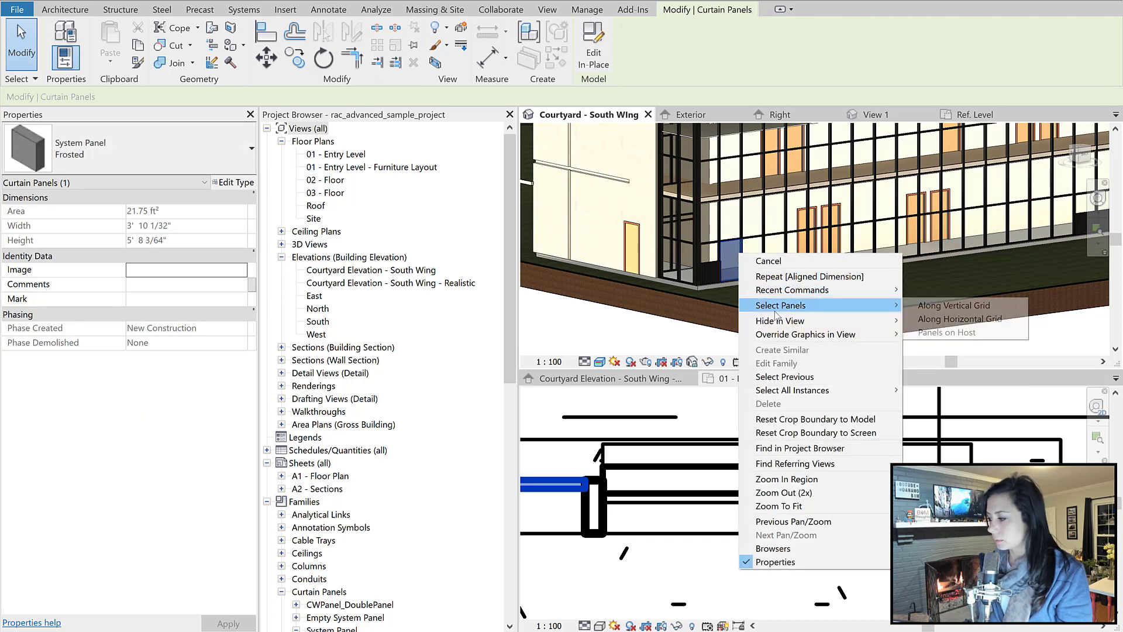
click(923, 320)
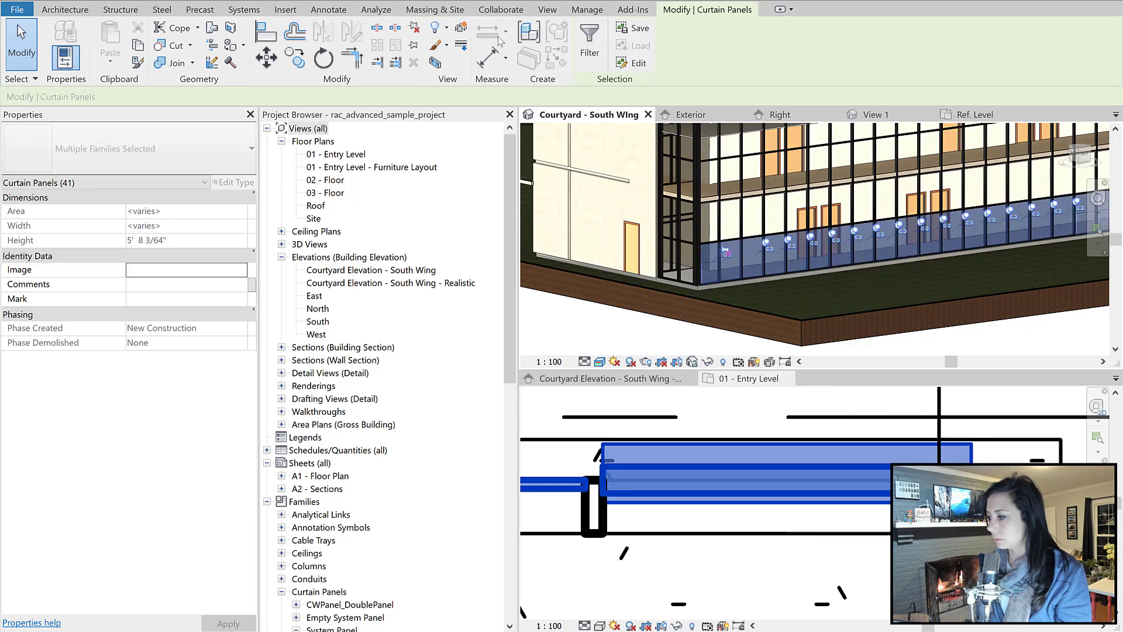
click(156, 174)
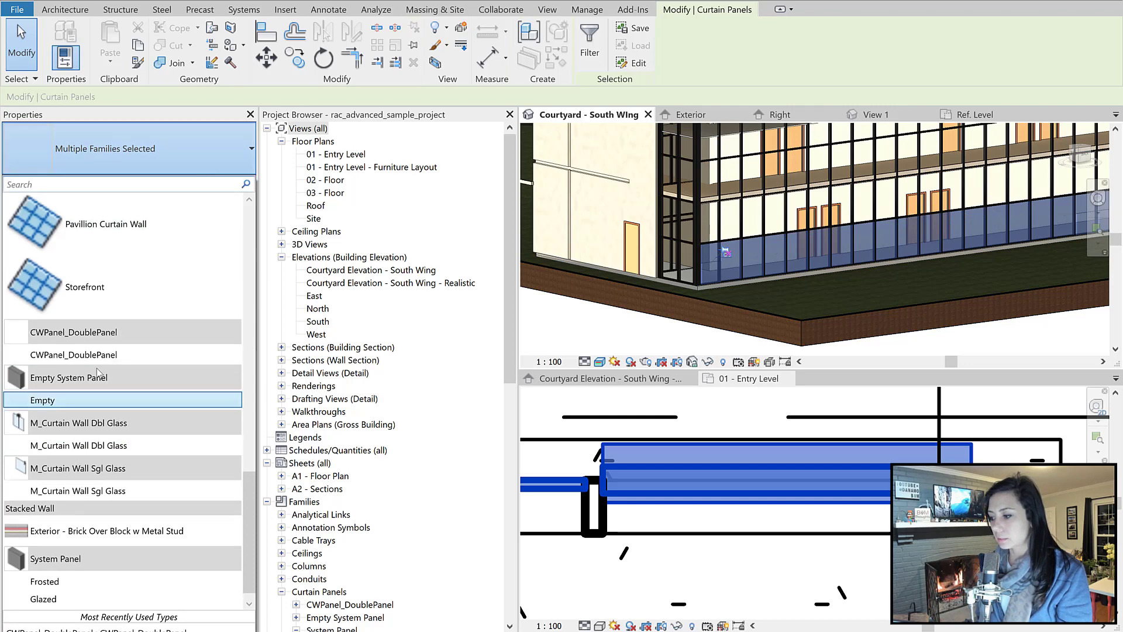
click(88, 354)
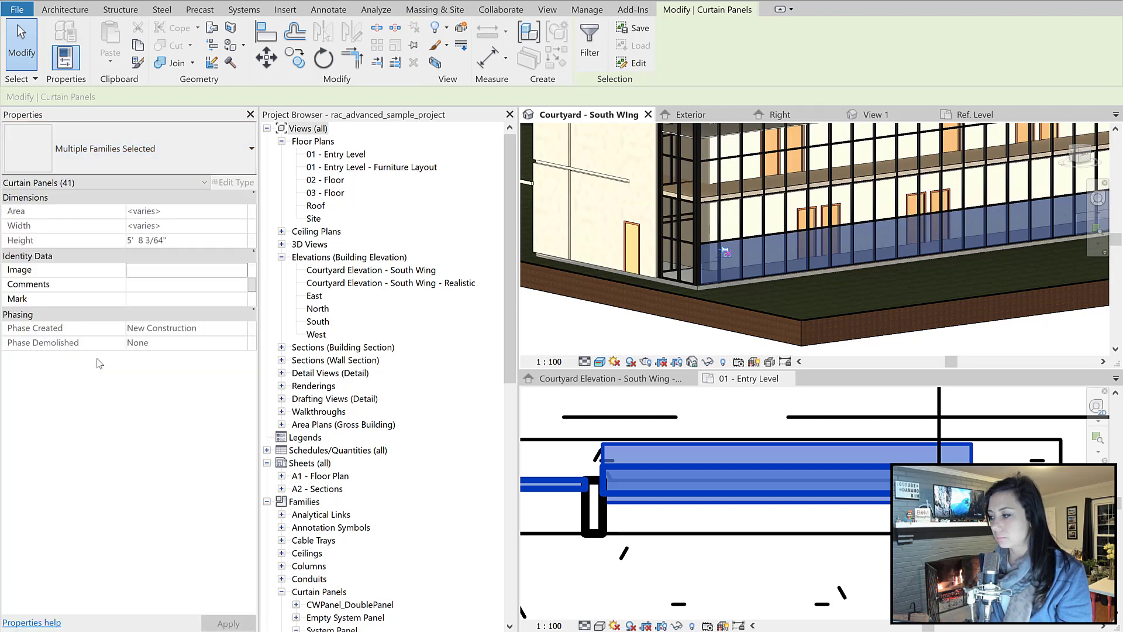
click(583, 316)
shift+middle_drag(897, 268, 745, 260)
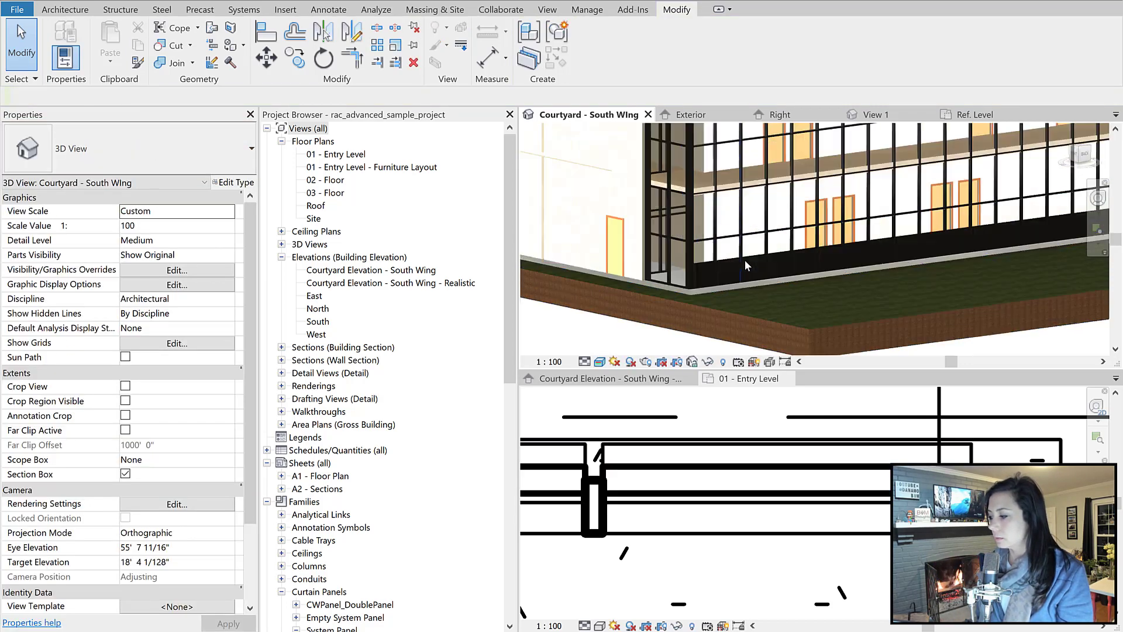
Set Height_Bottom Panel to 4' in the CWPanel_DoublePanel type and check the updated panels along the courtyard wall
scroll(669, 266, up, 4)
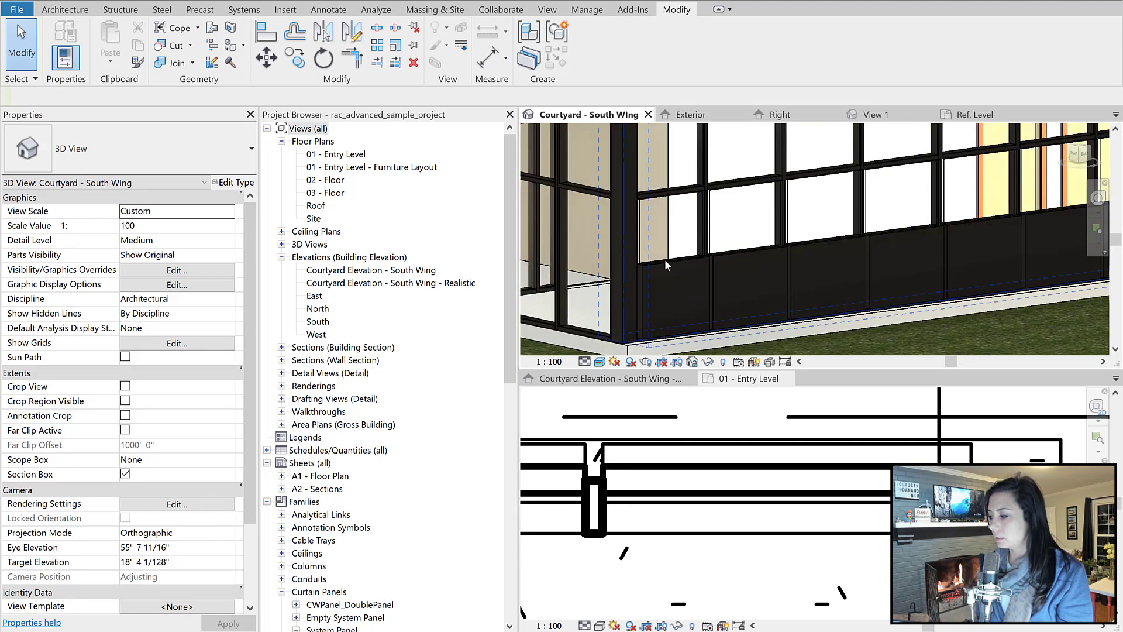
click(665, 260)
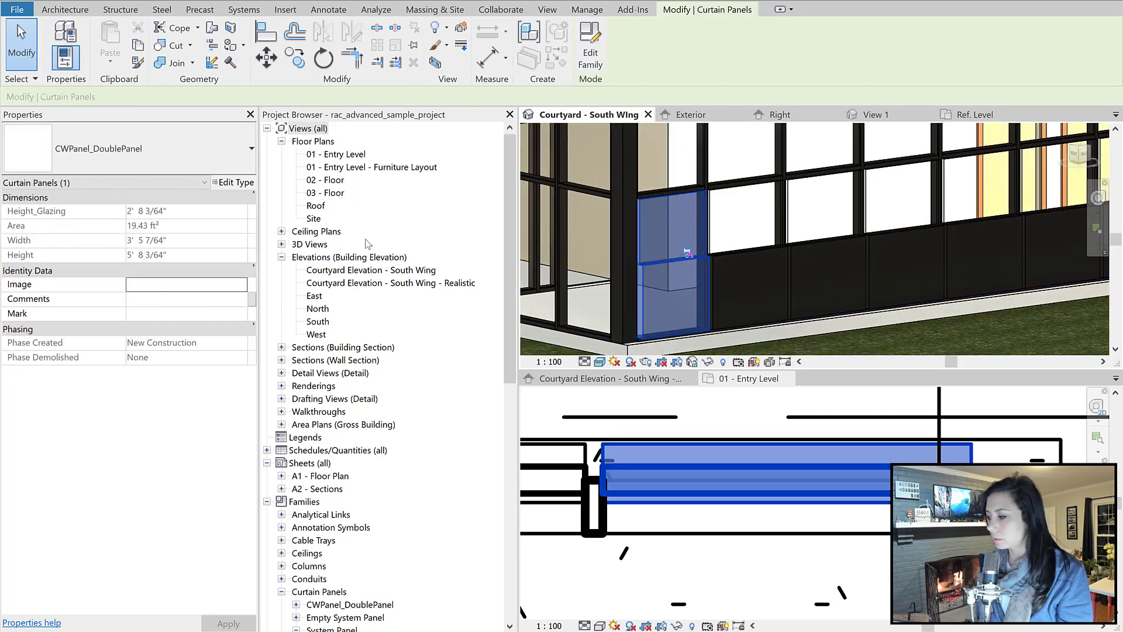
click(234, 182)
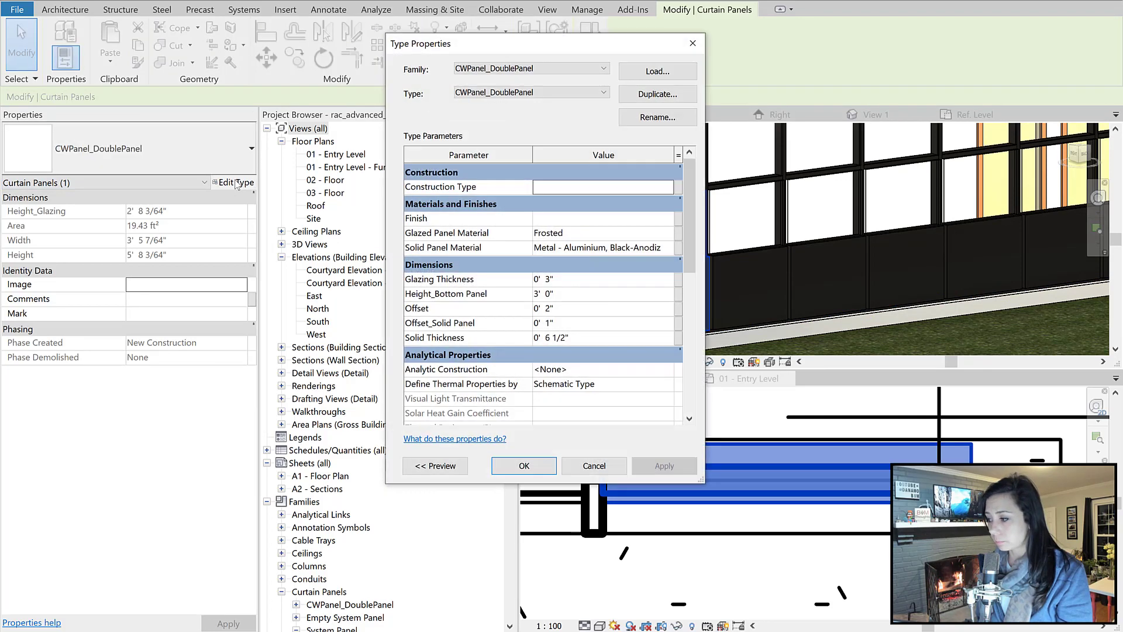
drag(598, 44, 401, 49)
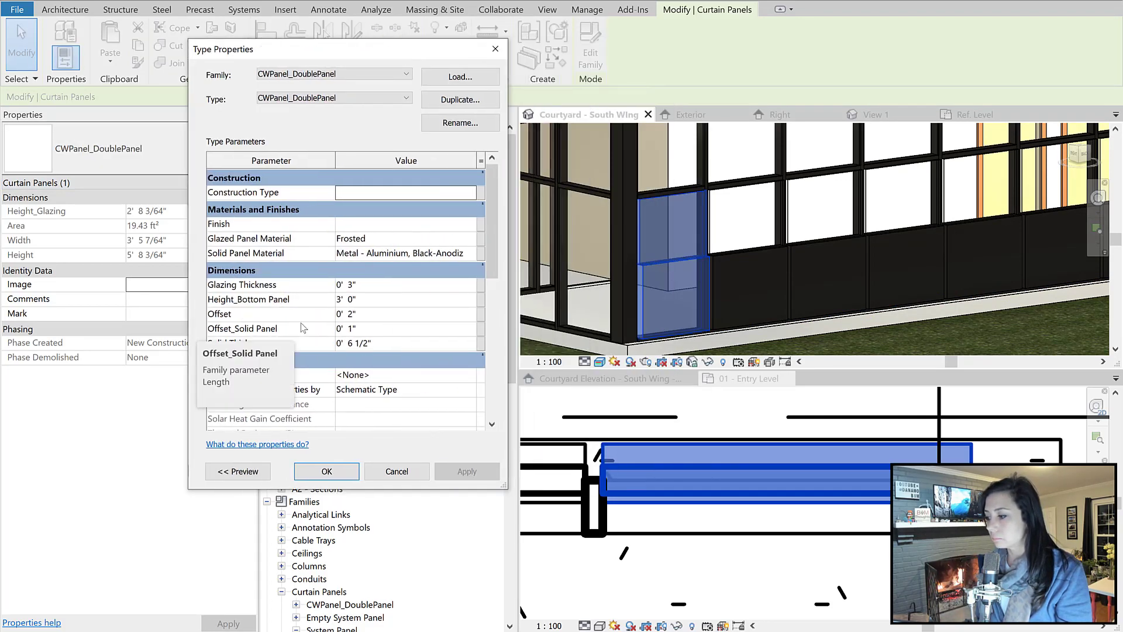
click(368, 300)
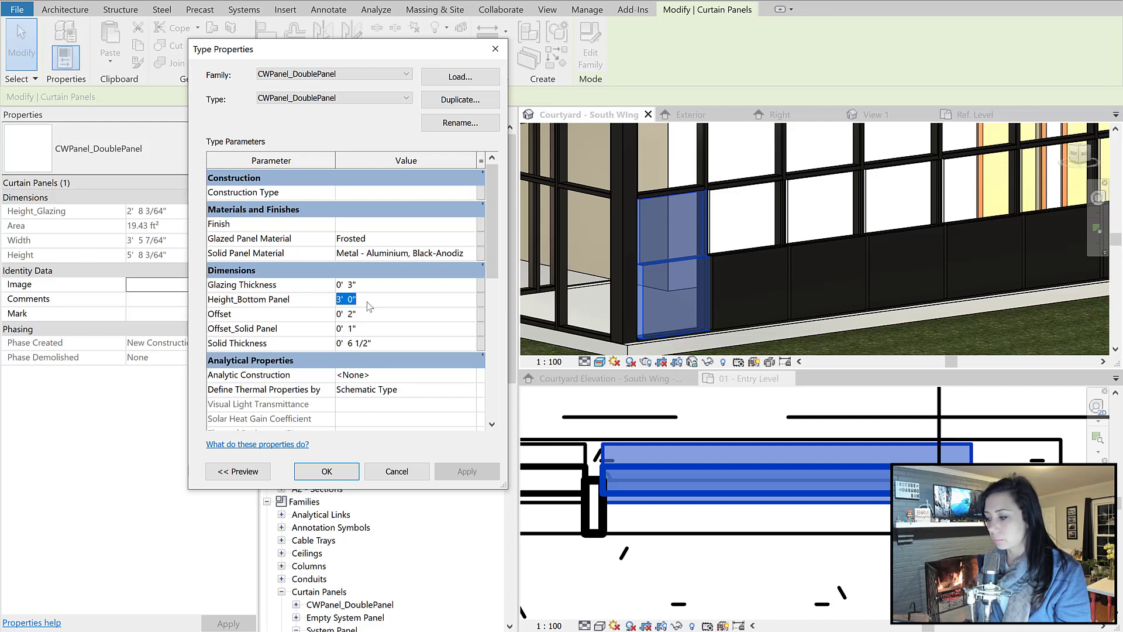
text(4)
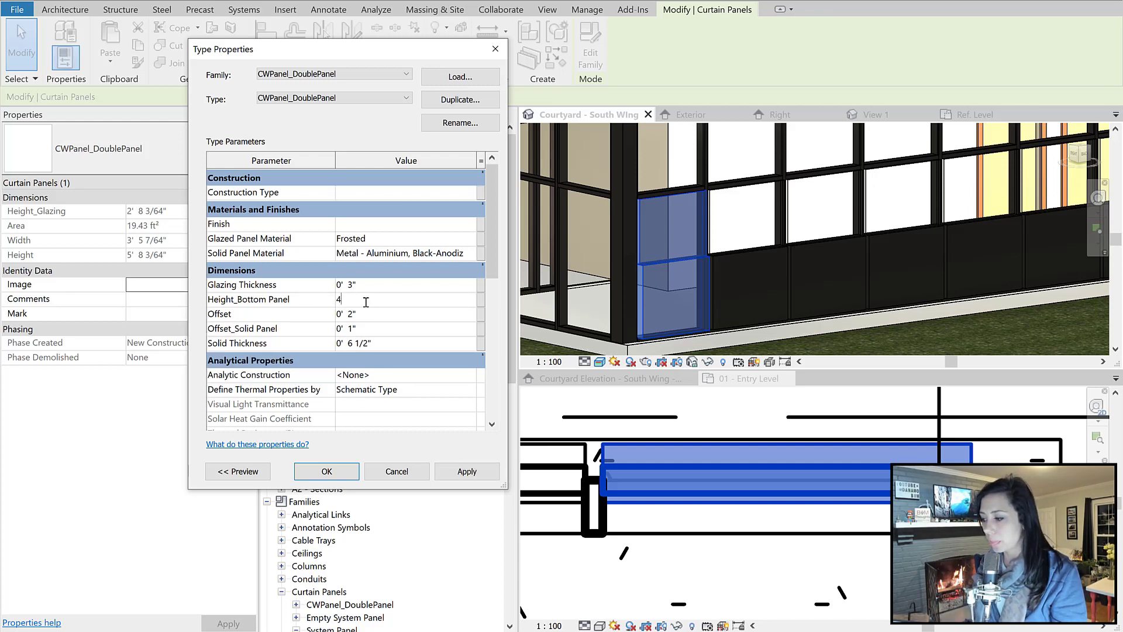
click(416, 283)
scroll(398, 325, down, 3)
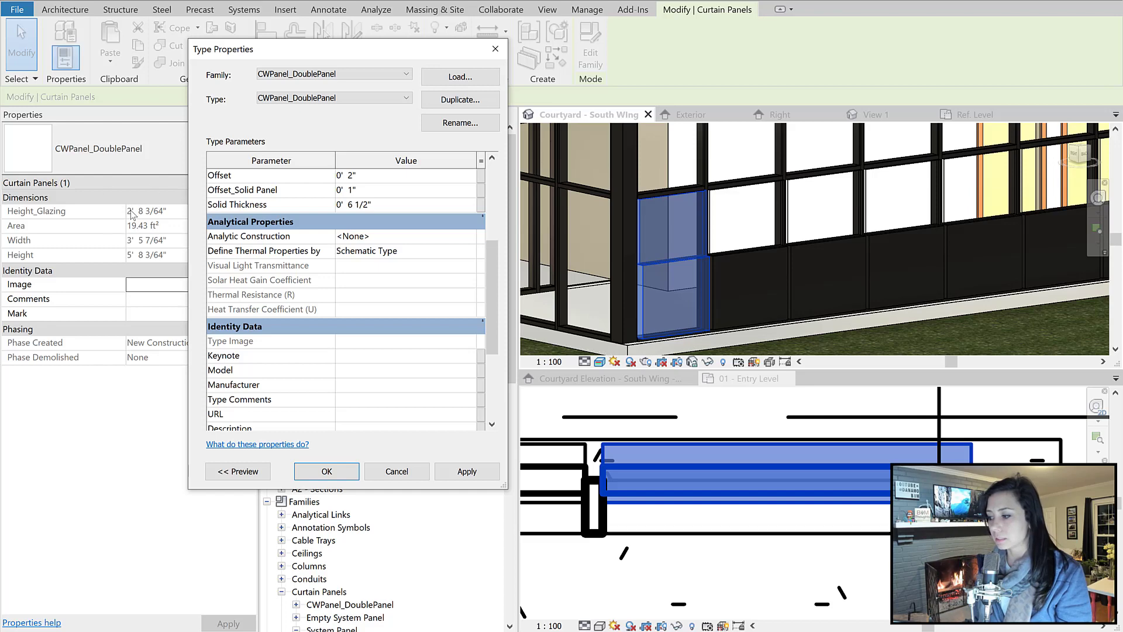
click(327, 469)
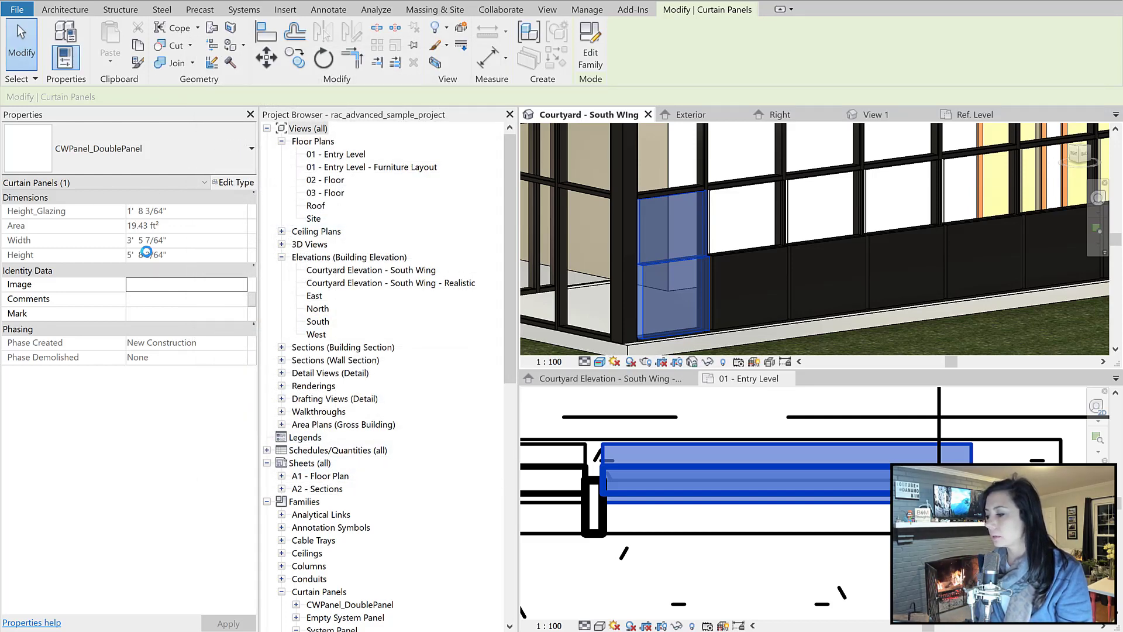
click(136, 213)
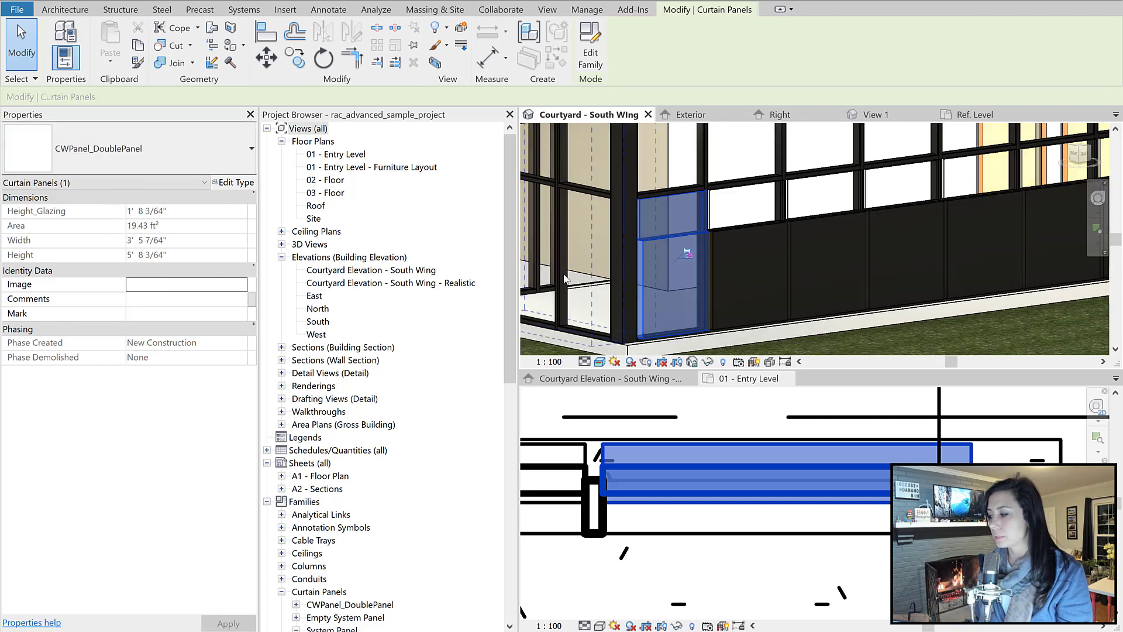
scroll(813, 265, down, 1)
scroll(815, 270, down, 4)
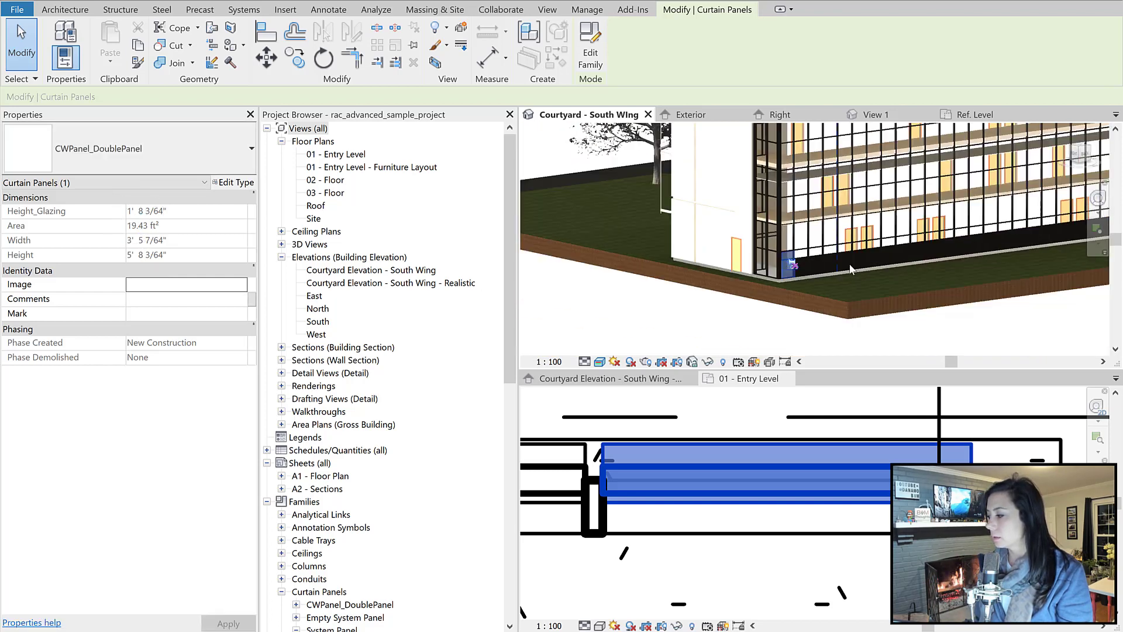
middle_drag(736, 325, 561, 343)
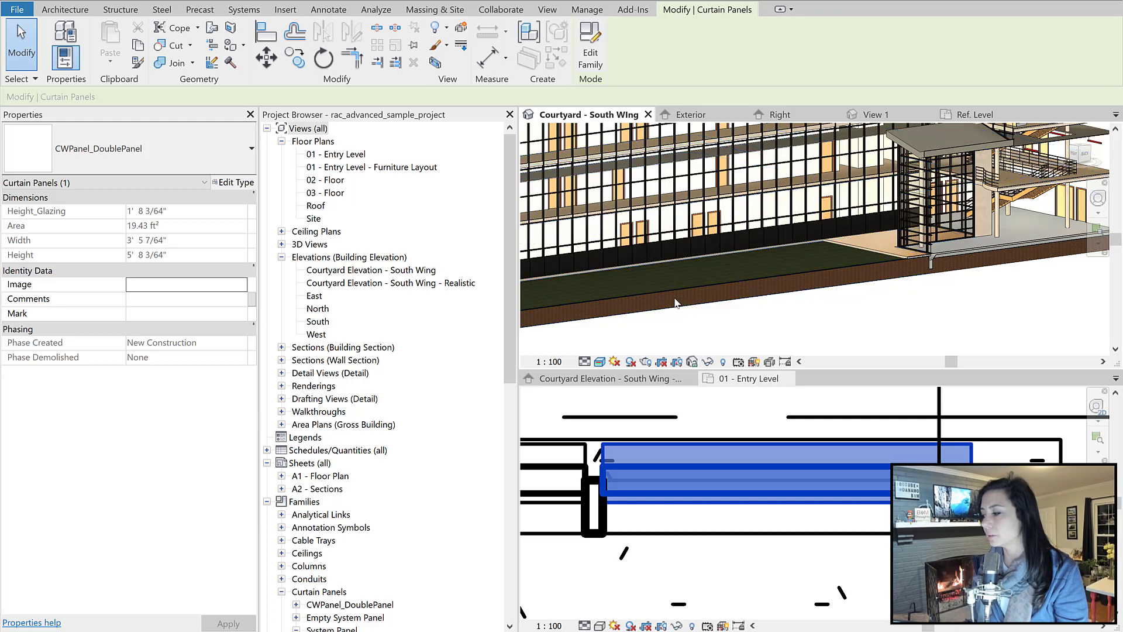
middle_drag(779, 310, 800, 308)
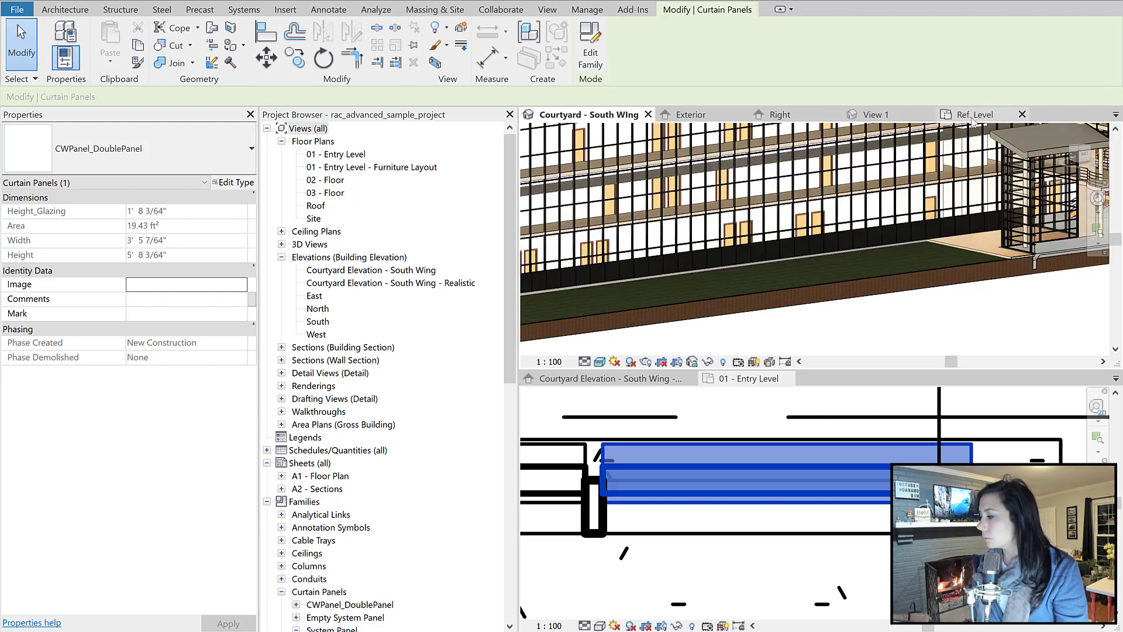
Switch to the CWPanel_DoublePanel family and examine both panels from the front in its default 3D view
click(978, 116)
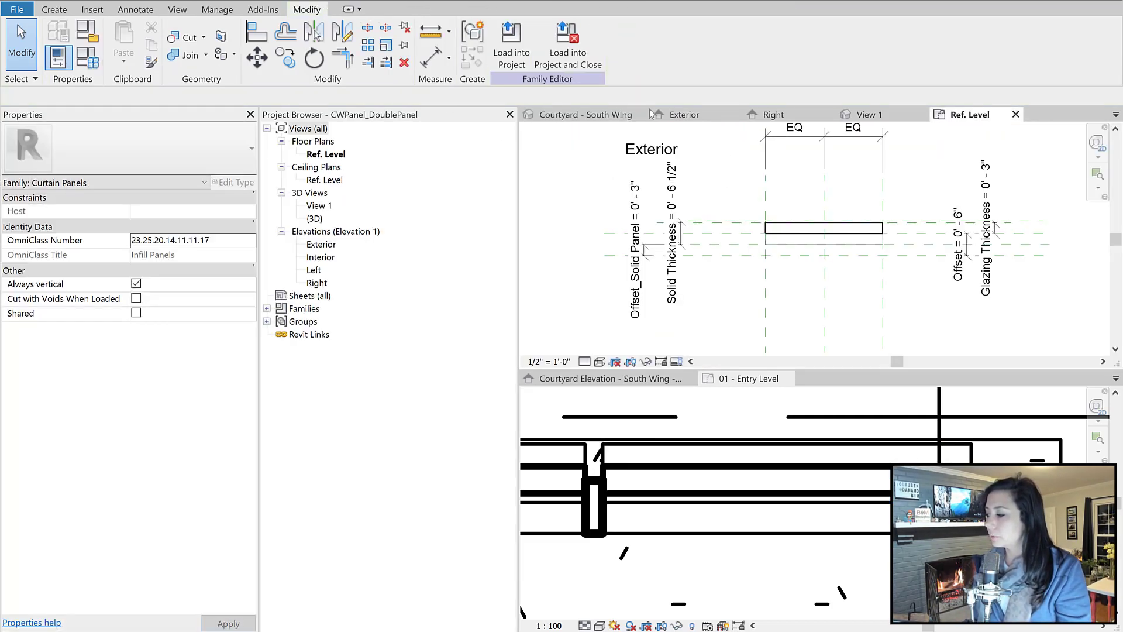
click(266, 0)
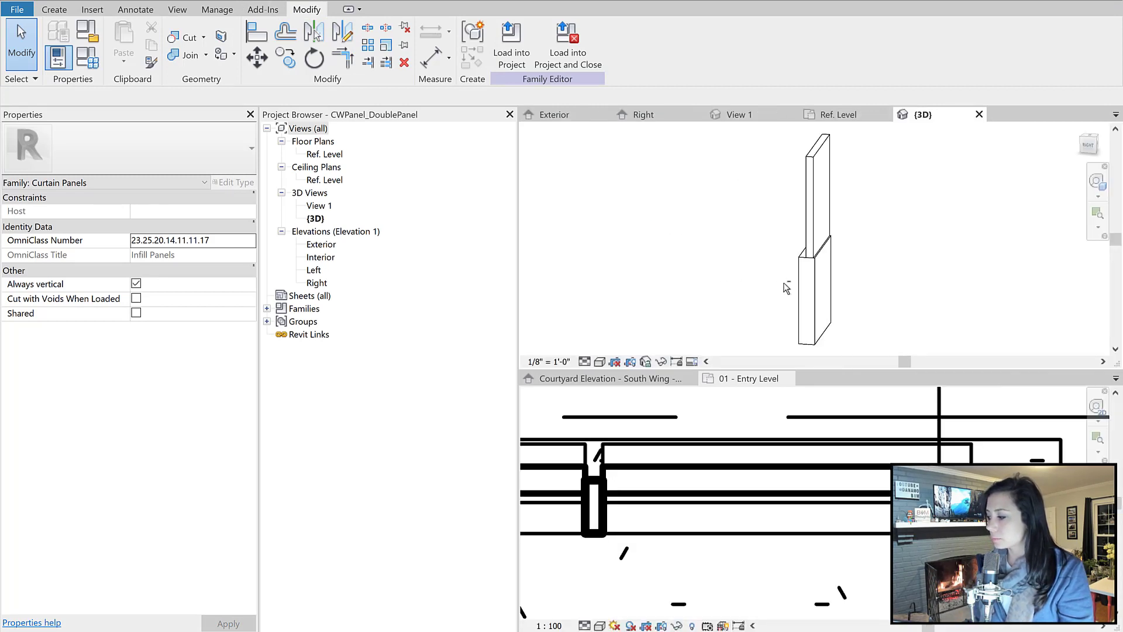
scroll(757, 295, up, 1)
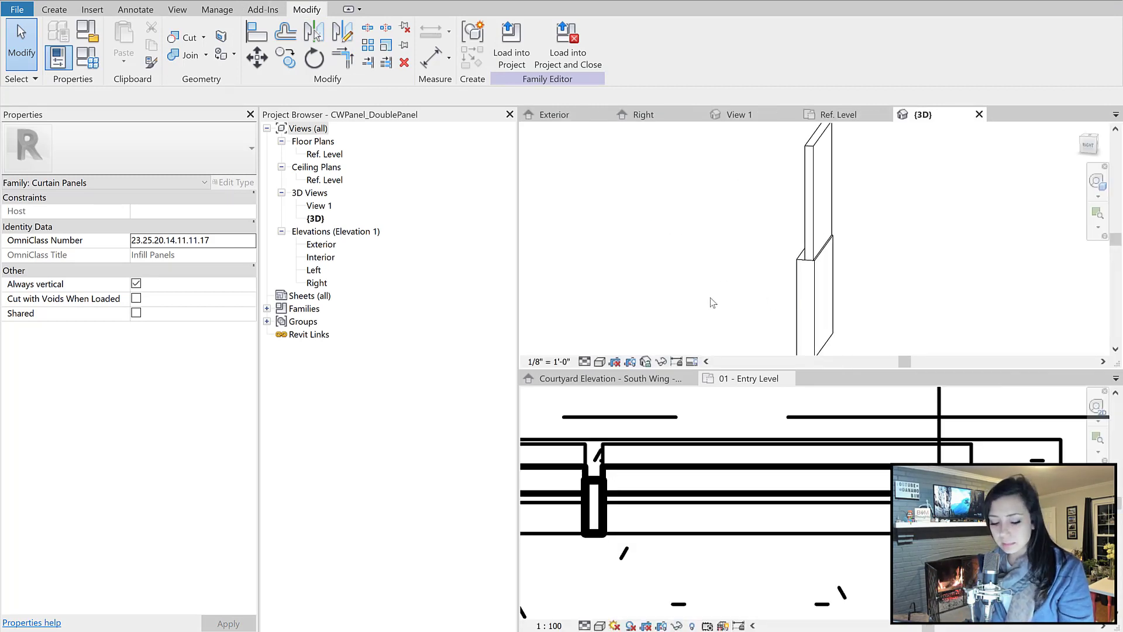
shift+middle_drag(713, 302, 817, 291)
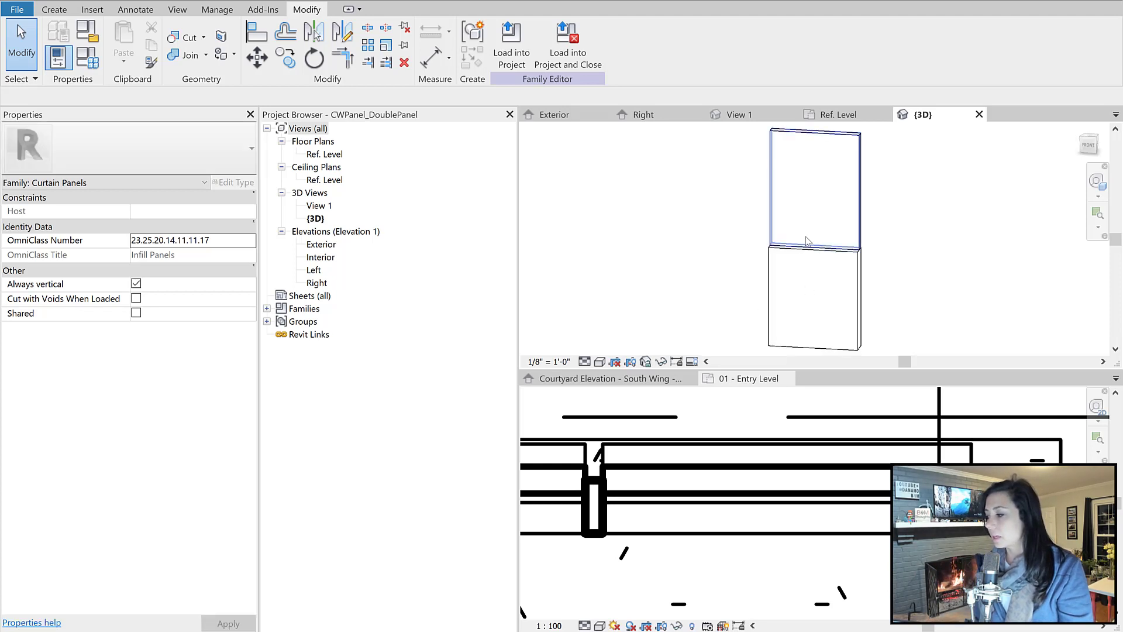